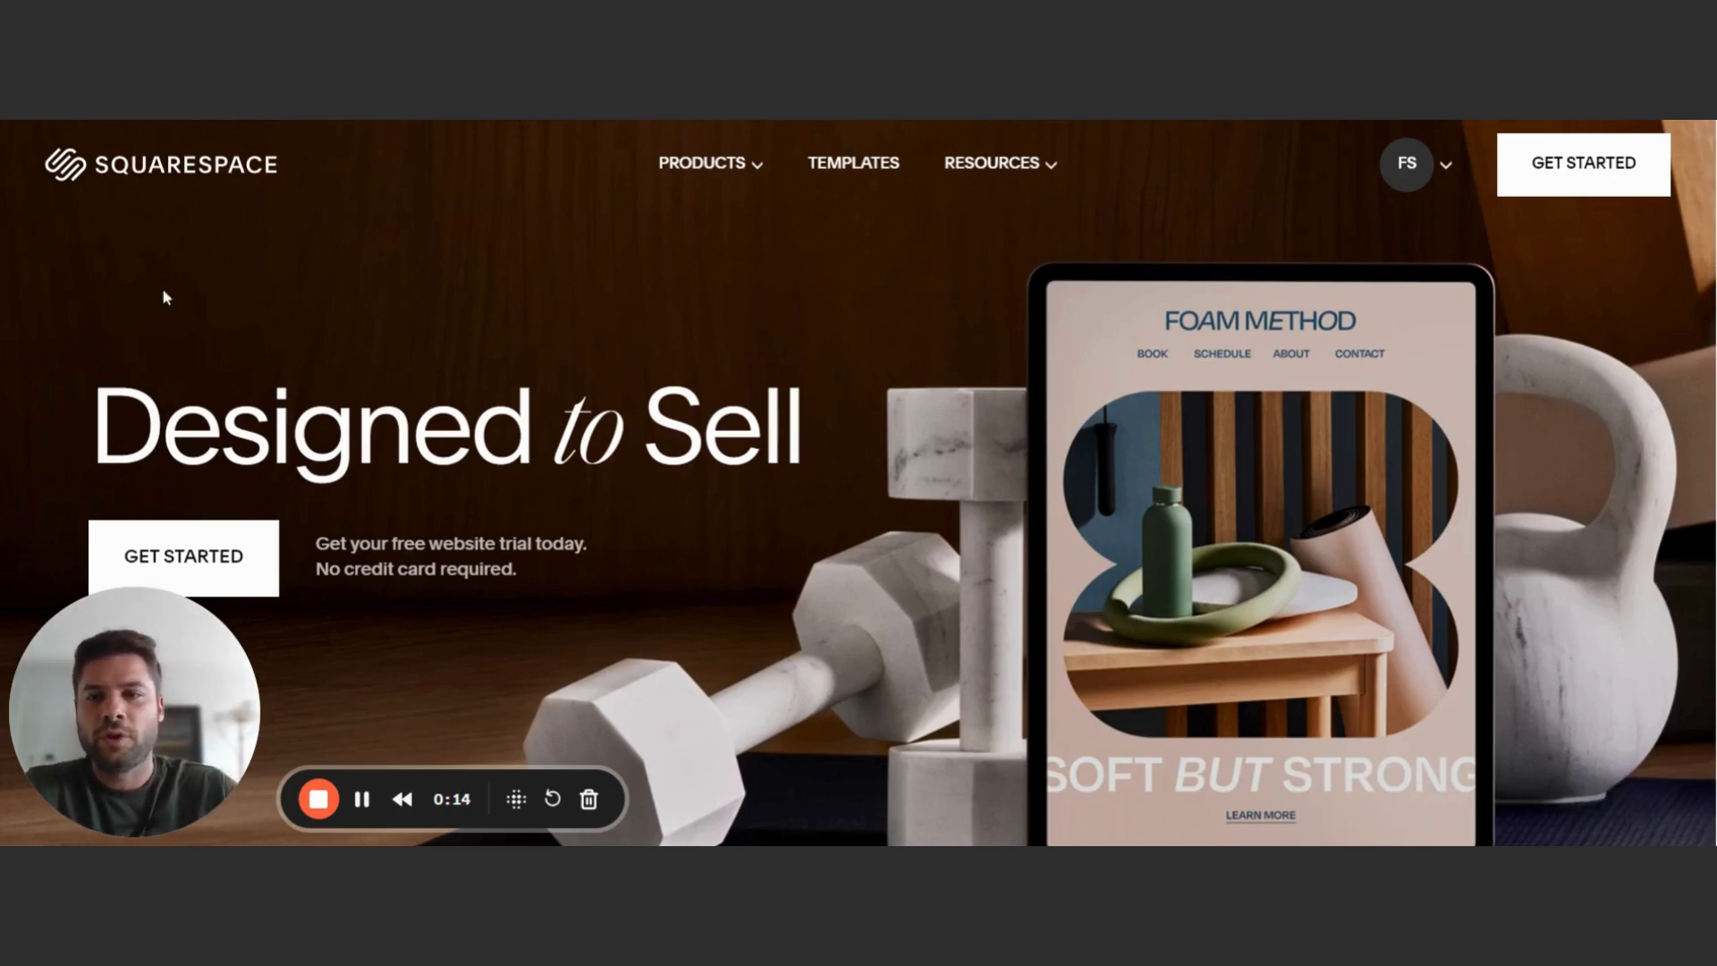
Get started with a new website and filter the templates by the Memberships and Courses types
click(1626, 170)
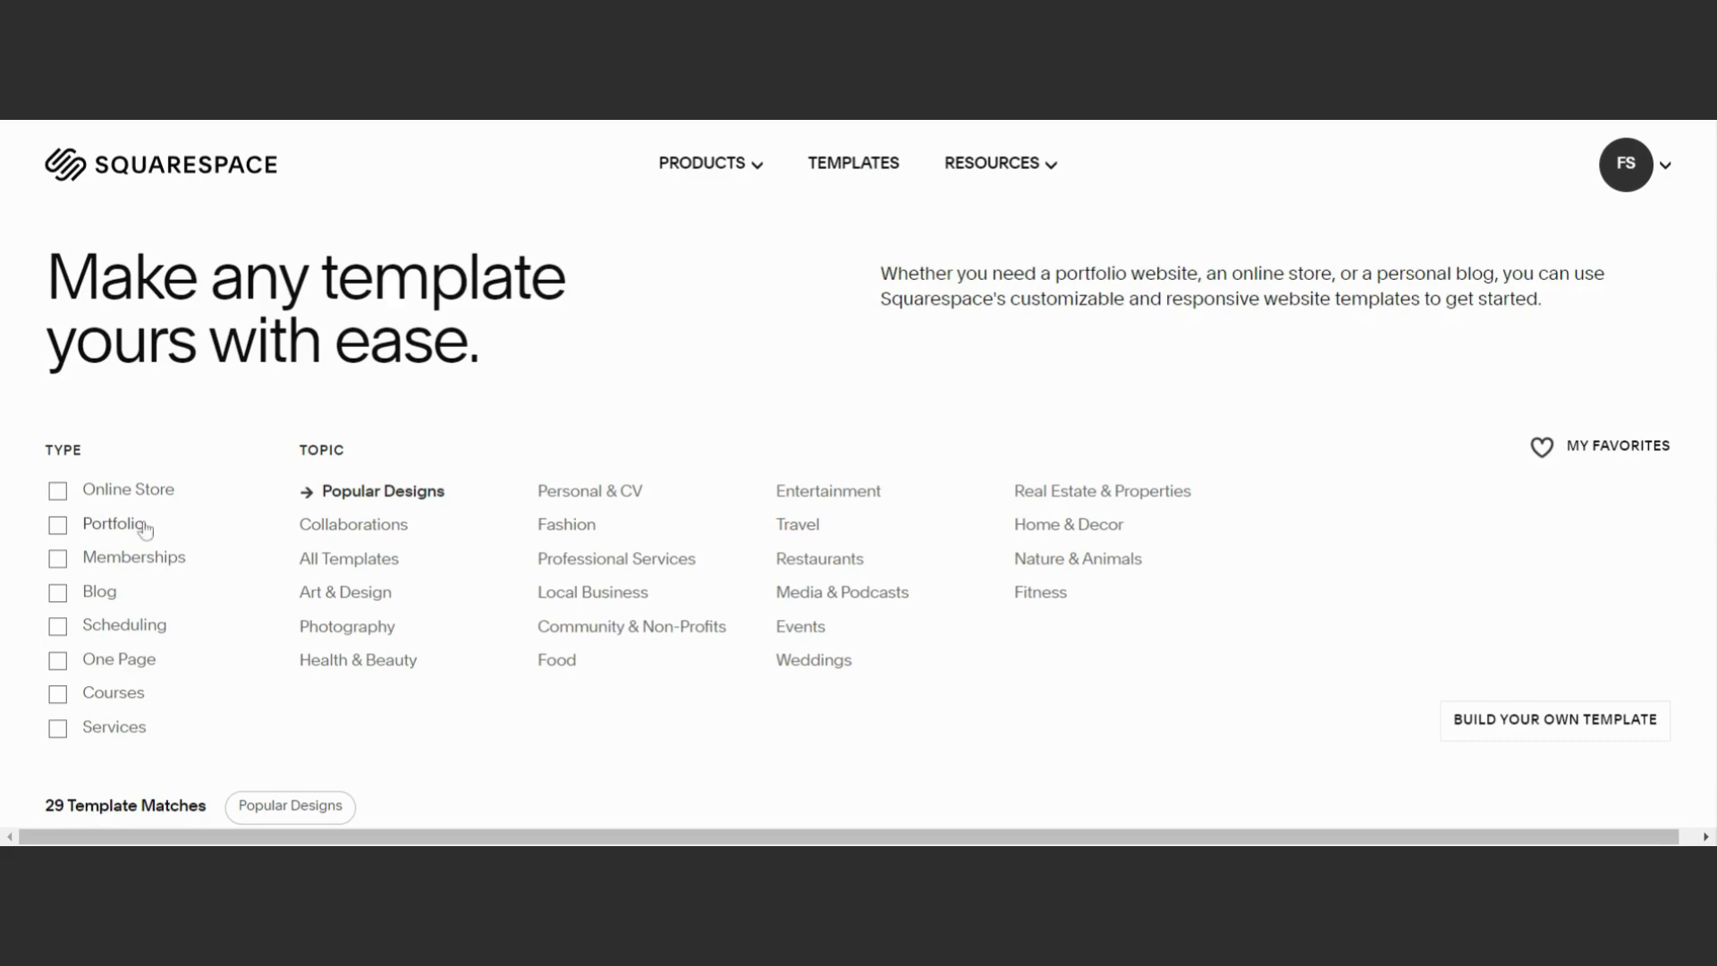
click(59, 561)
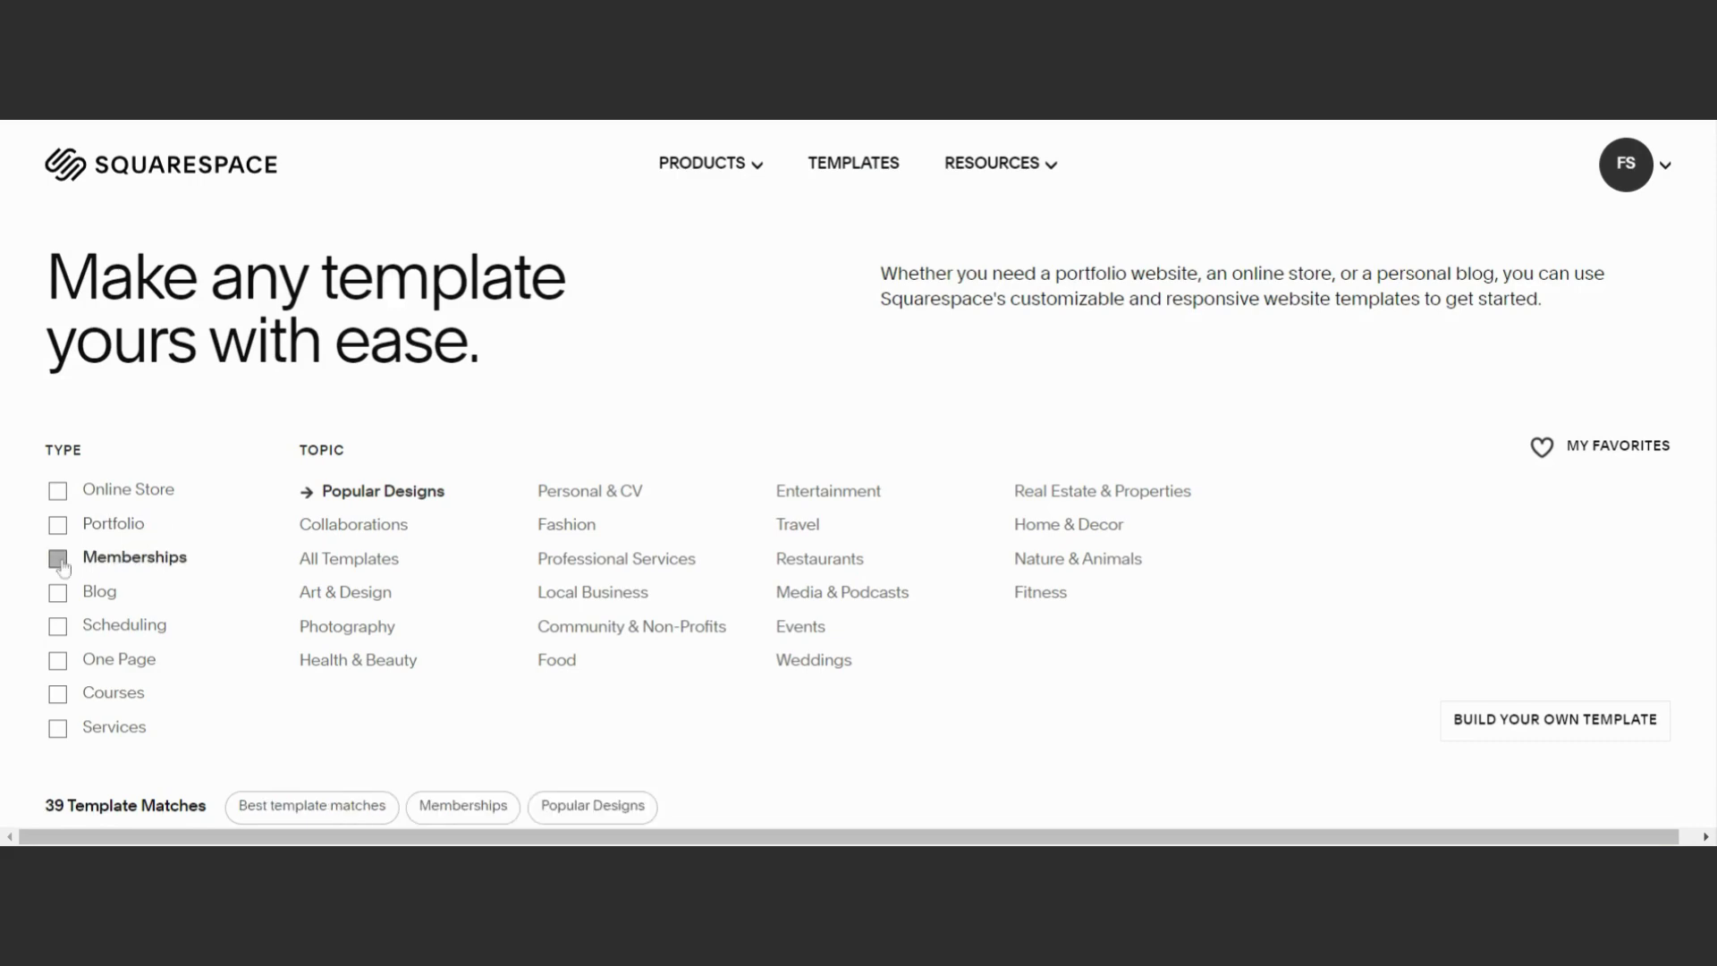
click(58, 694)
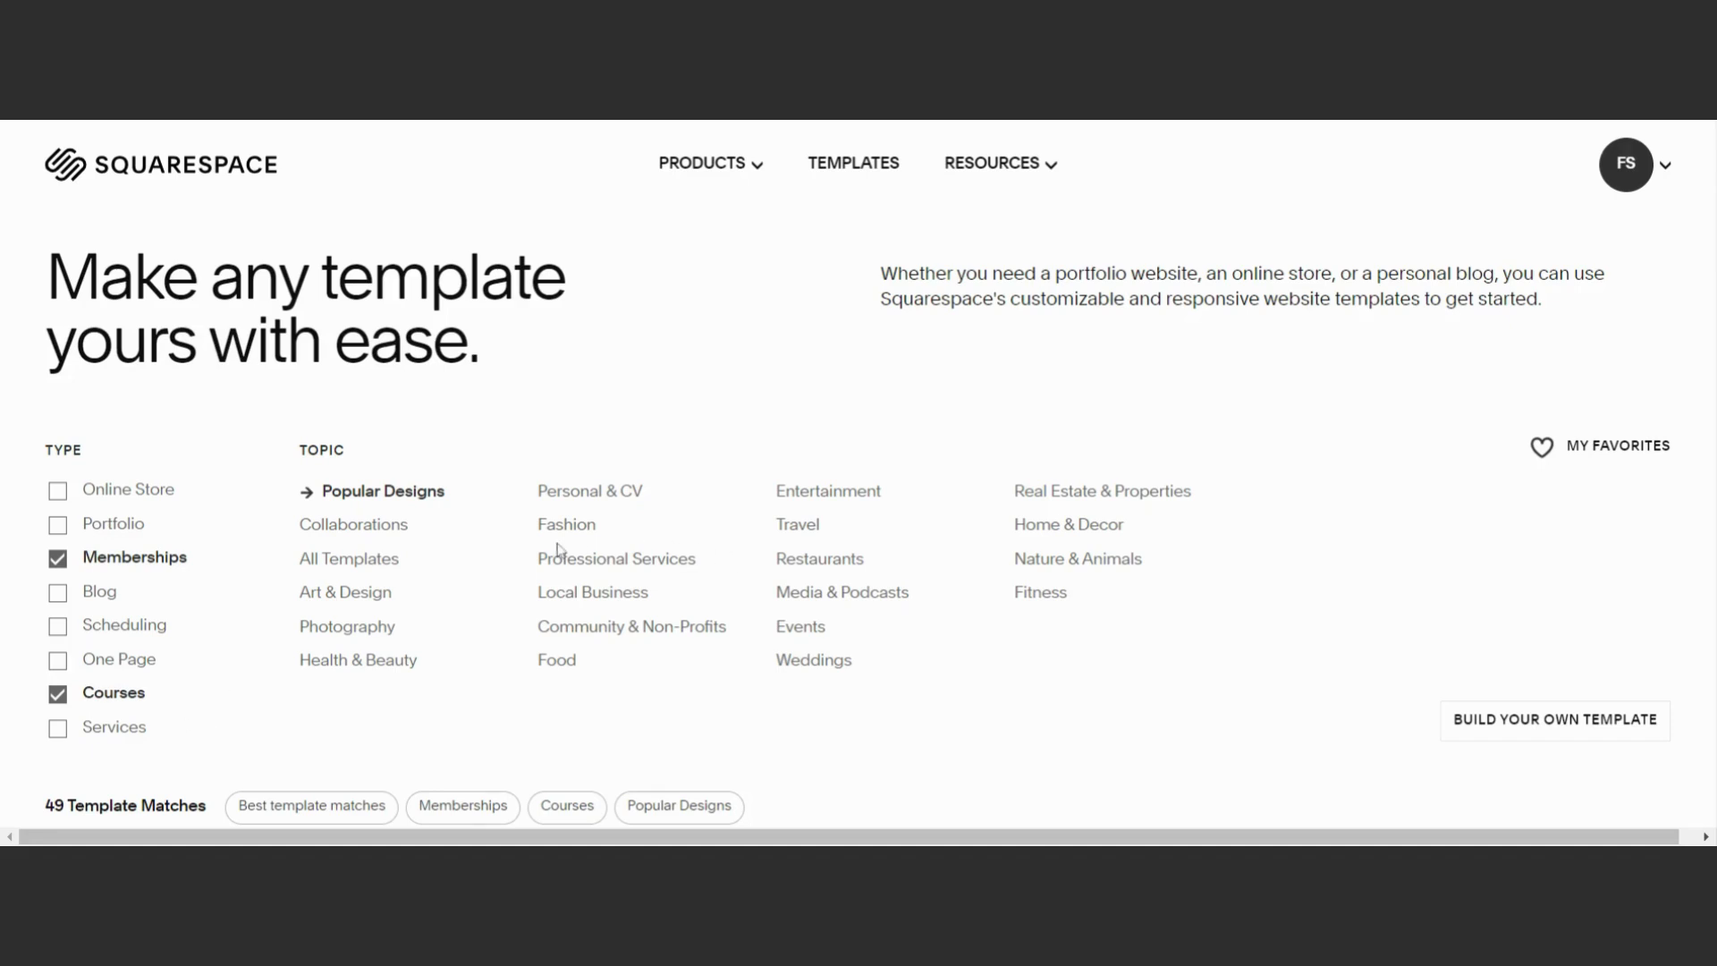
scroll(548, 549, down, 3)
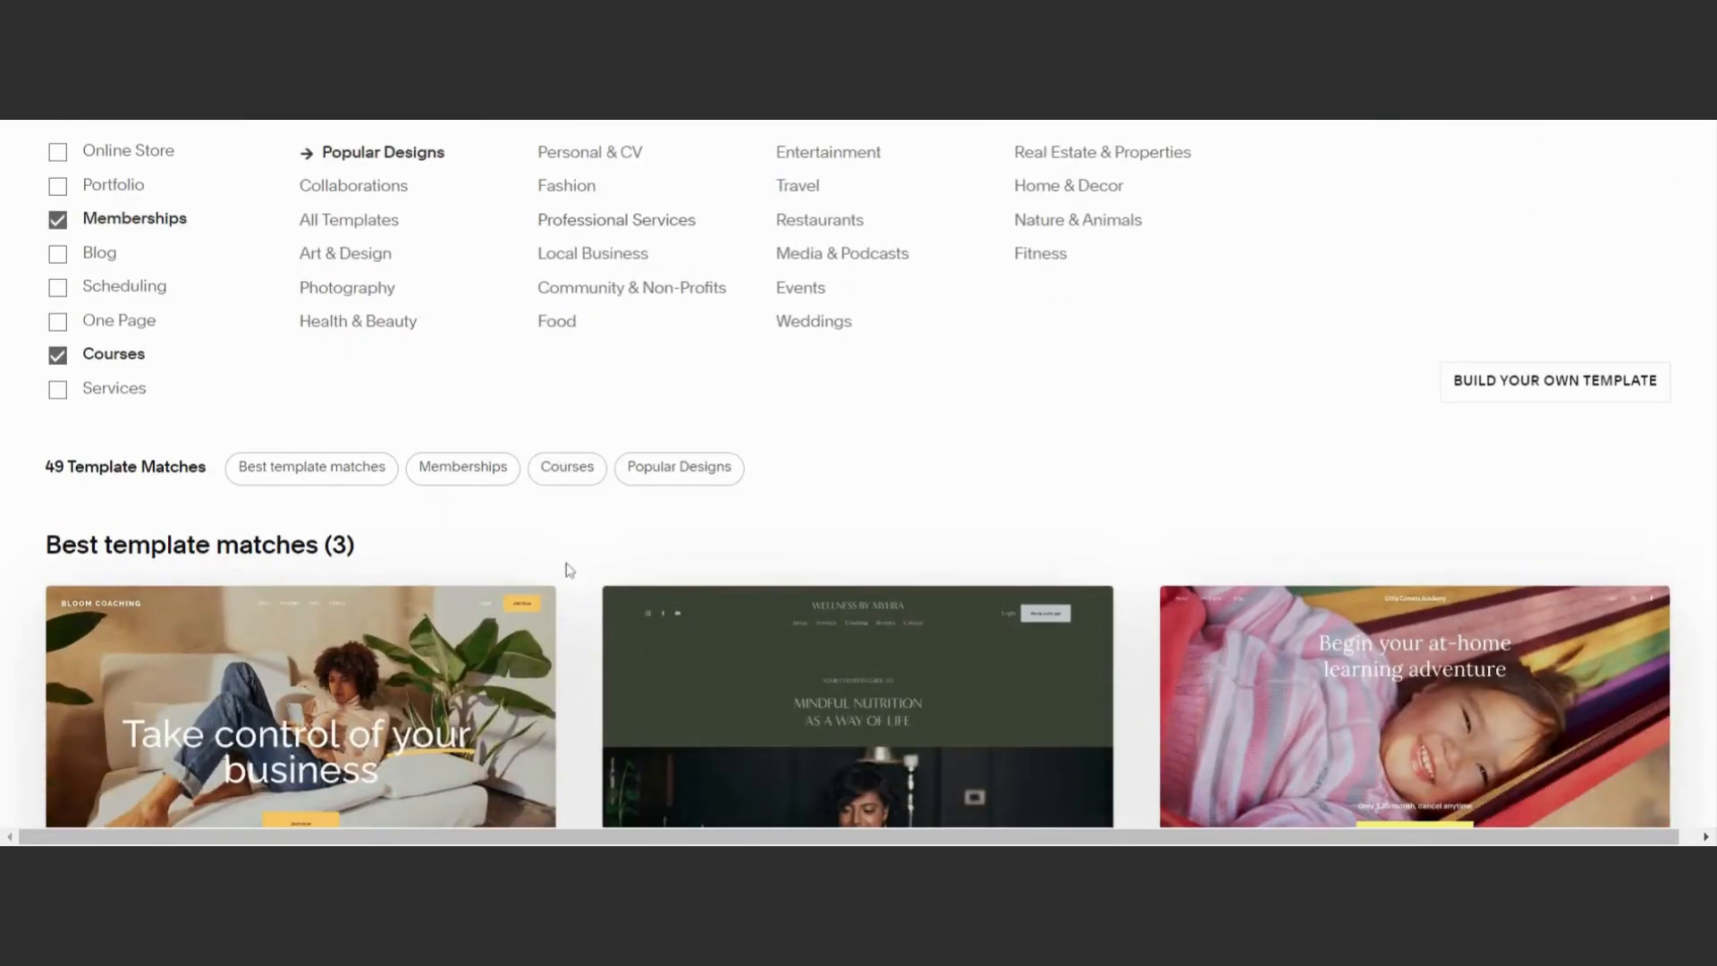
scroll(536, 562, up, 3)
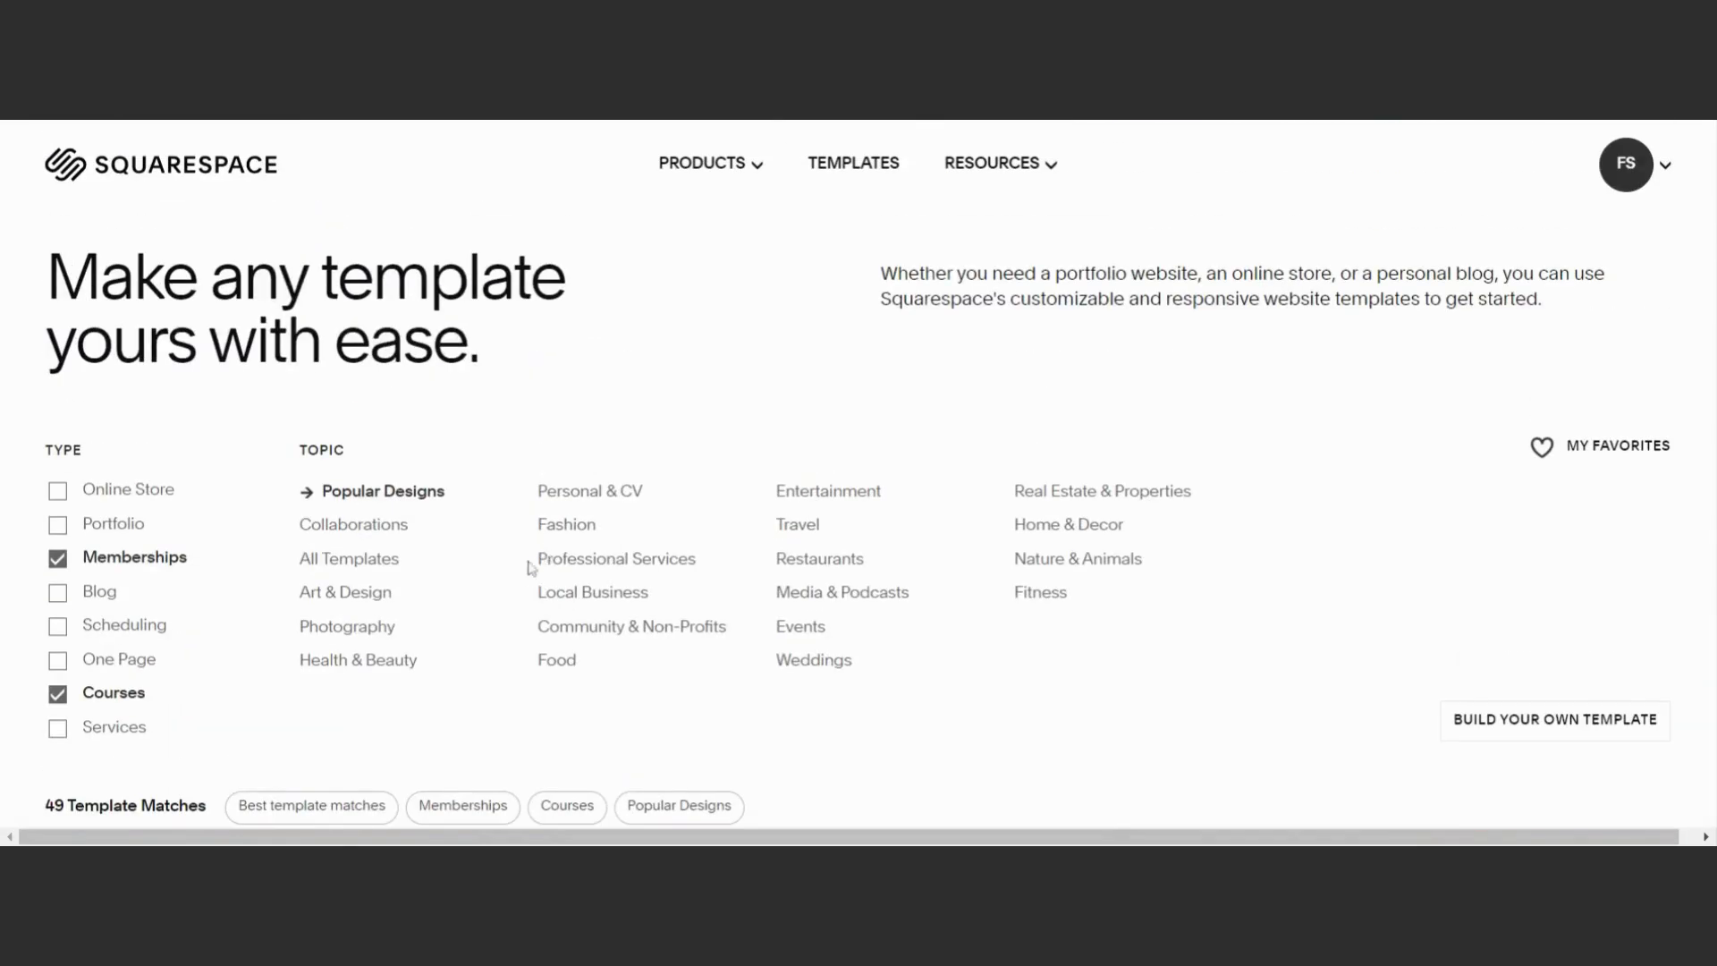
Browse the best template matches and open the Bloom coaching template's preview
scroll(531, 566, down, 5)
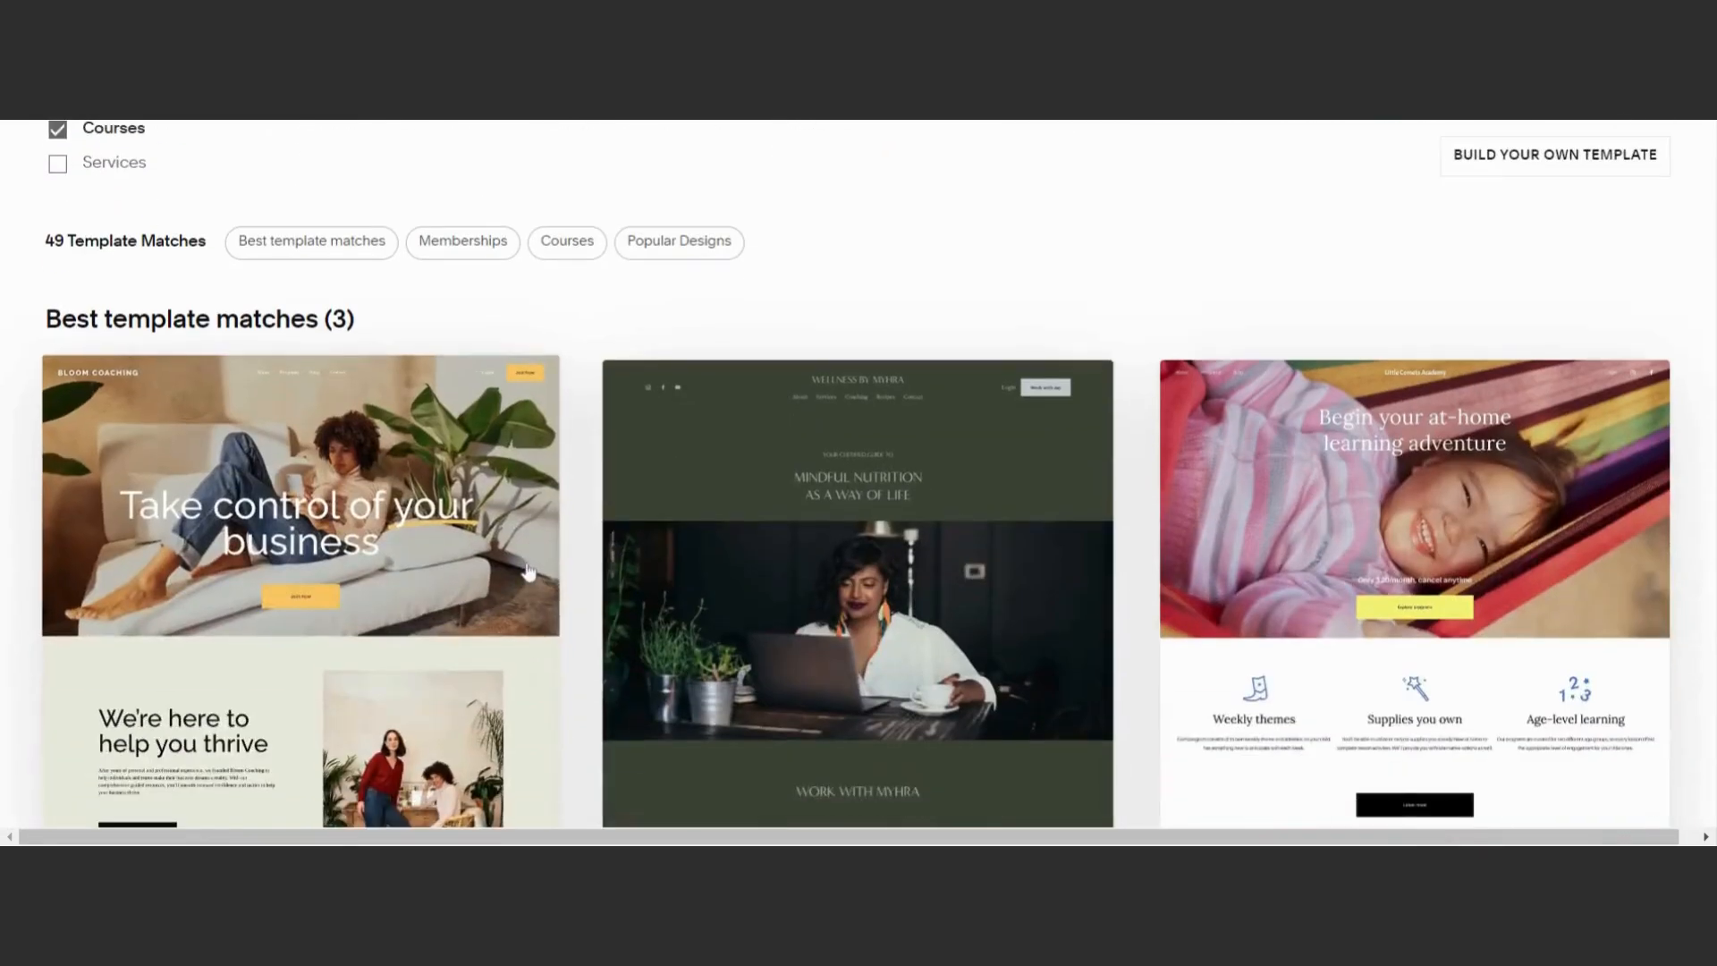
scroll(314, 243, down, 1)
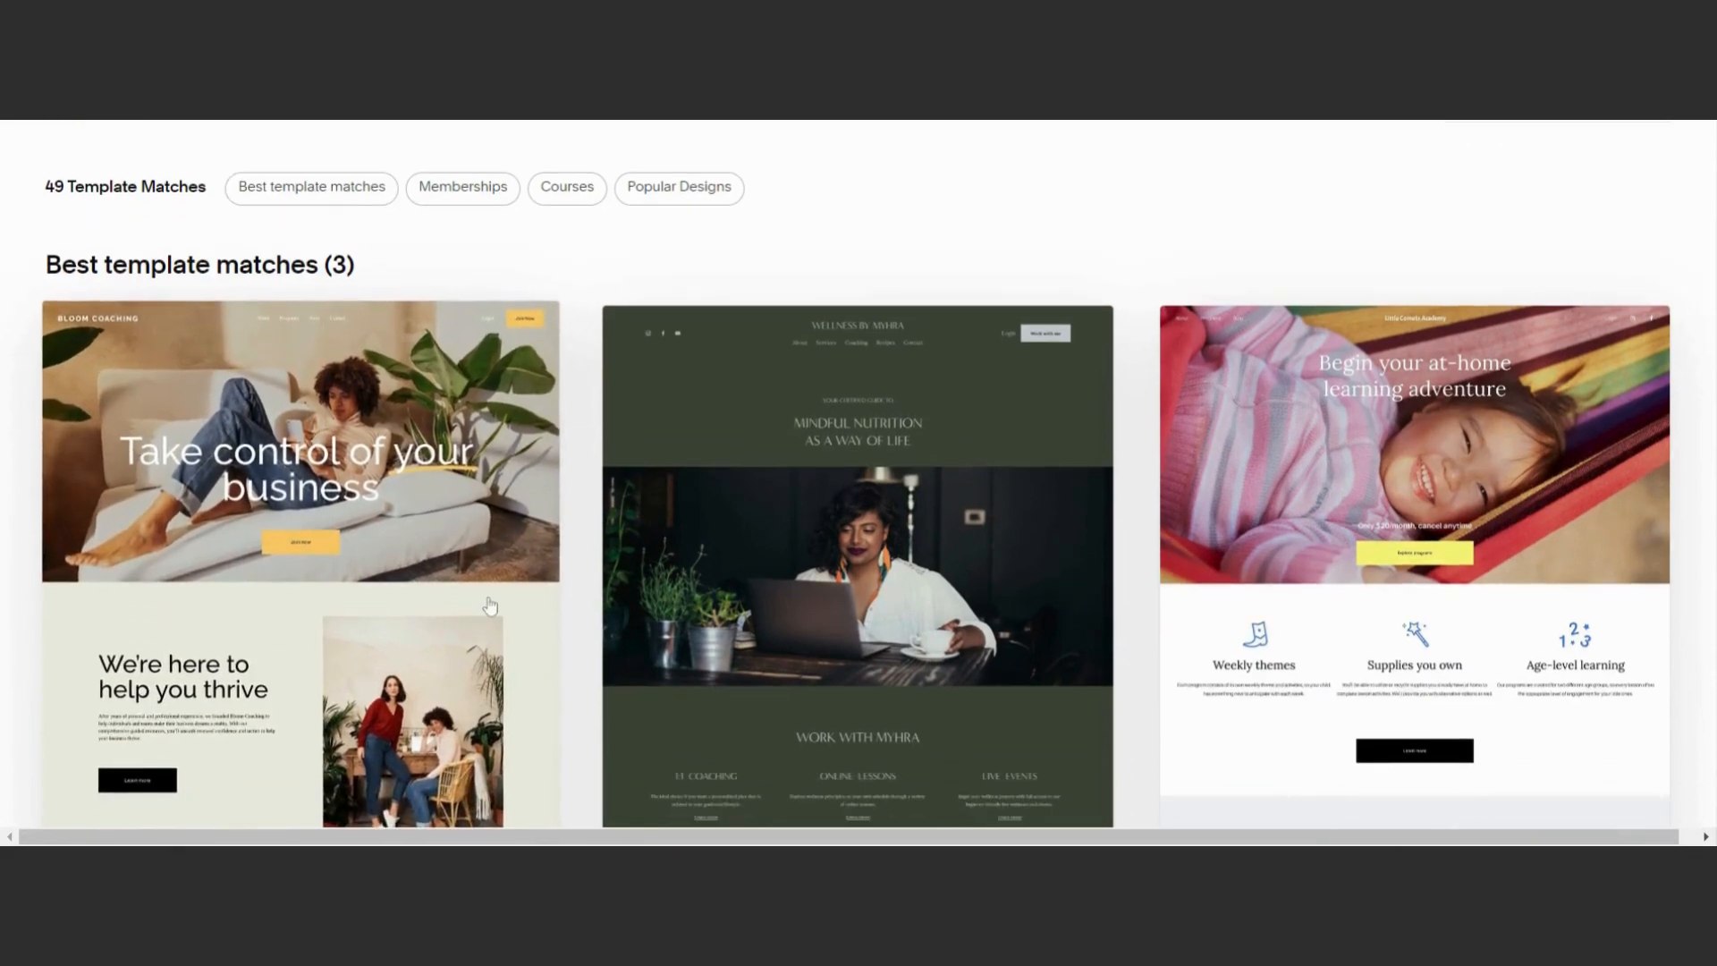
scroll(217, 597, down, 1)
scroll(237, 586, up, 2)
scroll(242, 689, down, 1)
scroll(242, 689, down, 3)
click(243, 417)
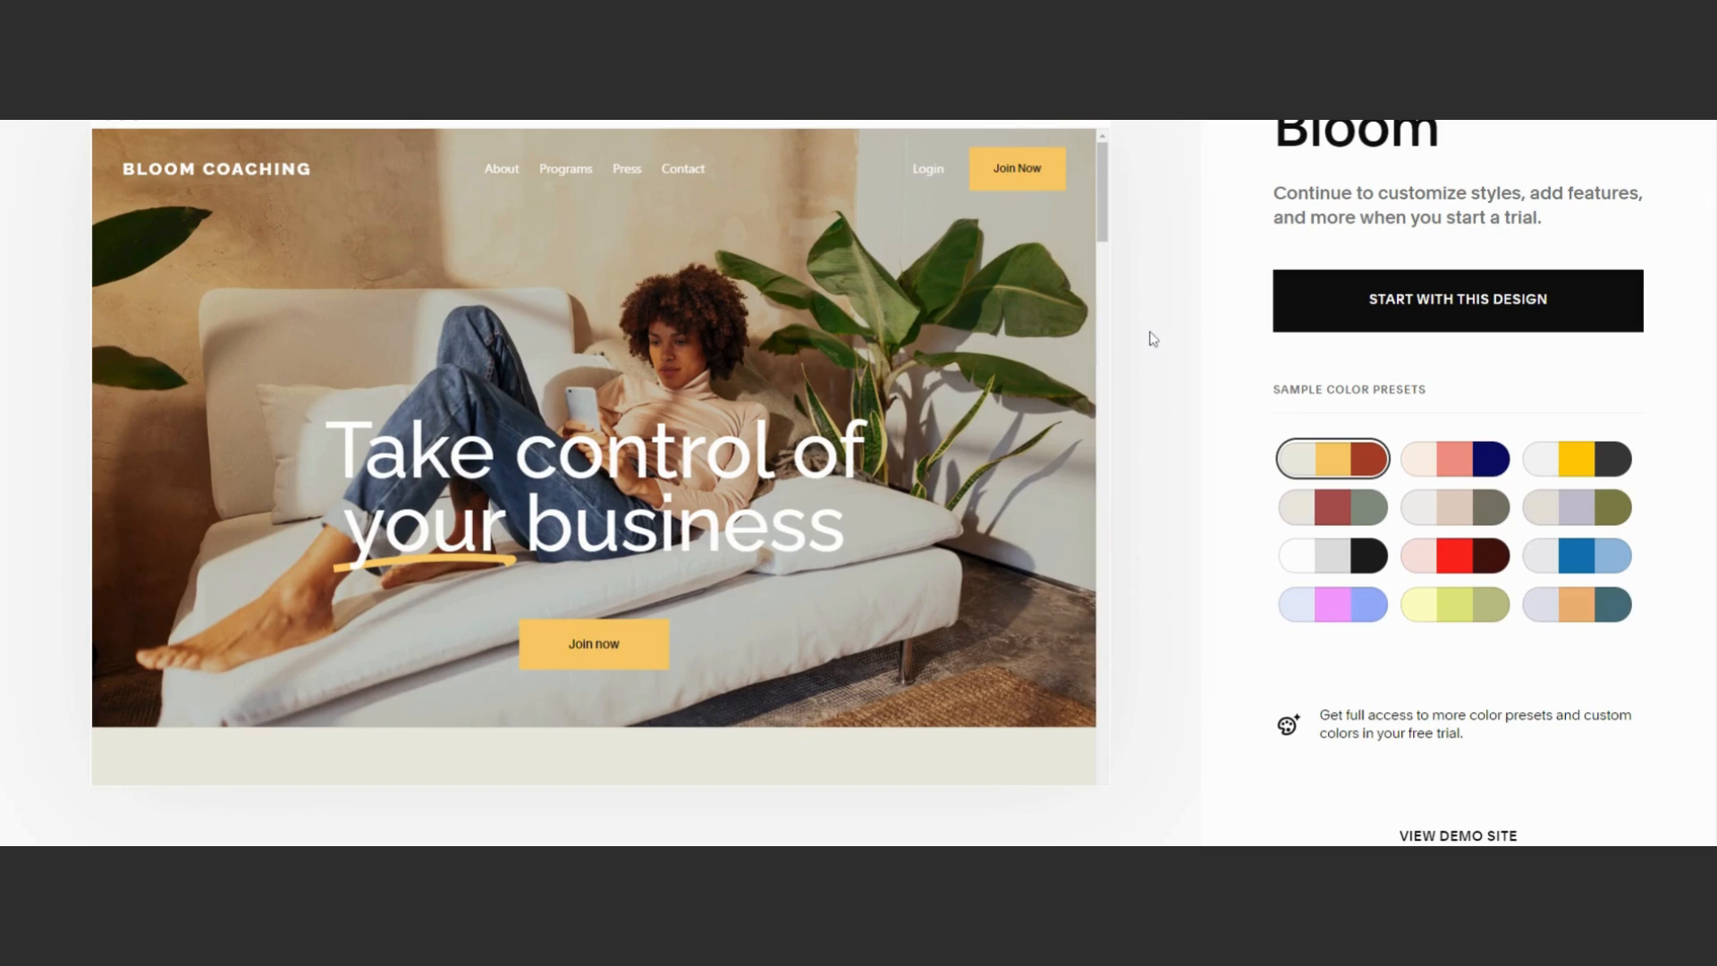
Try several sample color presets on the Bloom preview, including the lavender and olive one and the pink and blue one
scroll(1162, 339, up, 2)
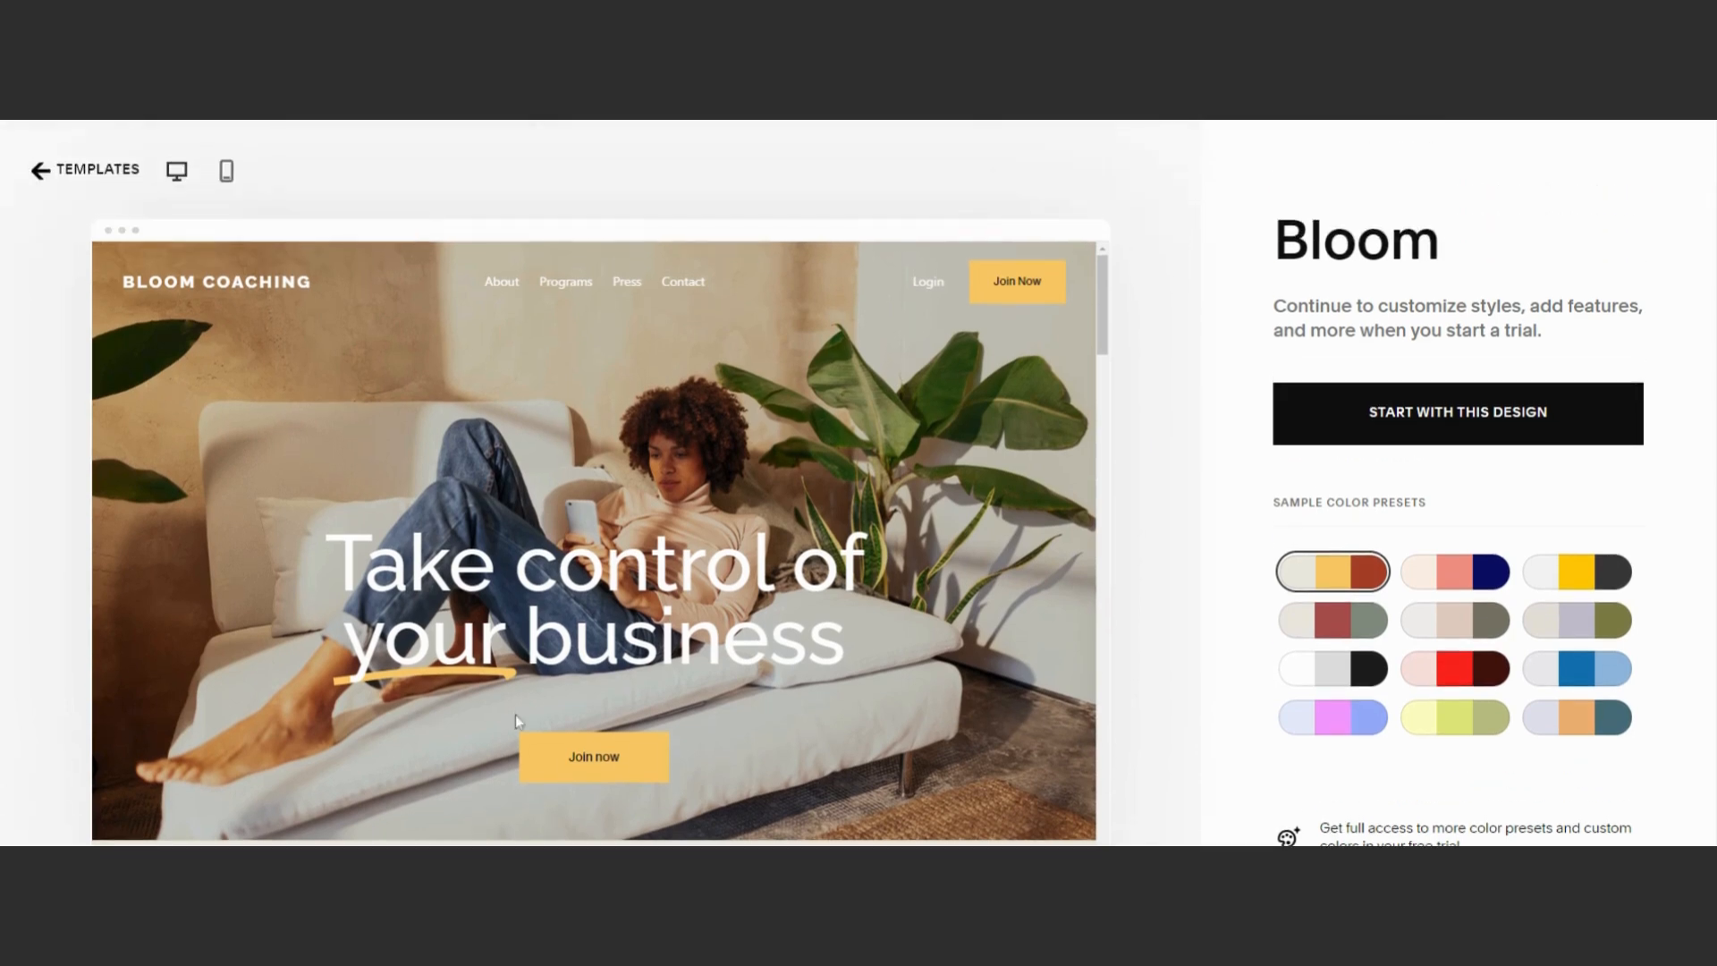
scroll(594, 540, down, 1)
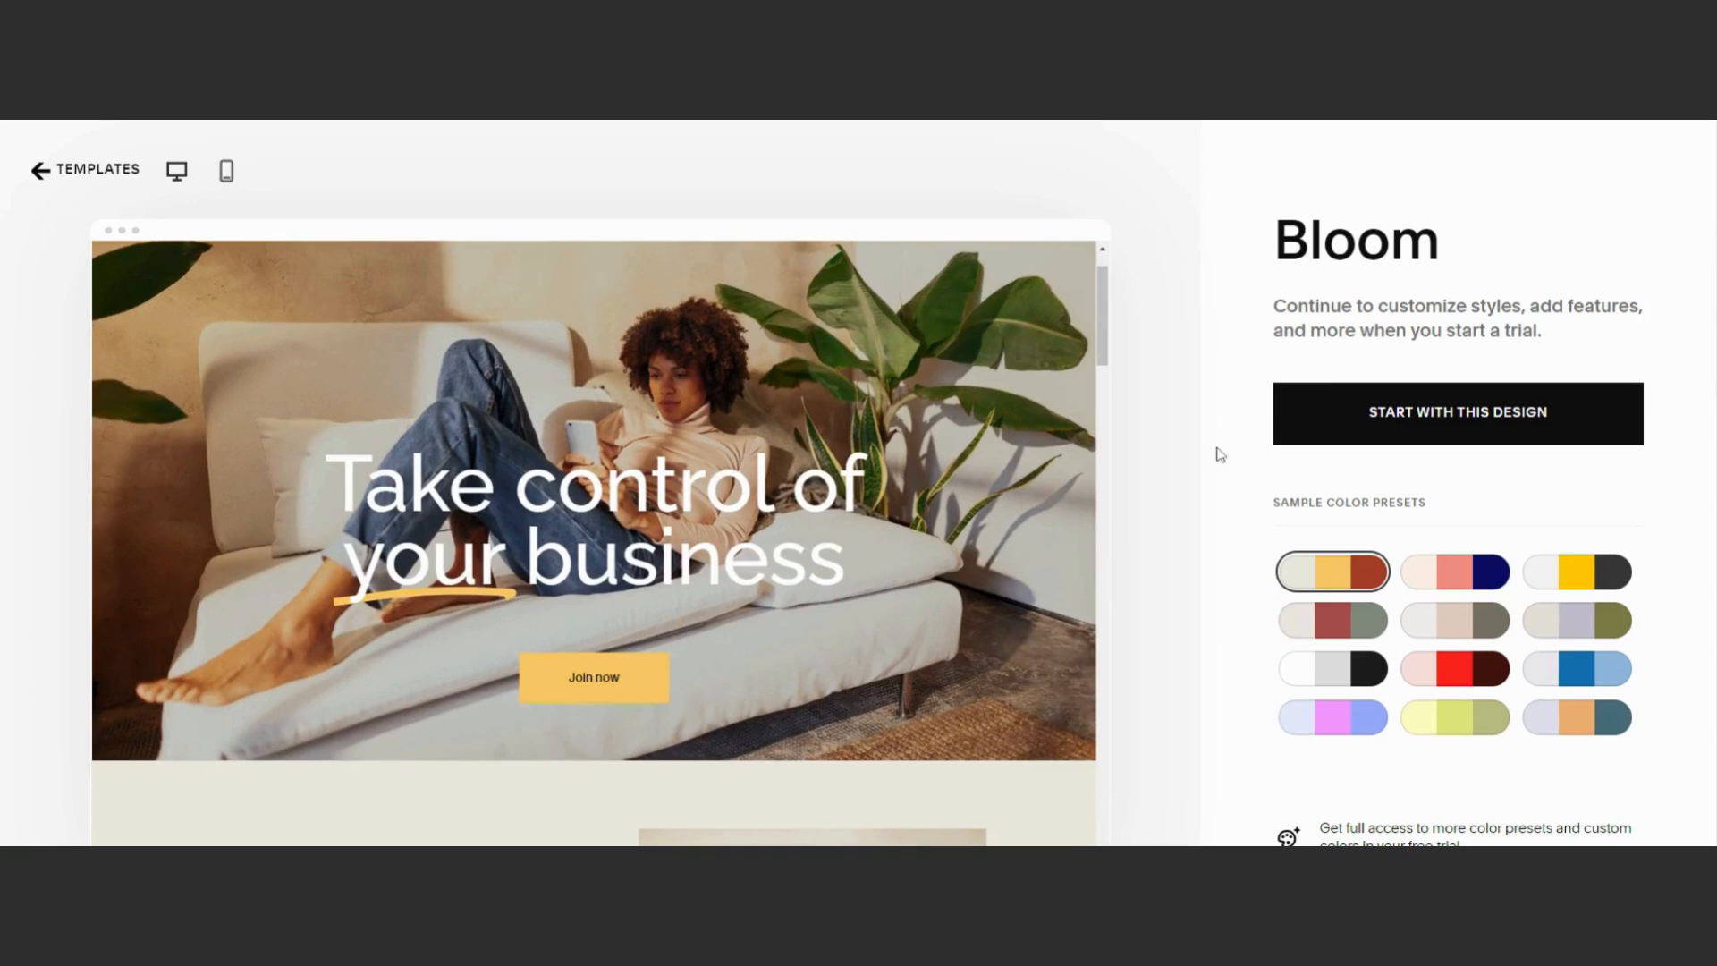
click(1467, 580)
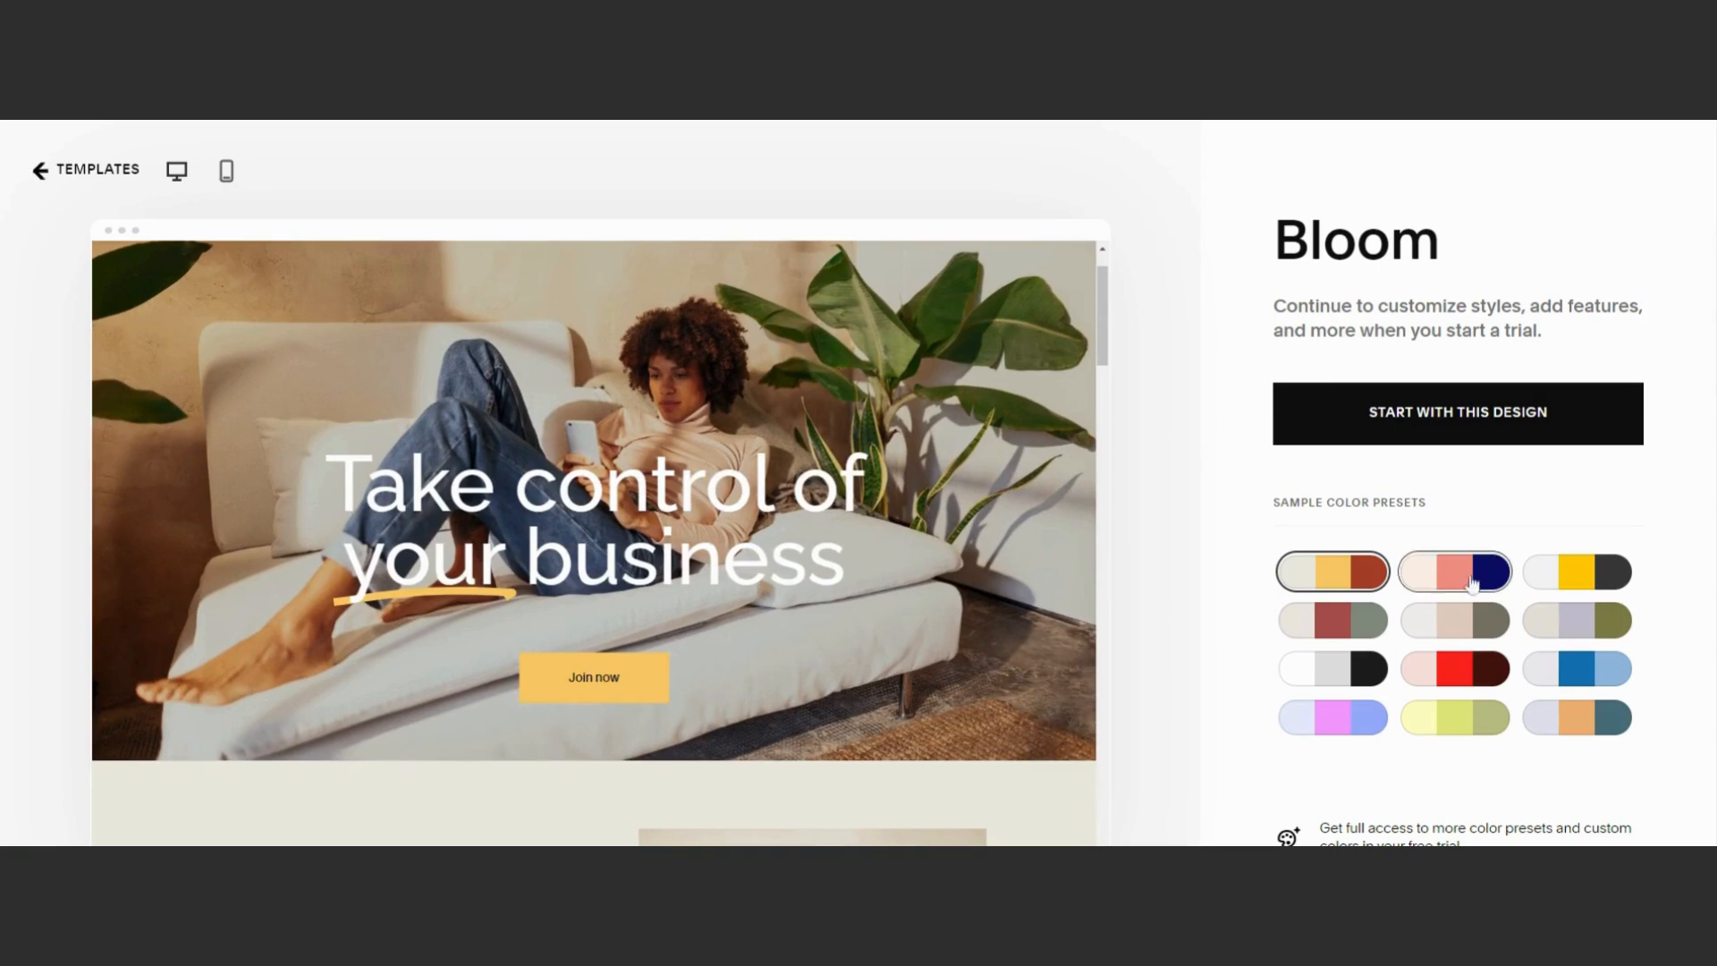
click(1563, 584)
scroll(771, 587, down, 5)
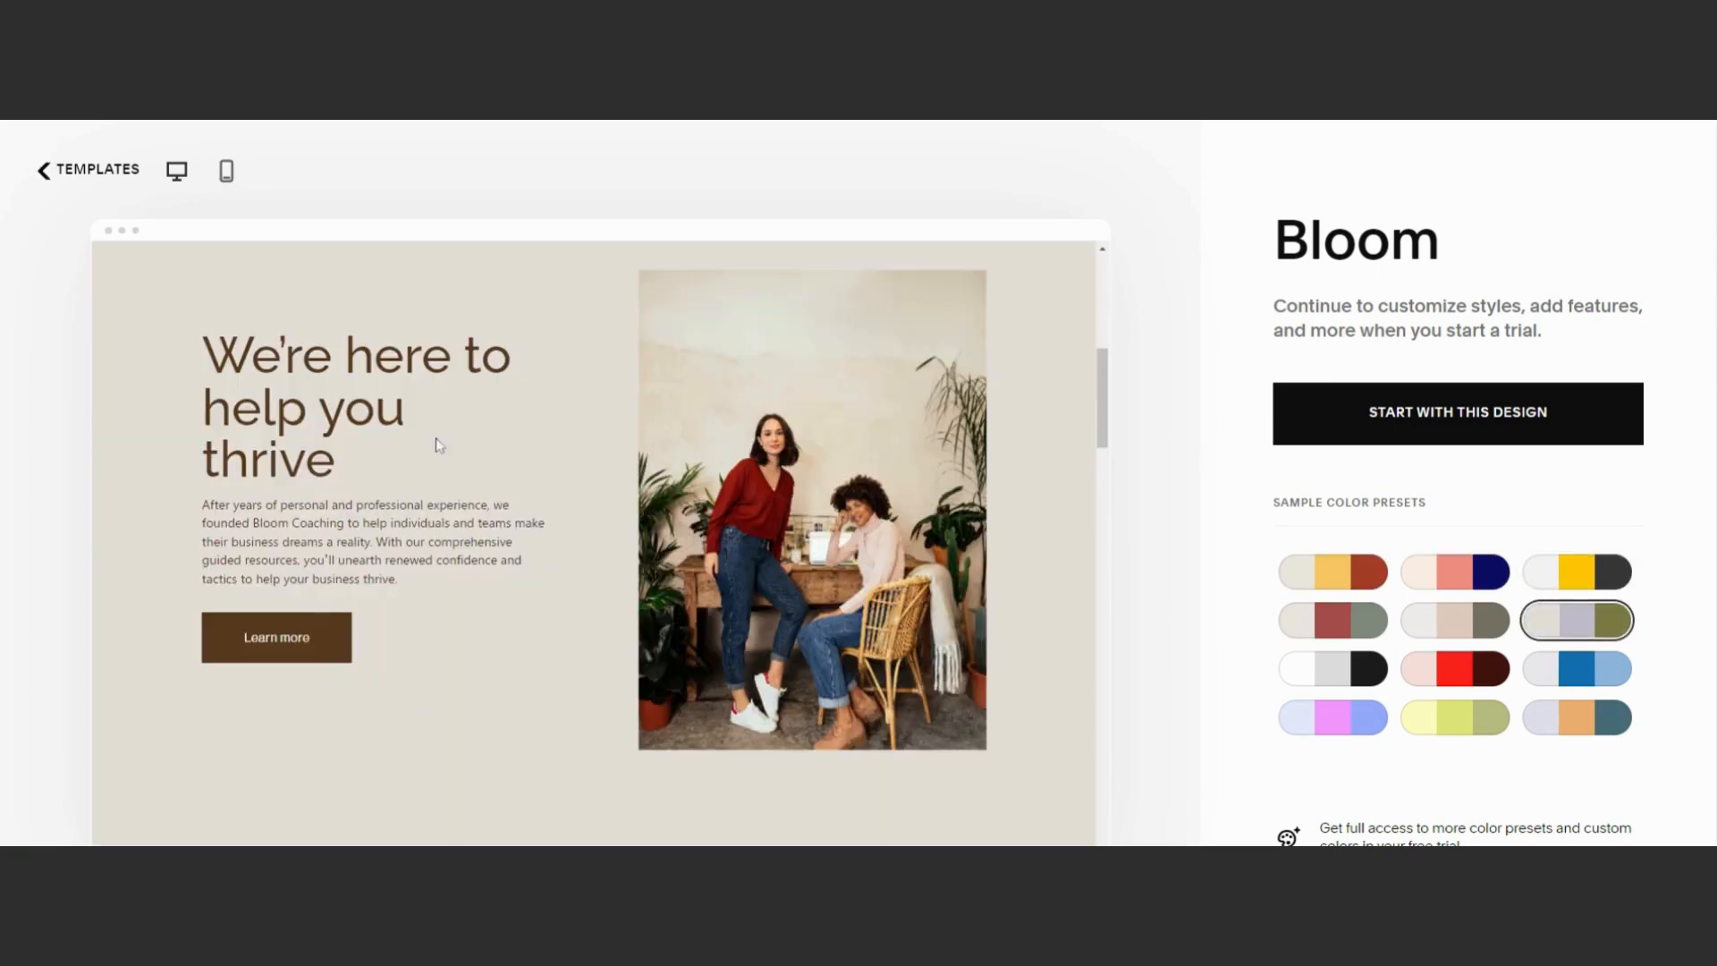
scroll(751, 637, up, 5)
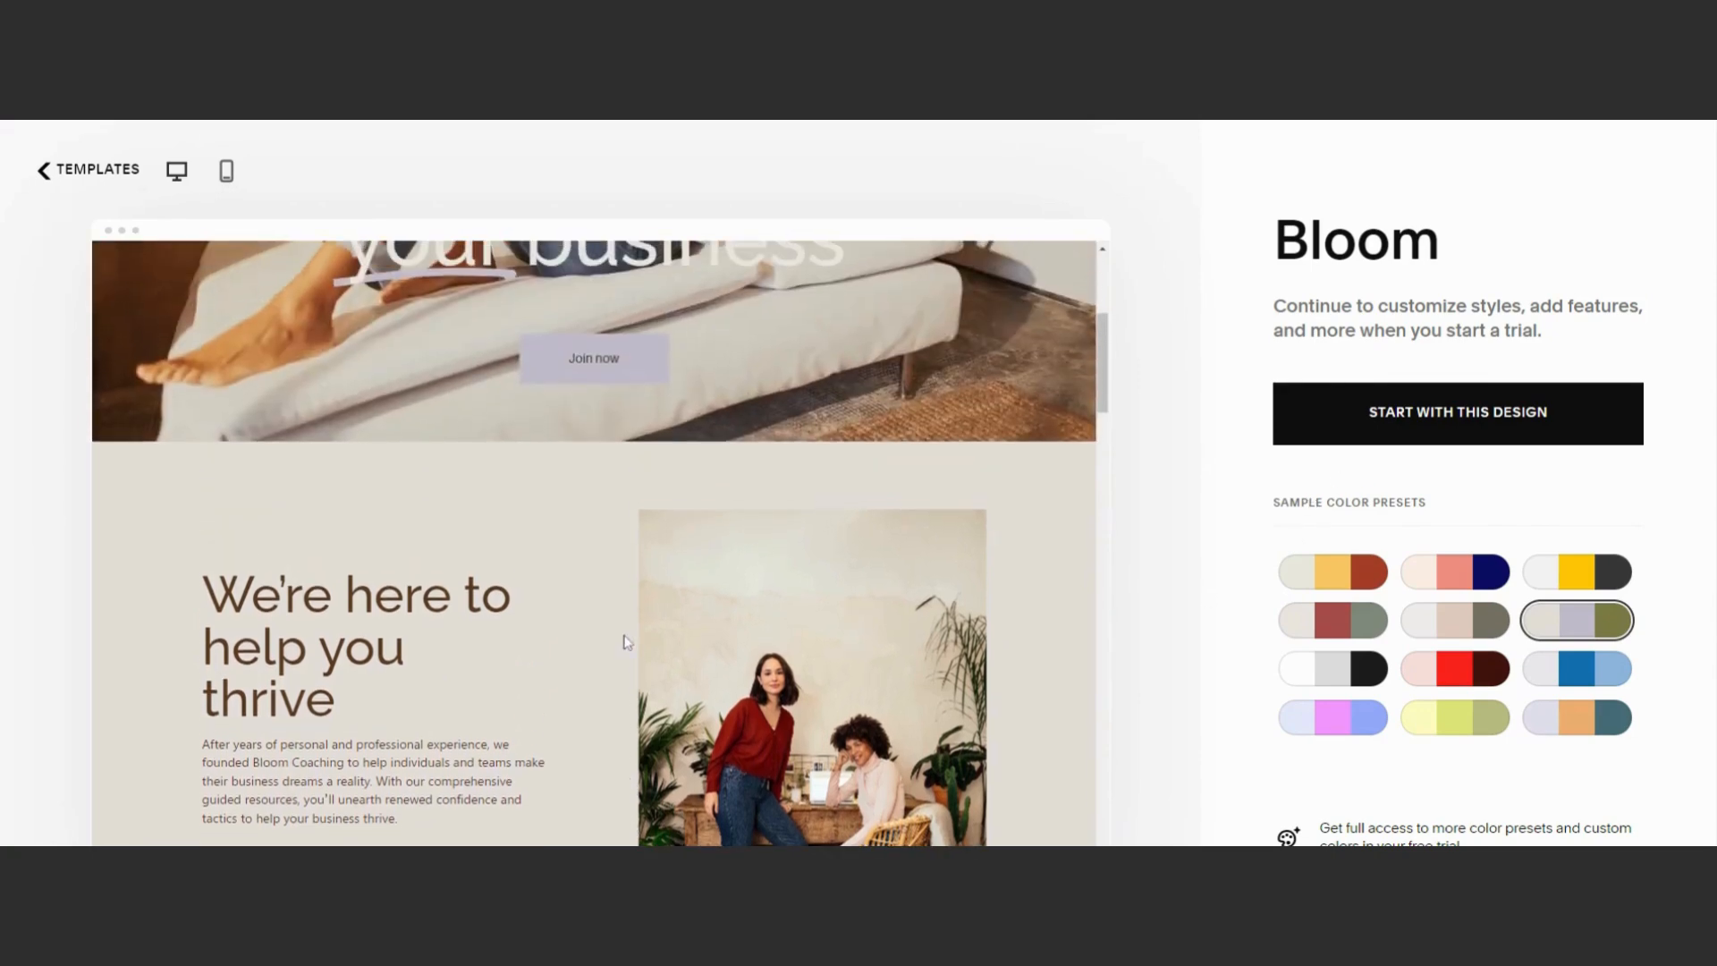
click(1281, 727)
scroll(656, 713, down, 3)
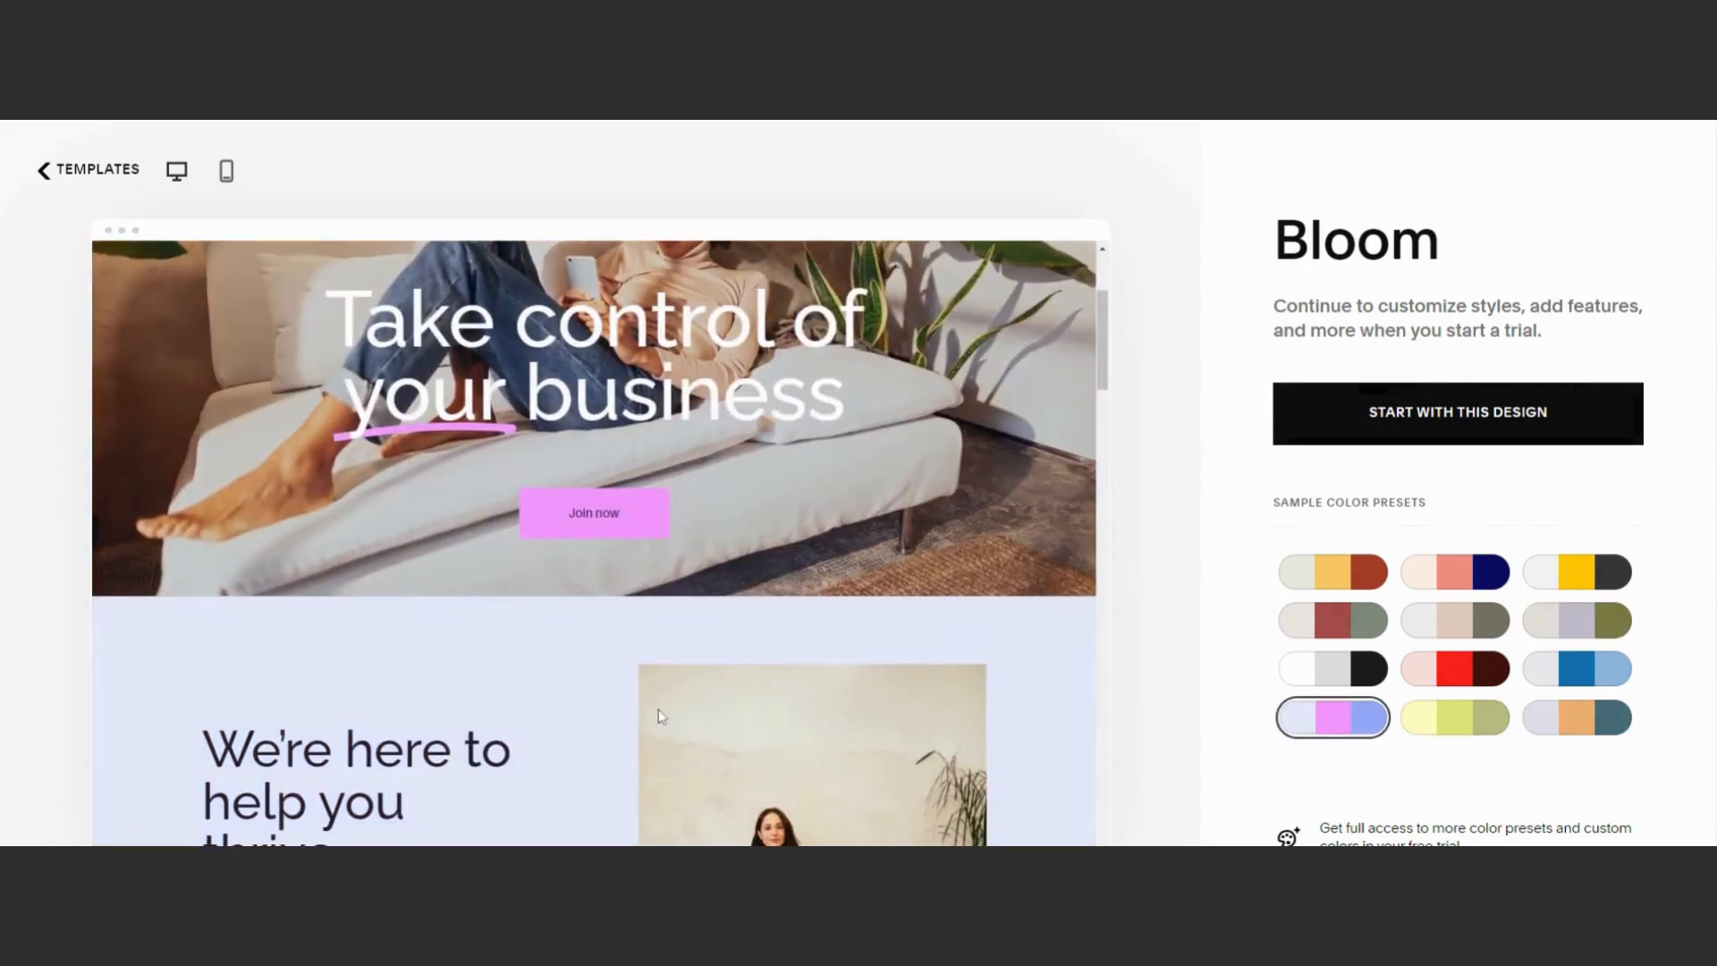
Apply the light grey, blush and taupe color preset and start a site with the Bloom design
click(1450, 638)
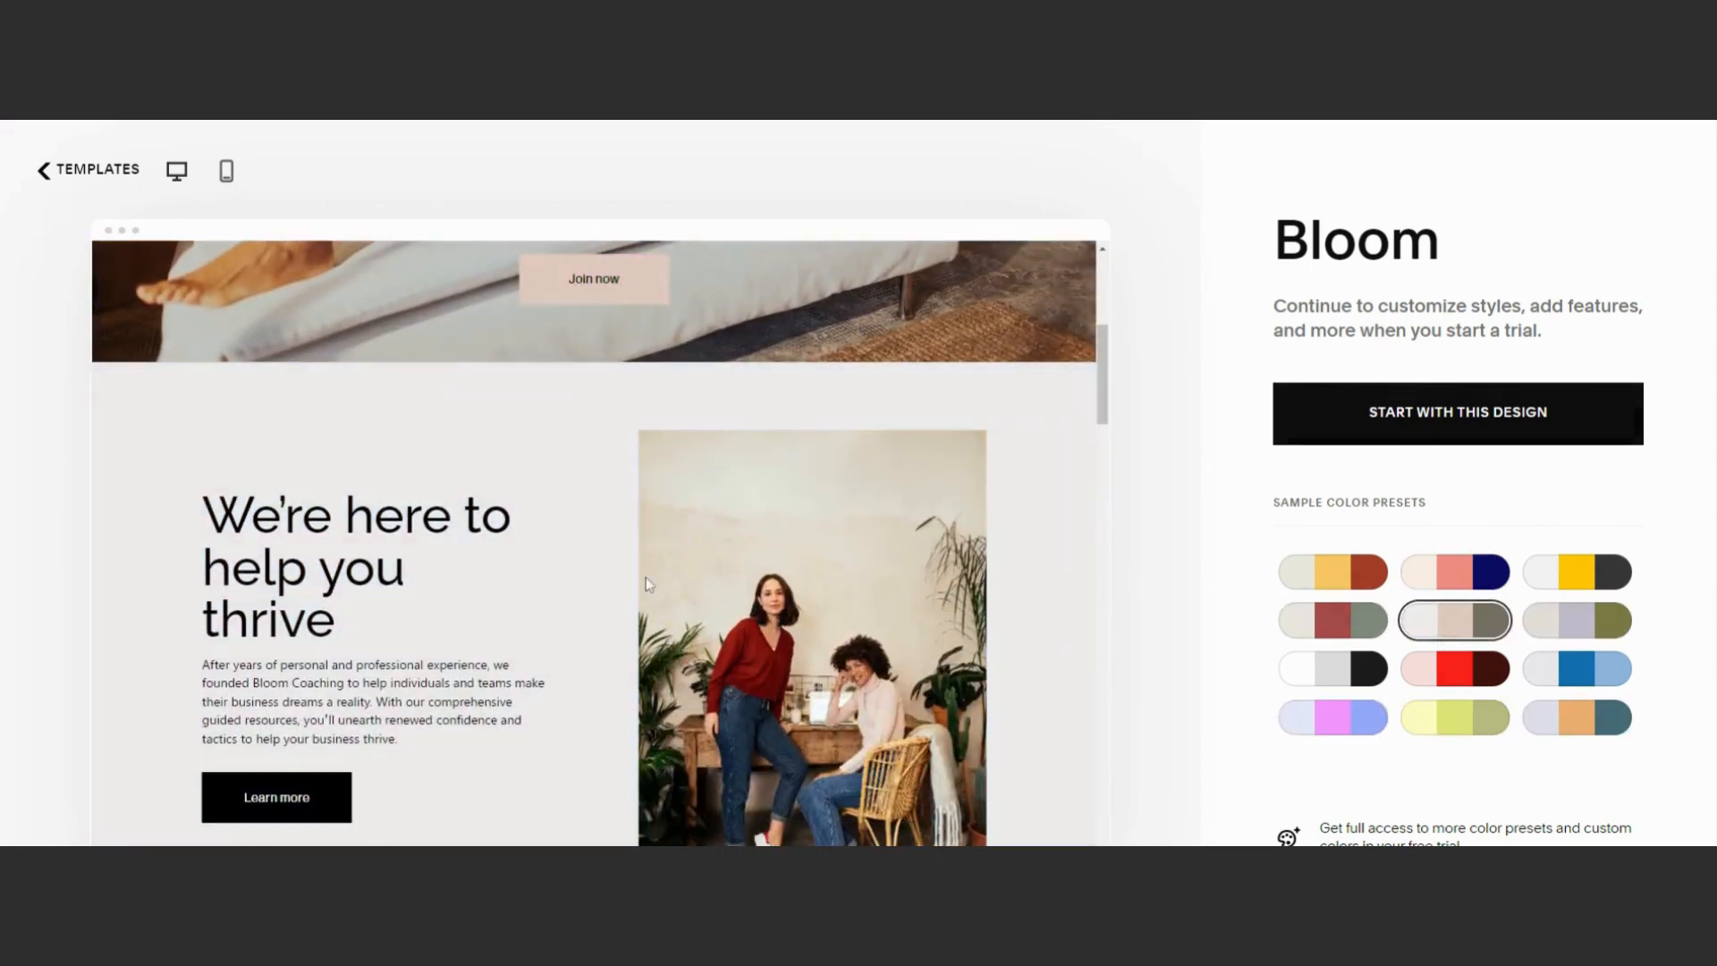
click(1479, 425)
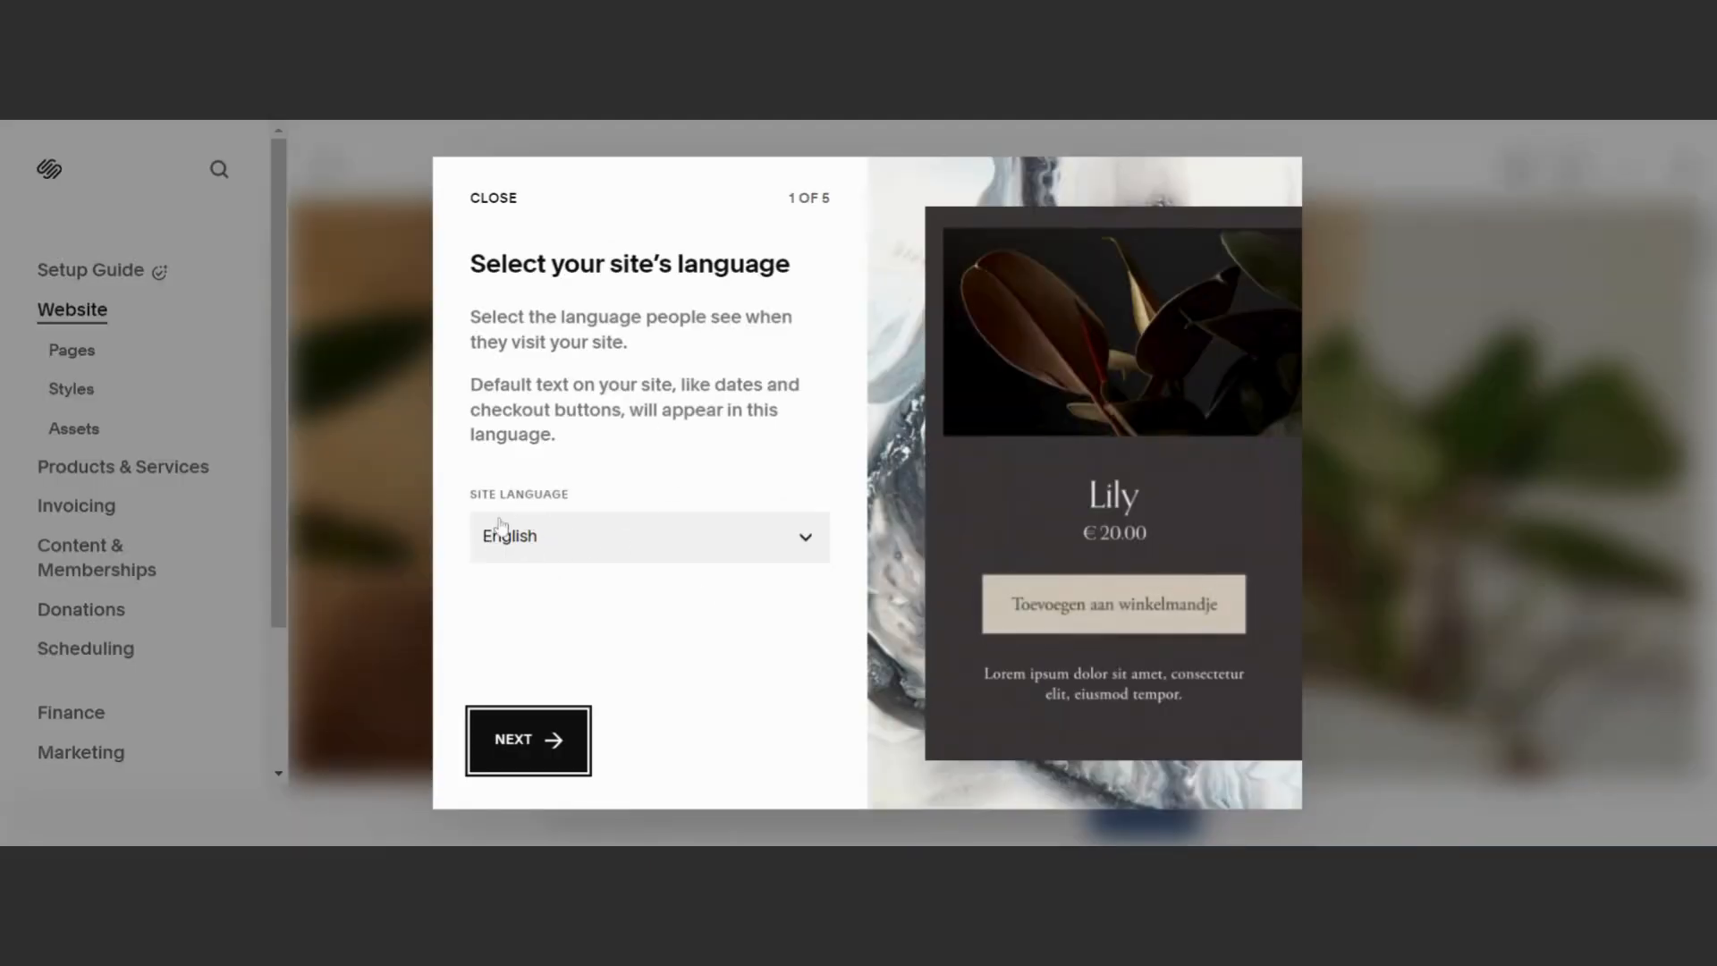
Keep English as the site language and title the site "Entrepreneurship Courses"
click(515, 746)
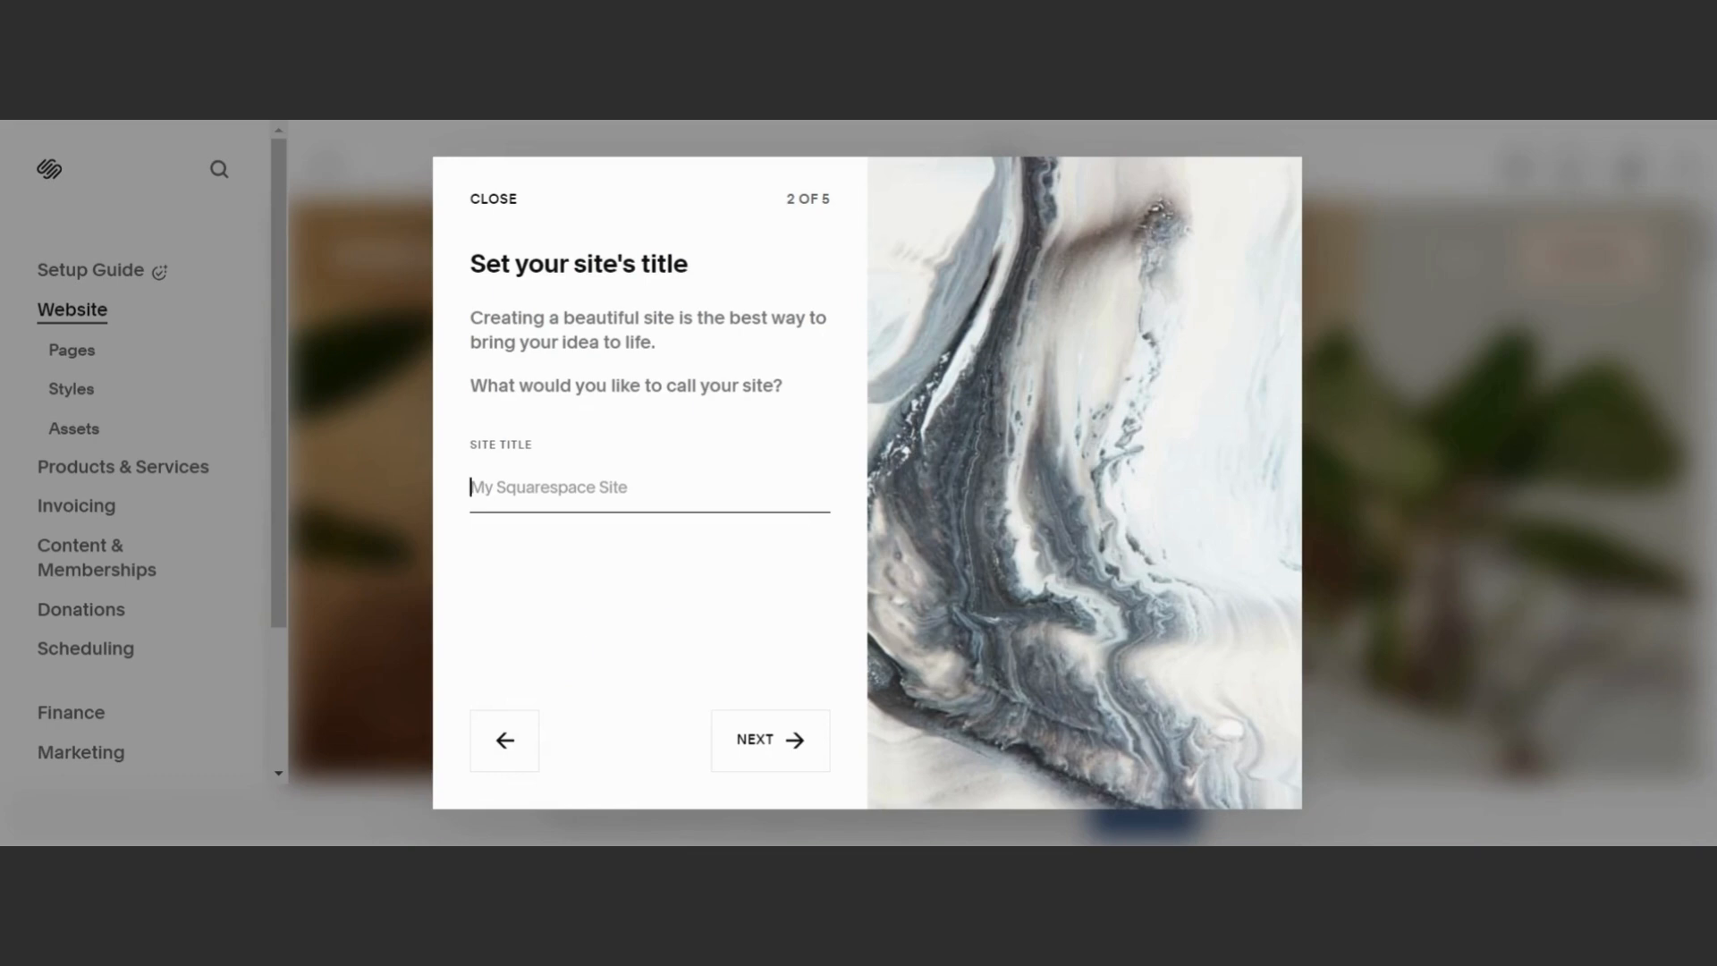
text(Entrepreneurship Course)
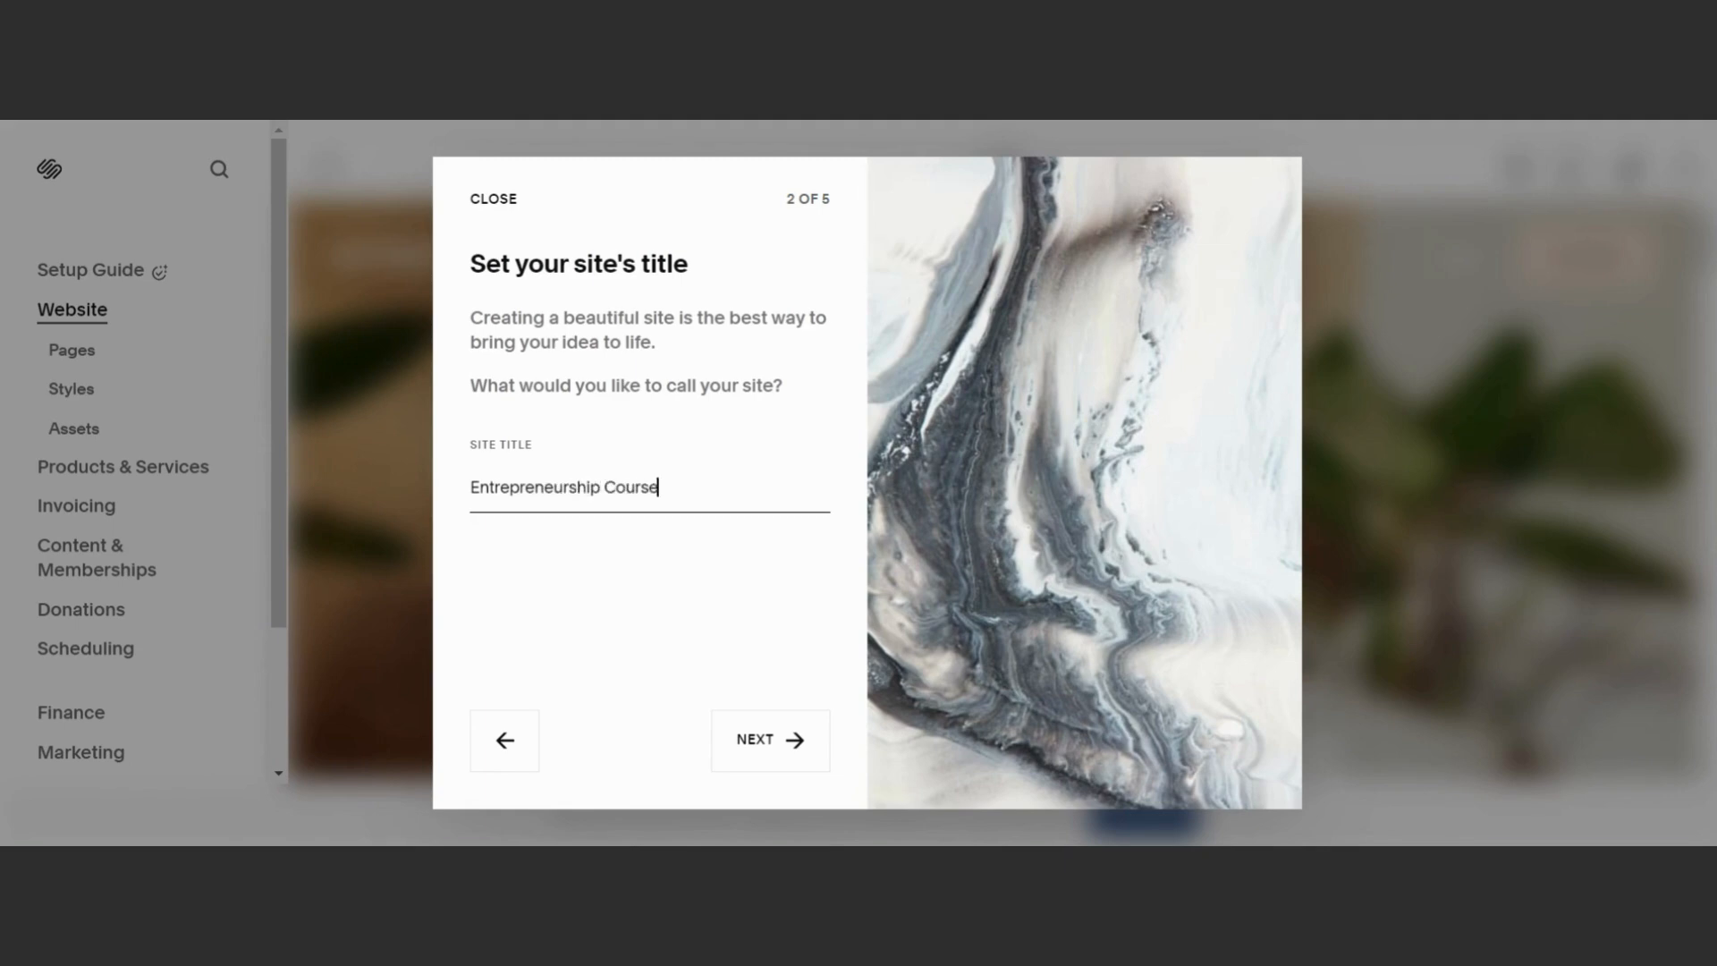
text(s)
click(794, 739)
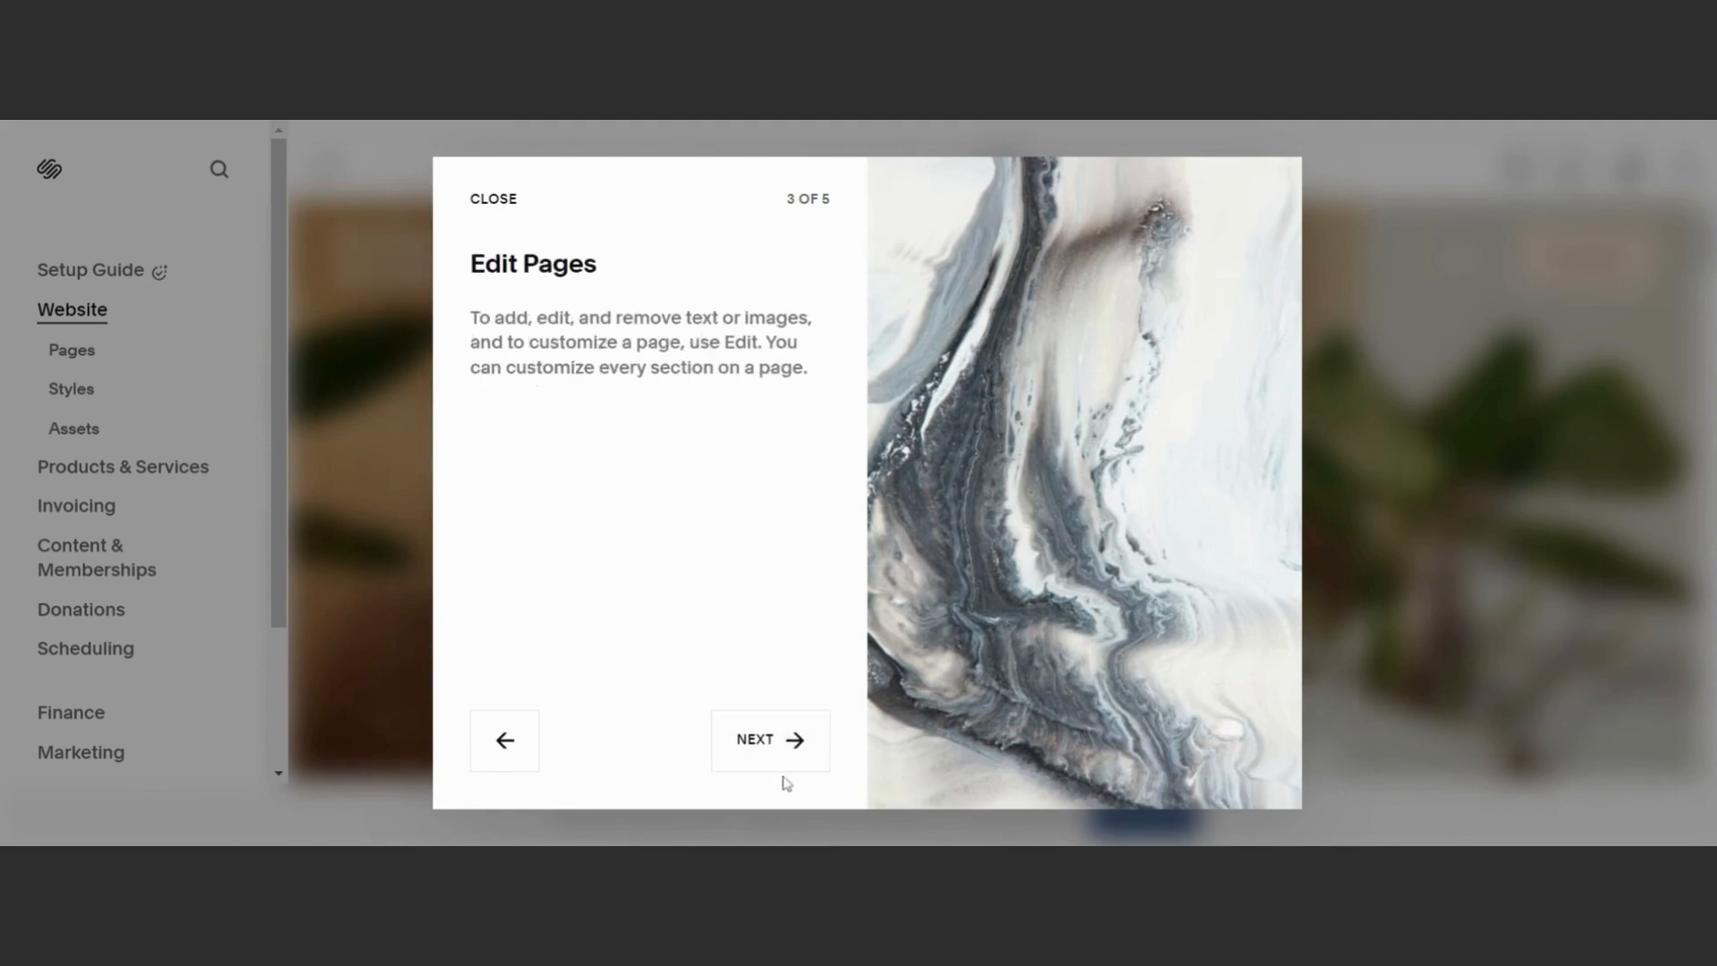
Go through the remaining introduction pages on editing, creating and styling pages, and finish the site setup
click(750, 746)
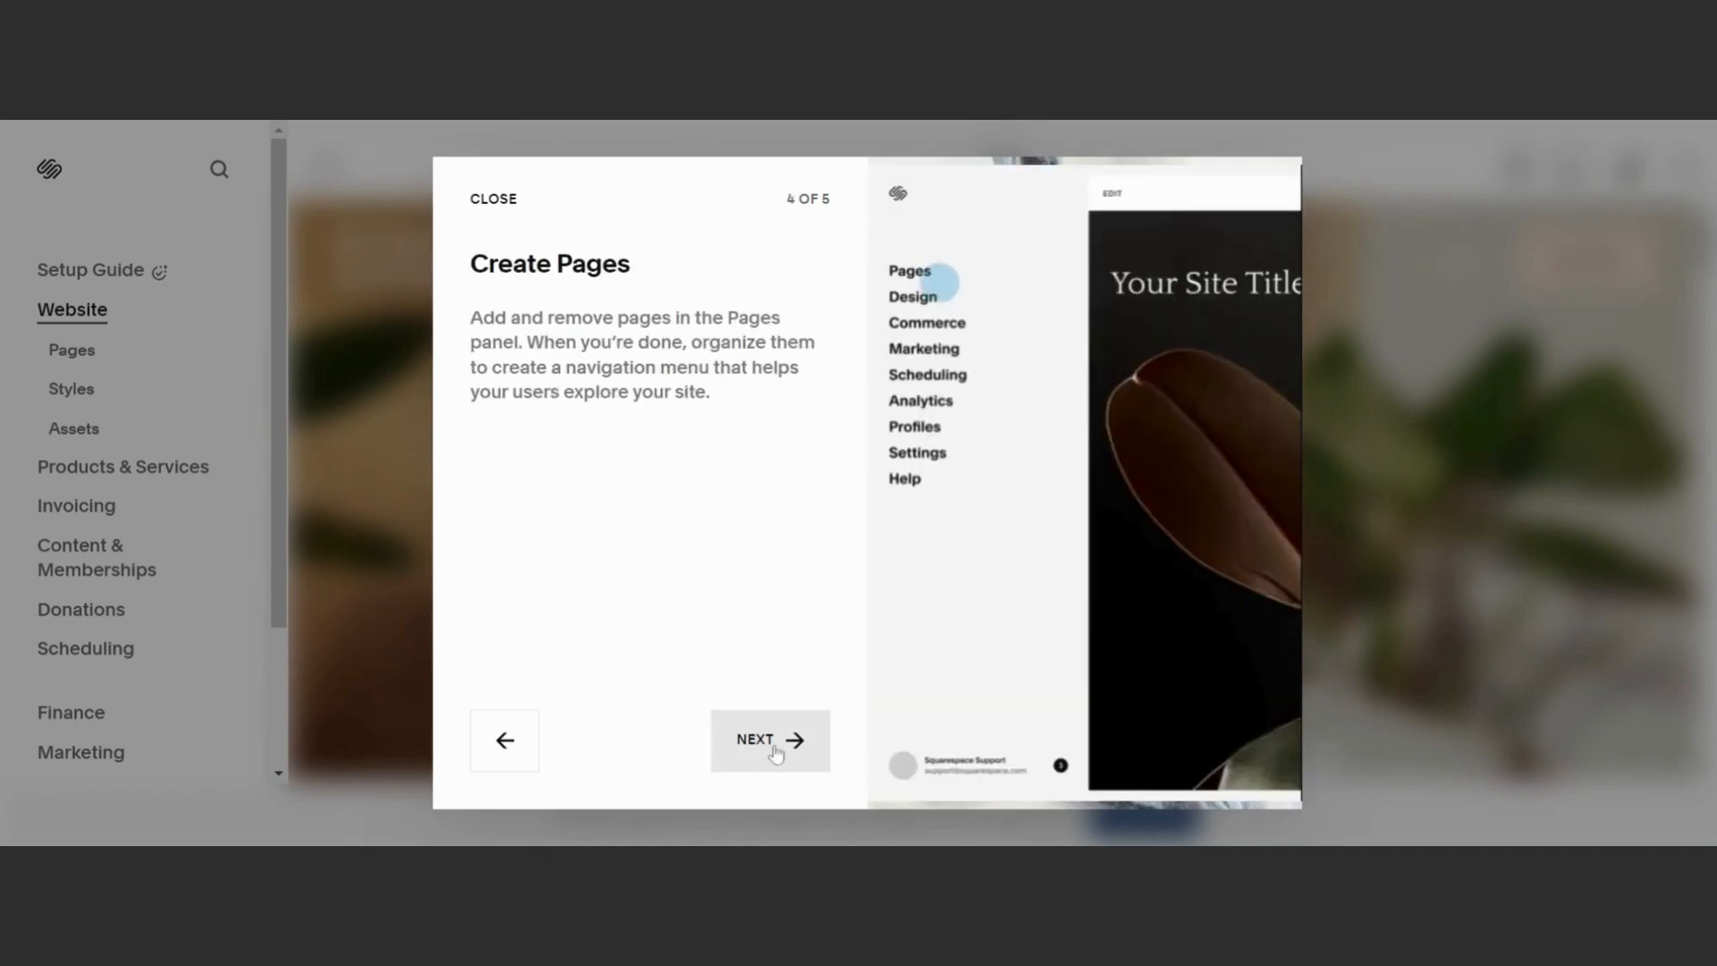
click(776, 752)
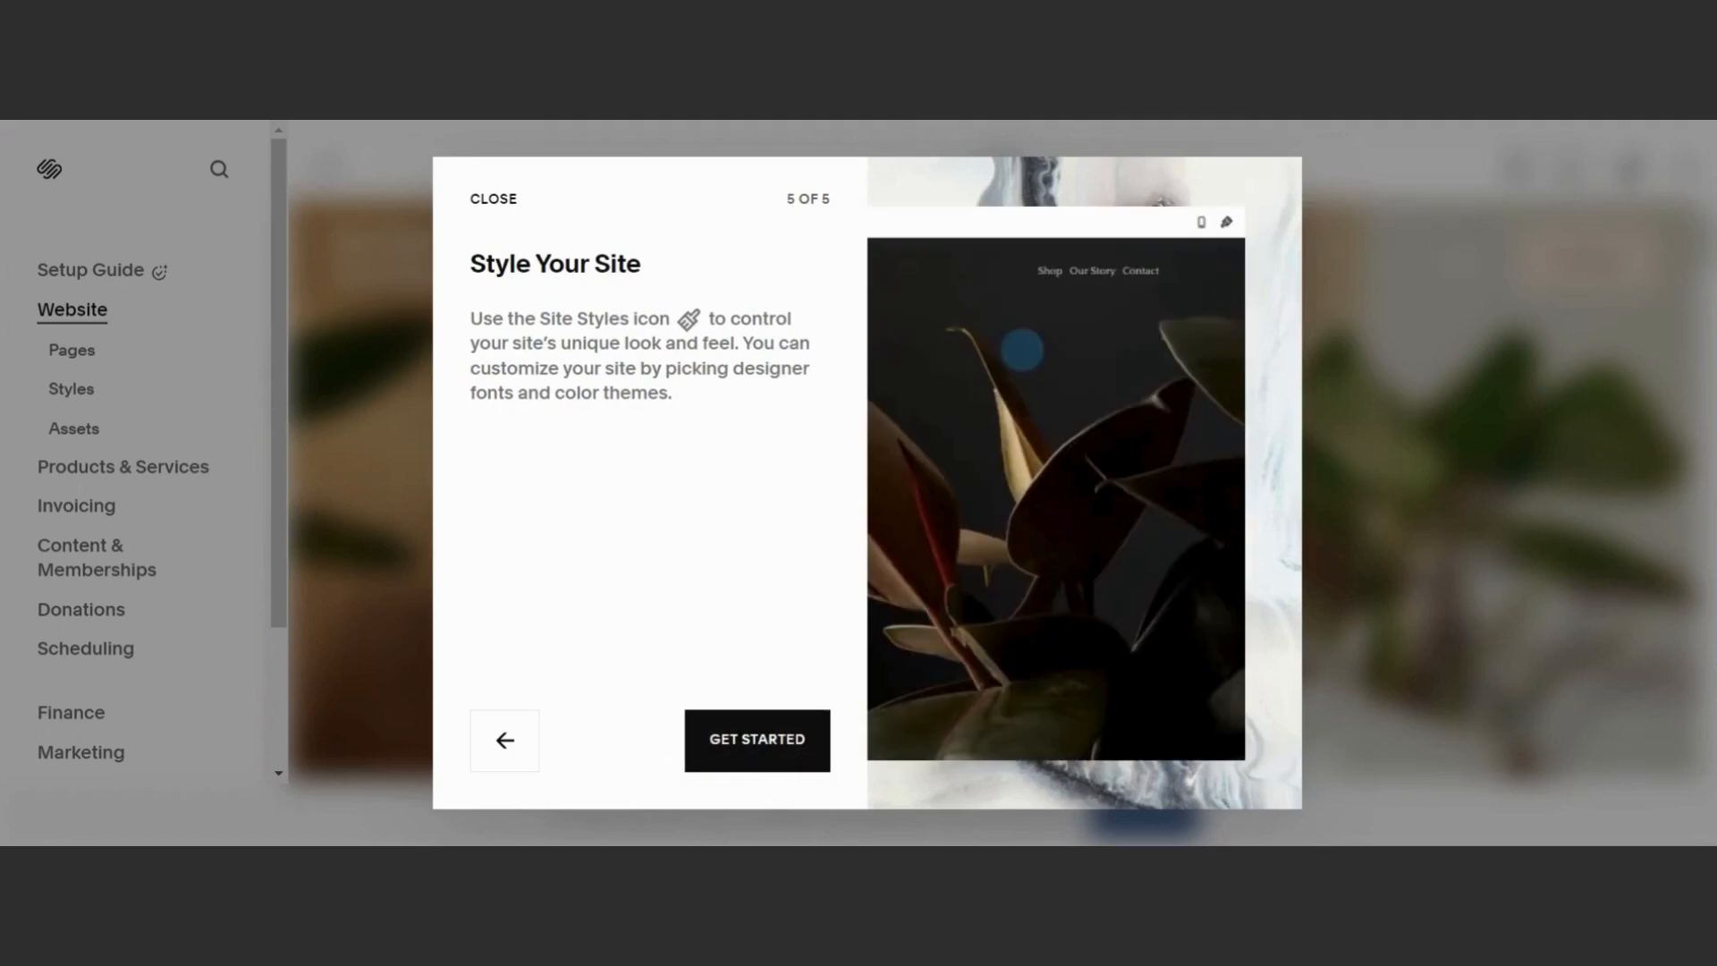
click(813, 753)
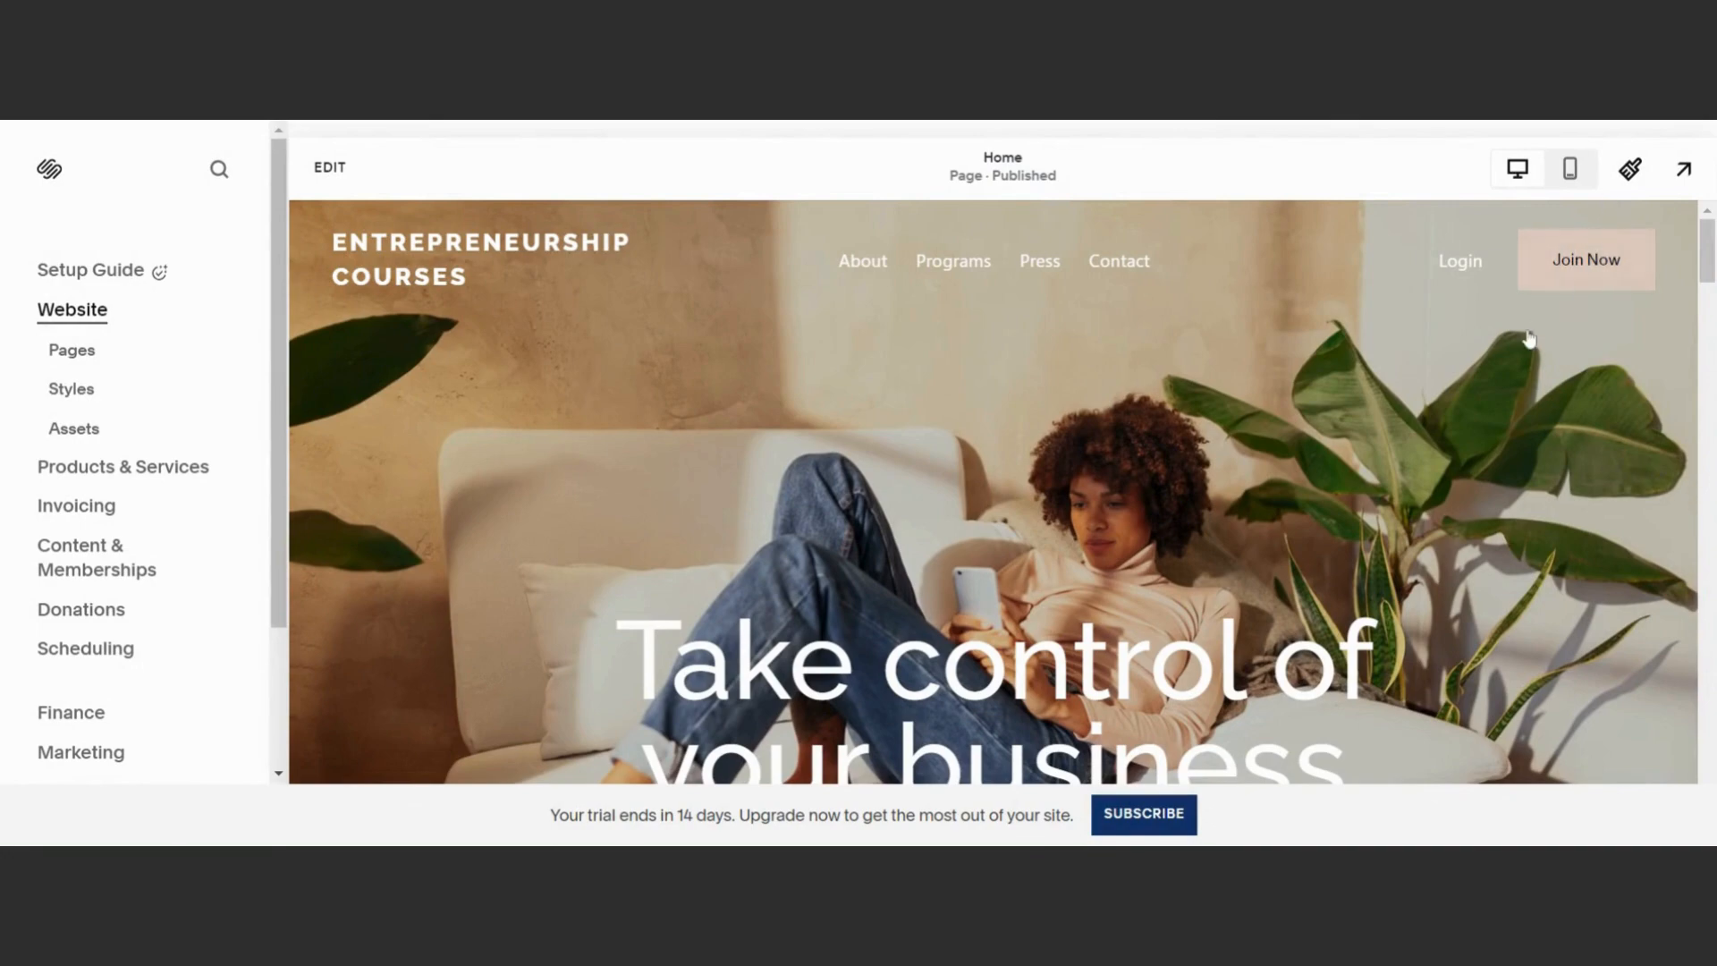
Open the font settings in Site Styles and set the base size to 14 px
click(1630, 174)
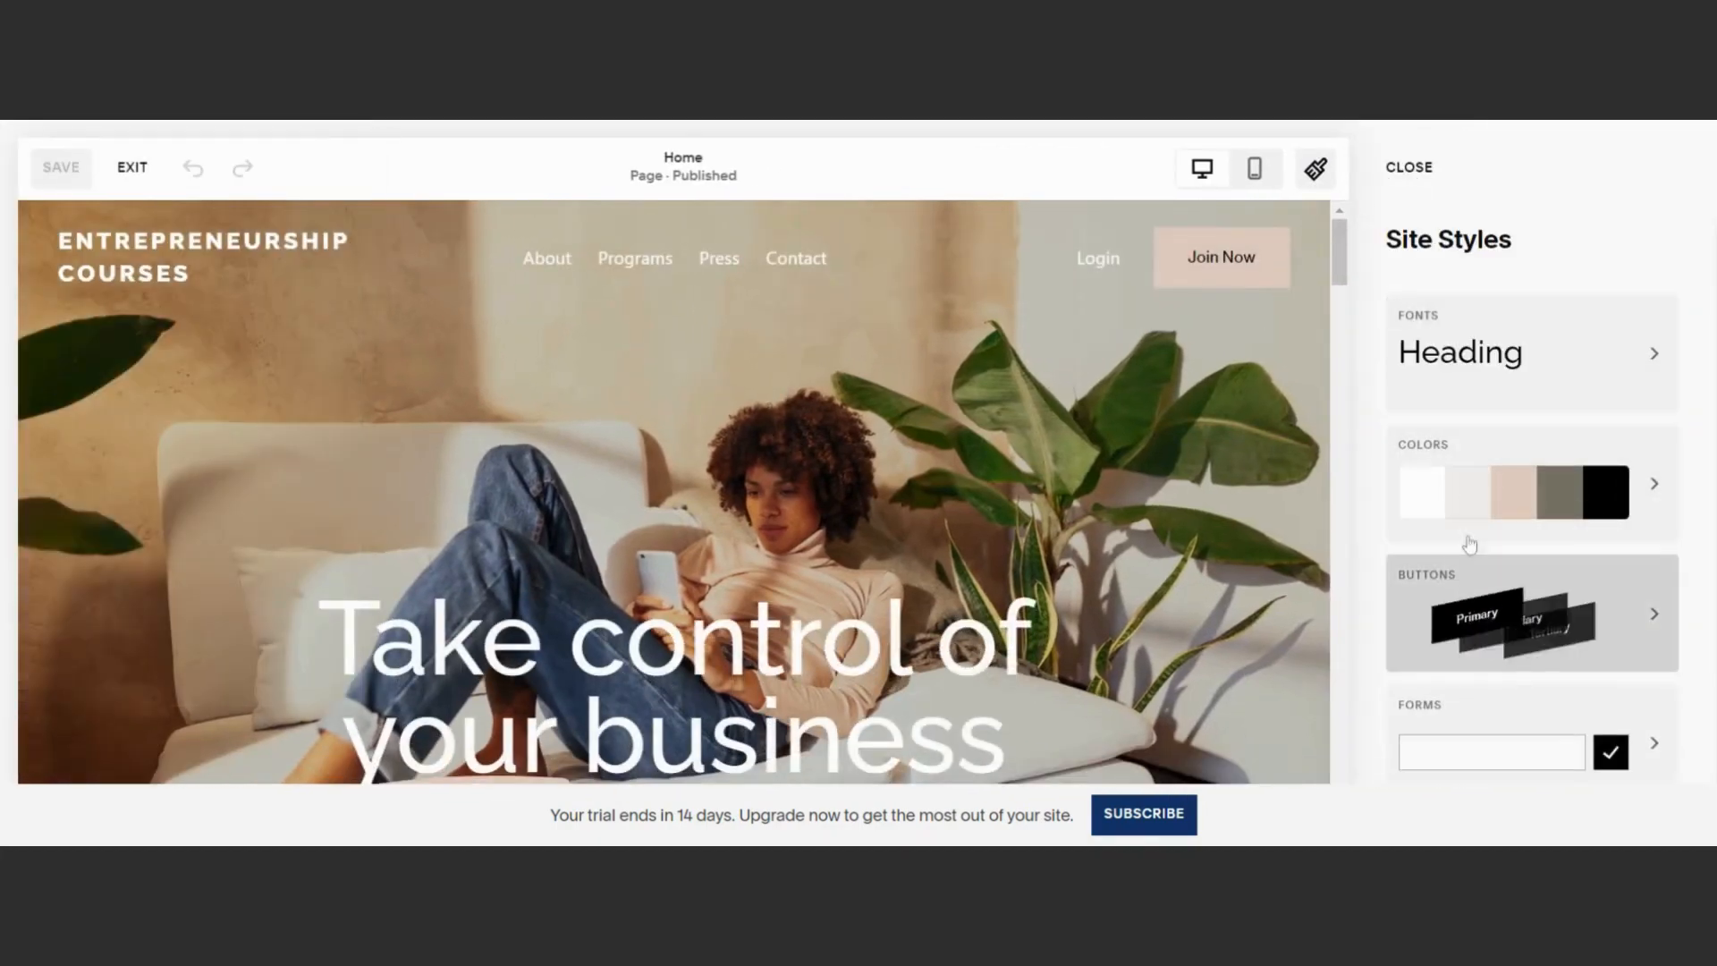
click(1490, 345)
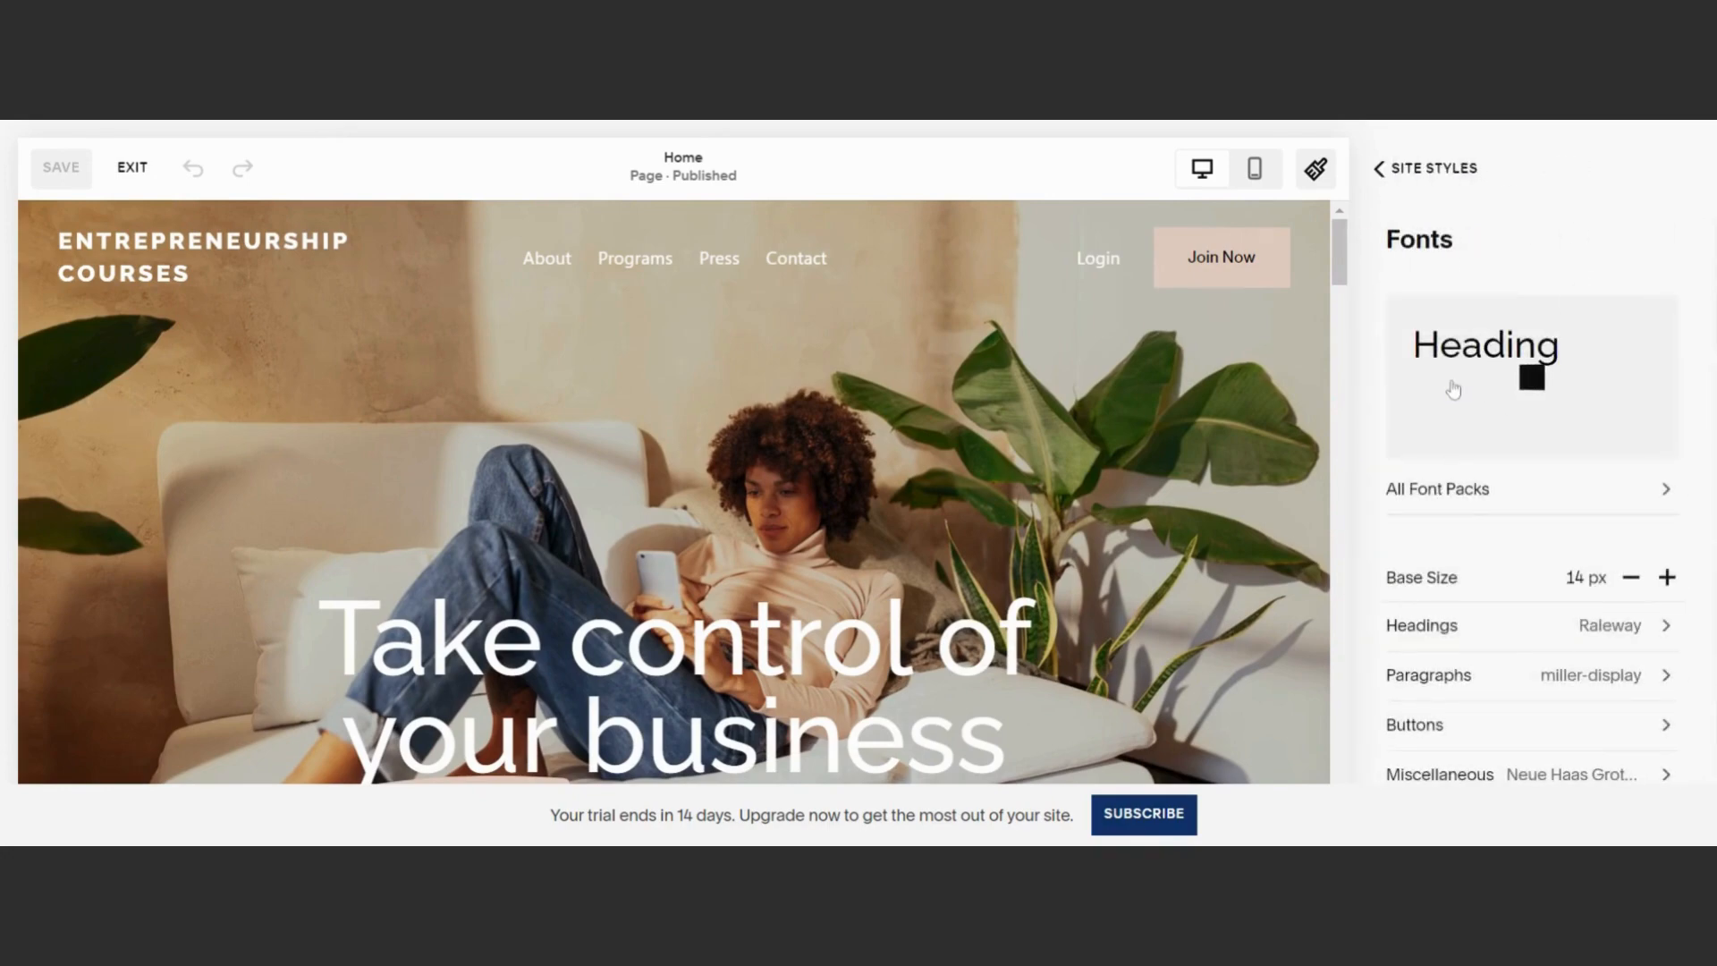
scroll(1456, 483, down, 2)
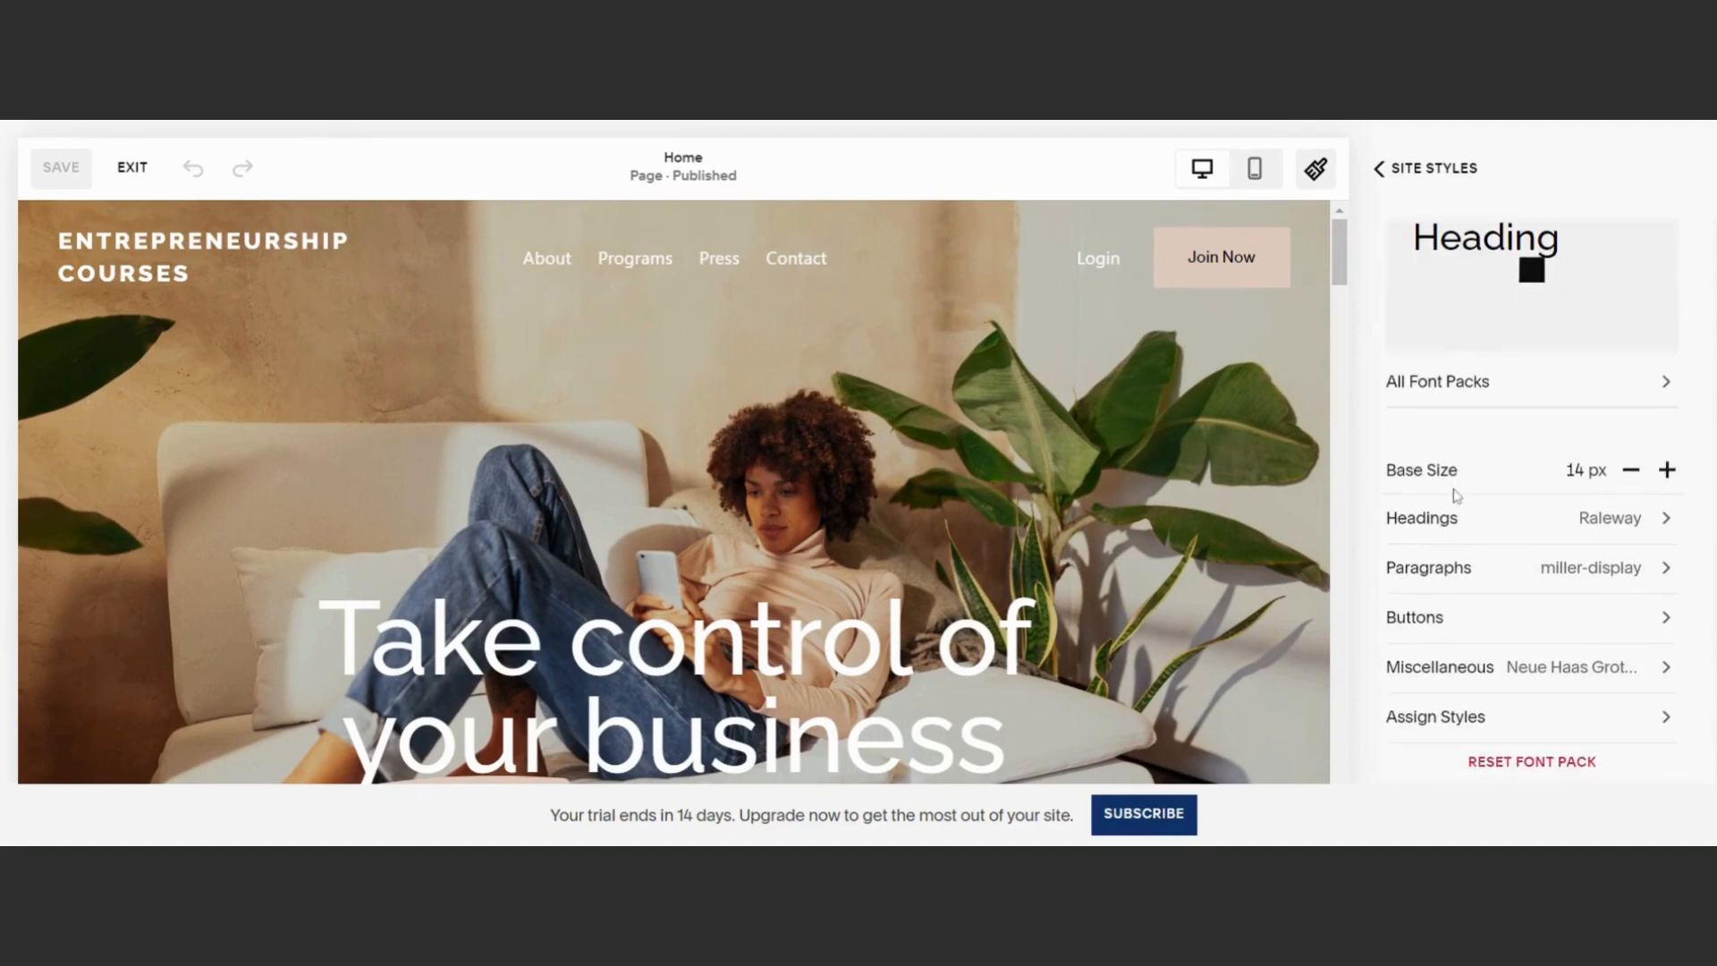
scroll(1568, 497, up, 1)
click(1666, 577)
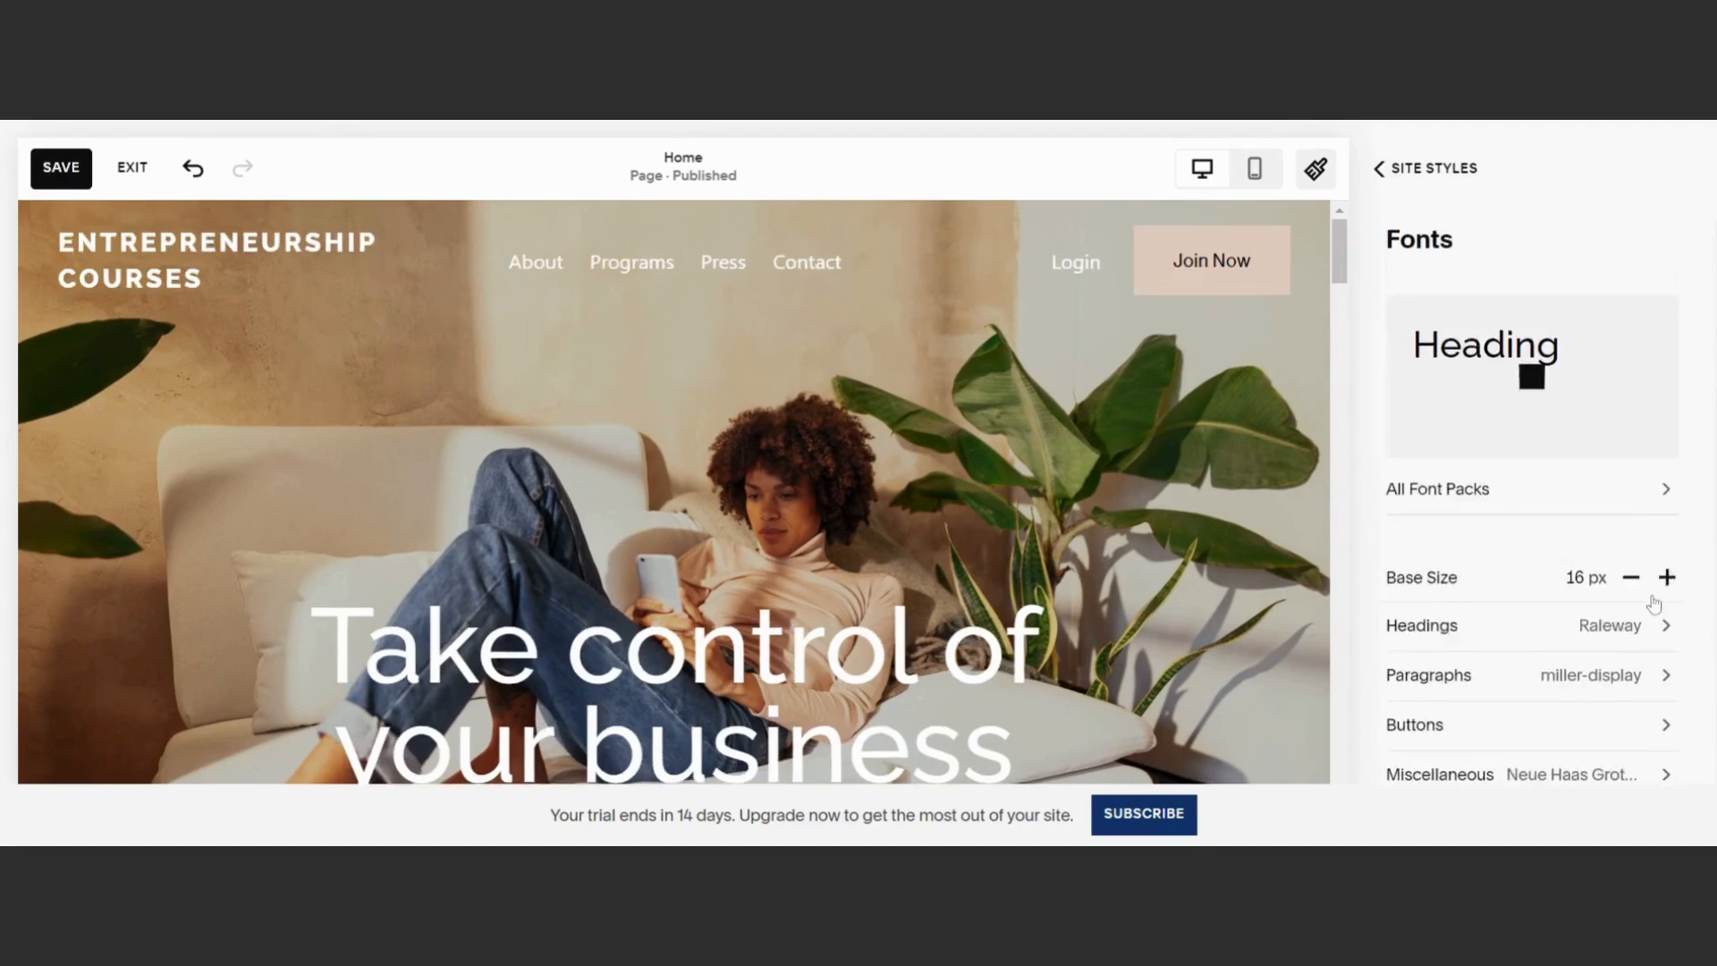
click(1633, 577)
Change the headings' font family to Neue Haas Grotesk Display, review the other heading settings and return to Site Styles
scroll(1628, 537, down, 1)
click(1628, 524)
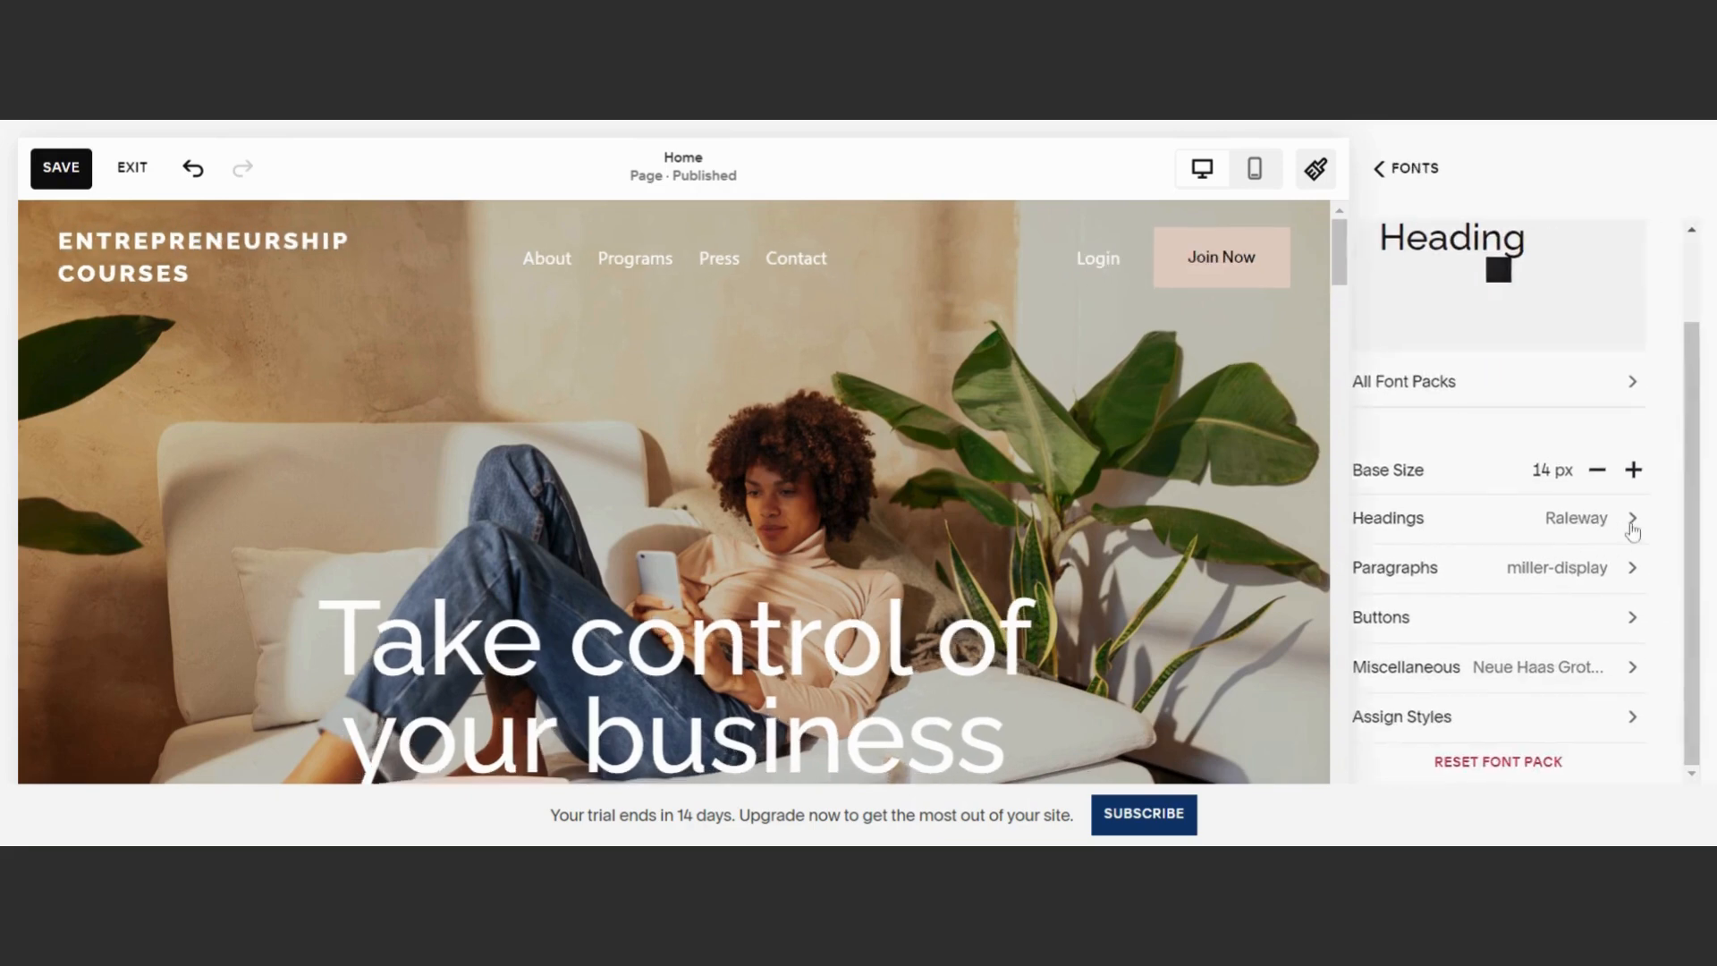
click(1598, 422)
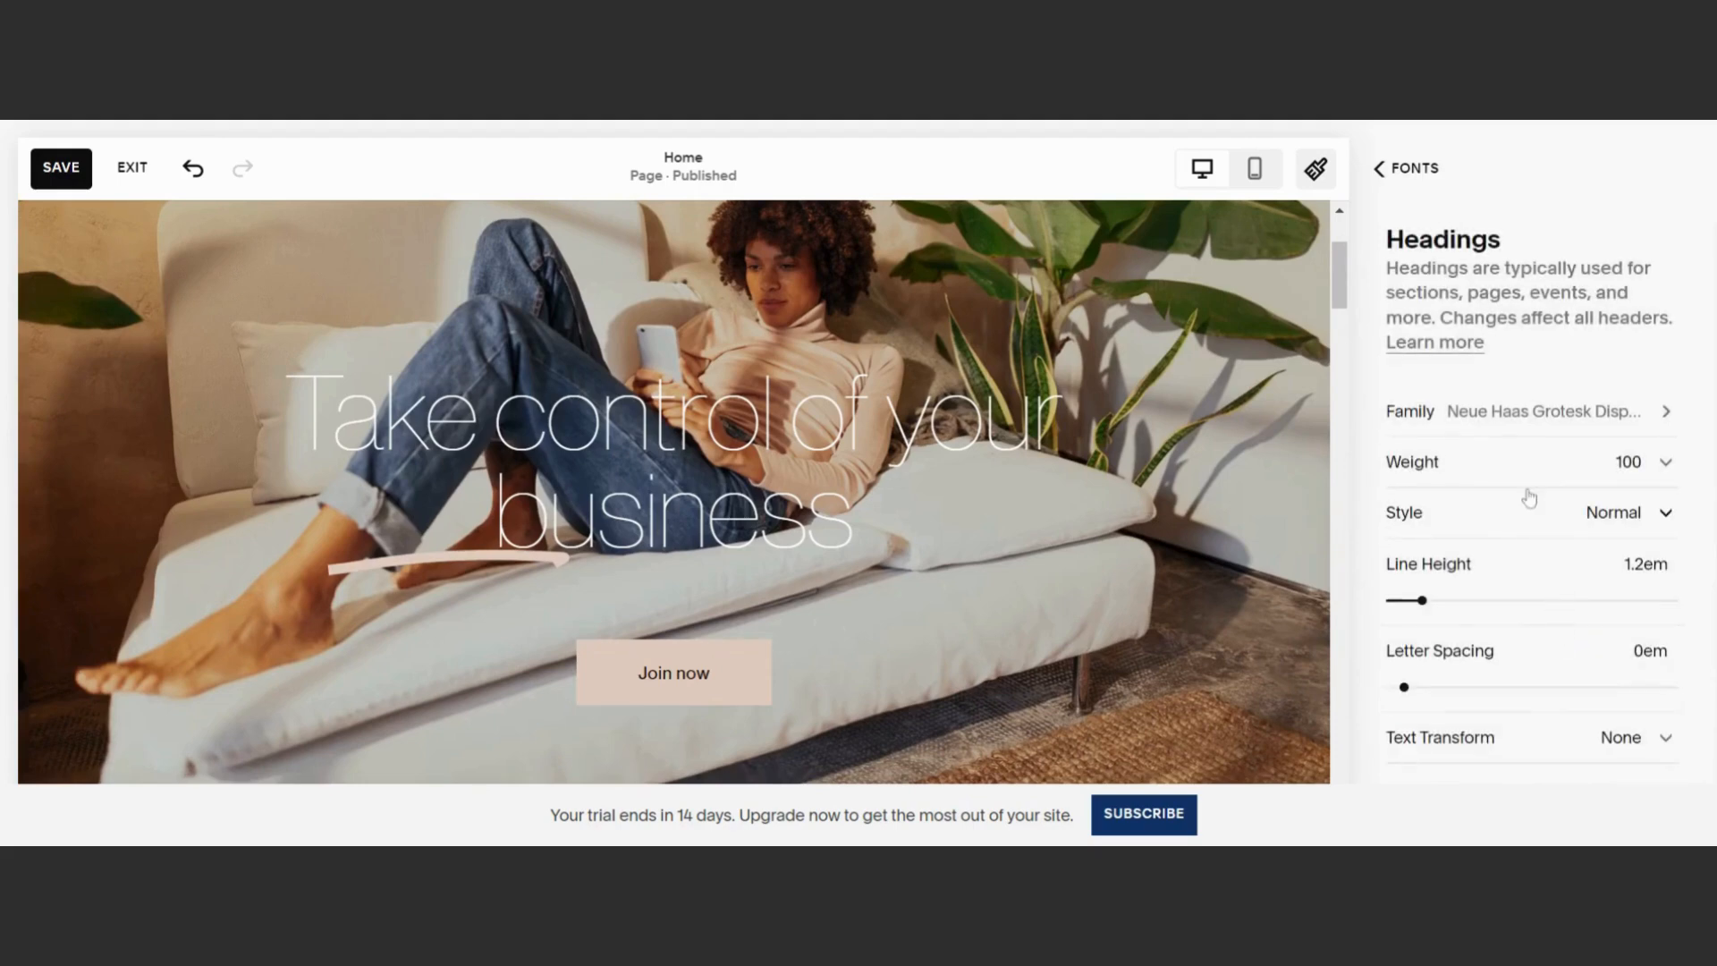
scroll(1533, 555, down, 3)
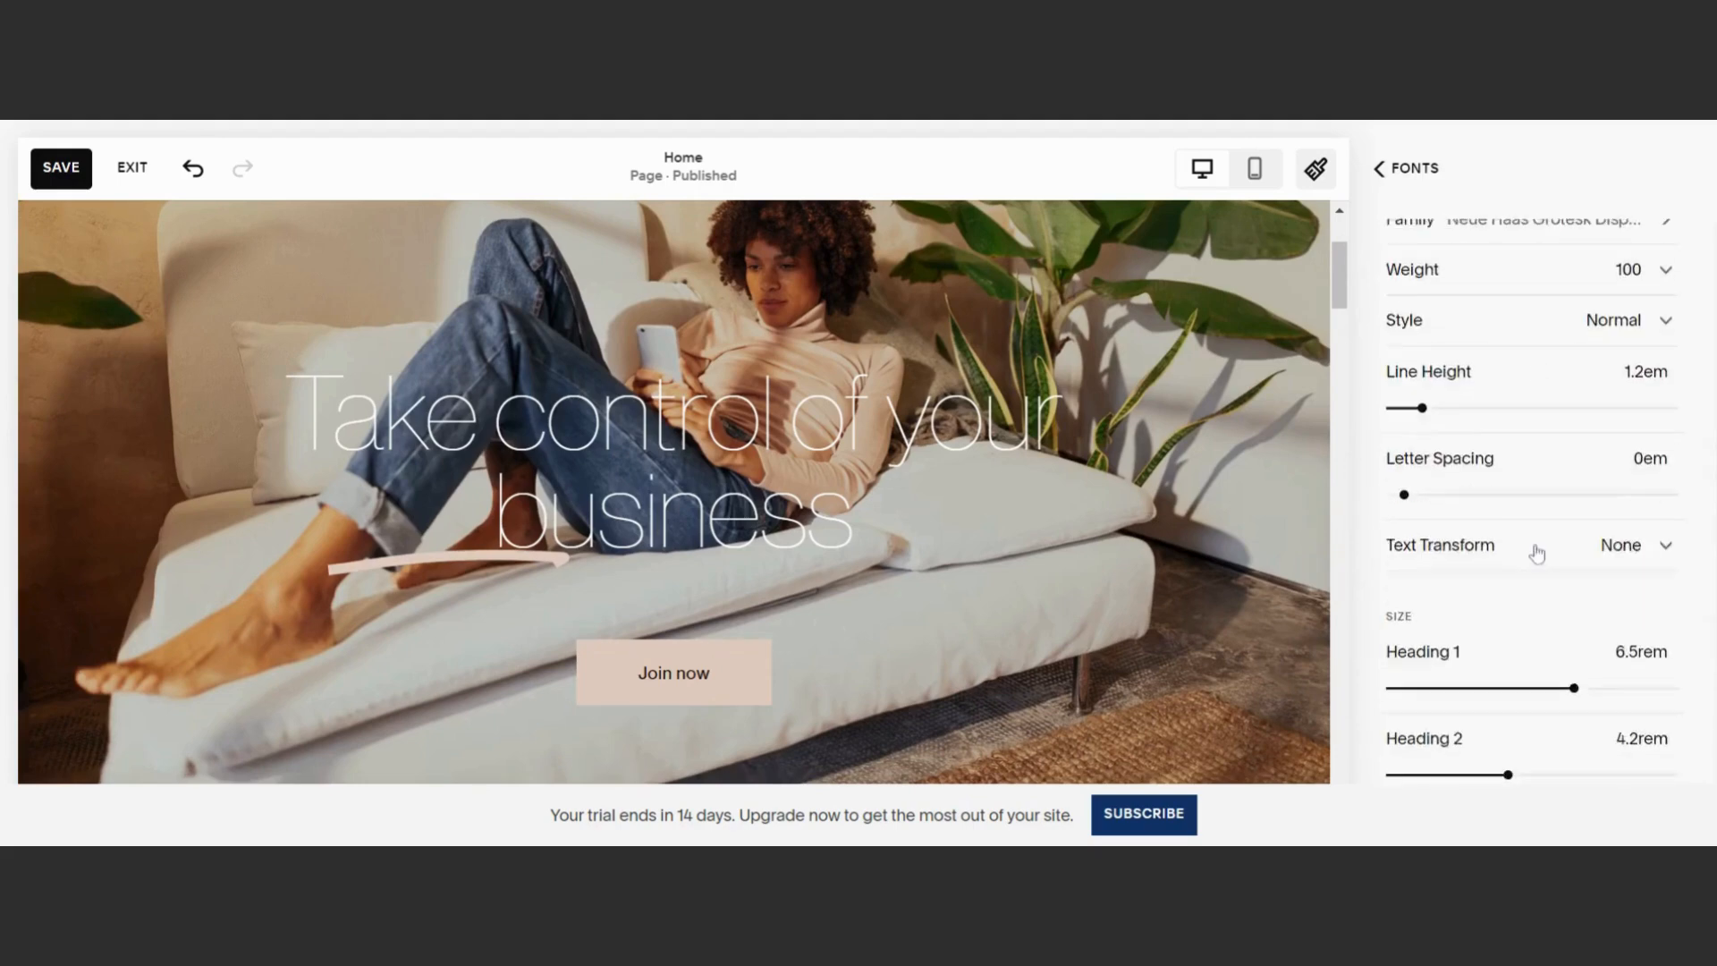
scroll(1503, 638, down, 2)
scroll(1503, 626, up, 5)
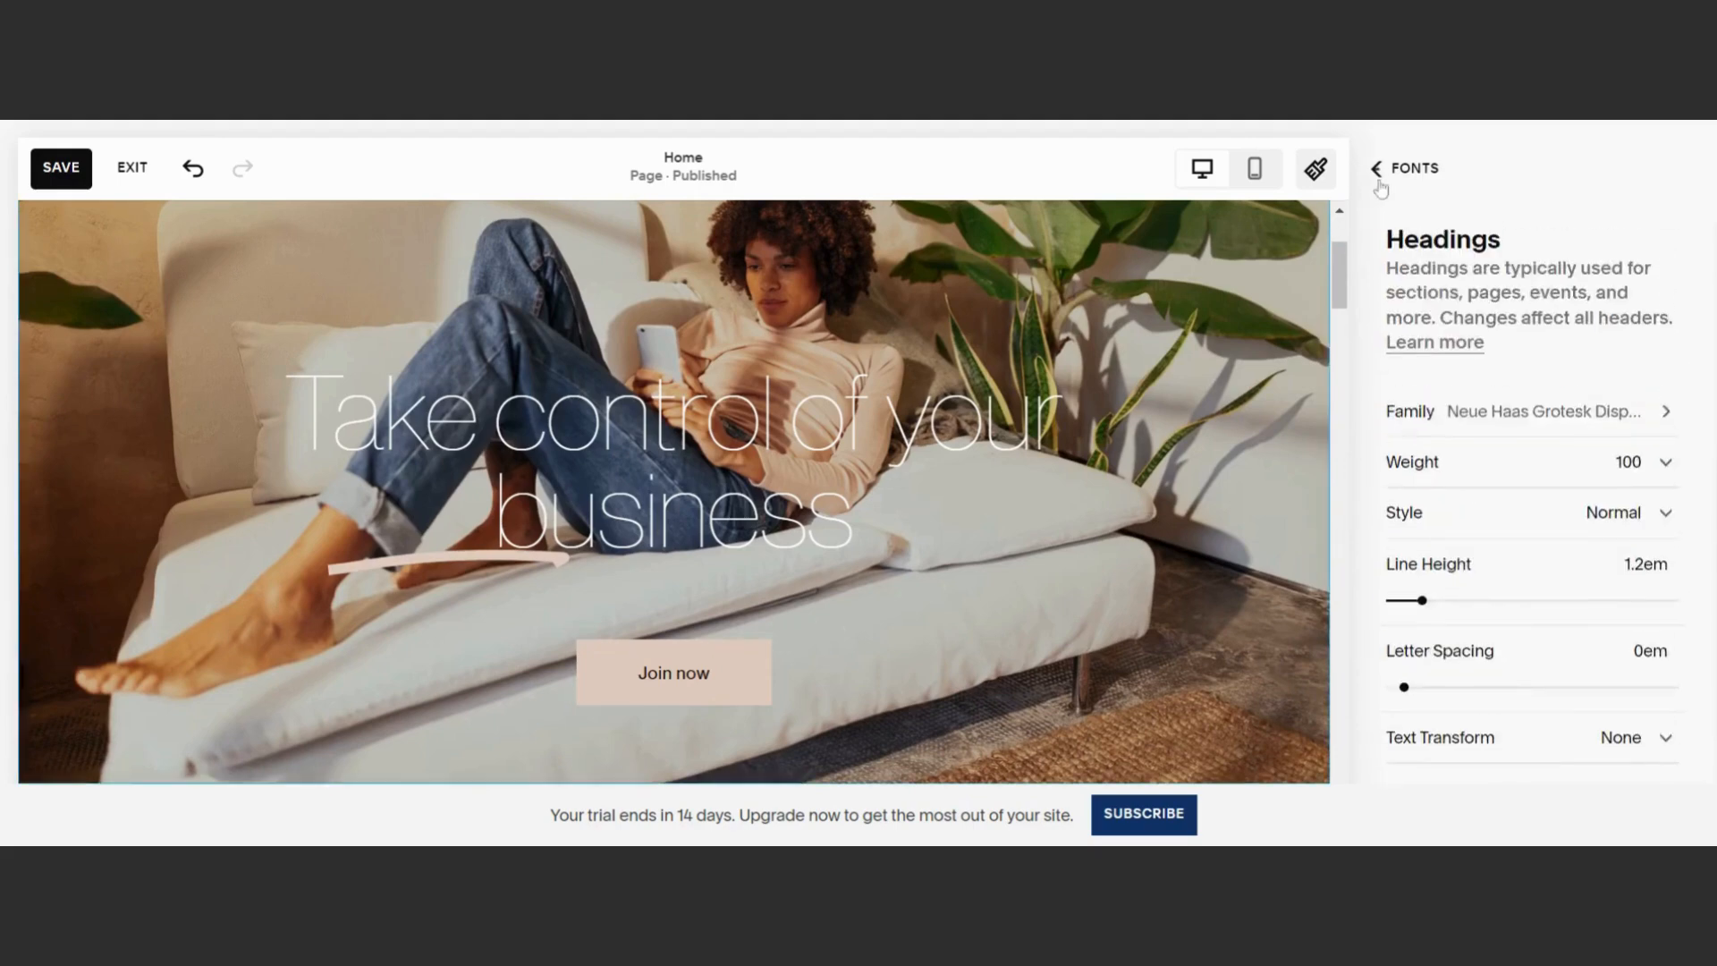
scroll(673, 517, up, 1)
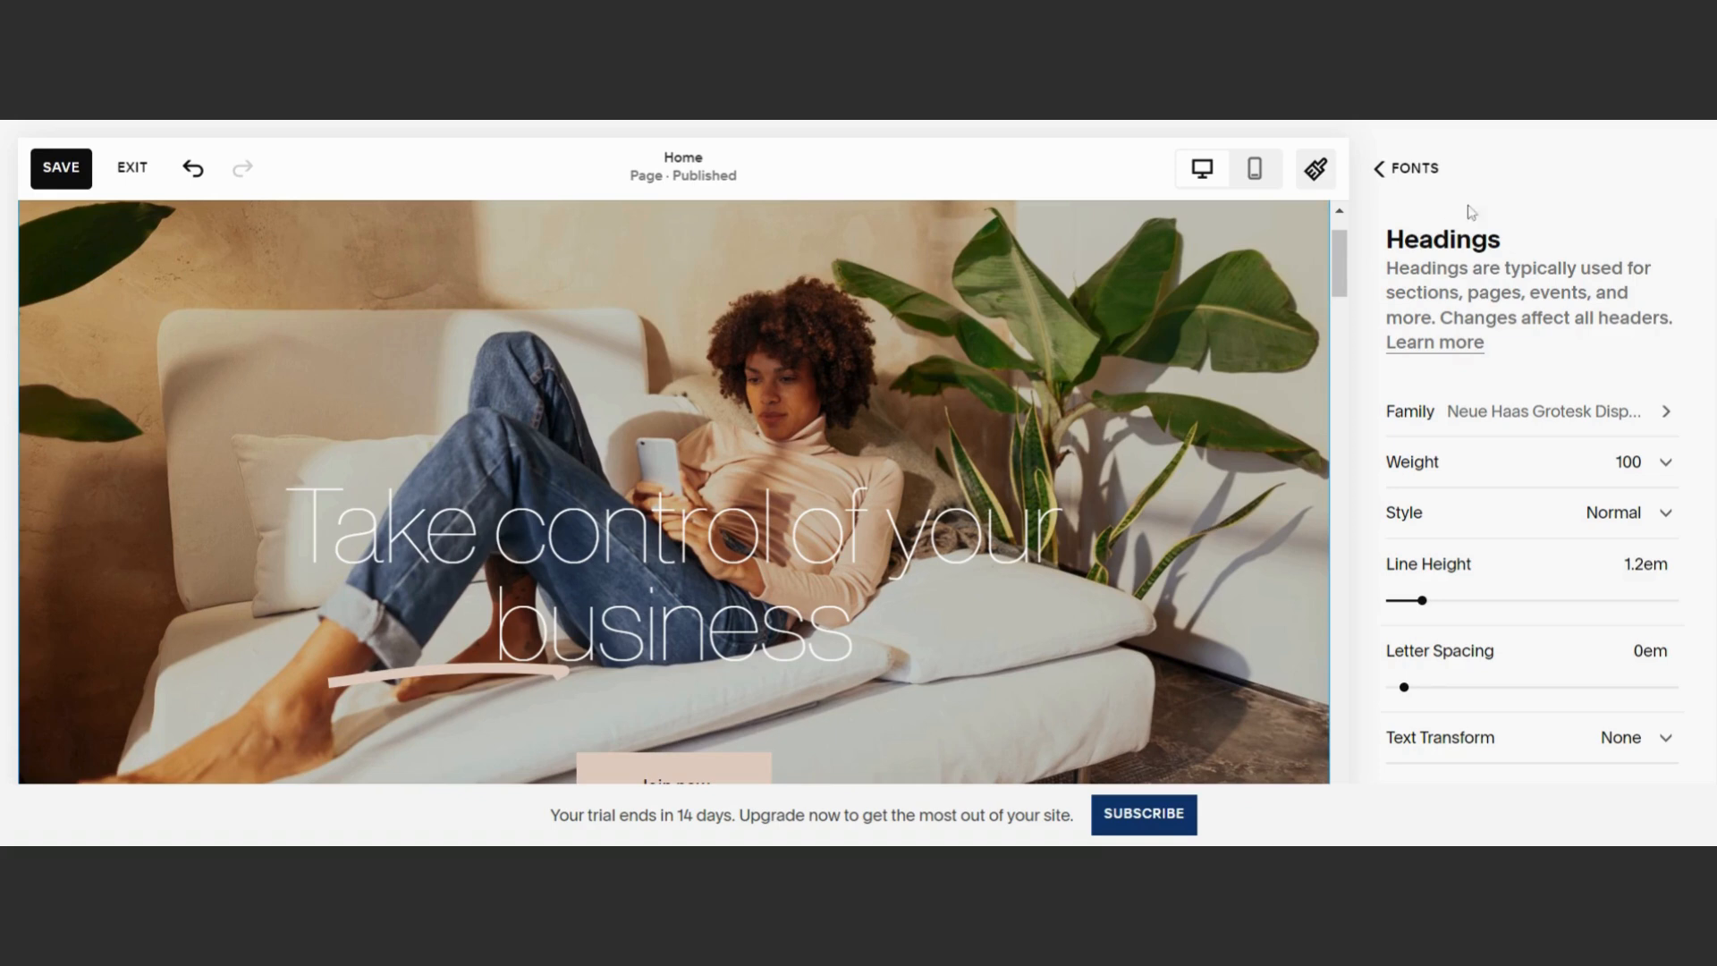
click(1375, 179)
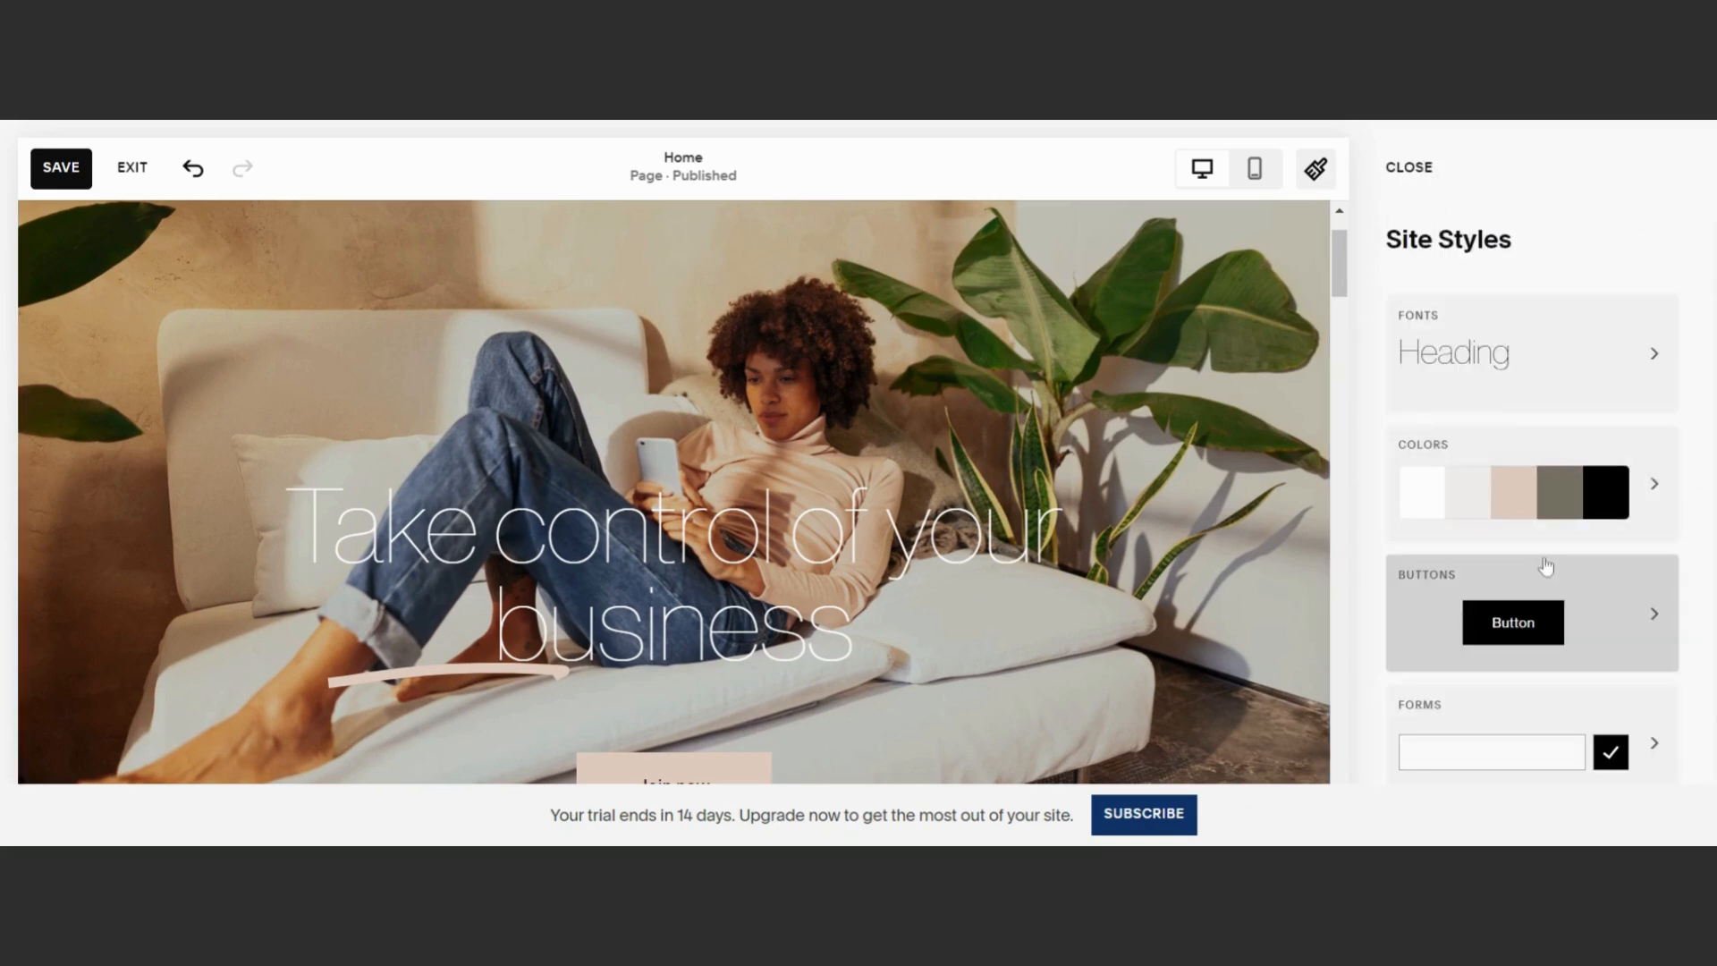
Change the site's color palette to white, yellow, pink, purple and black
scroll(1548, 568, down, 2)
click(1495, 380)
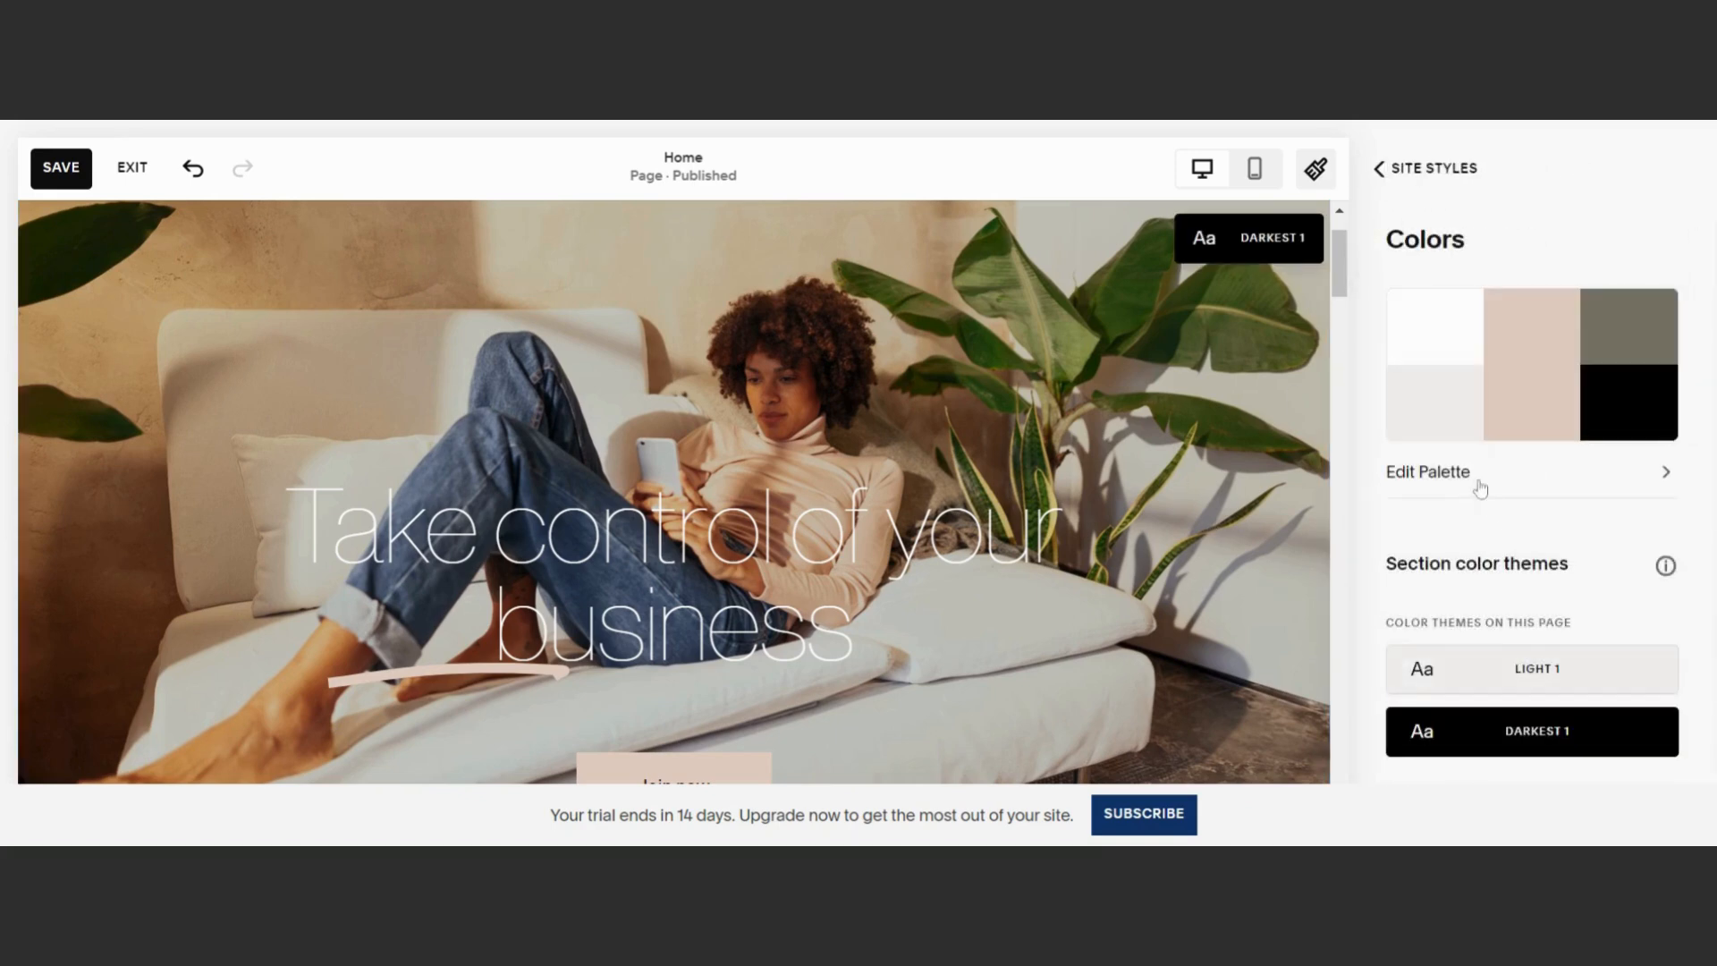
click(1478, 484)
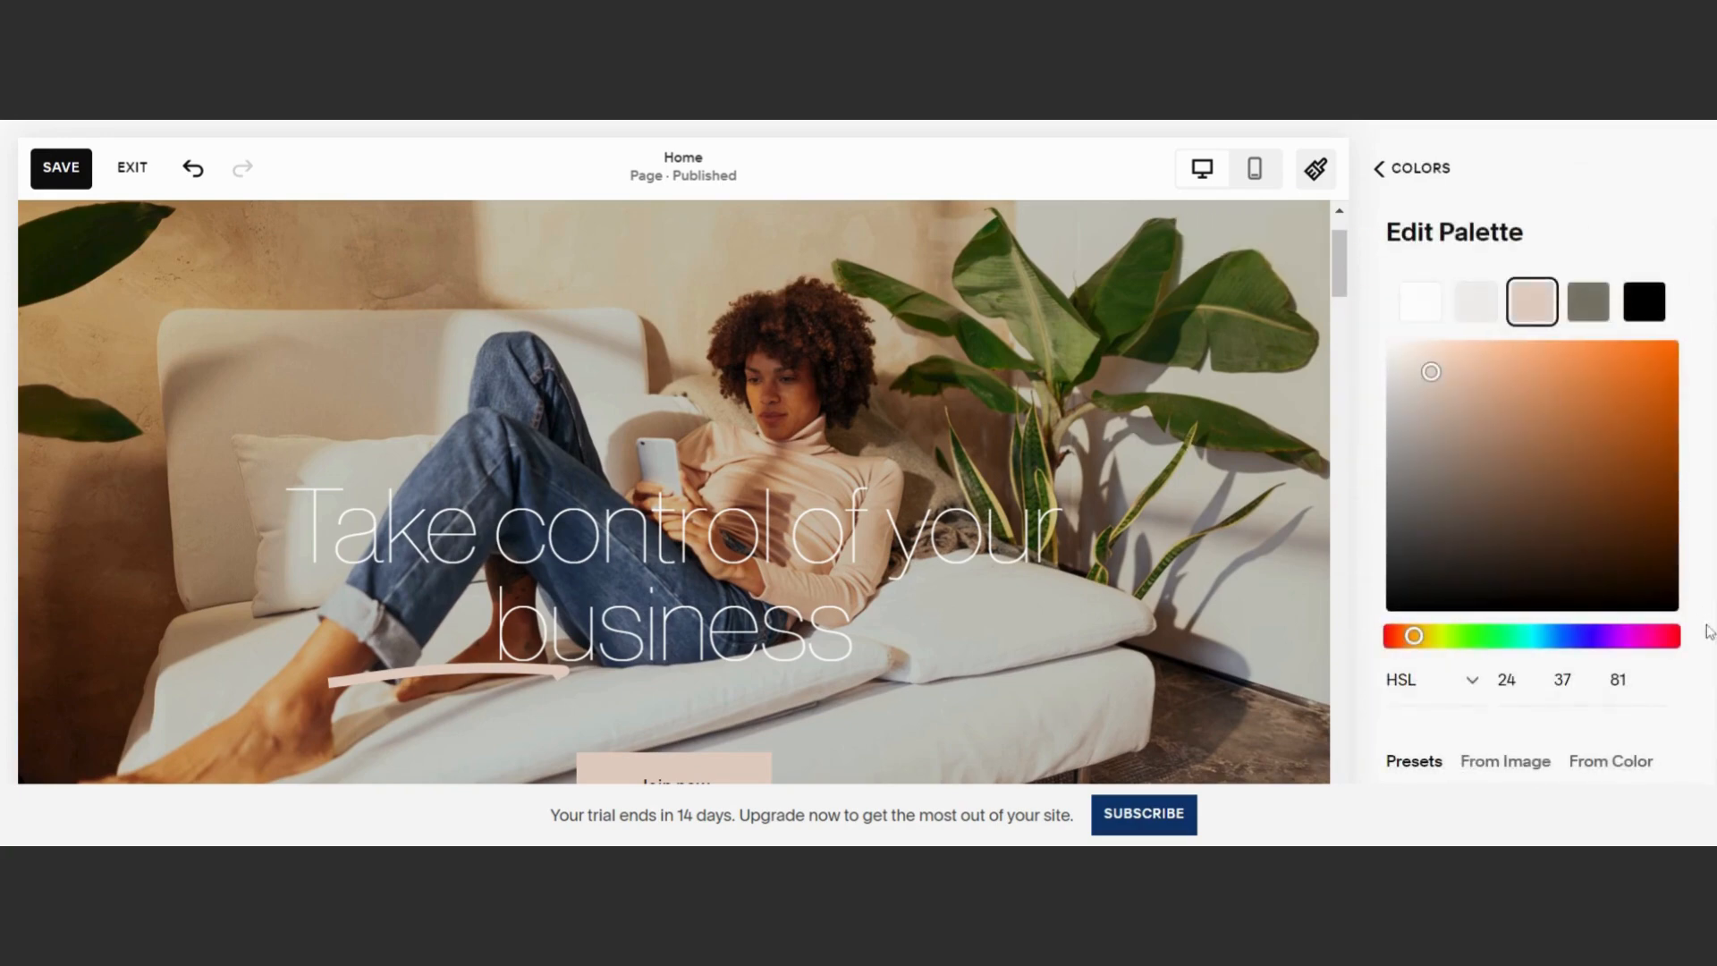
scroll(1073, 501, down, 1)
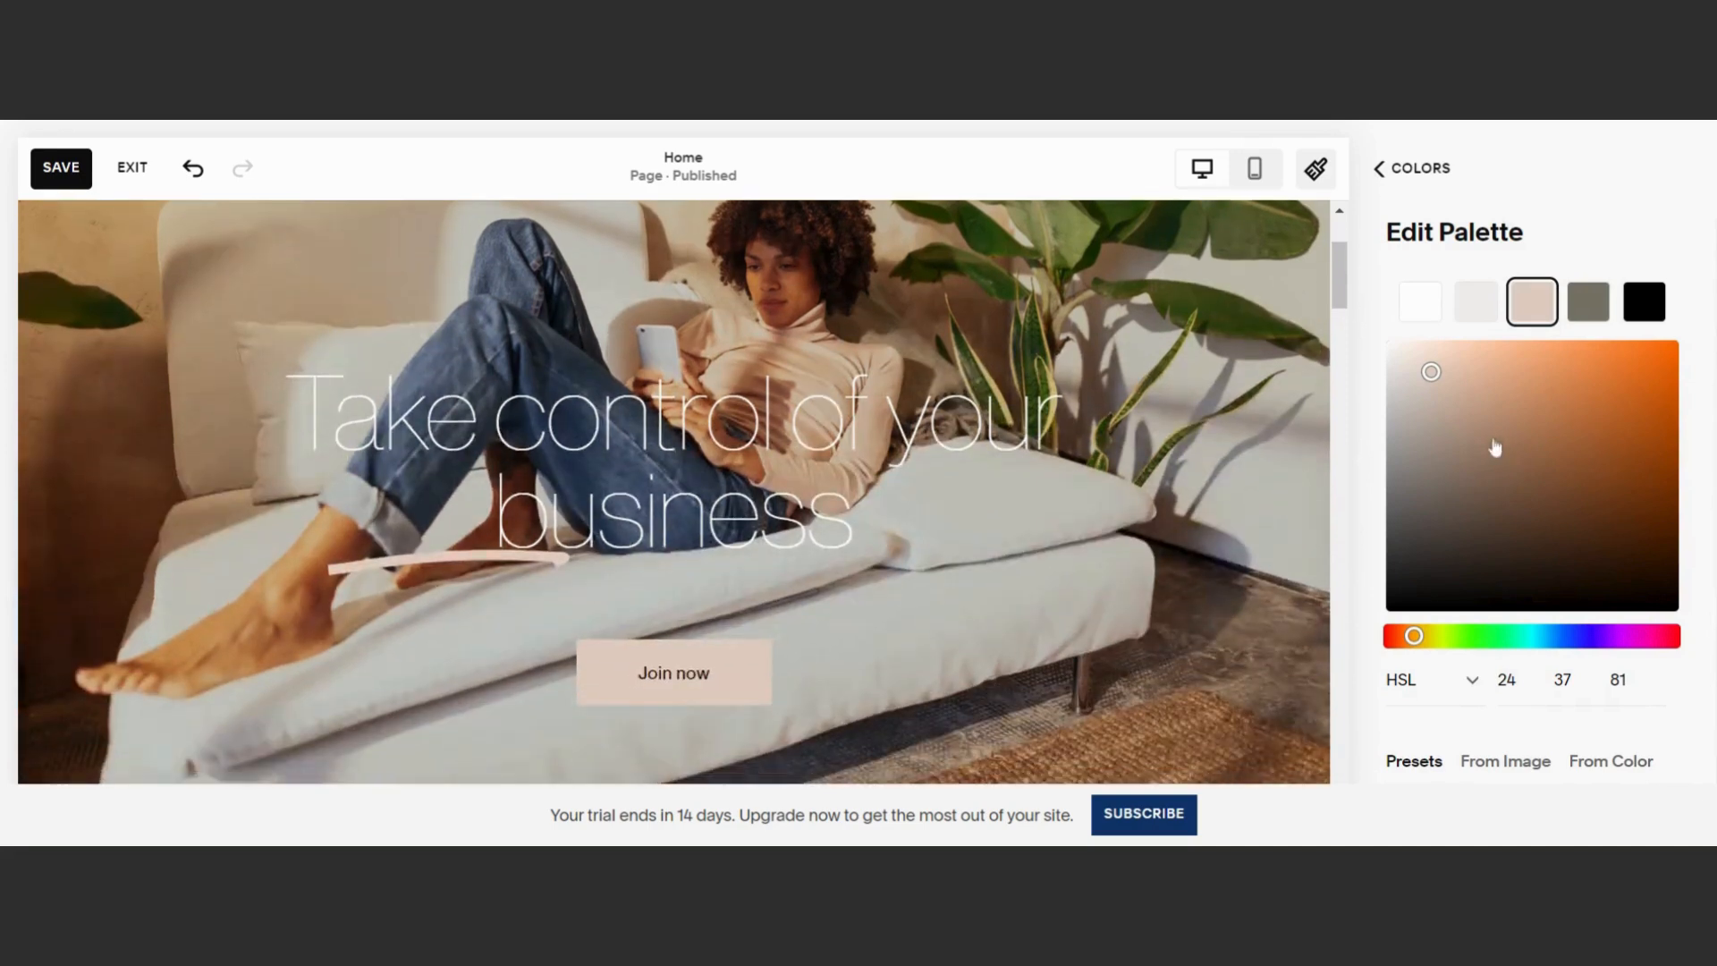
drag(1432, 374, 1542, 475)
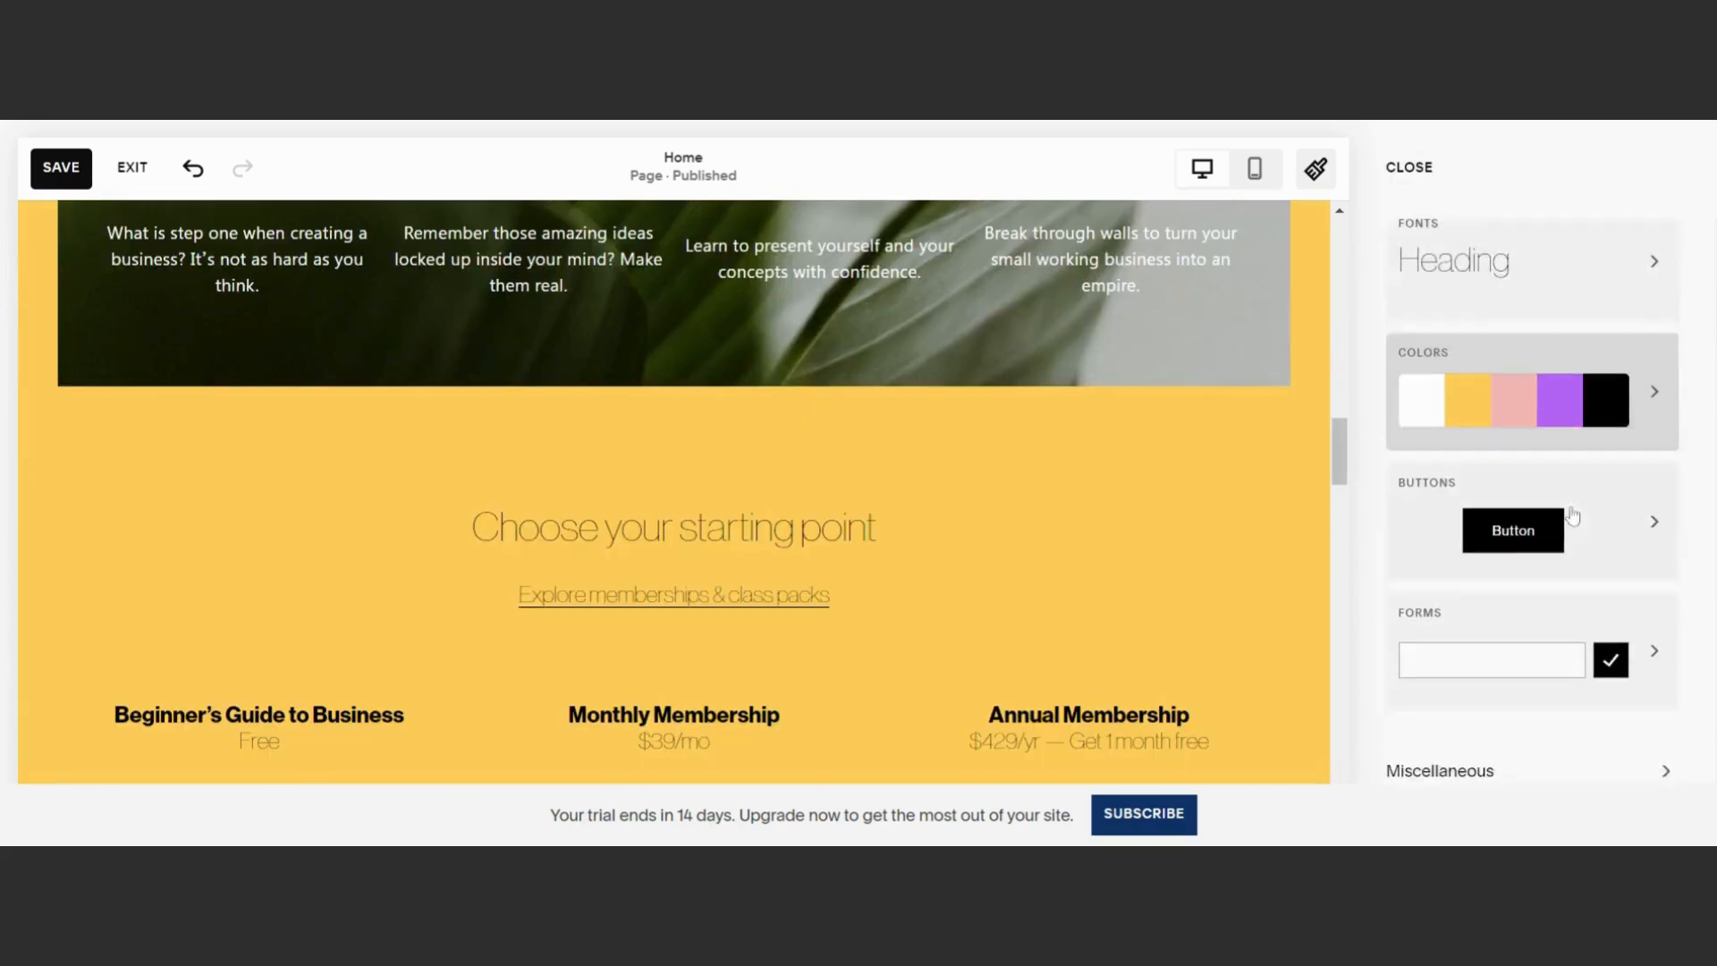
Open the primary button styles in Site Styles and look through the button text's font options
scroll(1528, 523, down, 1)
click(1528, 523)
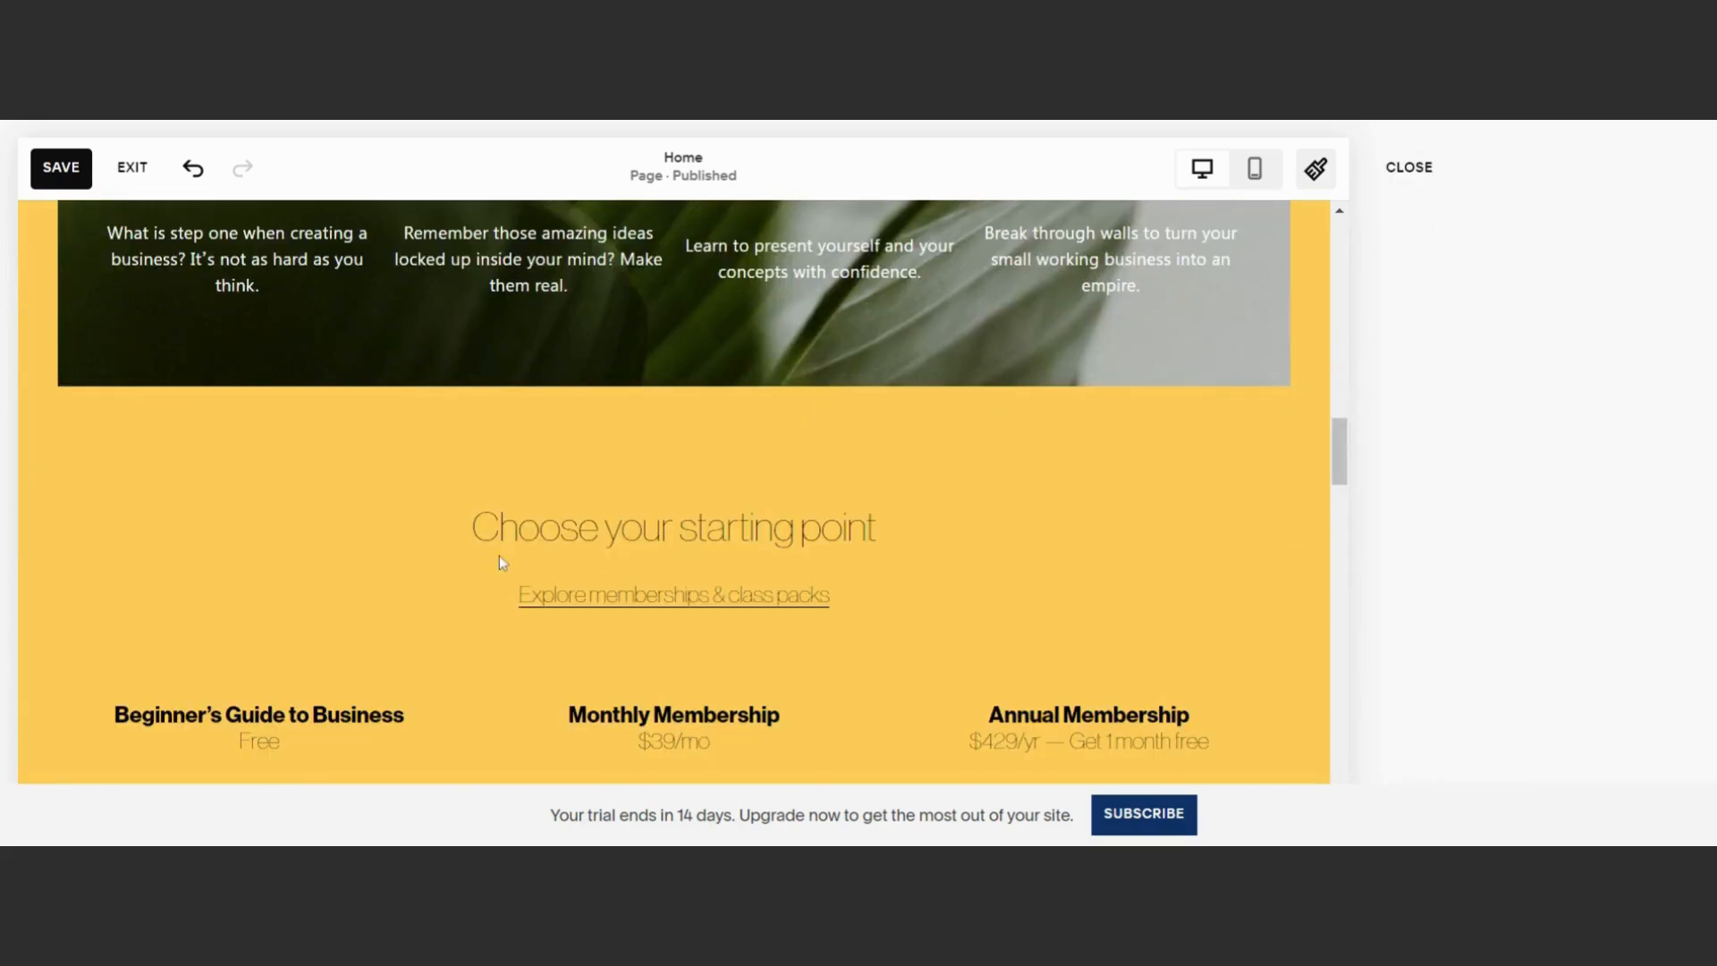
scroll(499, 555, up, 5)
scroll(511, 609, down, 1)
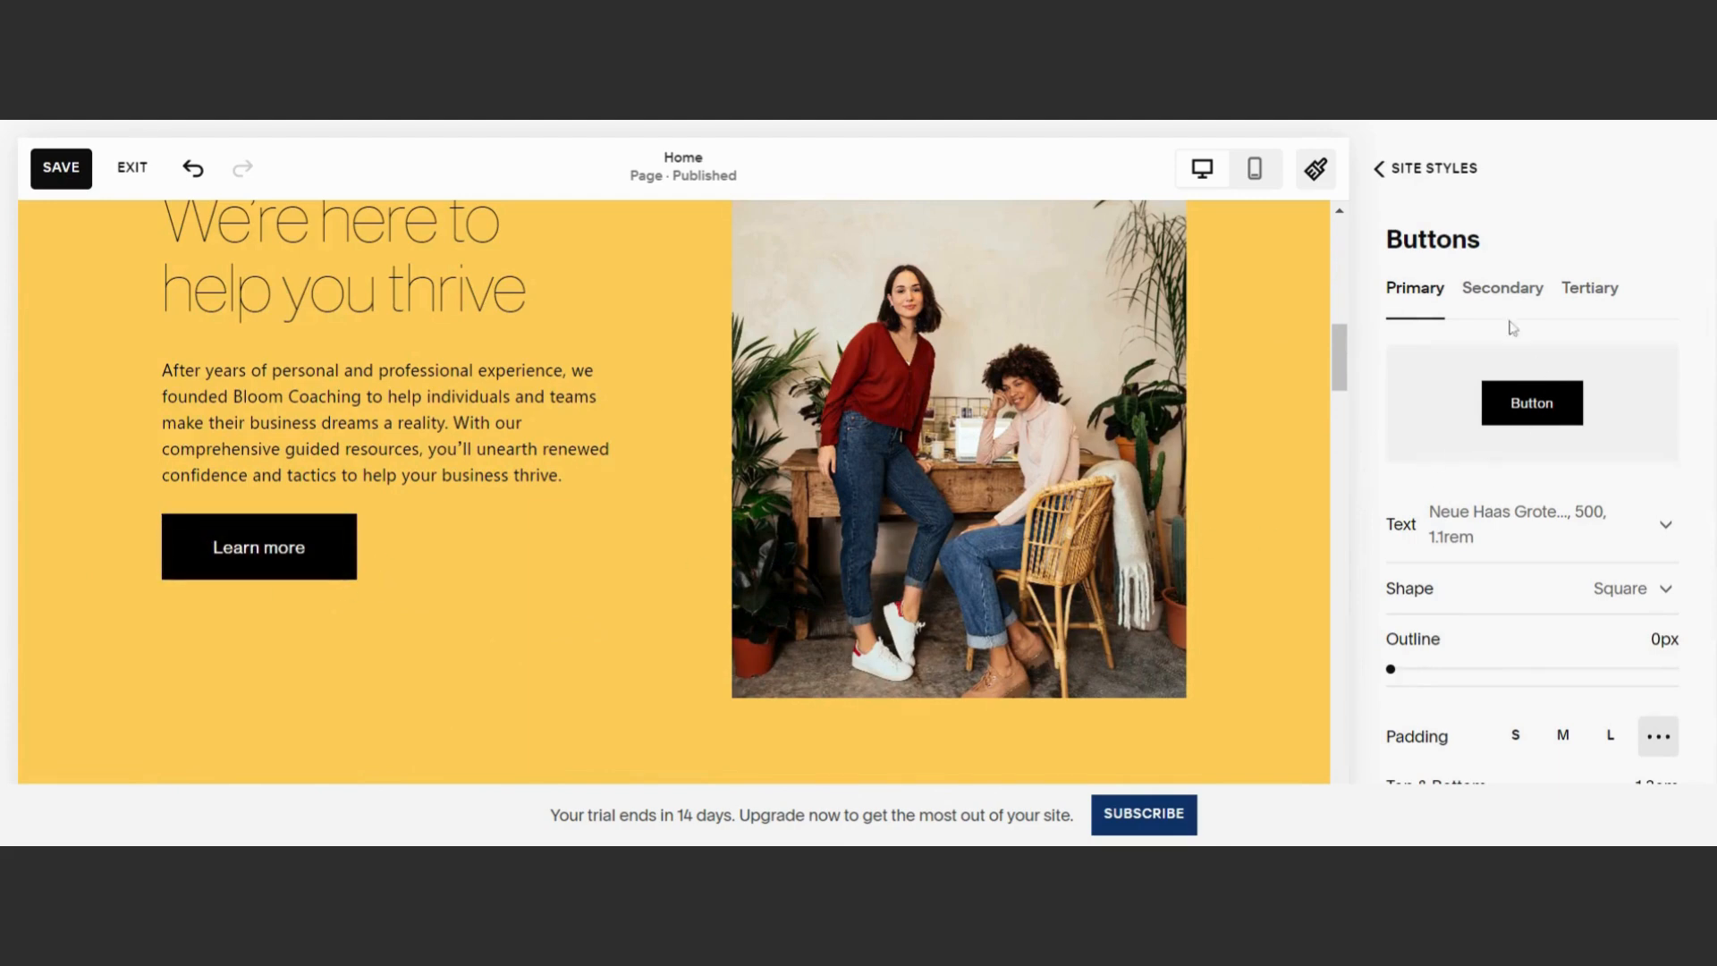
scroll(1550, 429, down, 2)
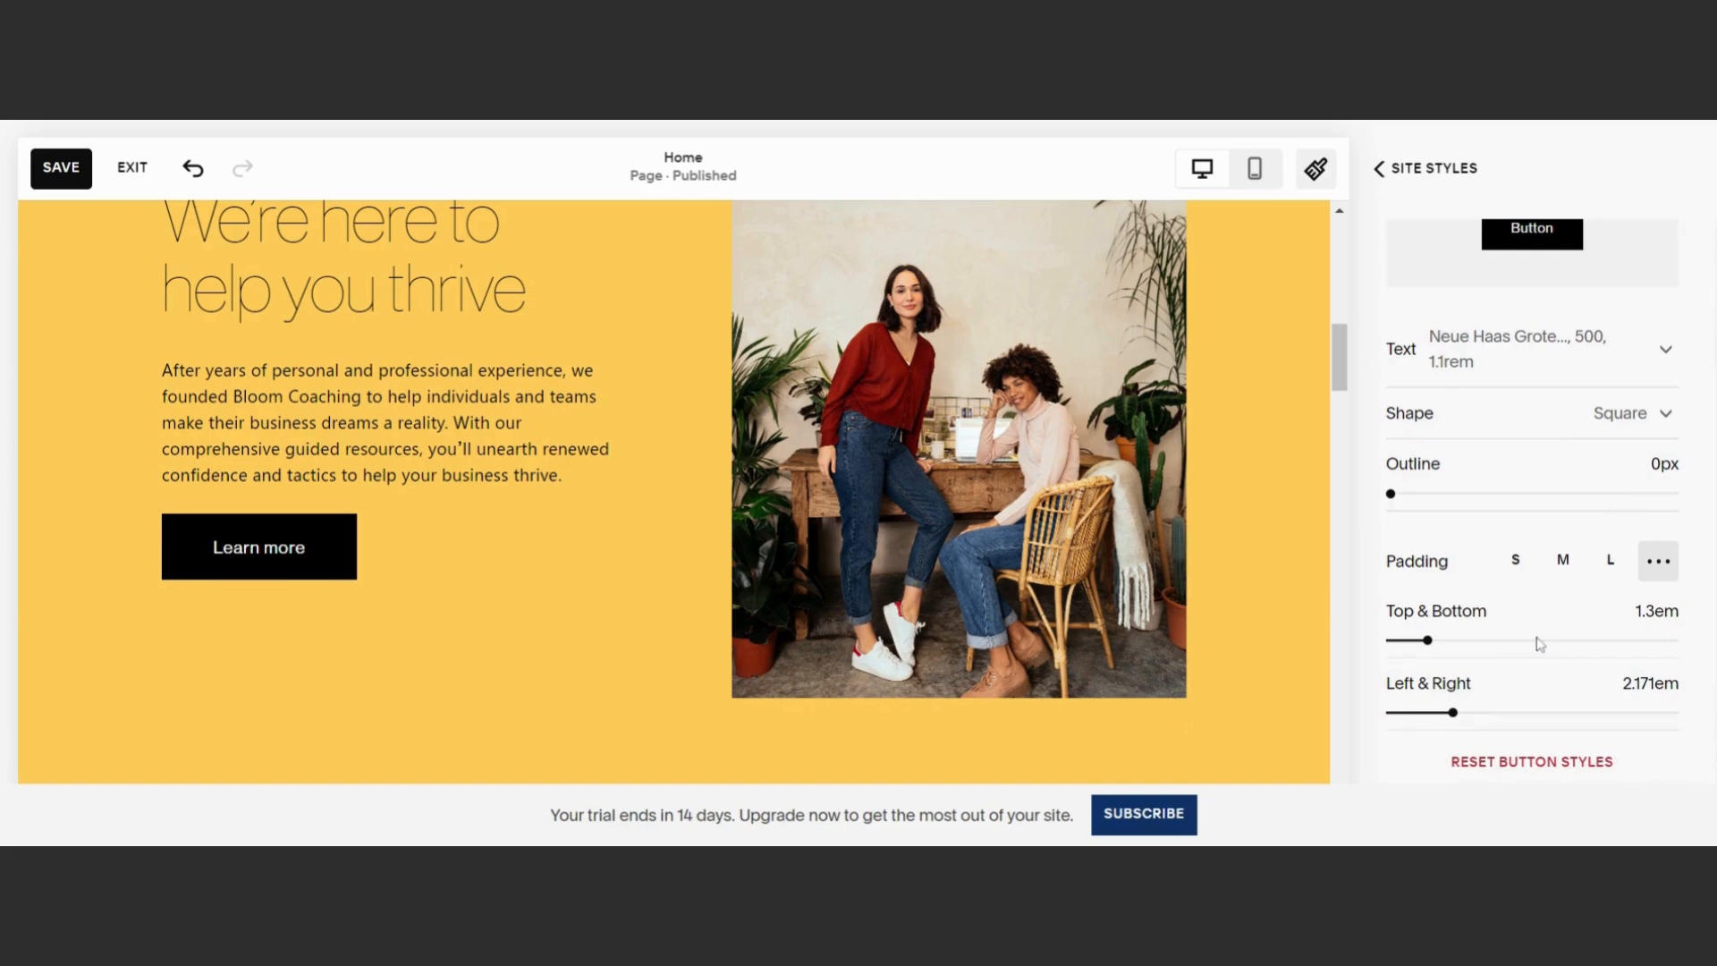
click(1411, 367)
click(1467, 461)
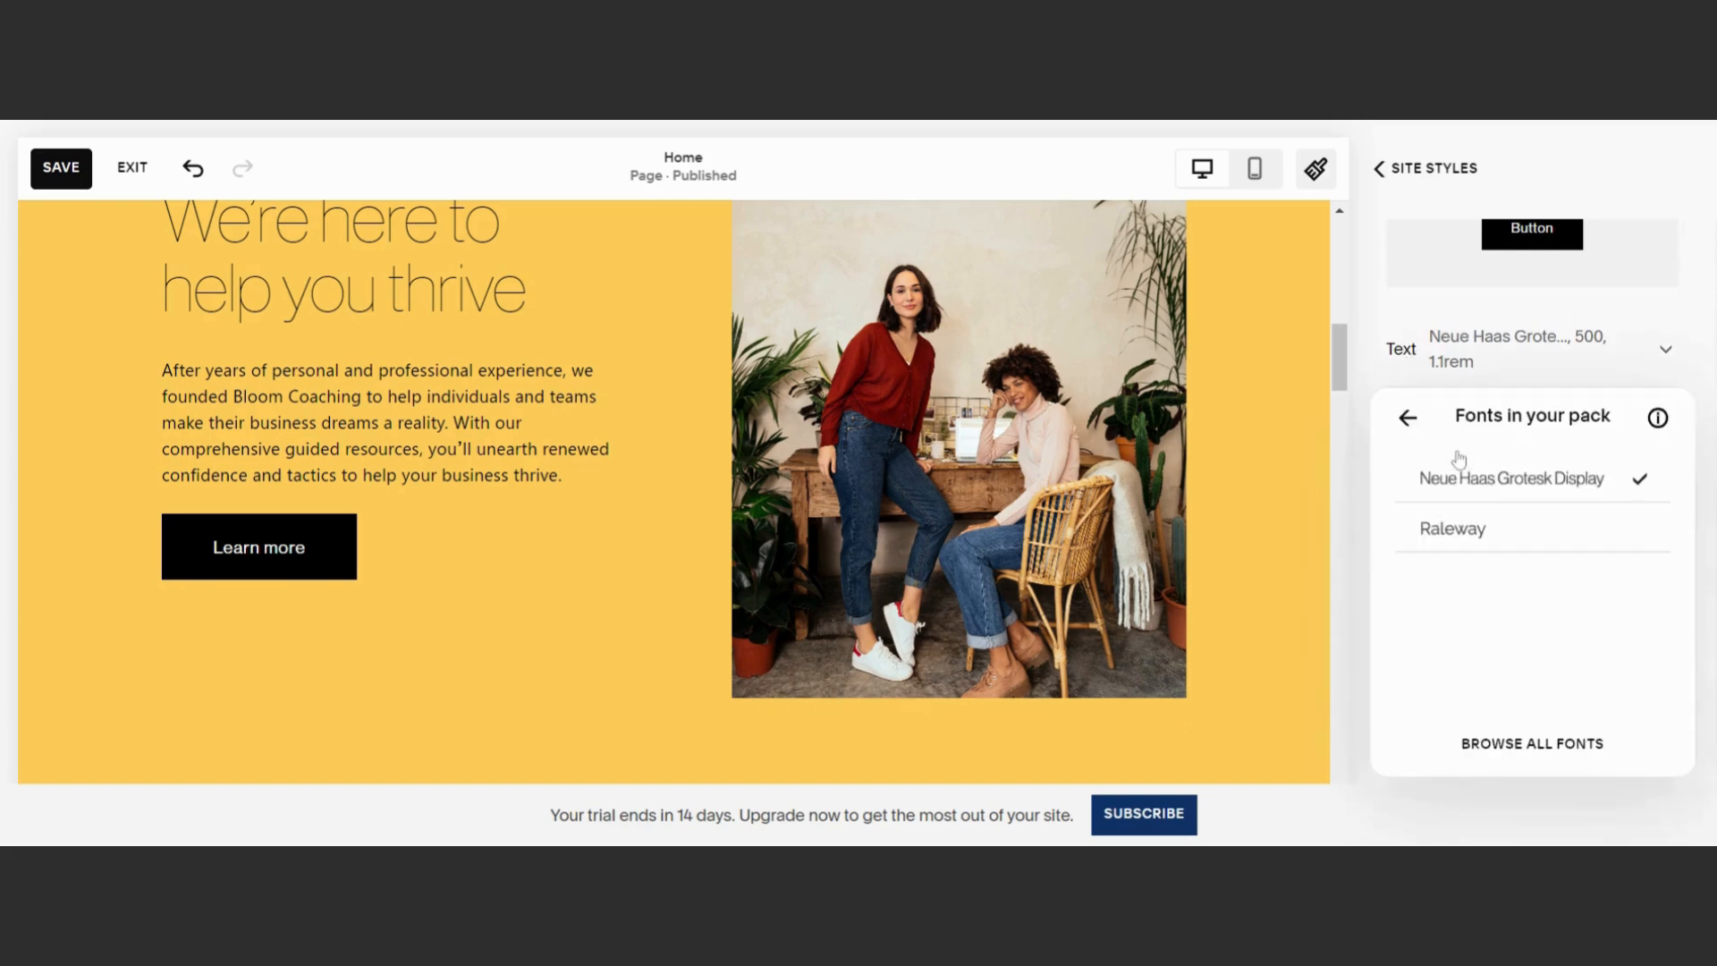
click(1408, 417)
click(1401, 360)
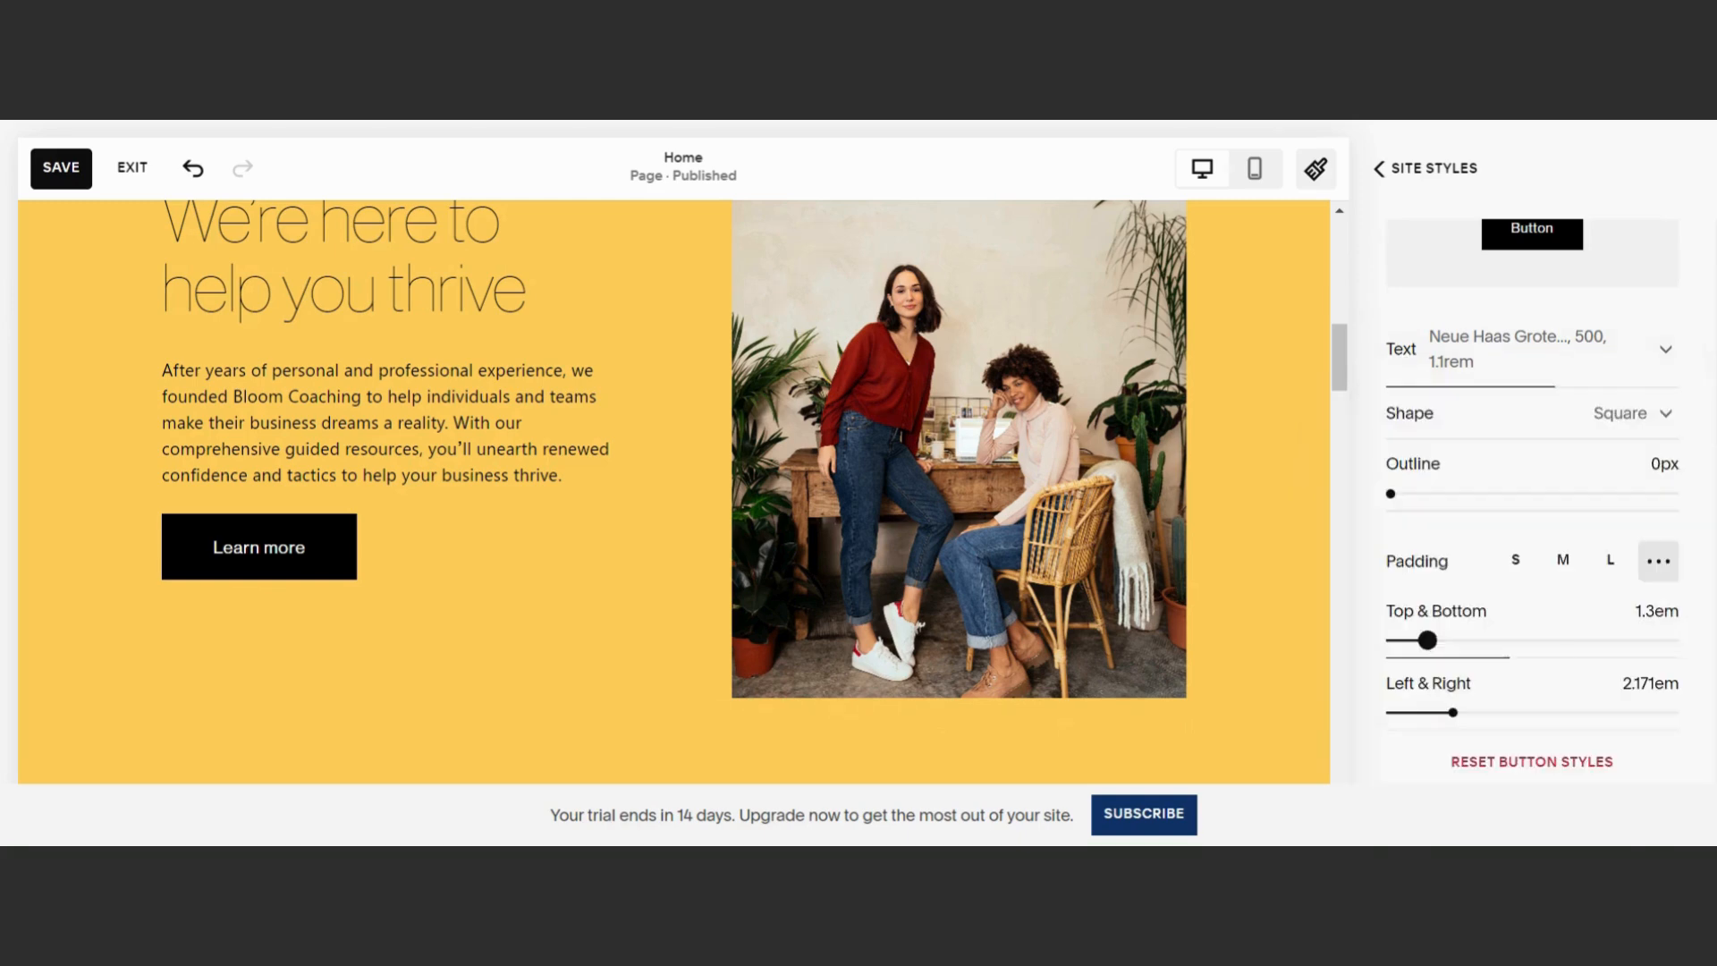
Set the primary button's padding to 4.1em for top and bottom and 0.9em for the two sides
drag(1427, 640, 1506, 640)
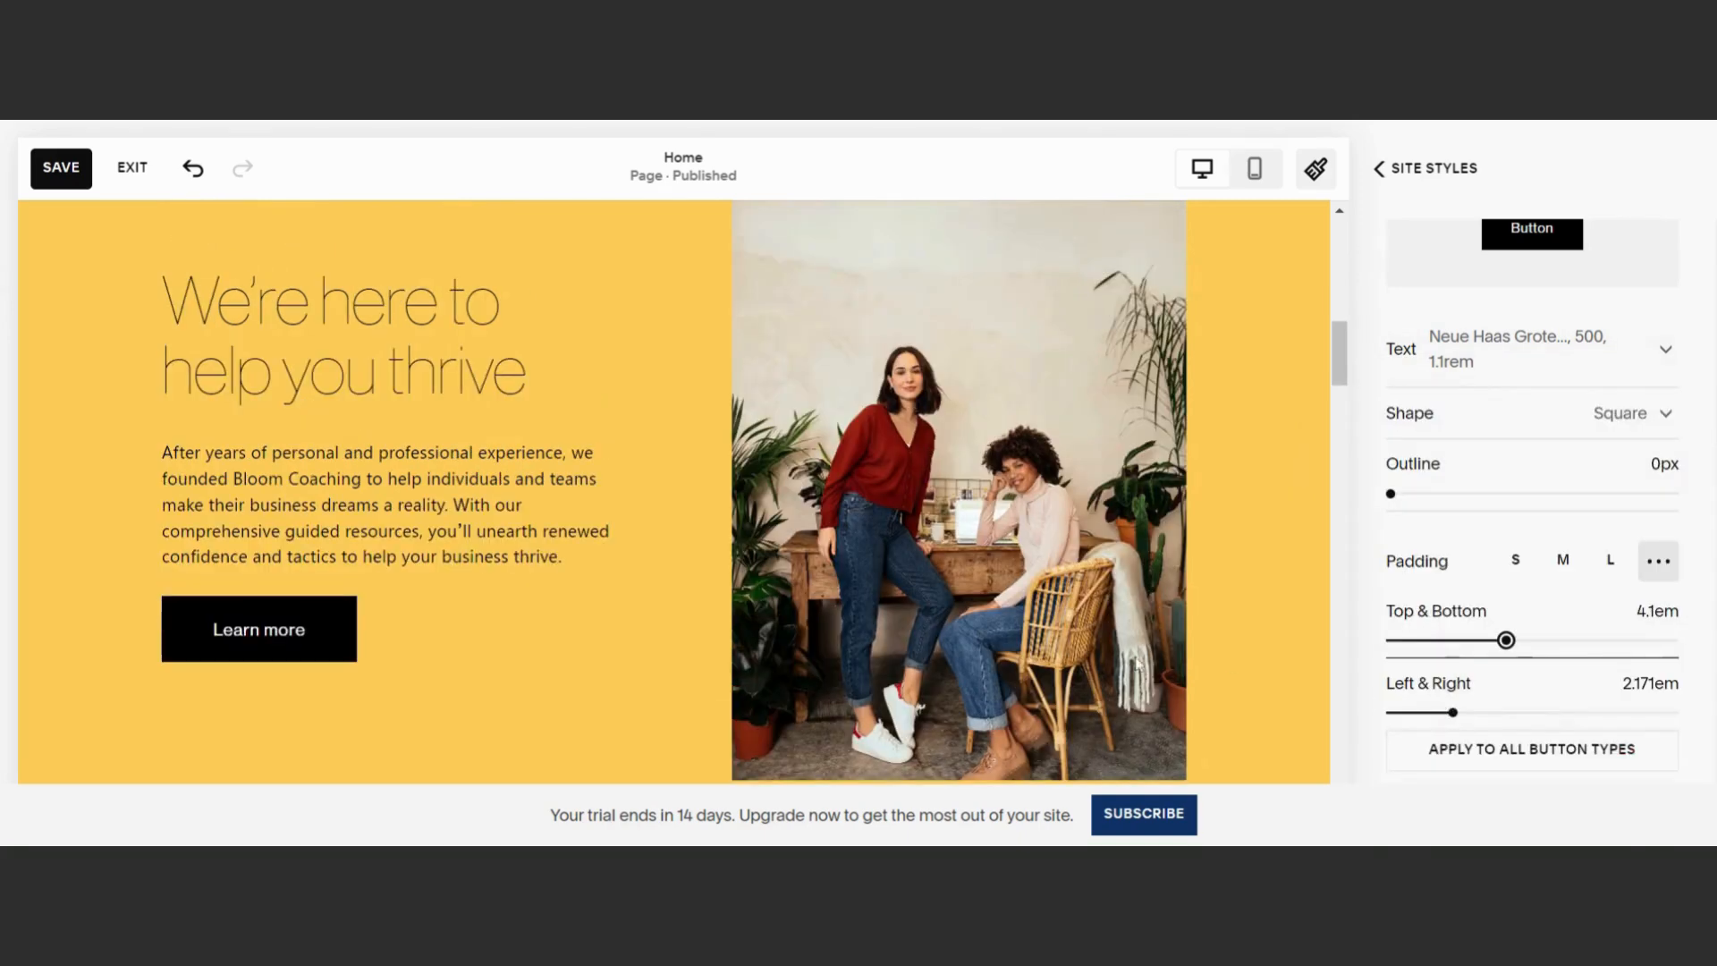
drag(1451, 712, 1411, 713)
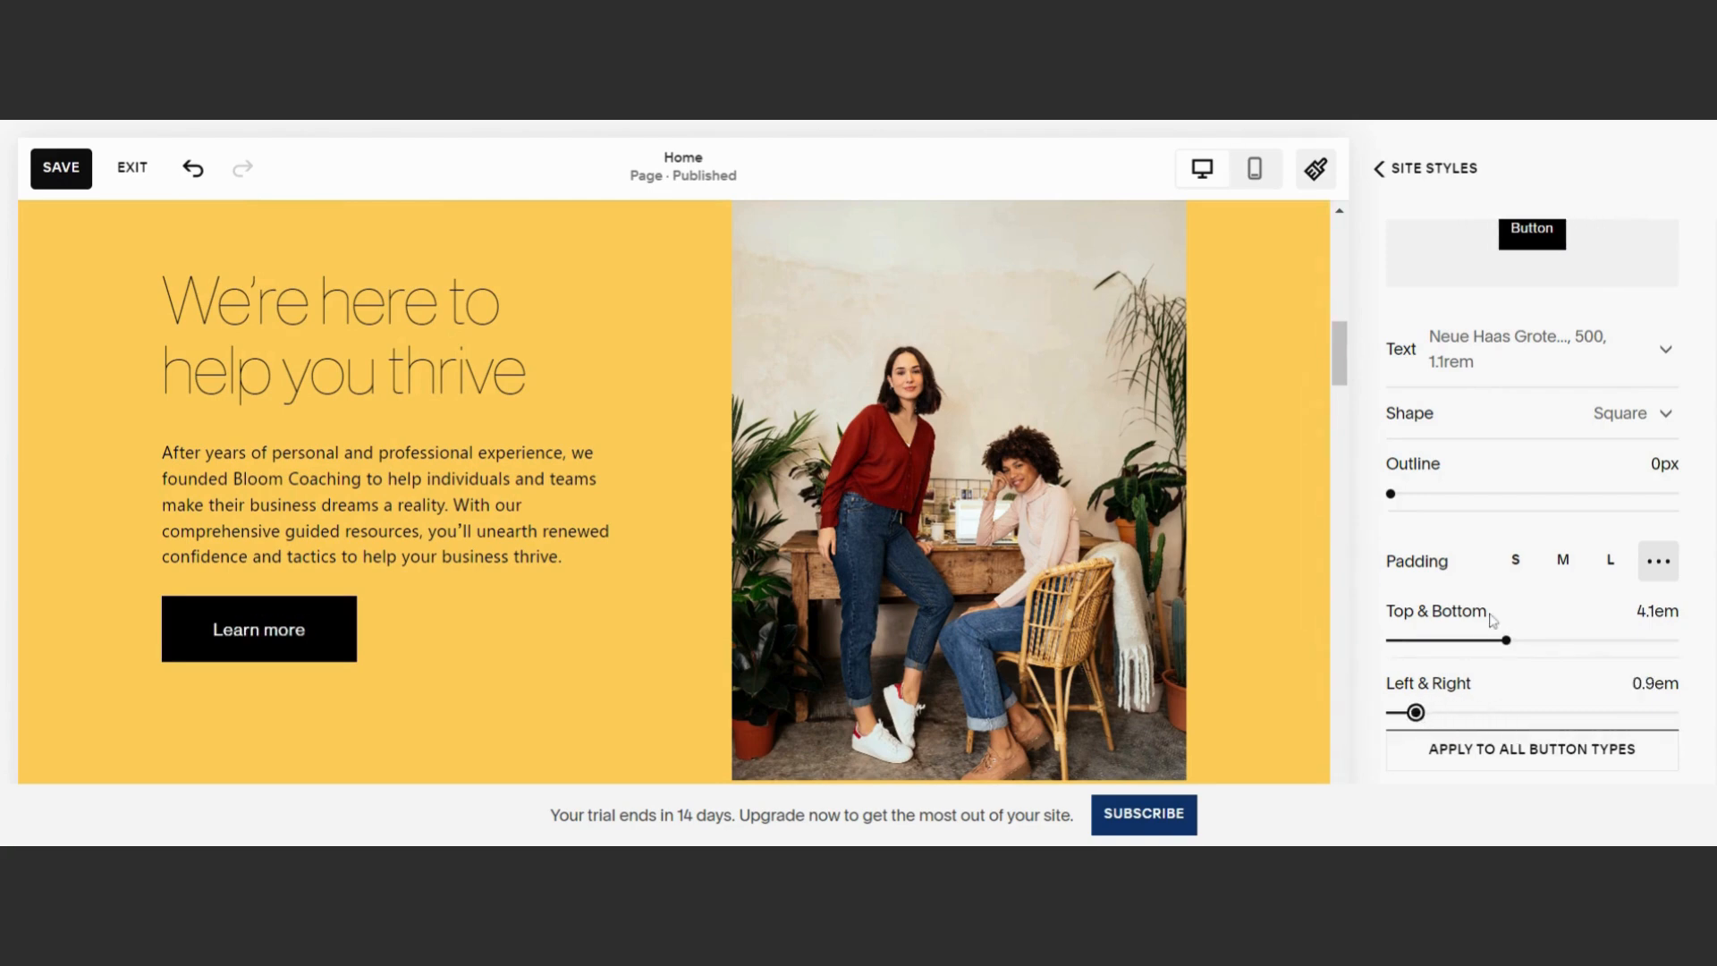
scroll(1503, 575, up, 2)
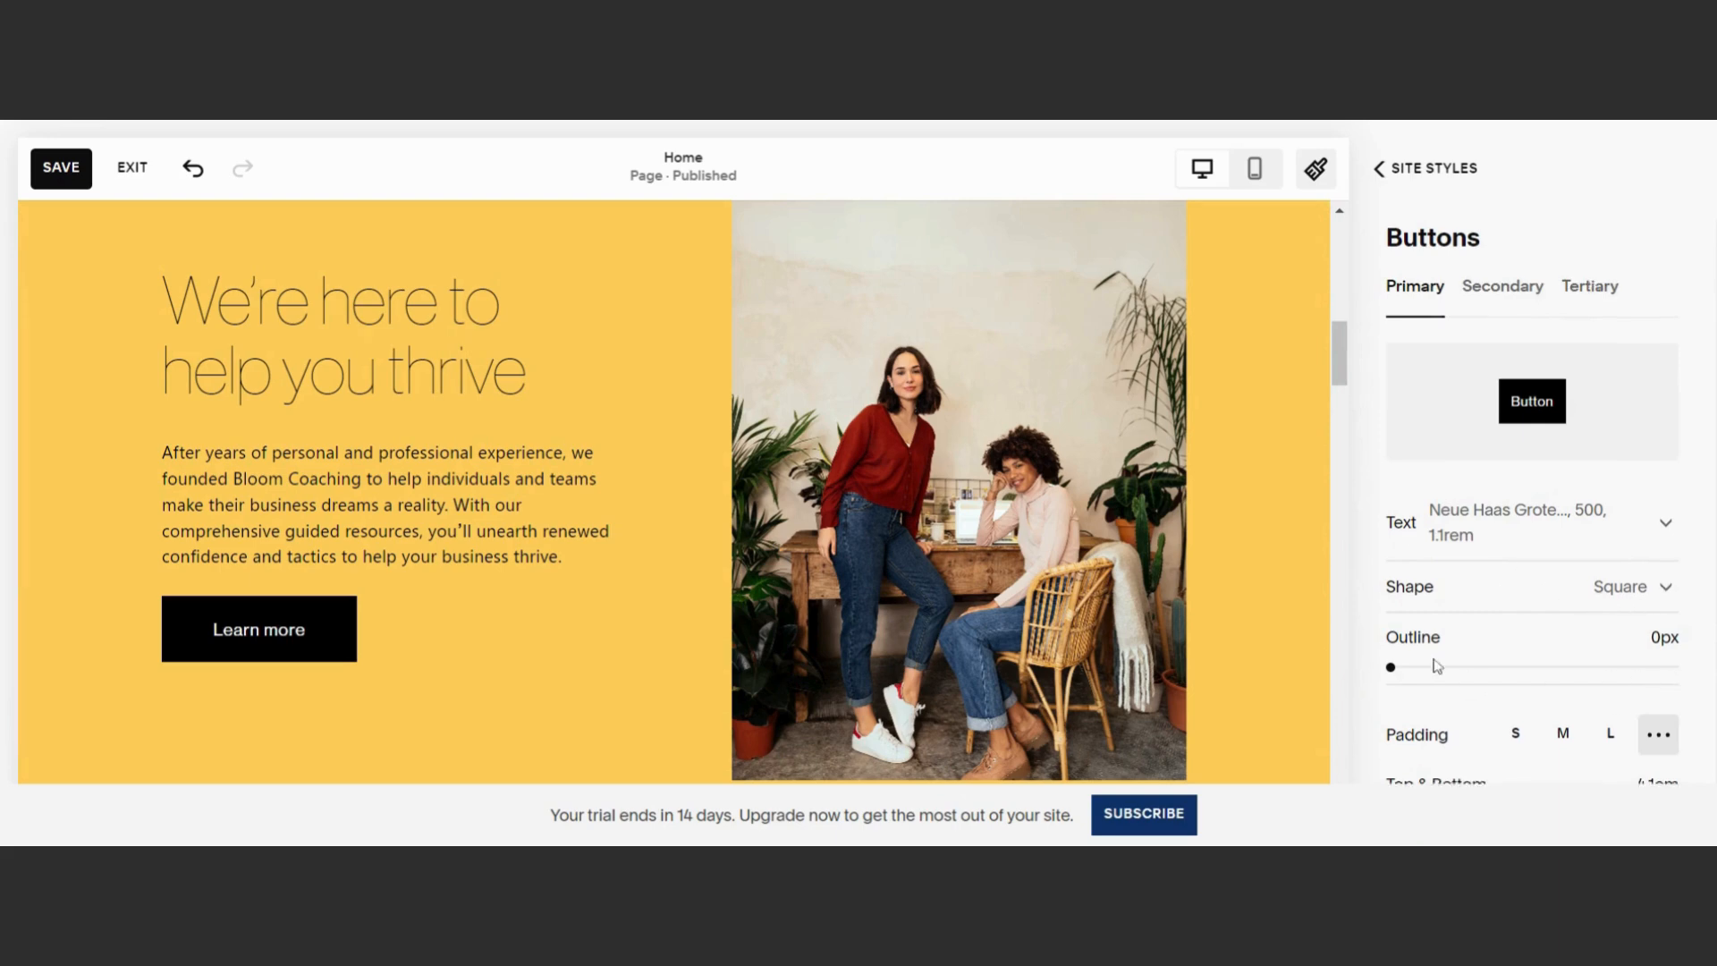
Compare the filled button shapes, set primary buttons to Pill with S padding, and return to Site Styles
scroll(1437, 663, down, 3)
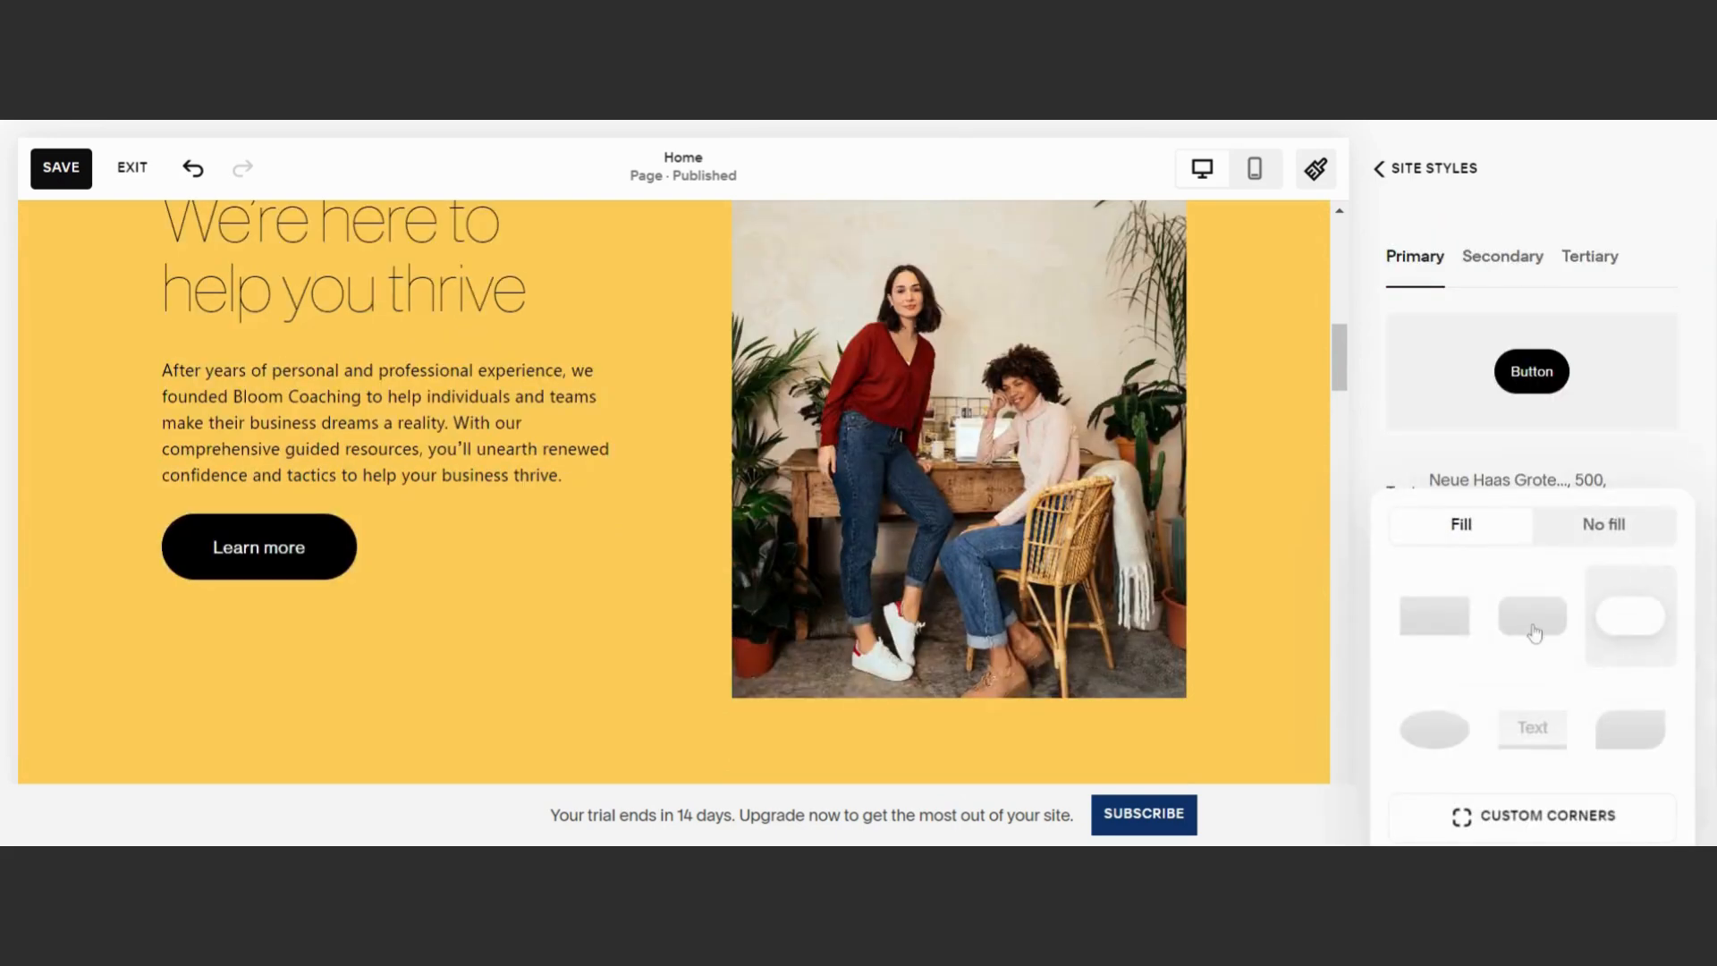
click(1535, 631)
click(1436, 632)
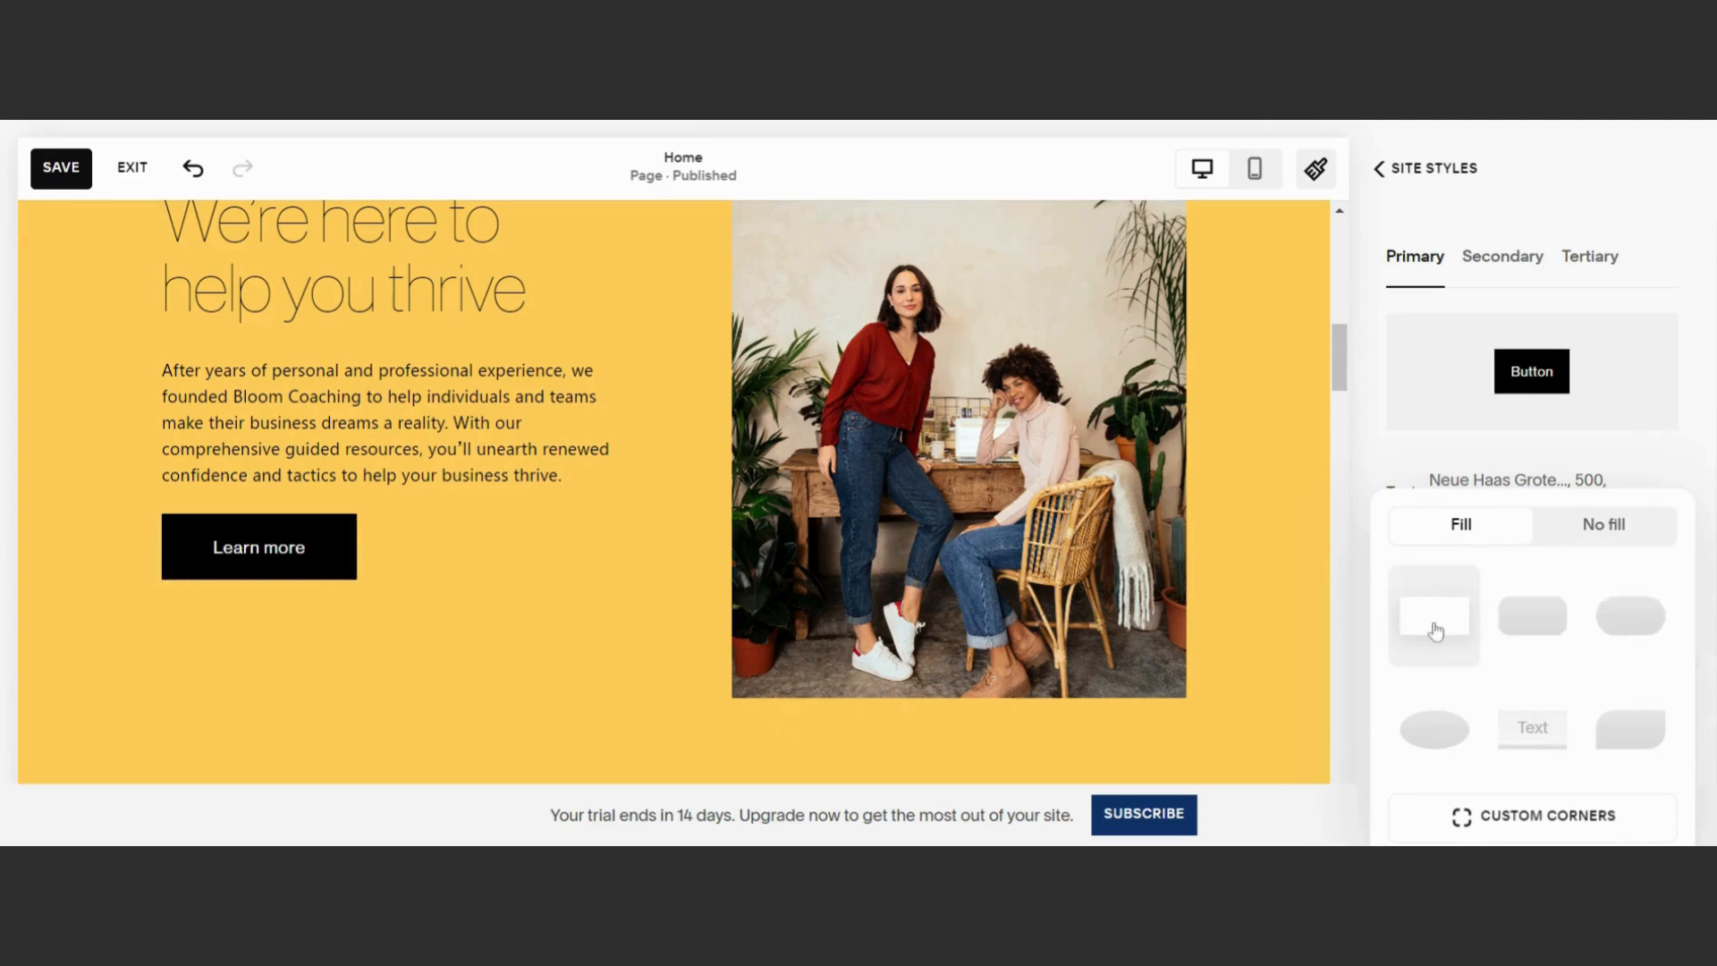
click(1529, 620)
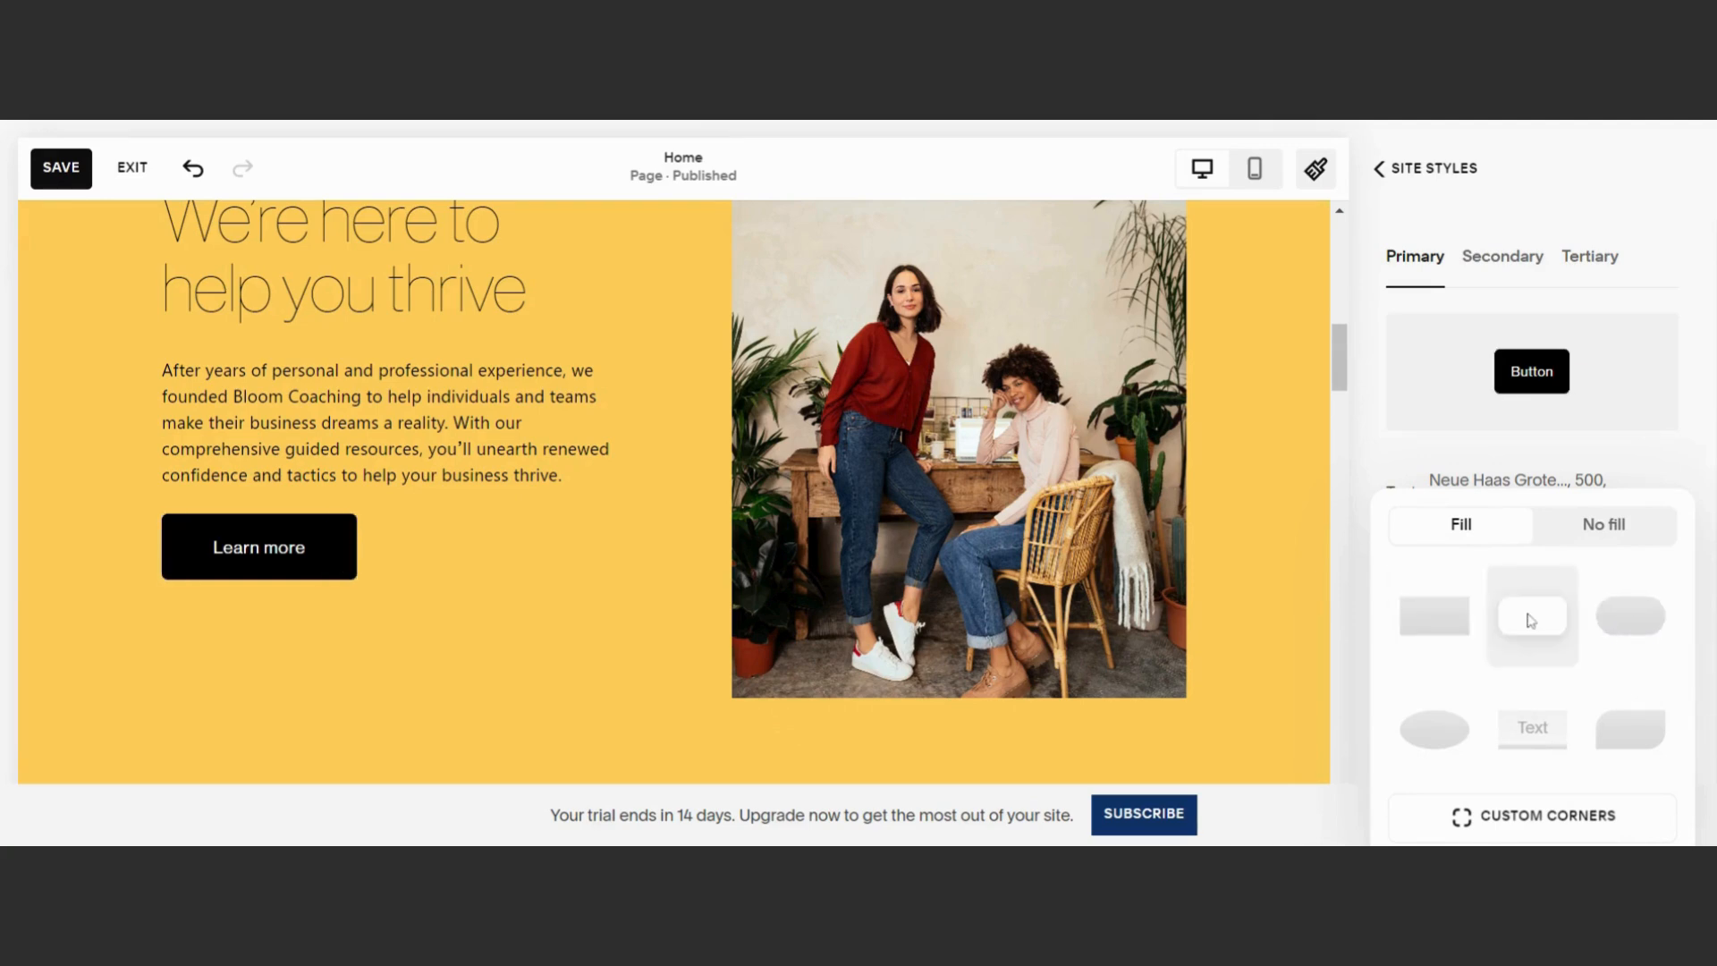
click(1585, 641)
click(1624, 457)
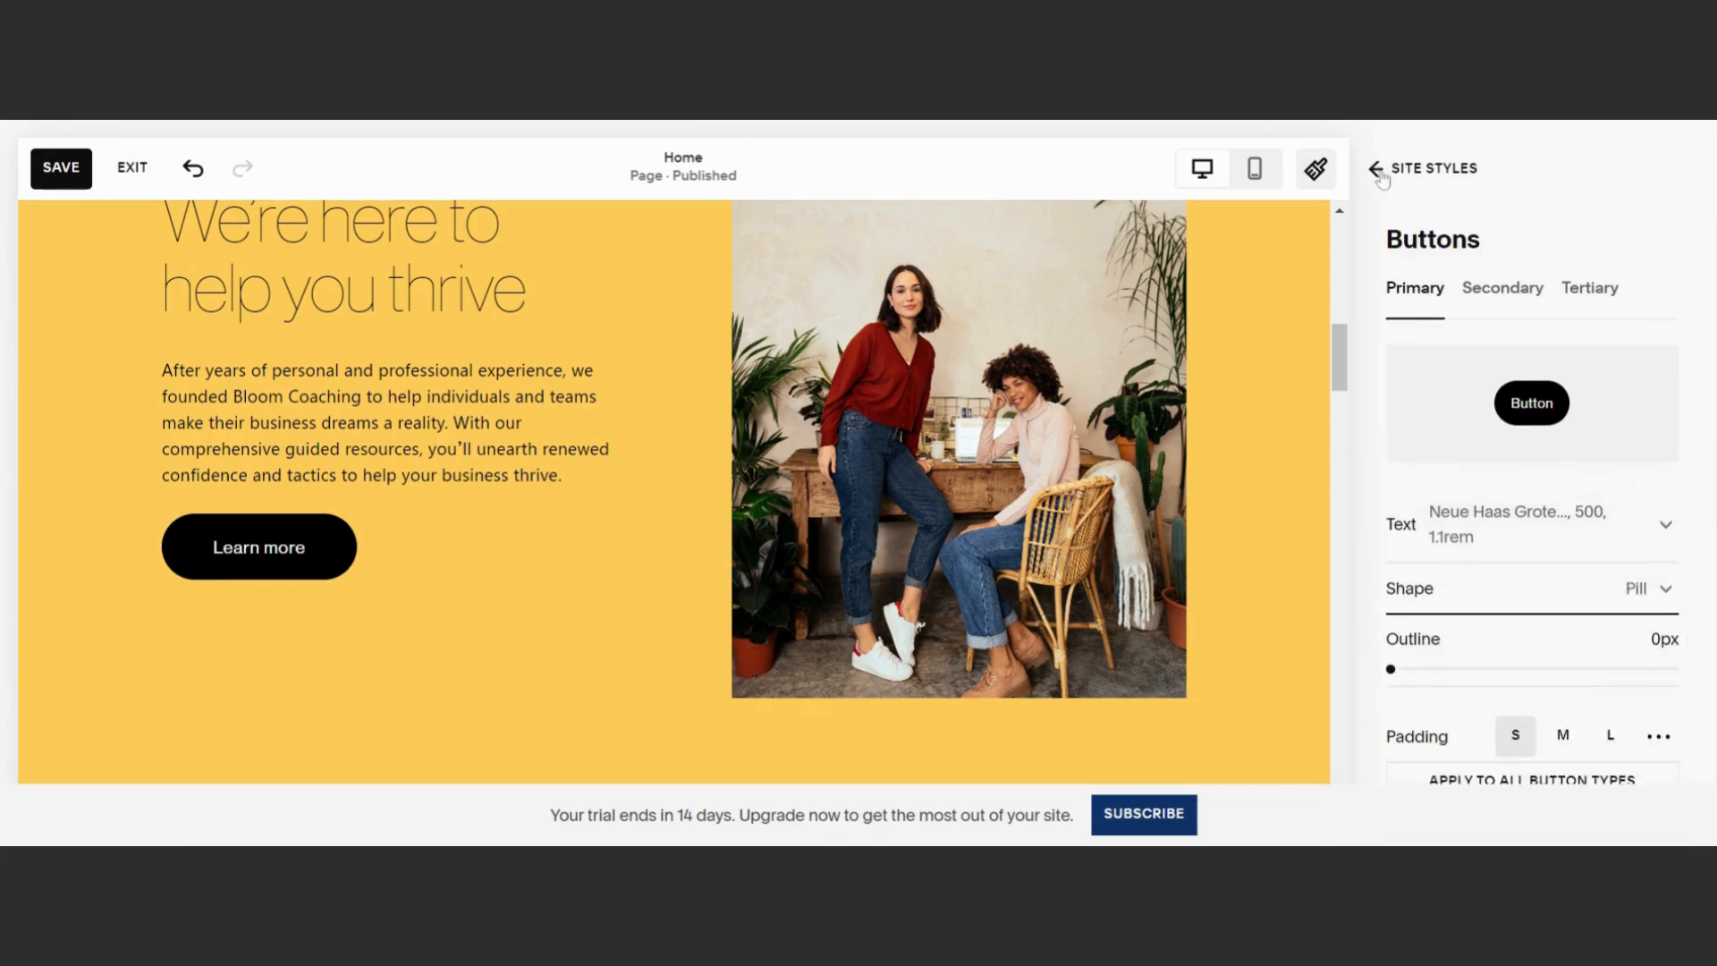
click(1378, 169)
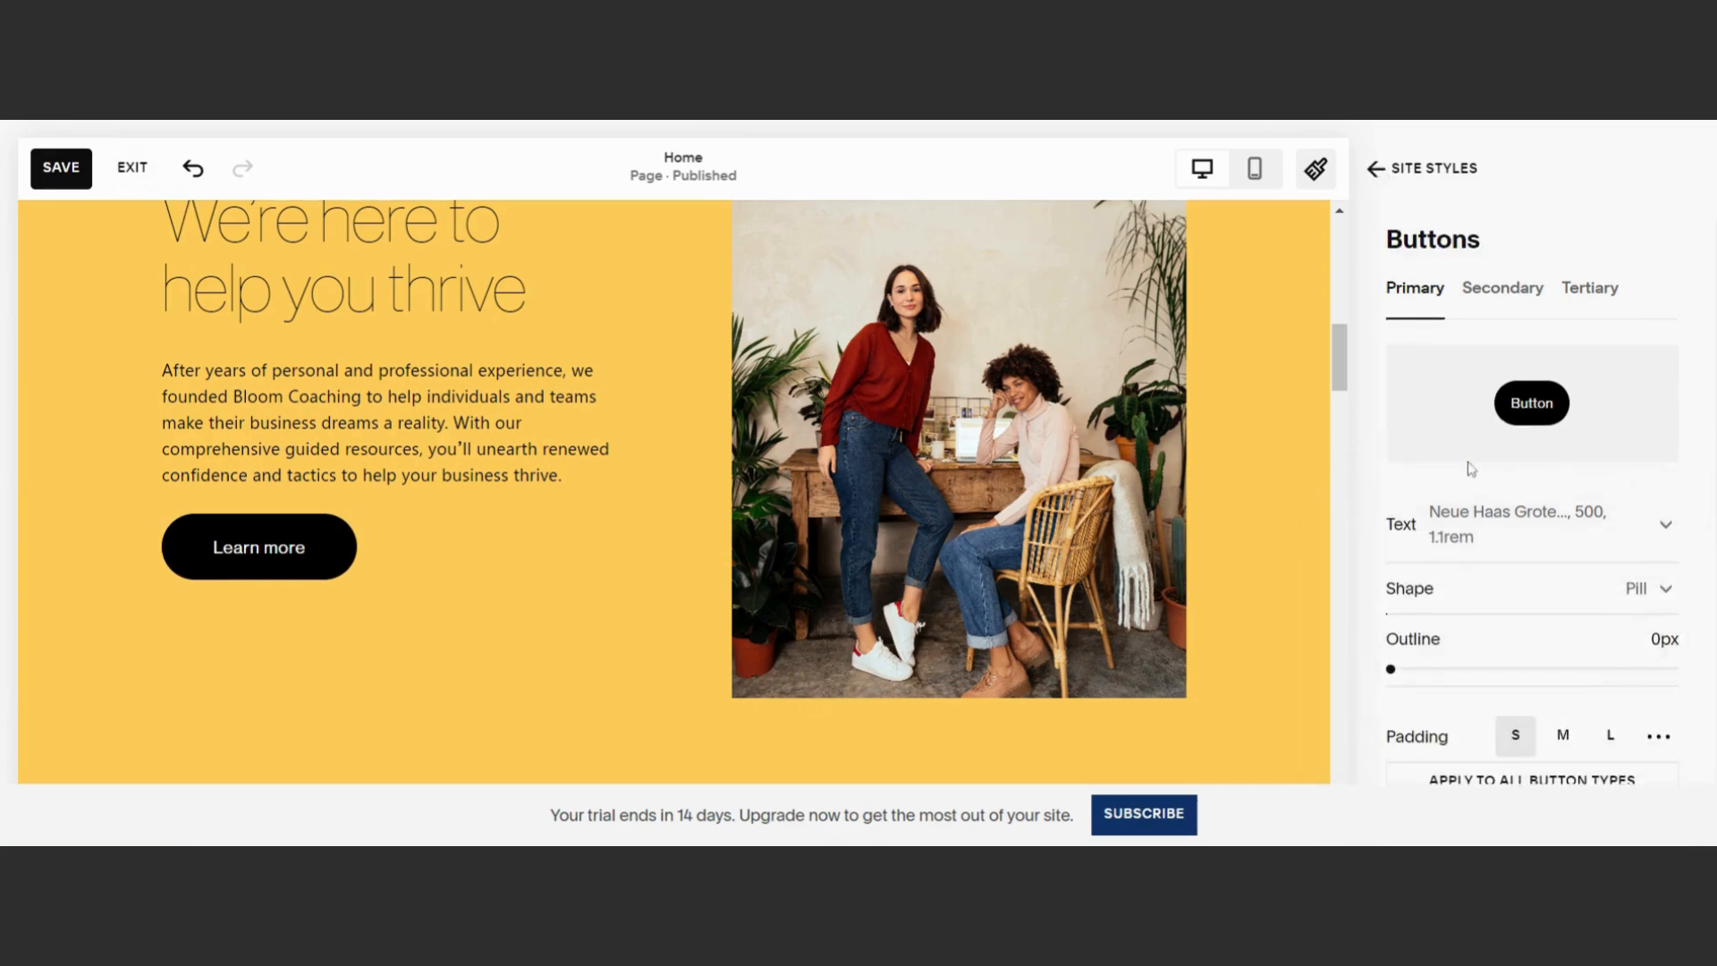
Open the site's animation settings and try the Fade, Scale, Slide, Clip and Flex styles in turn, finishing with Flex
scroll(1506, 488, down, 2)
click(1476, 738)
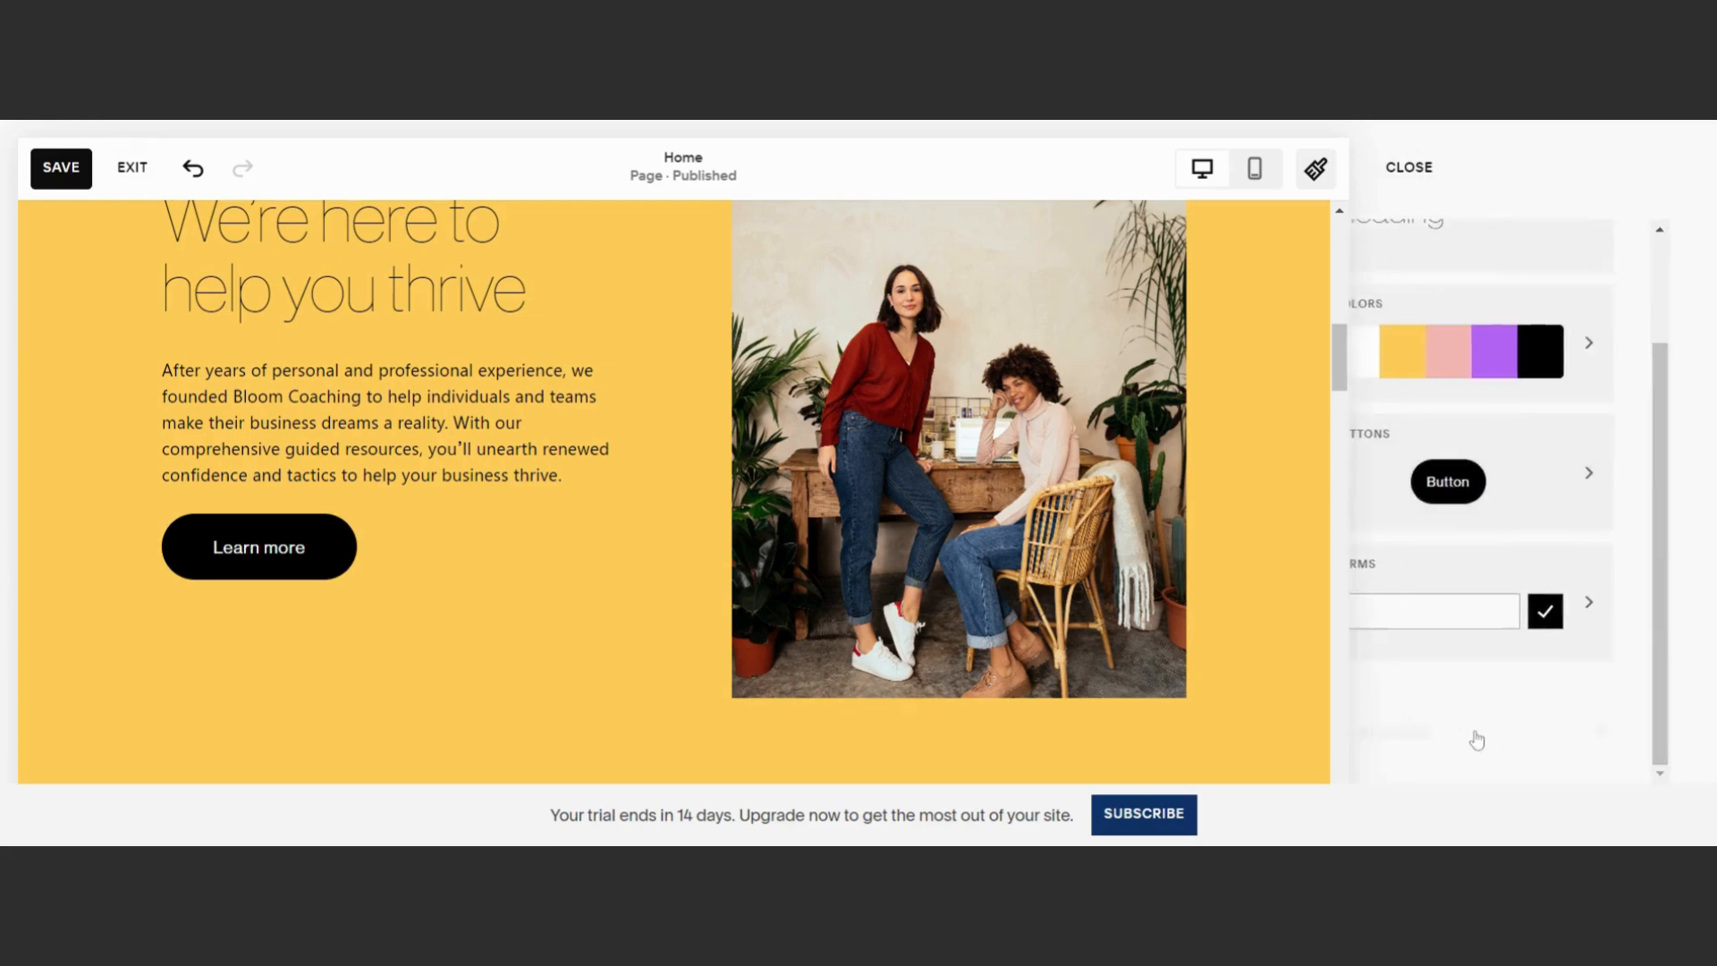
click(1448, 302)
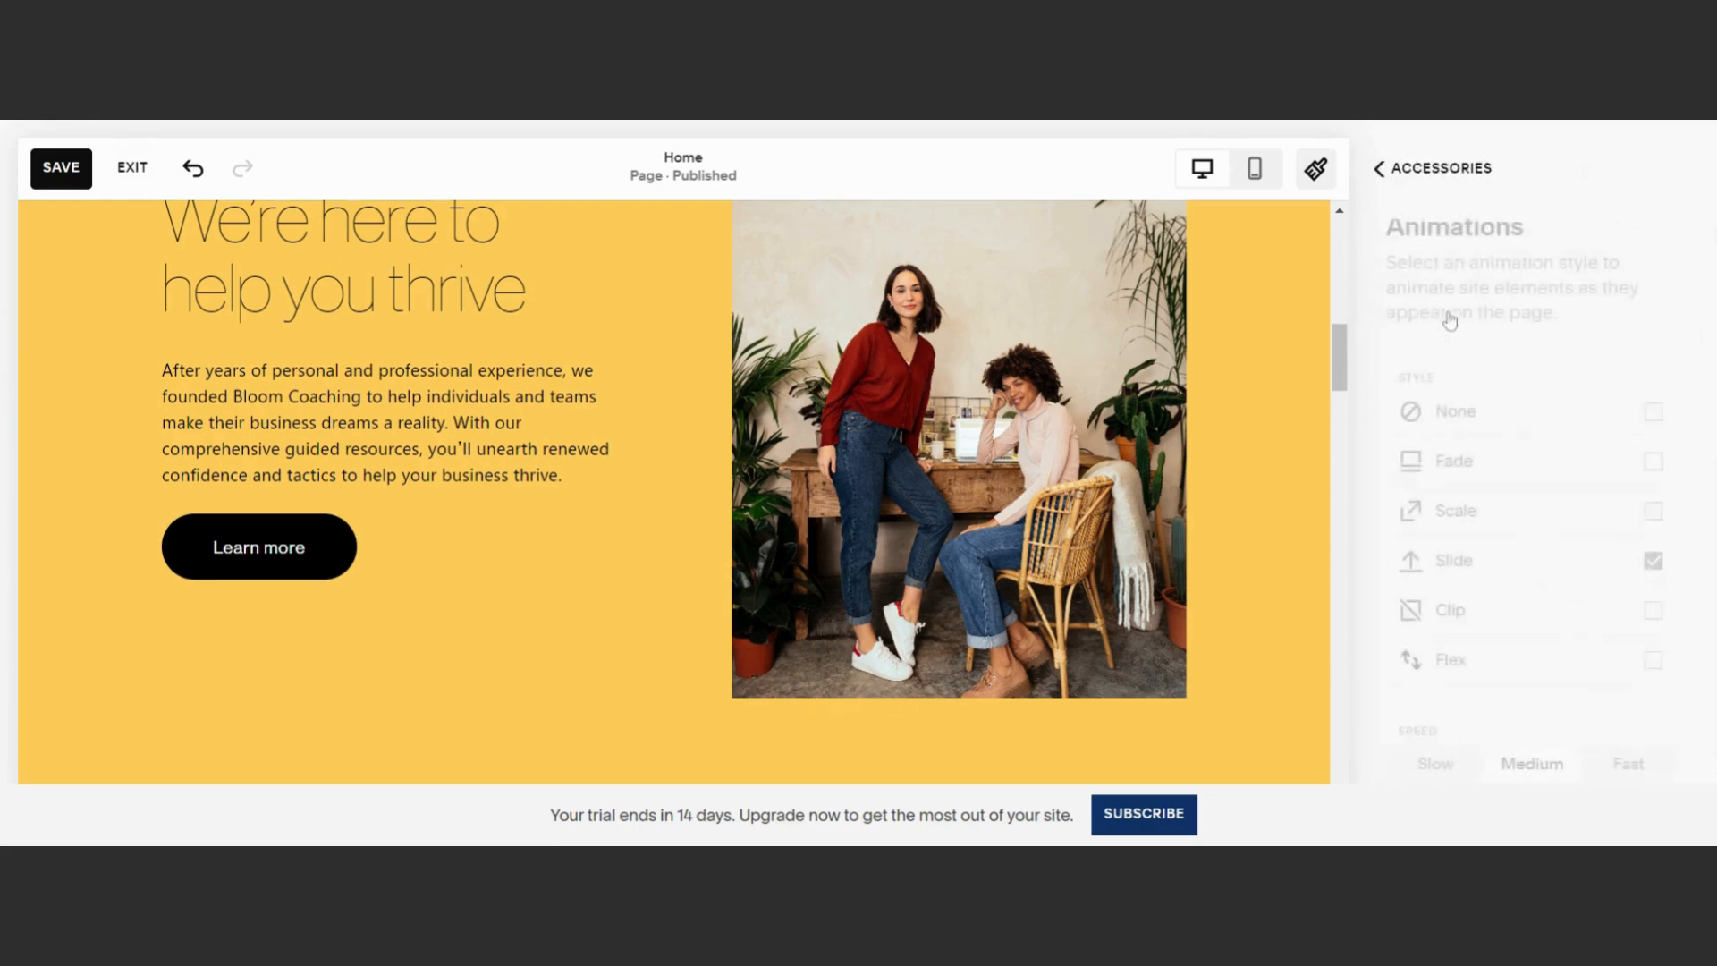
scroll(636, 534, up, 5)
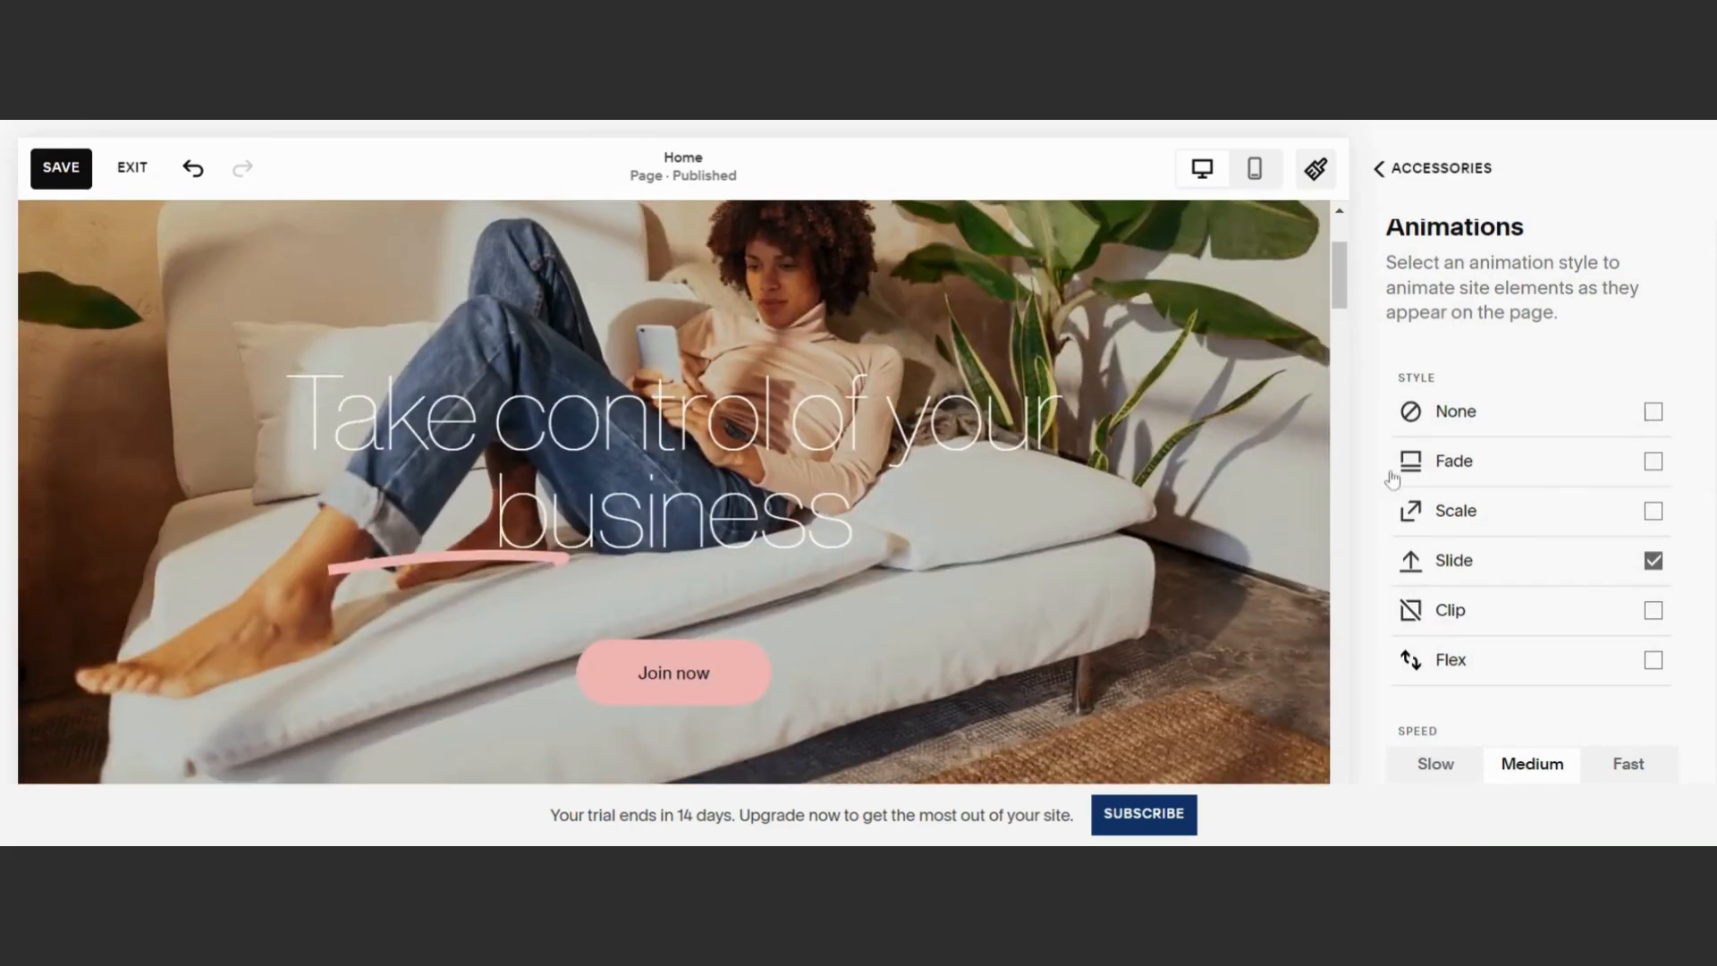
click(1653, 461)
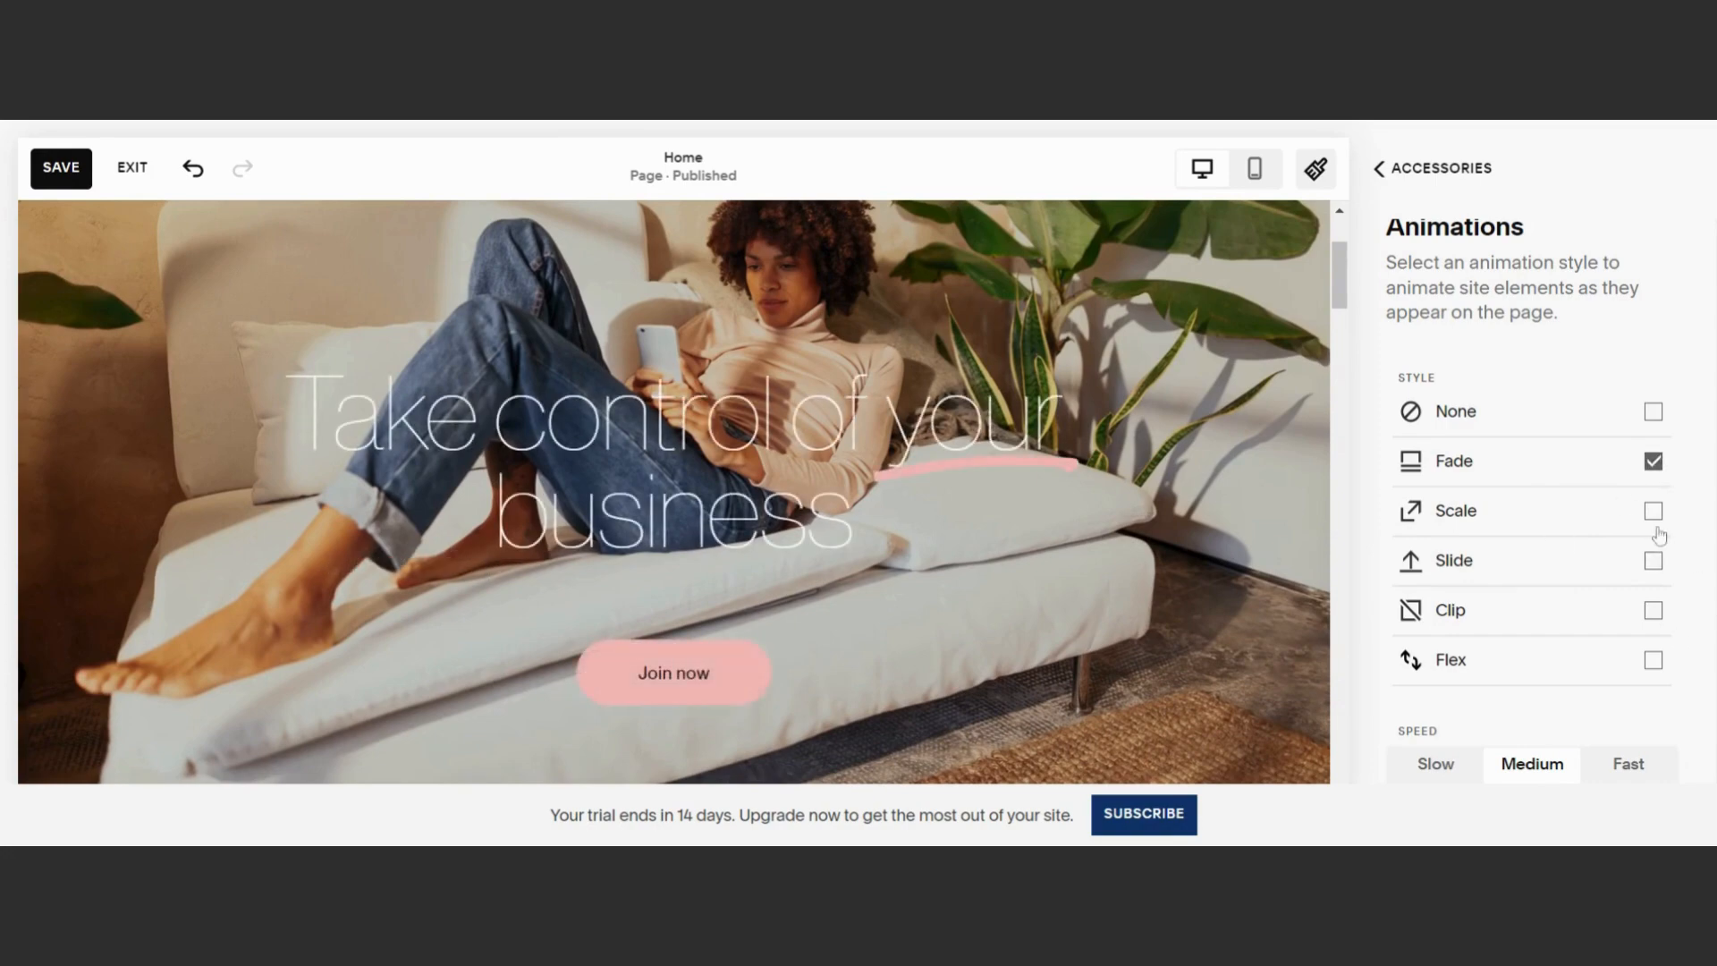
click(1654, 513)
click(1659, 571)
click(1654, 612)
click(1655, 666)
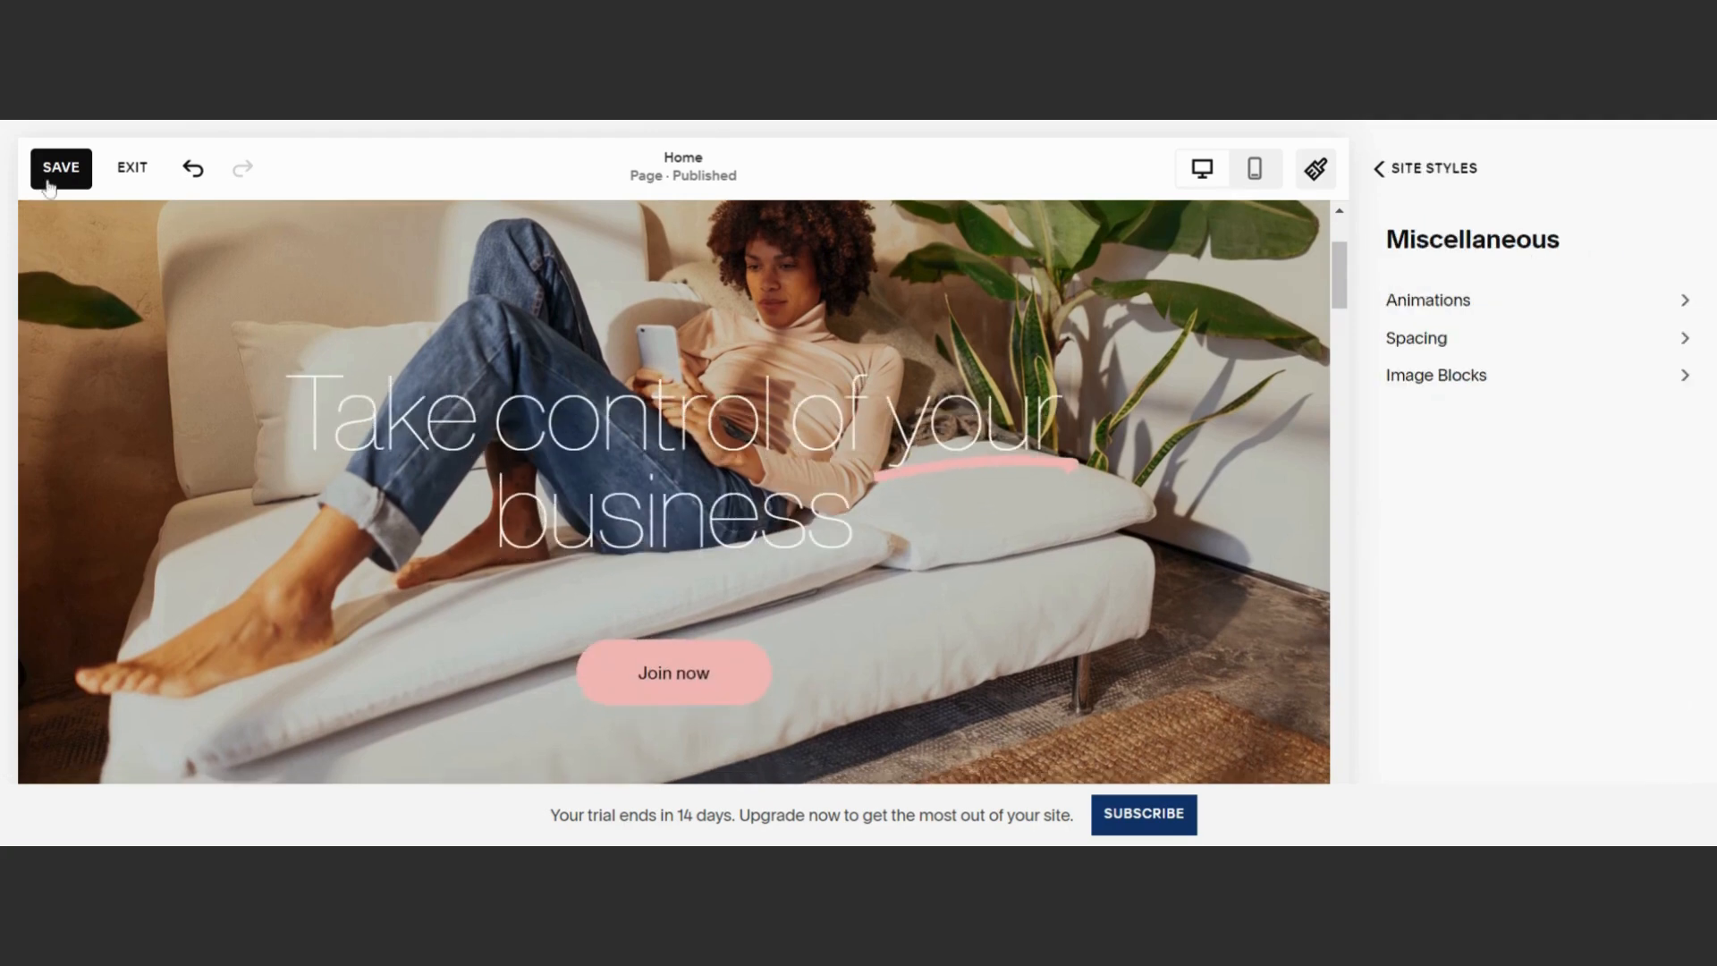
Save the site style changes and exit the page editor
click(45, 180)
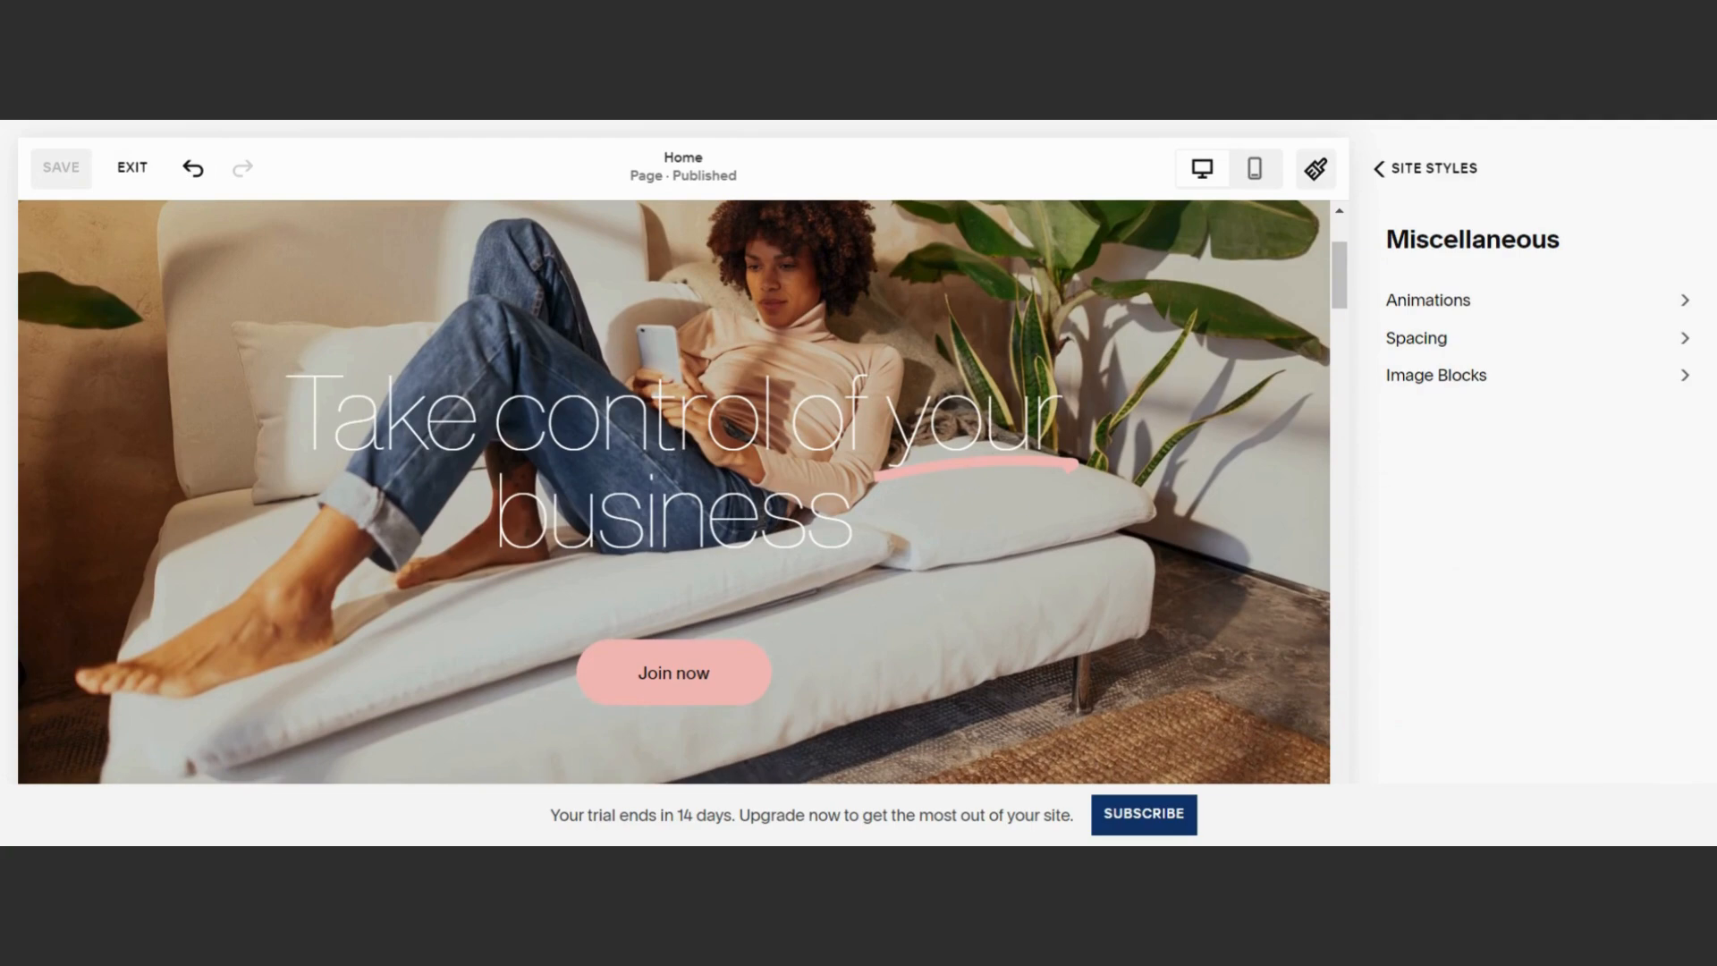
click(1379, 169)
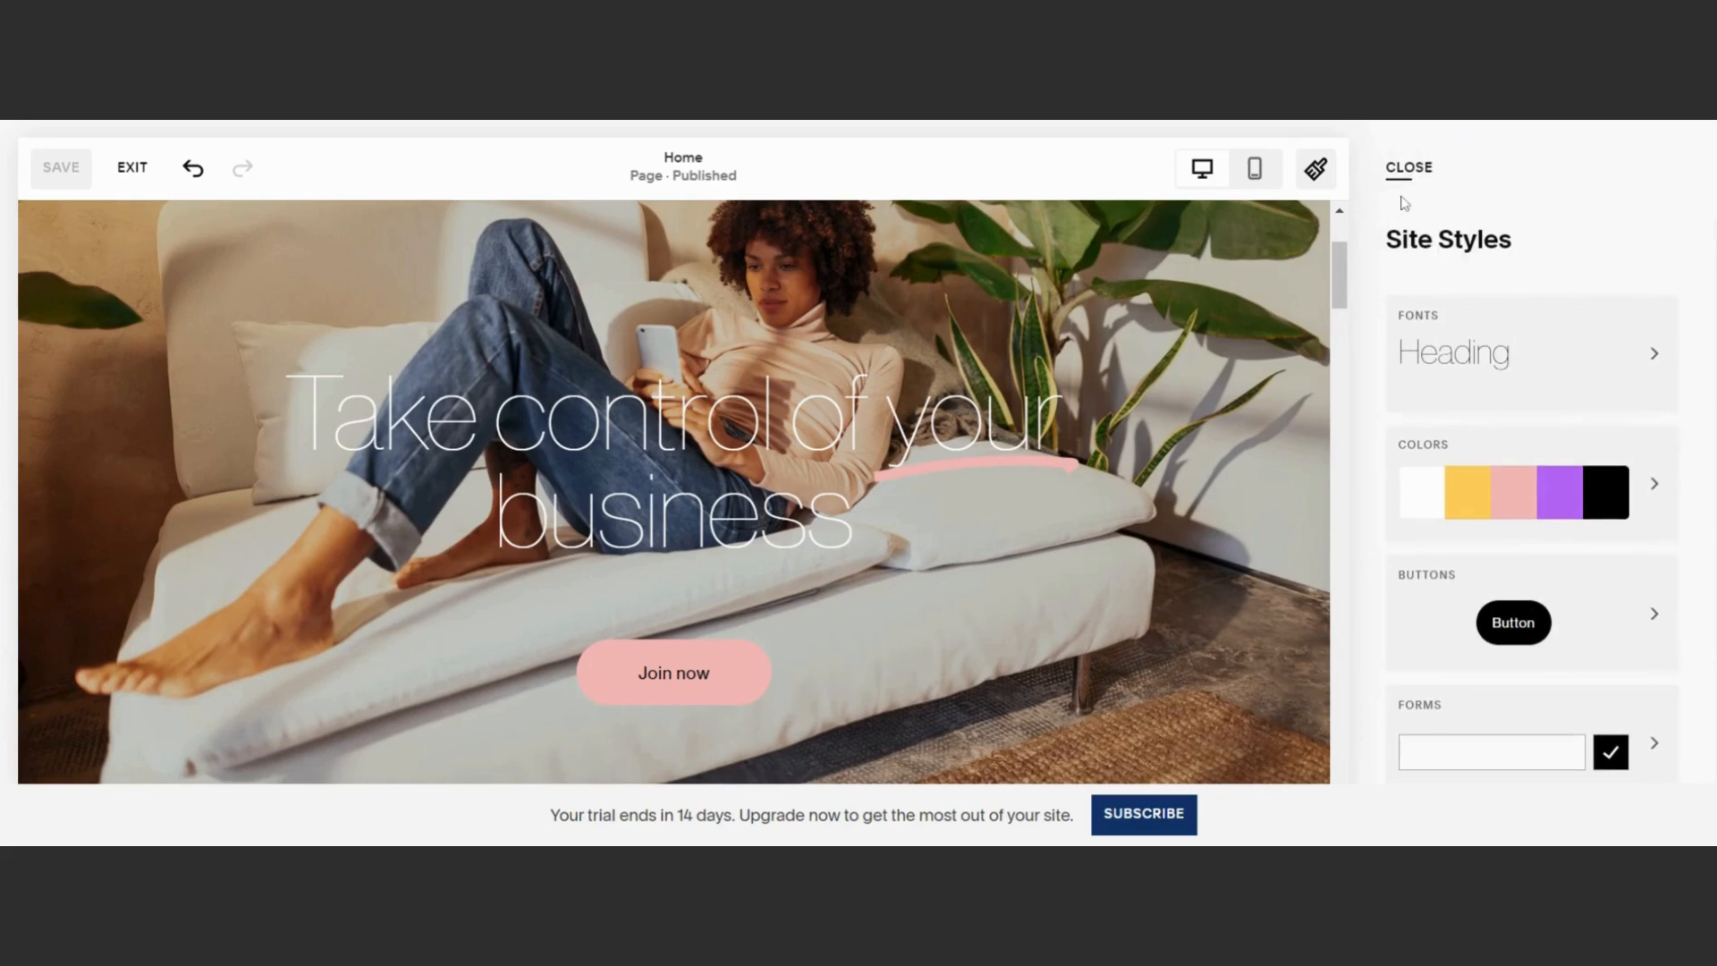
click(132, 169)
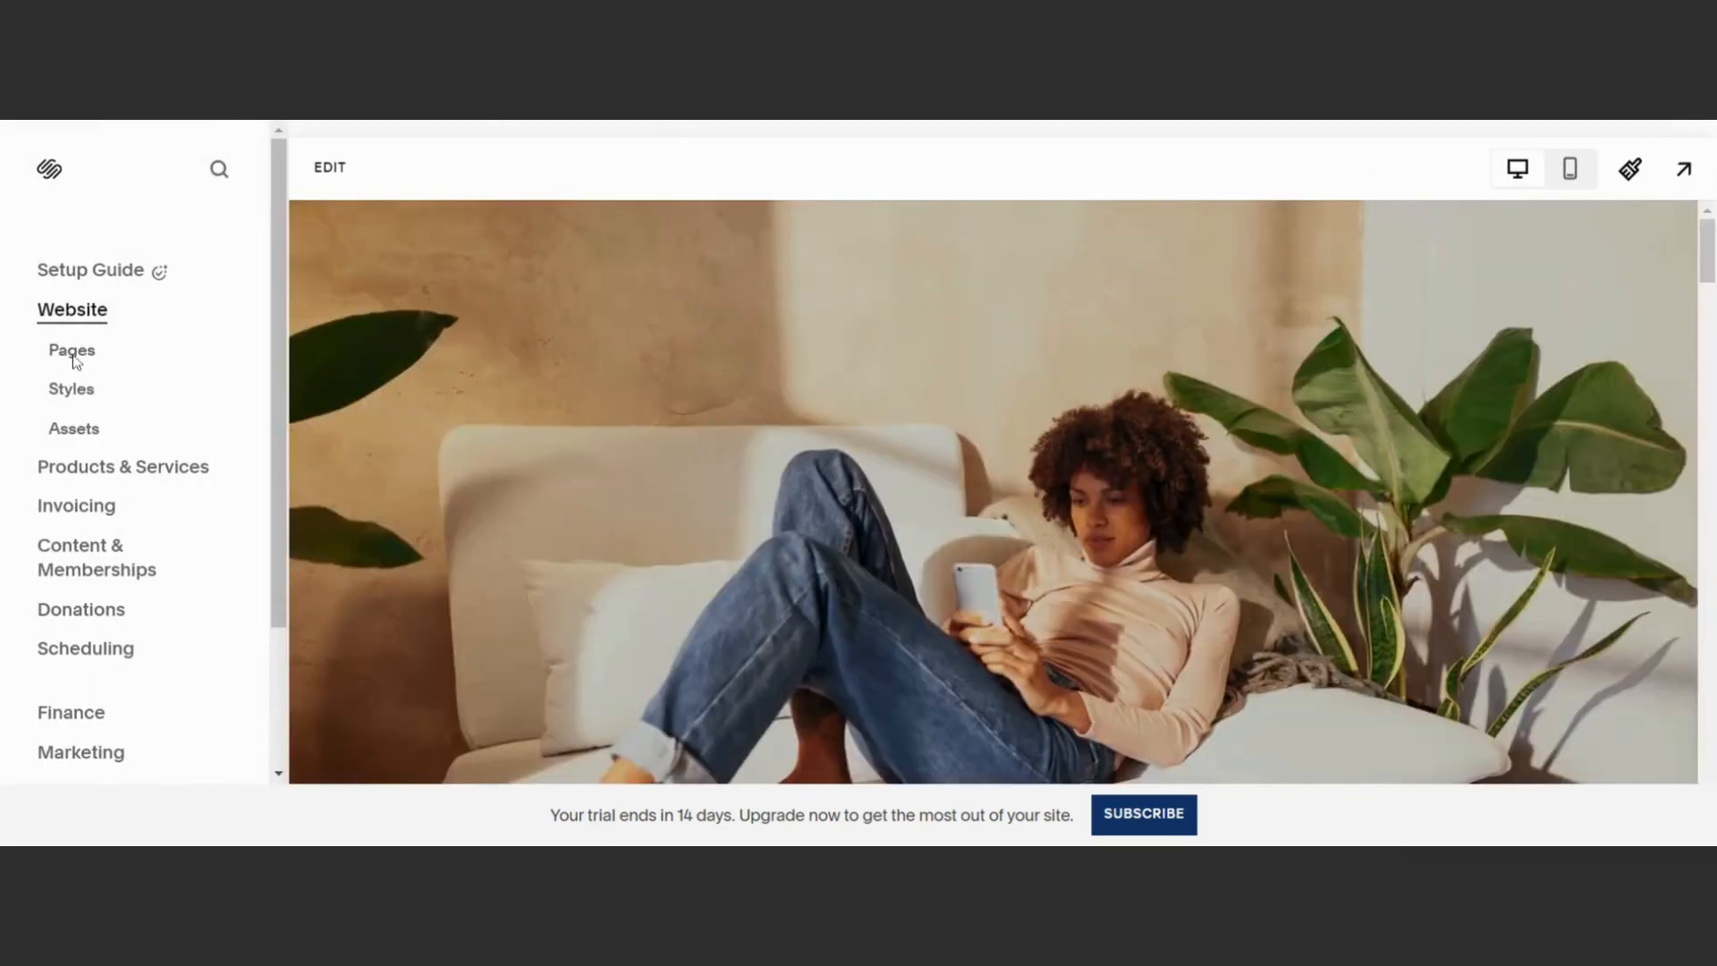
Examine the website's page list, including the main navigation, member sites and not linked pages, and return to the main dashboard
click(72, 355)
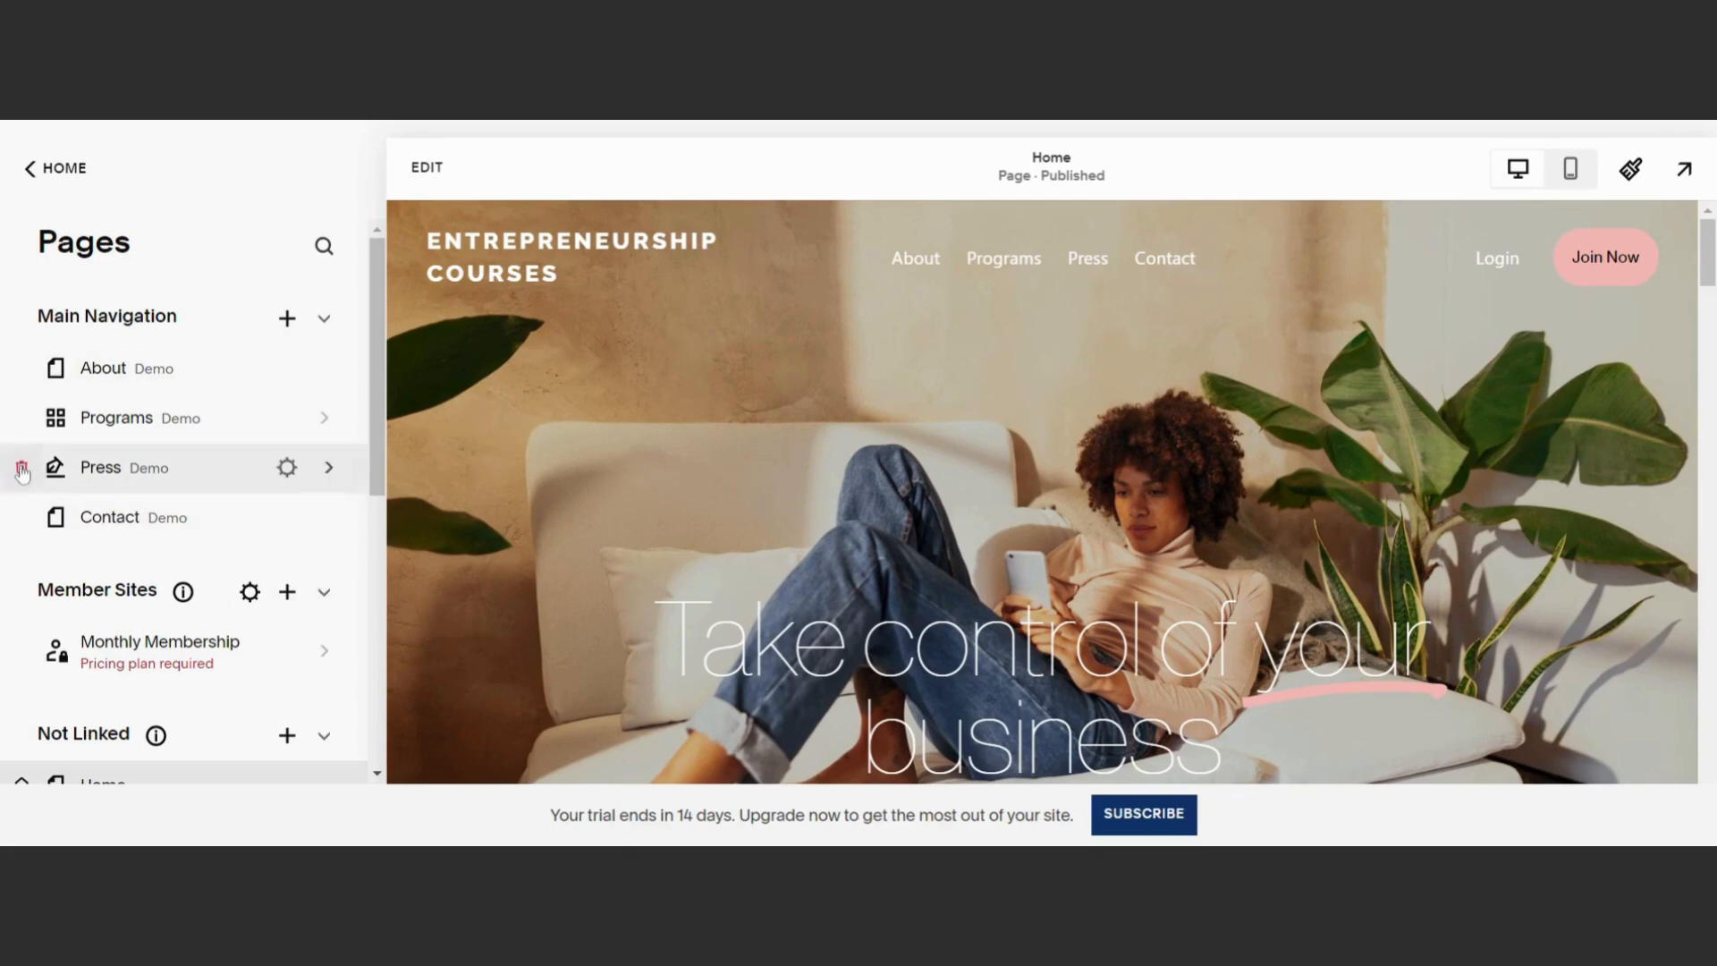
scroll(153, 490, down, 3)
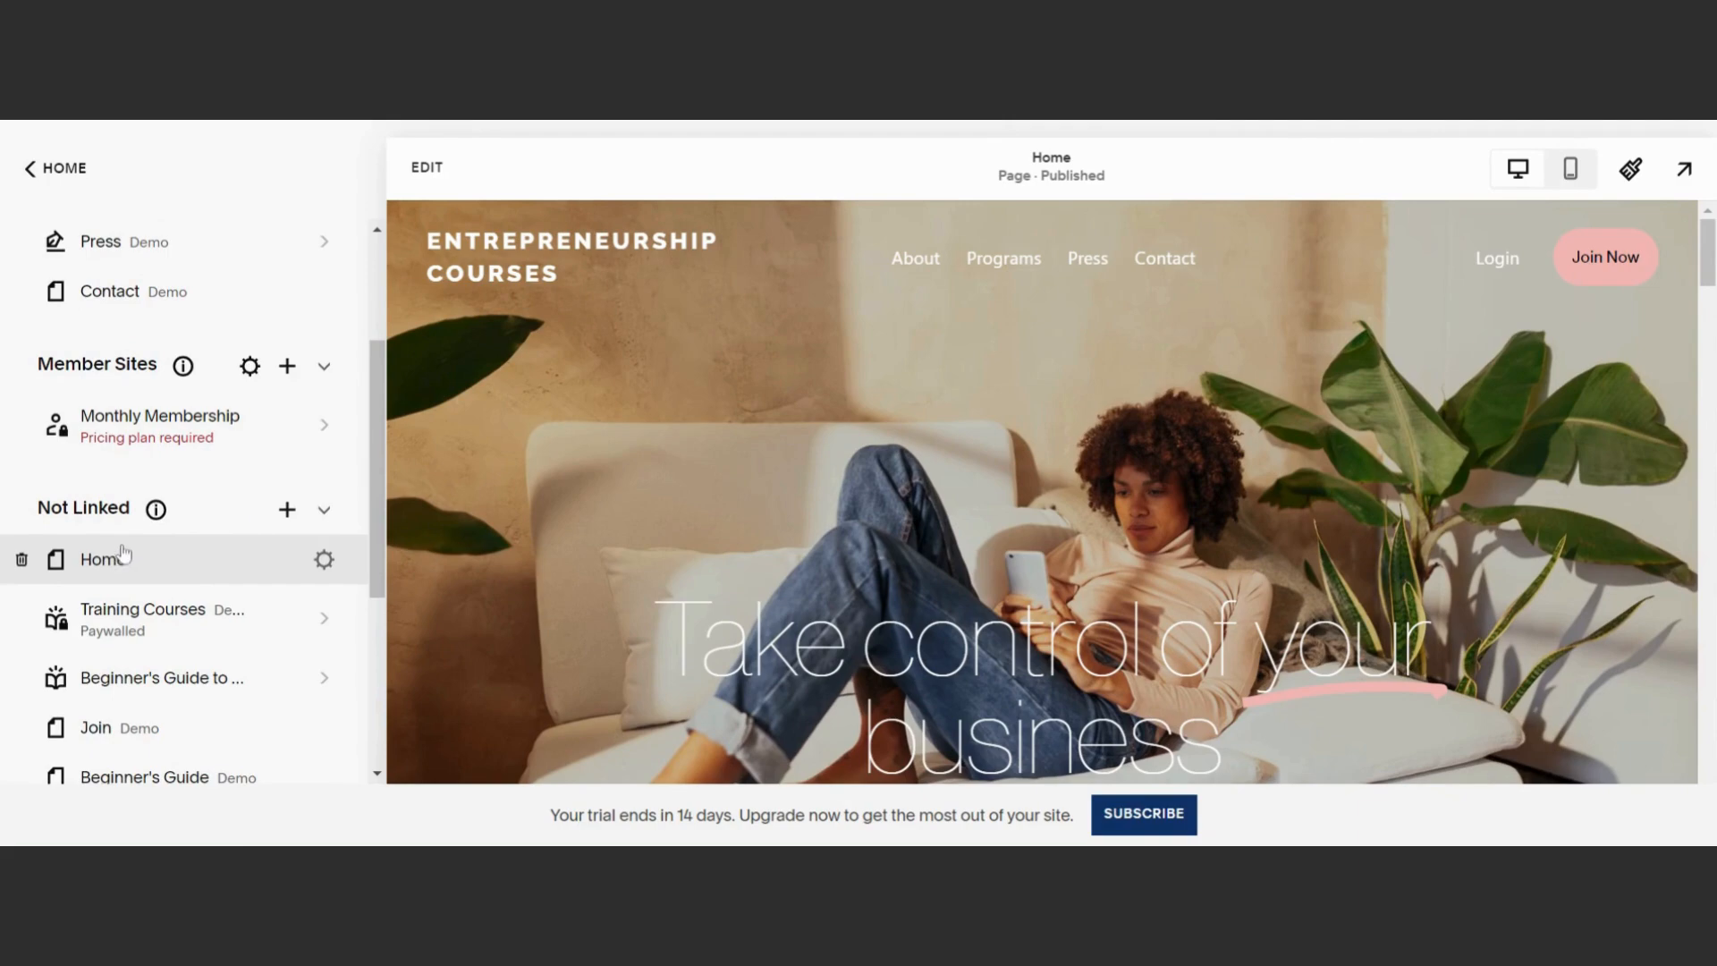
scroll(214, 487, up, 1)
mouse_move(202, 491)
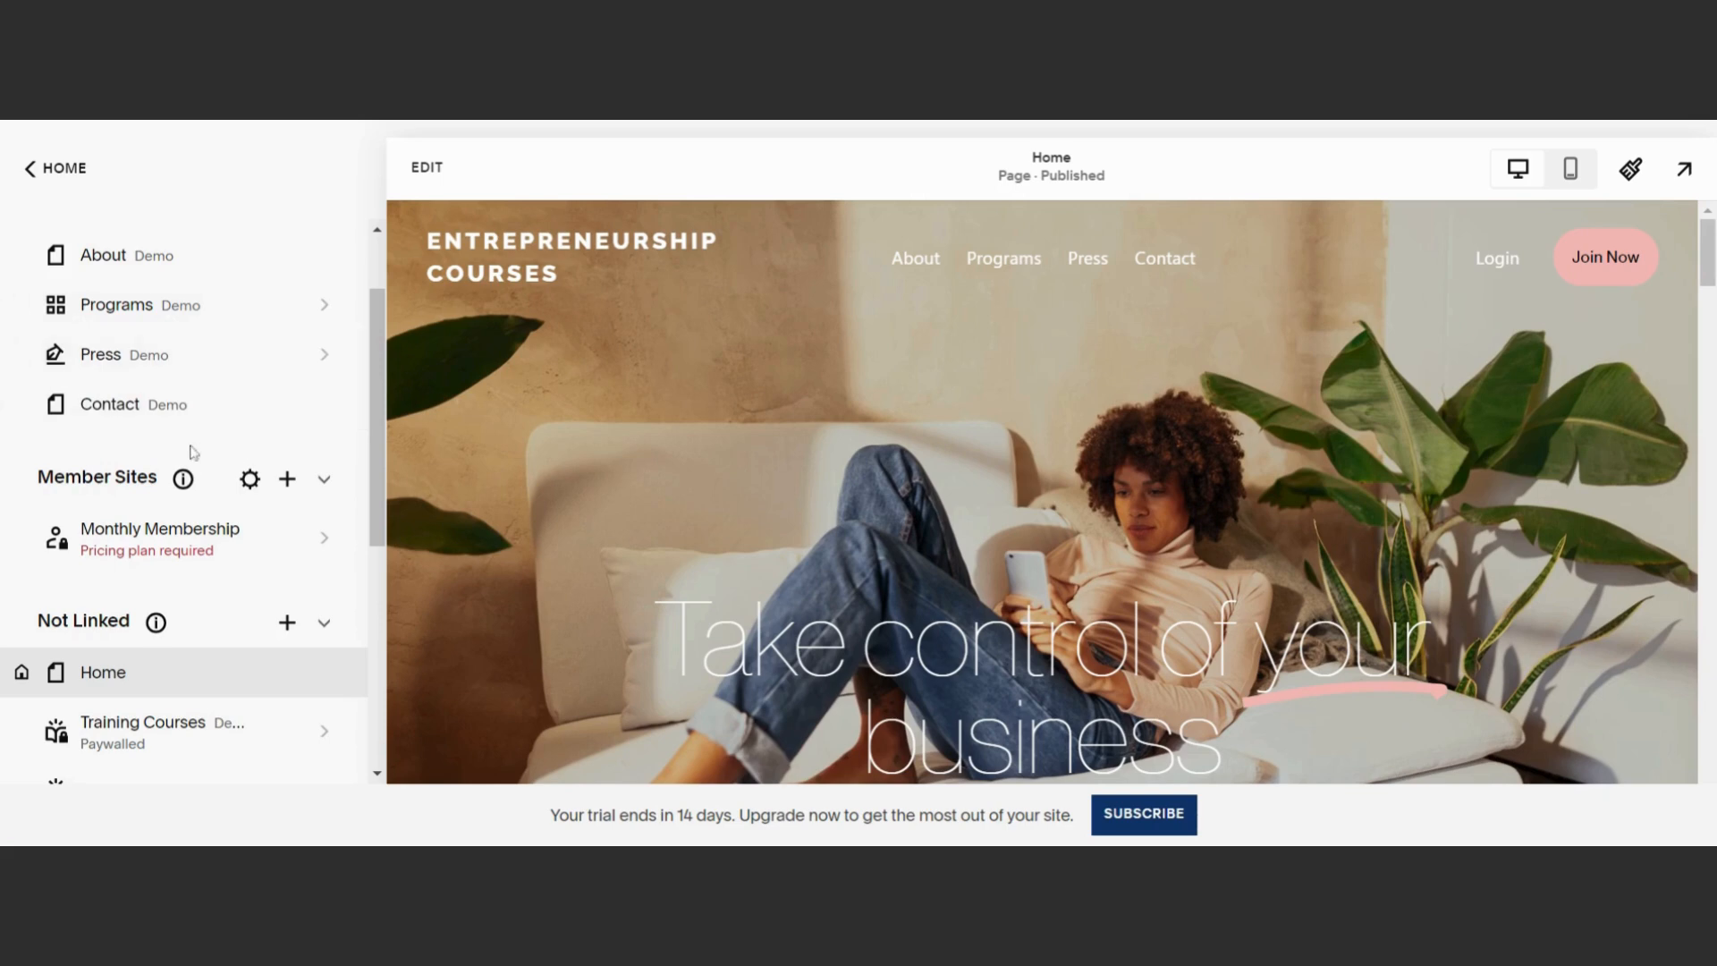
scroll(161, 465, down, 1)
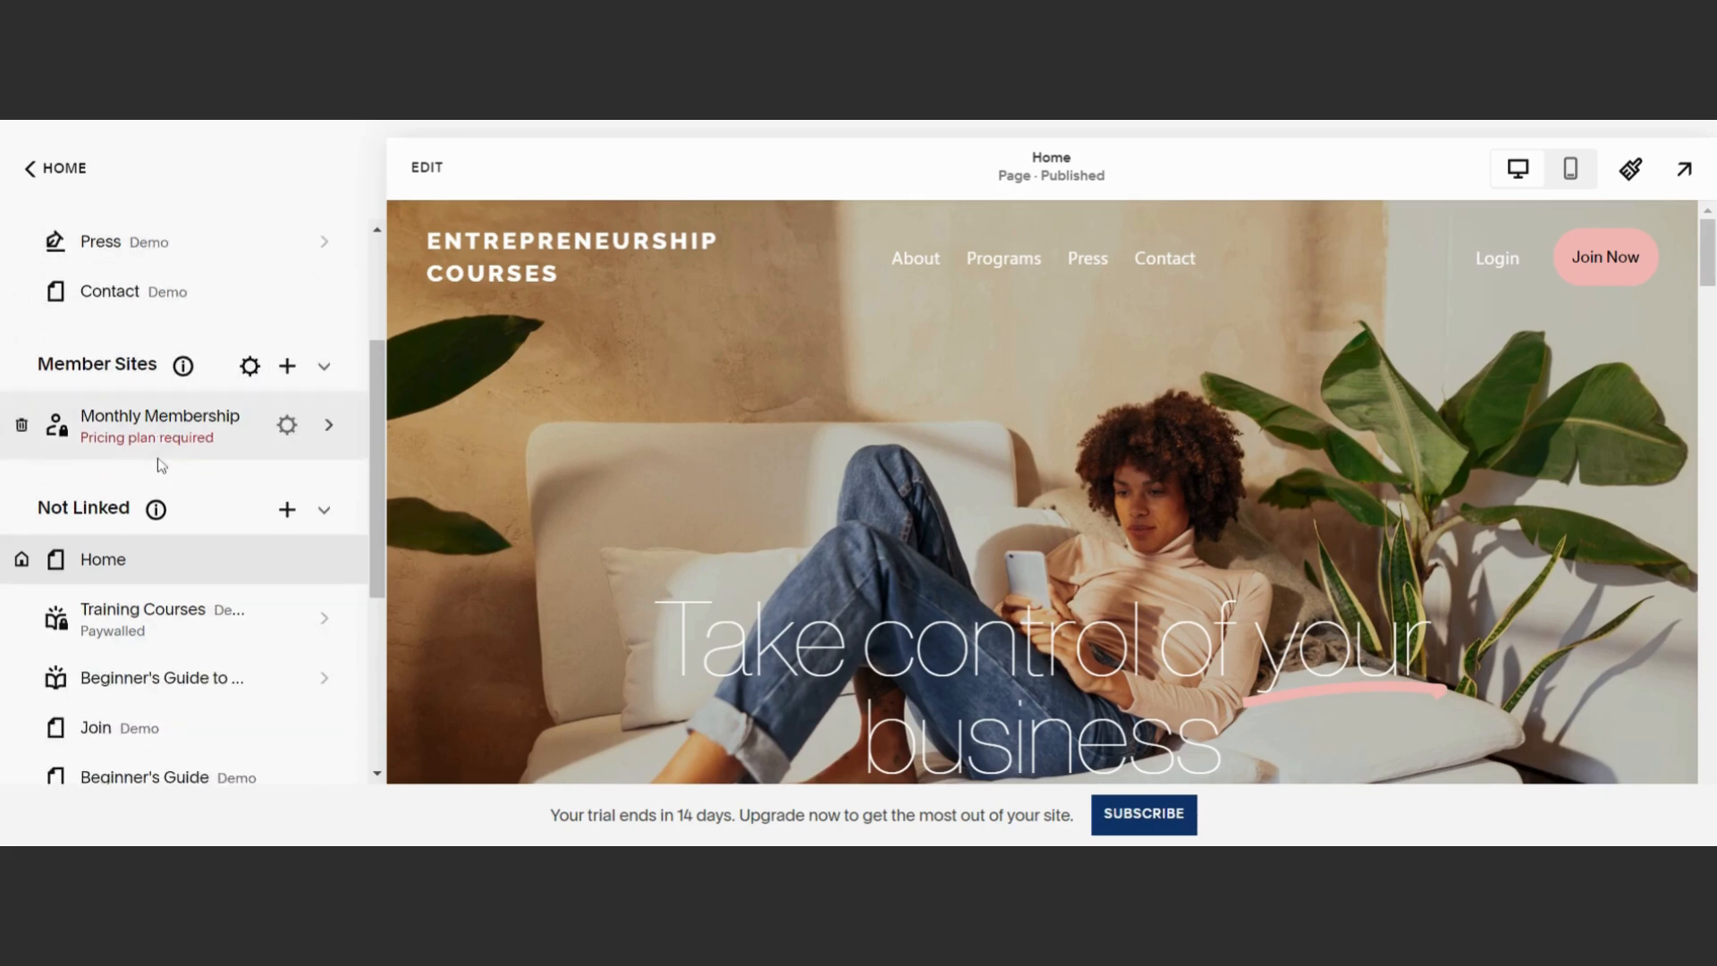
scroll(163, 483, down, 2)
scroll(138, 515, up, 5)
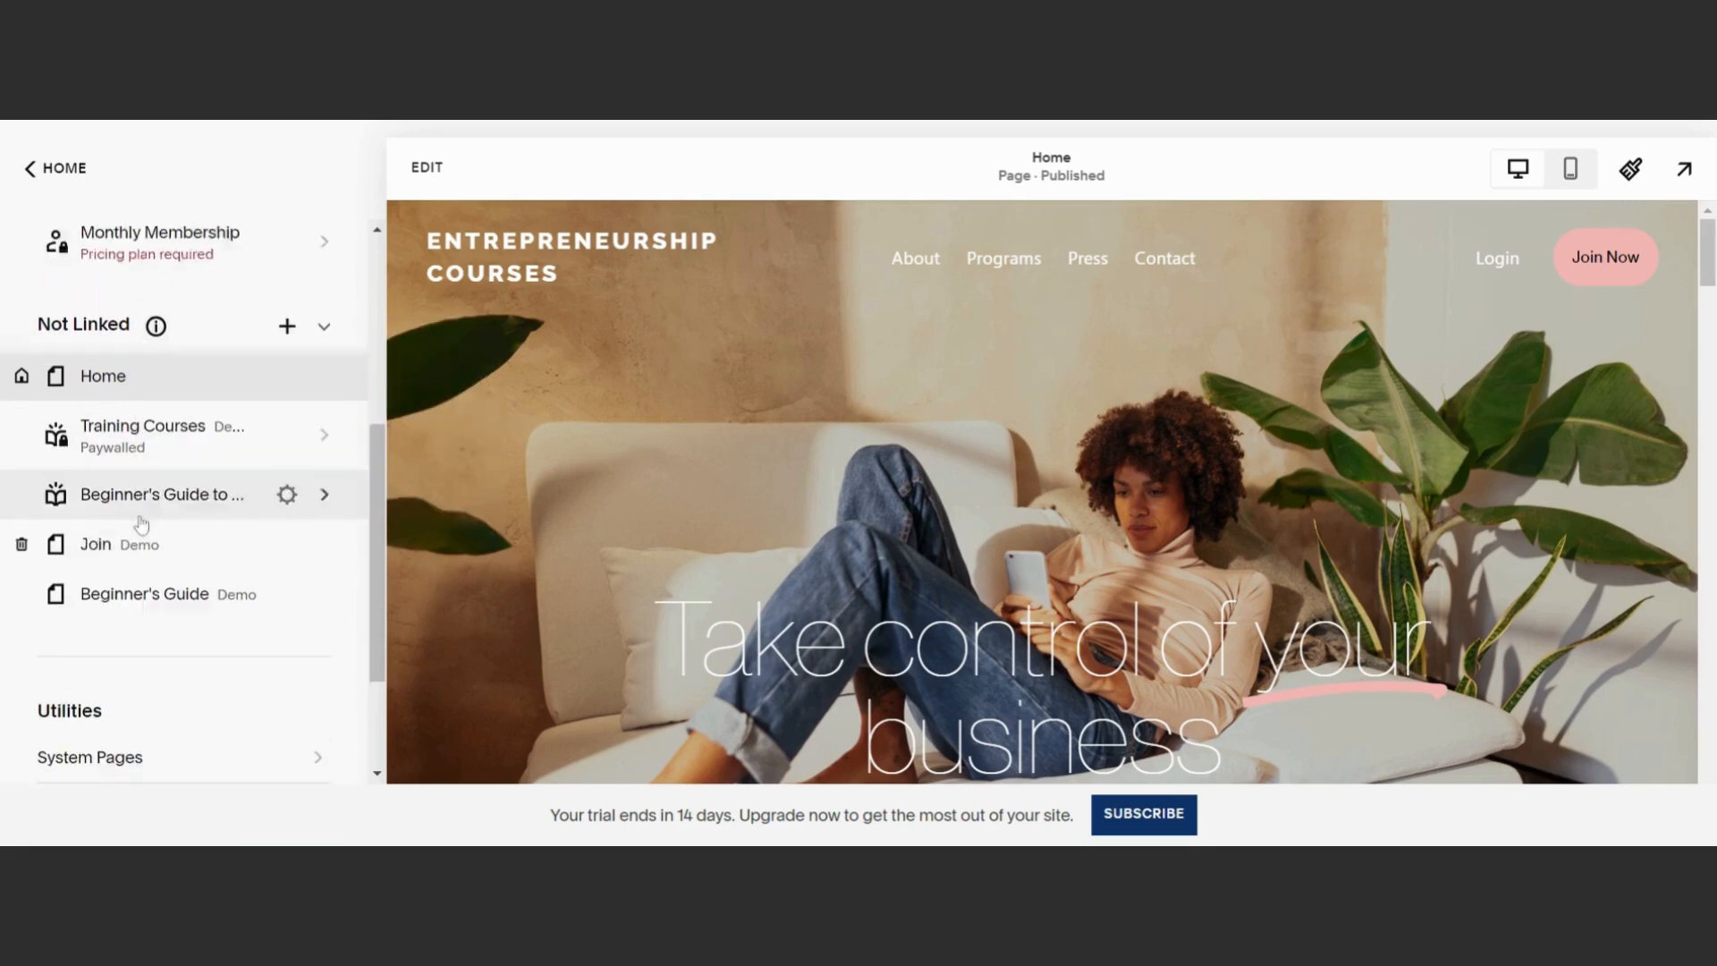
click(27, 169)
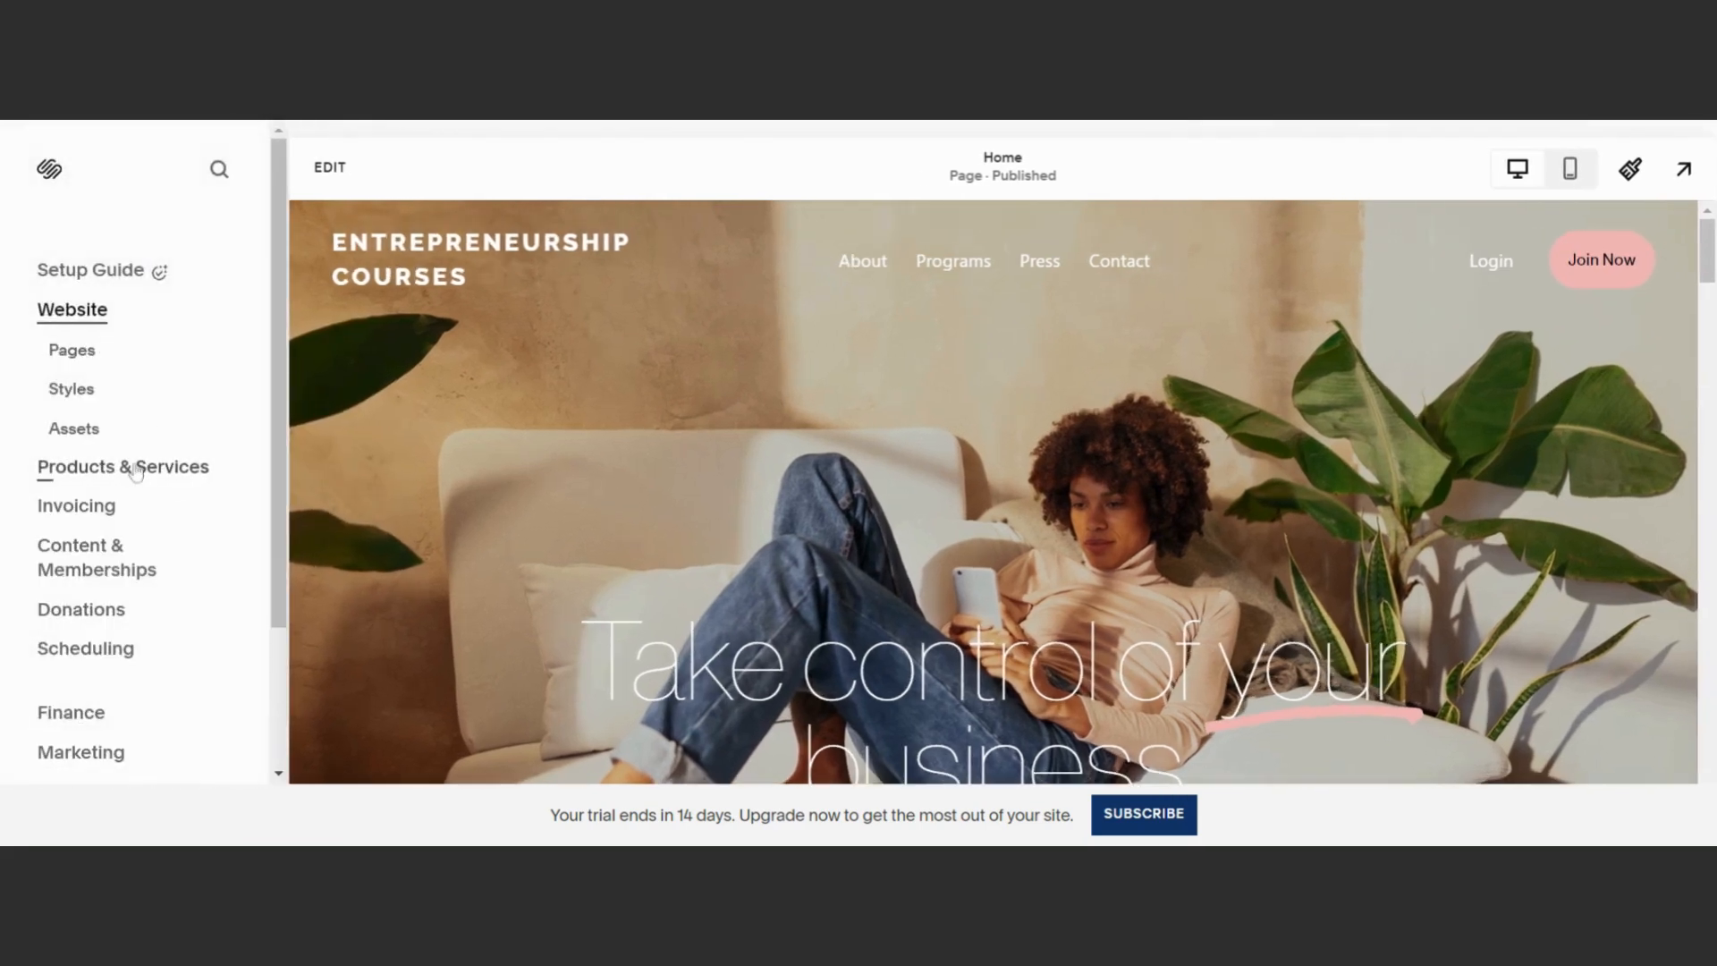
Go to Content & Memberships and start creating a course as the first product to sell
scroll(134, 465, down, 2)
click(131, 452)
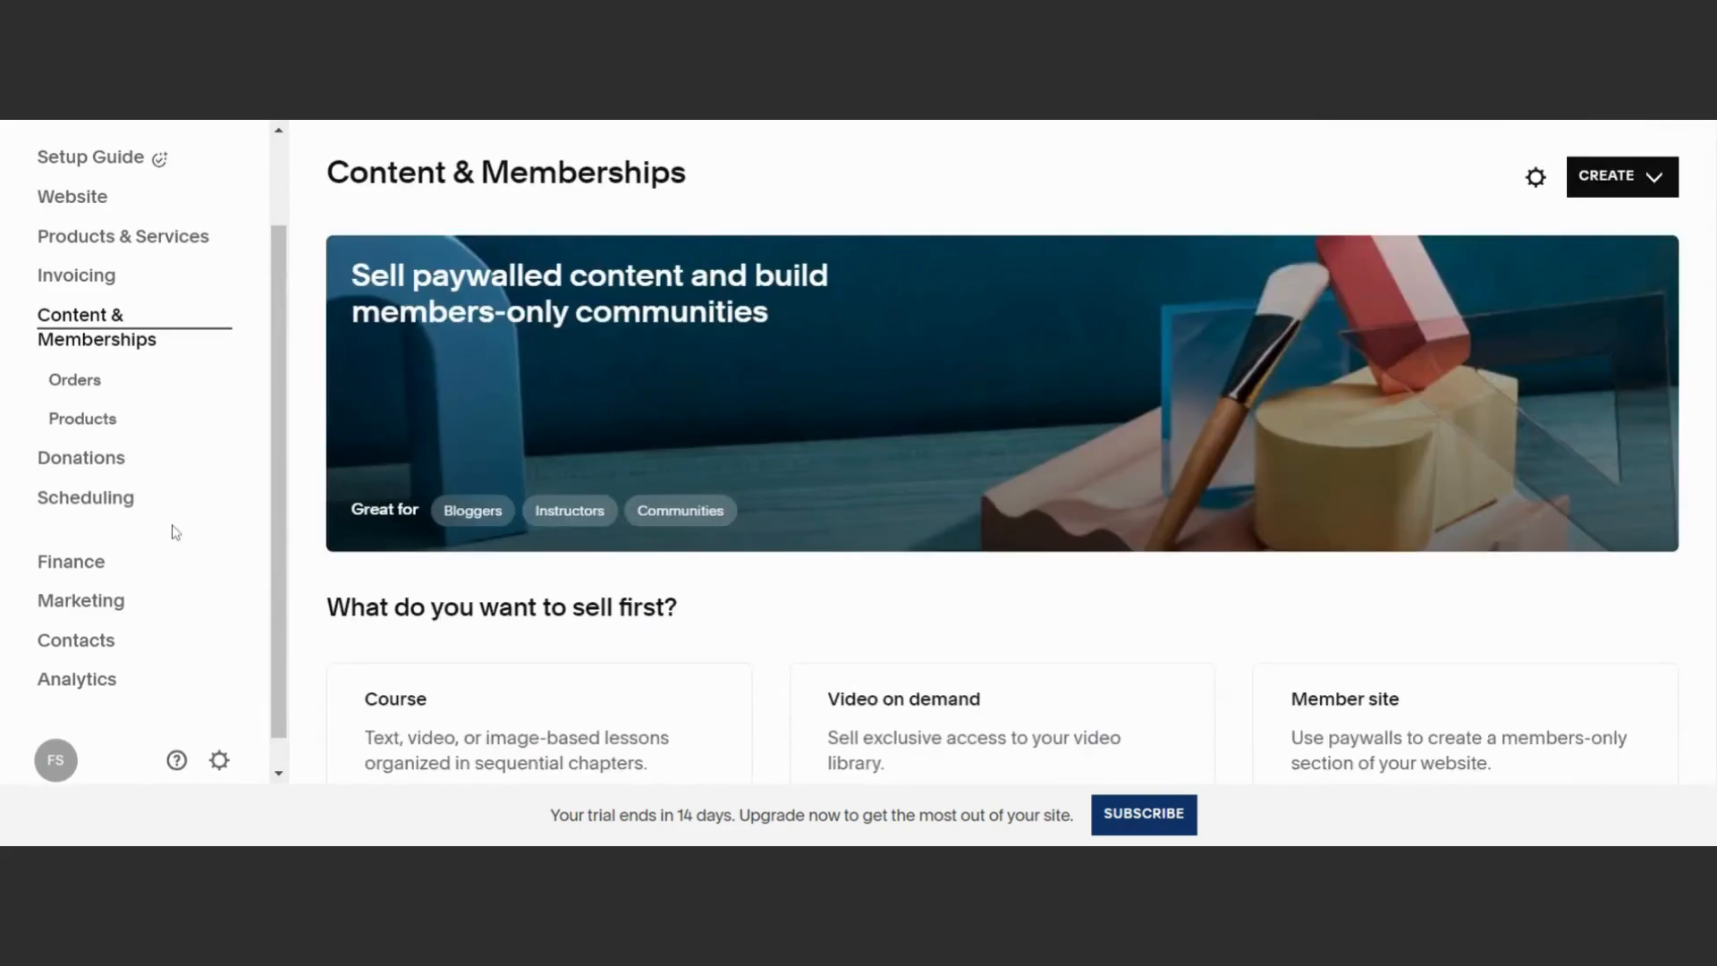
scroll(491, 517, down, 4)
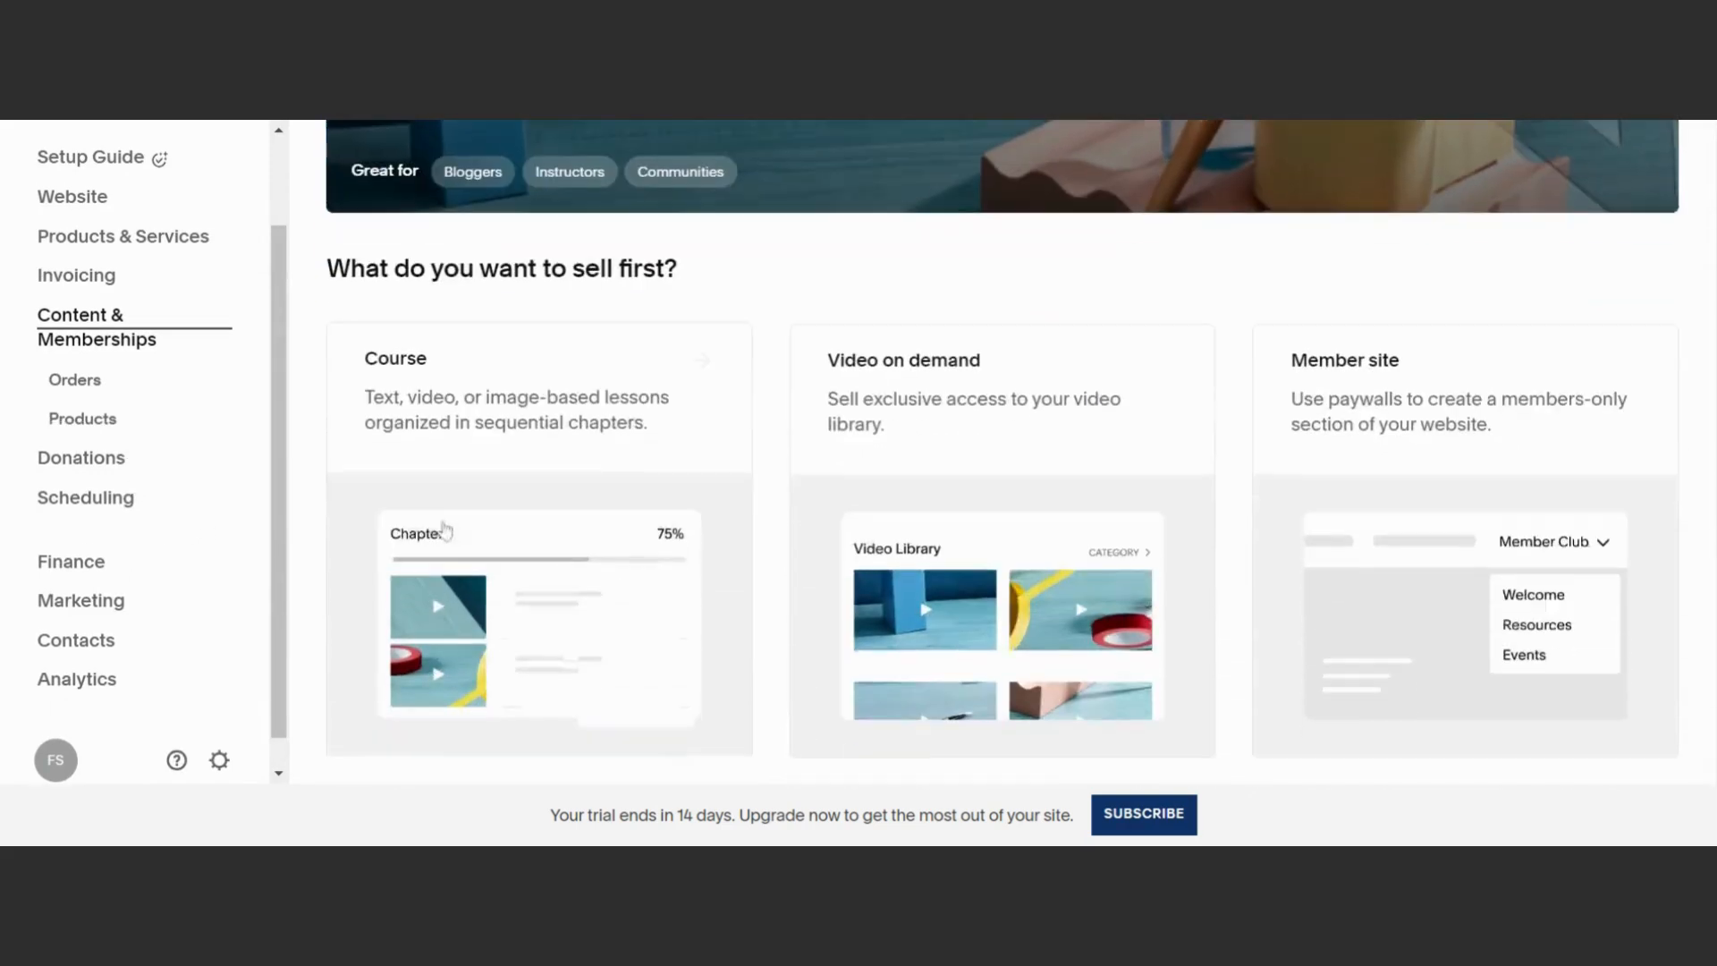
scroll(514, 431, down, 1)
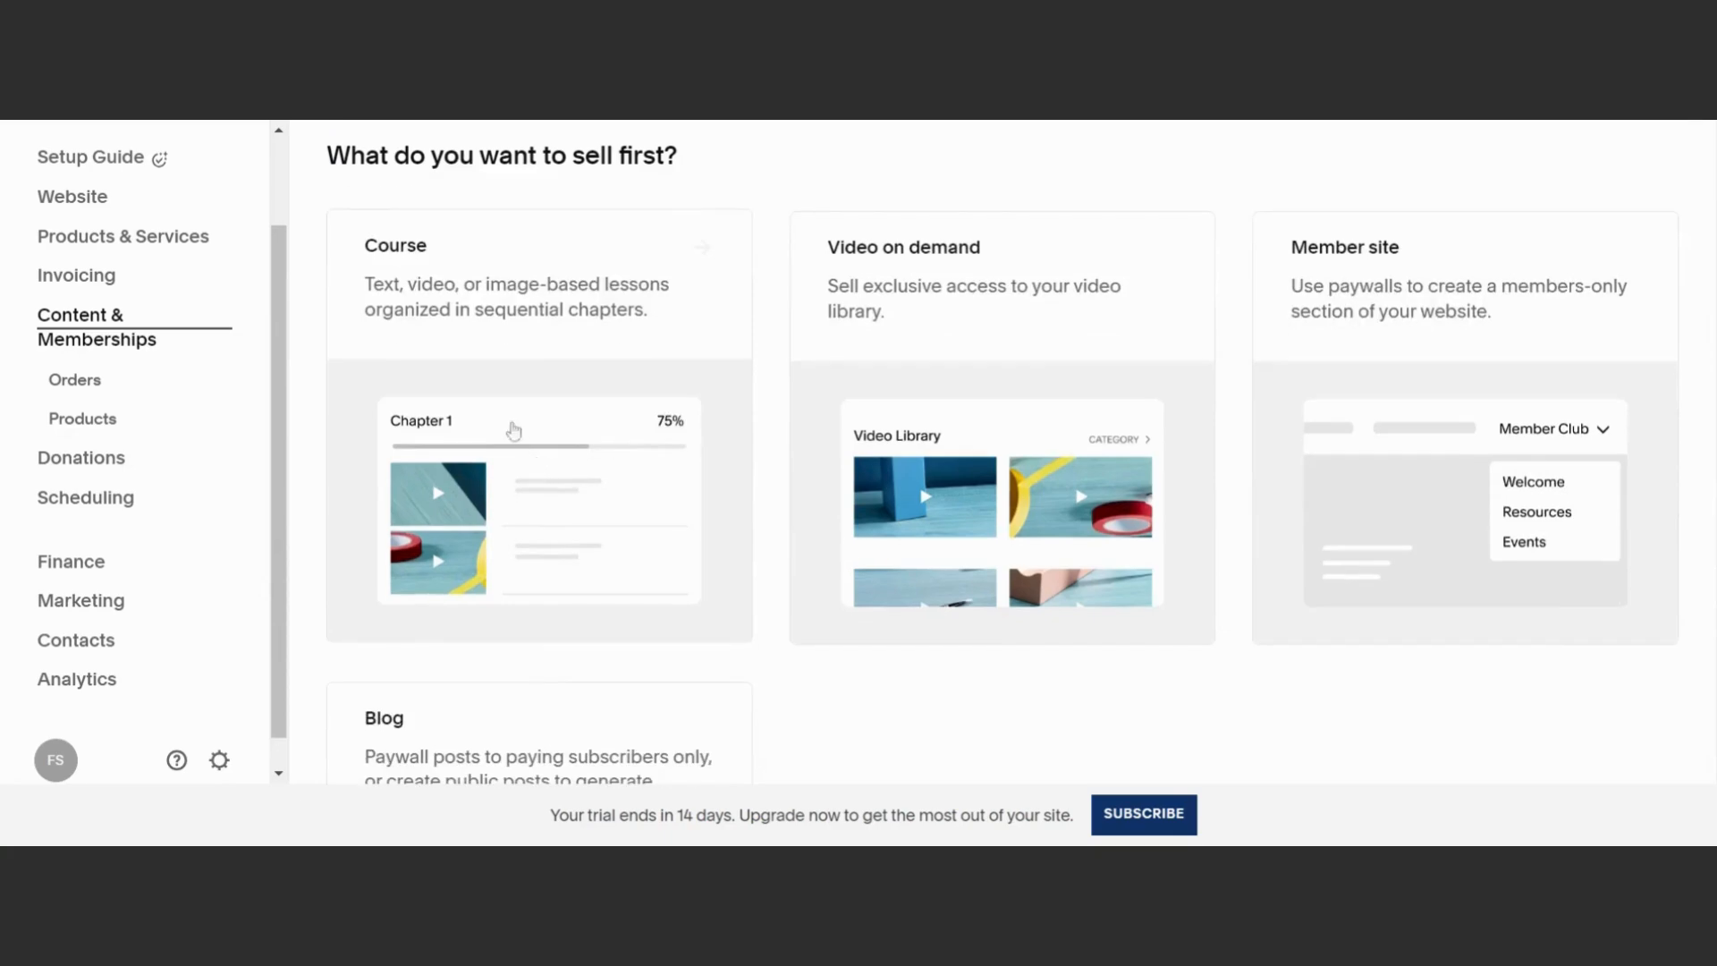
click(506, 360)
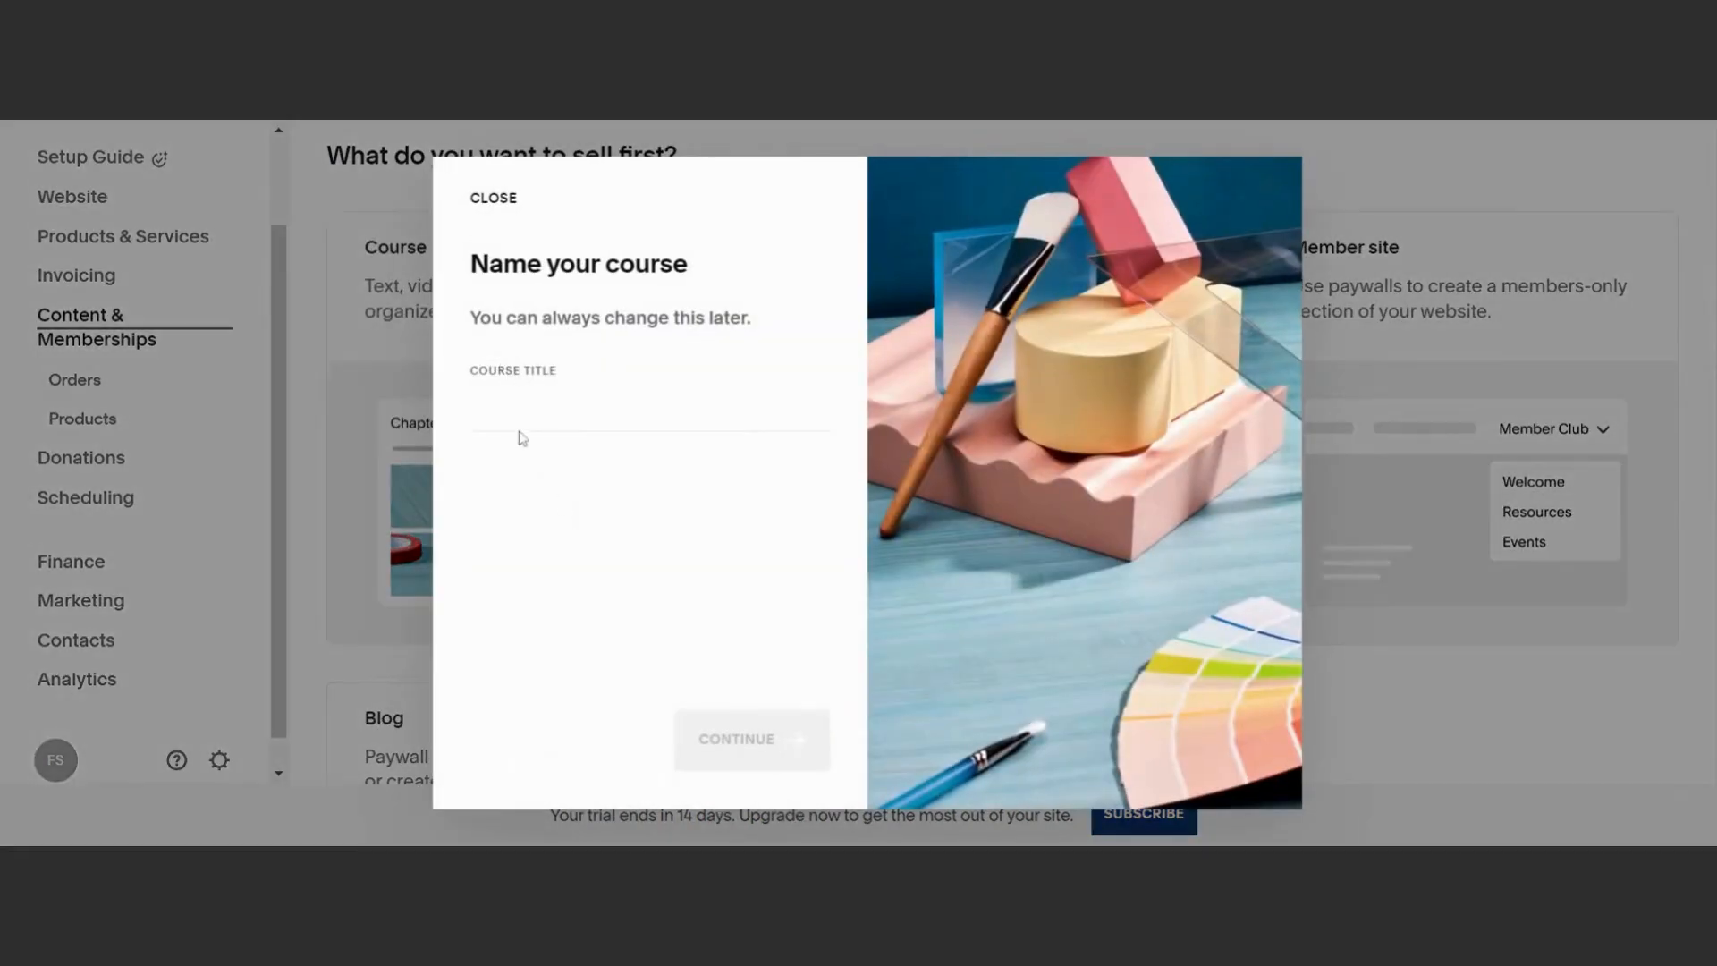
Title the course "Beginning Course" and use the Course 1 template for its overview page
click(537, 406)
text(Begininng)
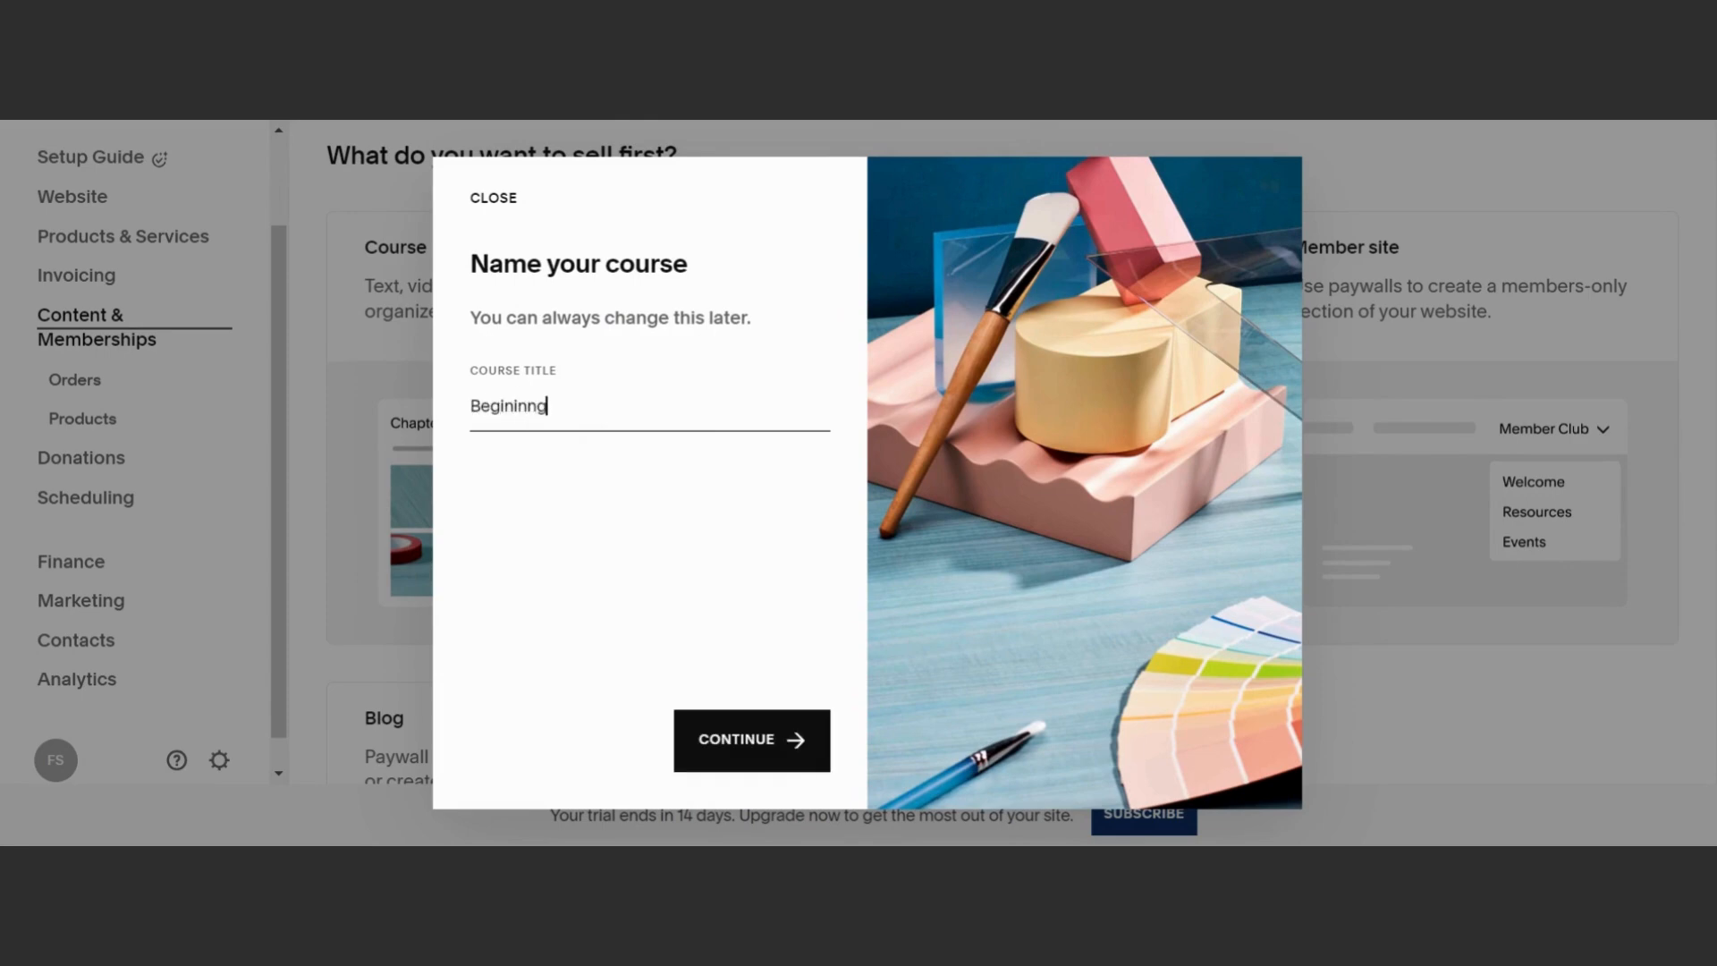
key(BackSpace)
key(BackSpace)
key(BackSpace)
key(BackSpace)
text(ning Course)
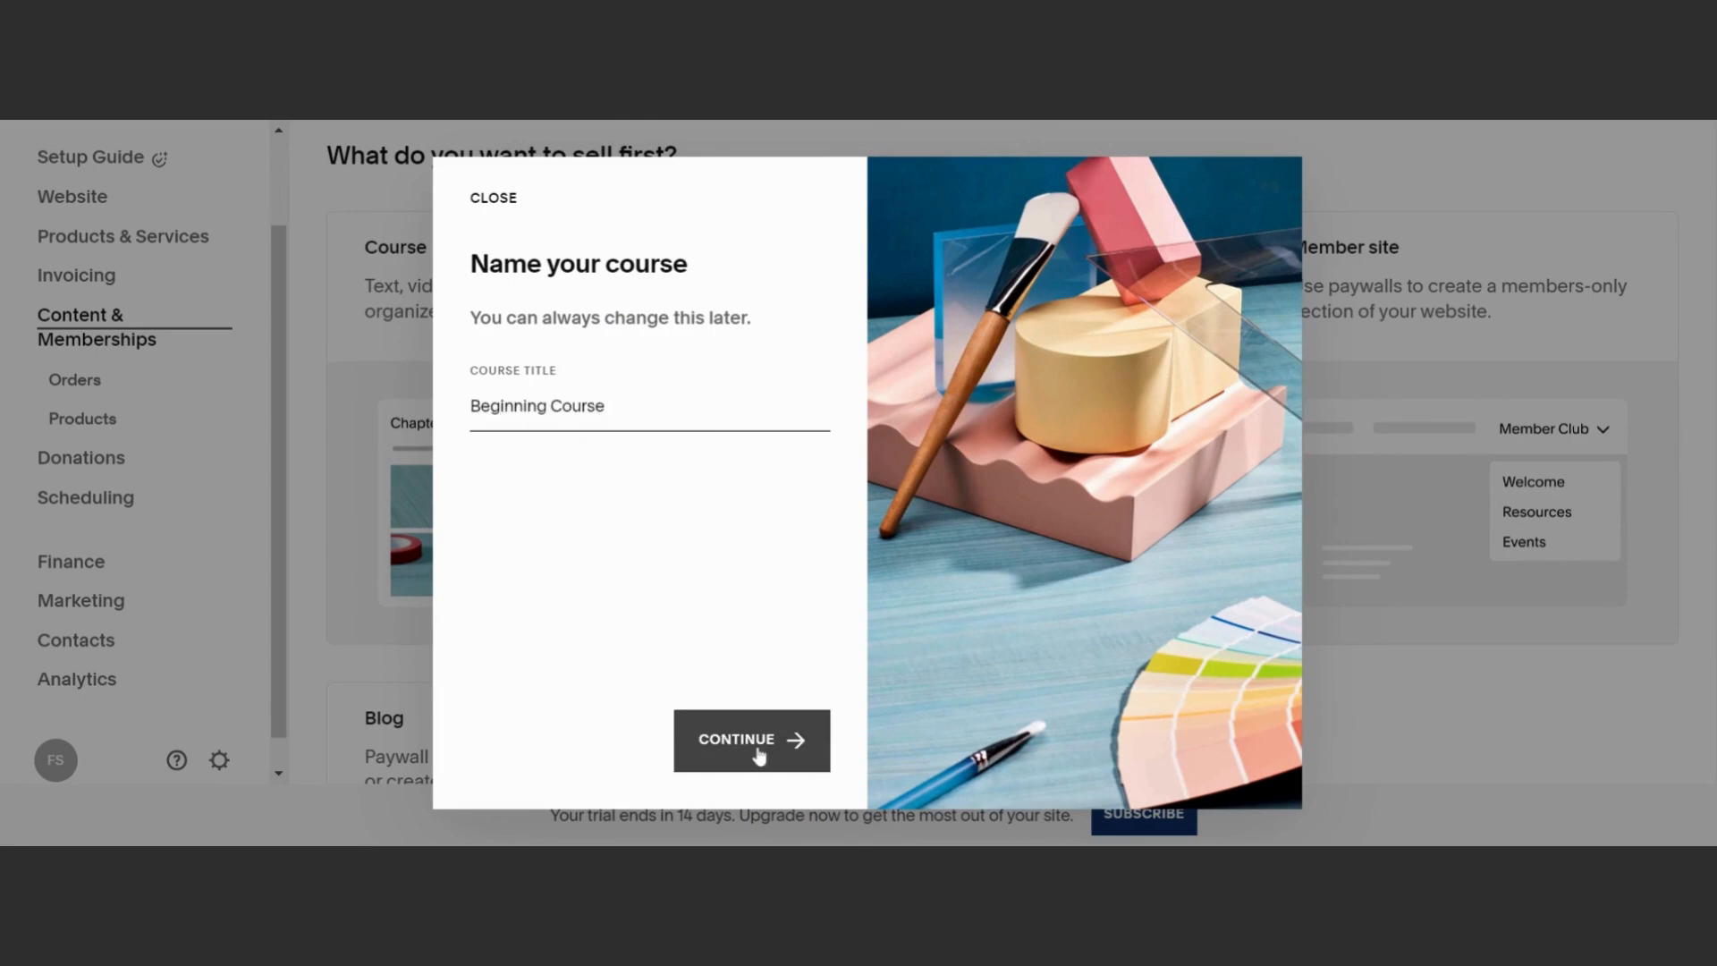
click(787, 737)
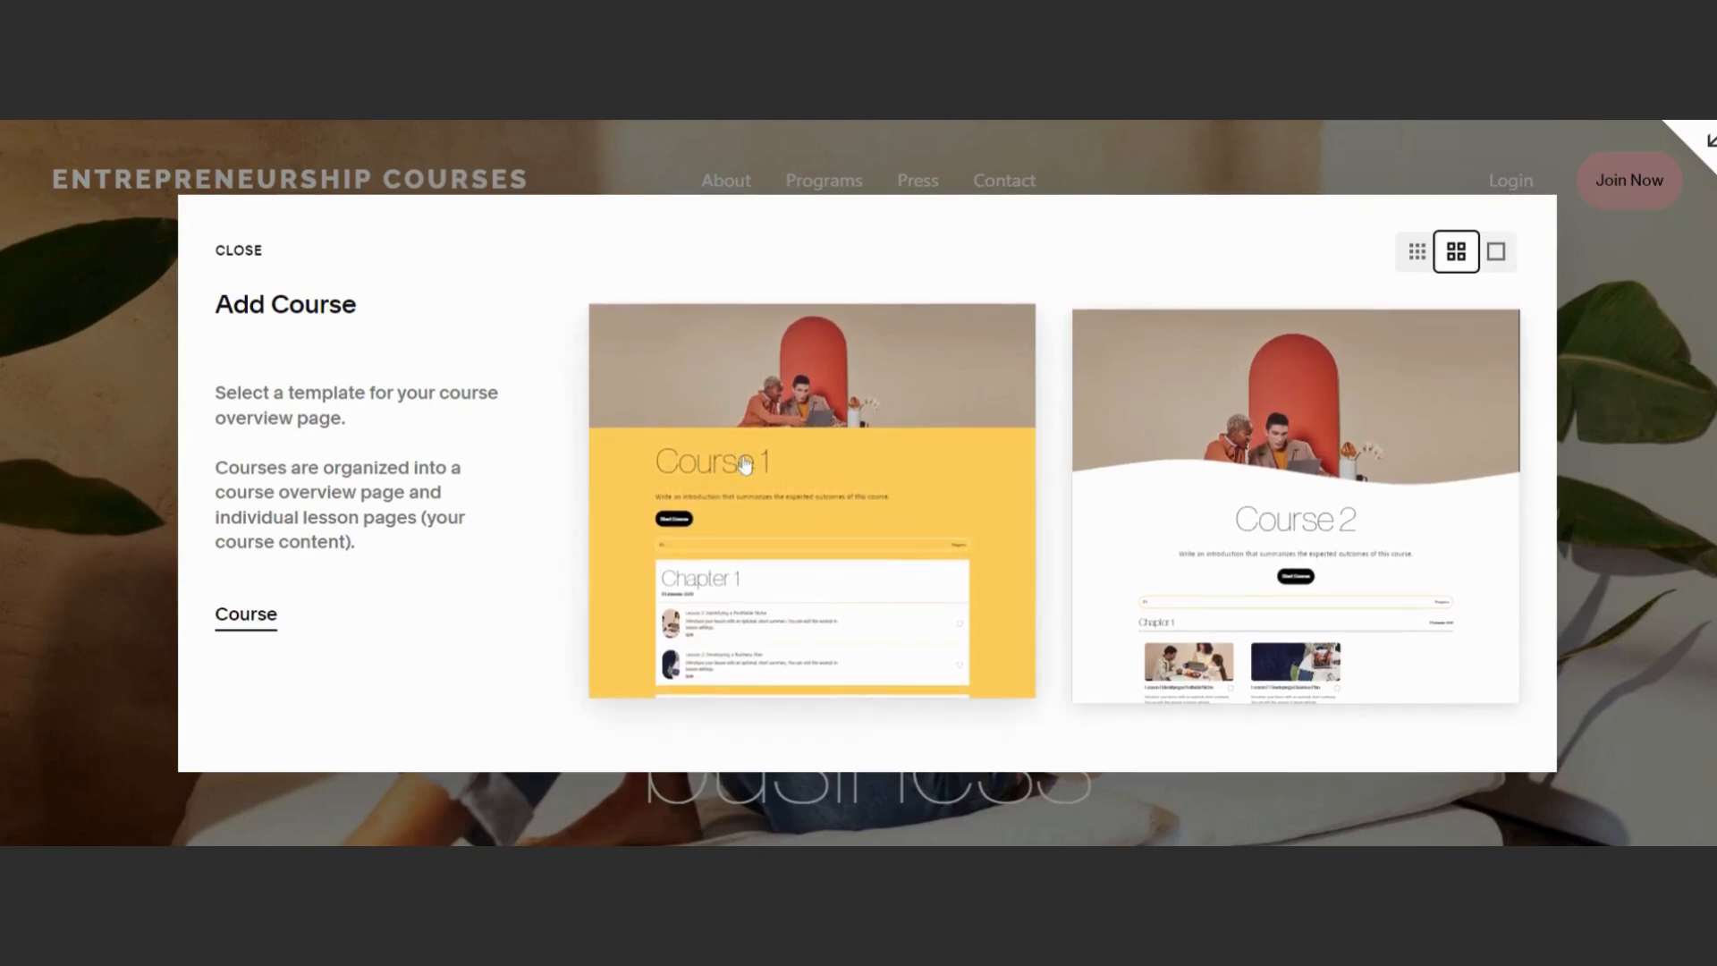
click(839, 435)
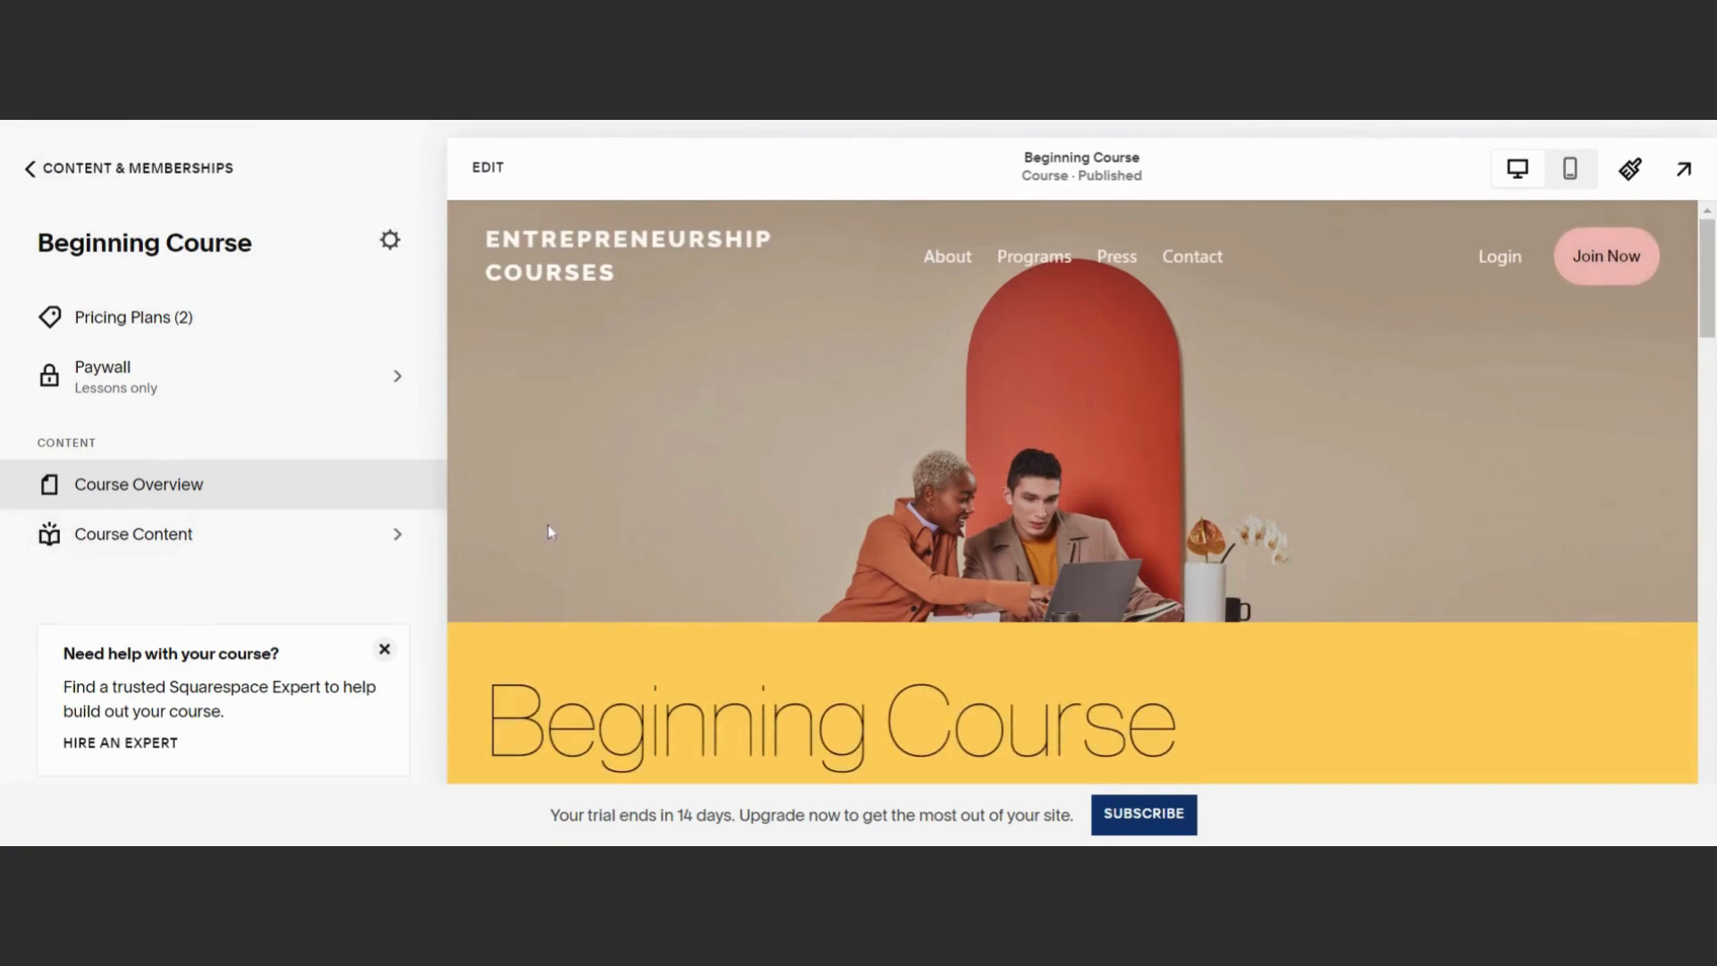
Look over the Beginning Course overview page and open the course's chapter and lesson content
scroll(861, 550, down, 10)
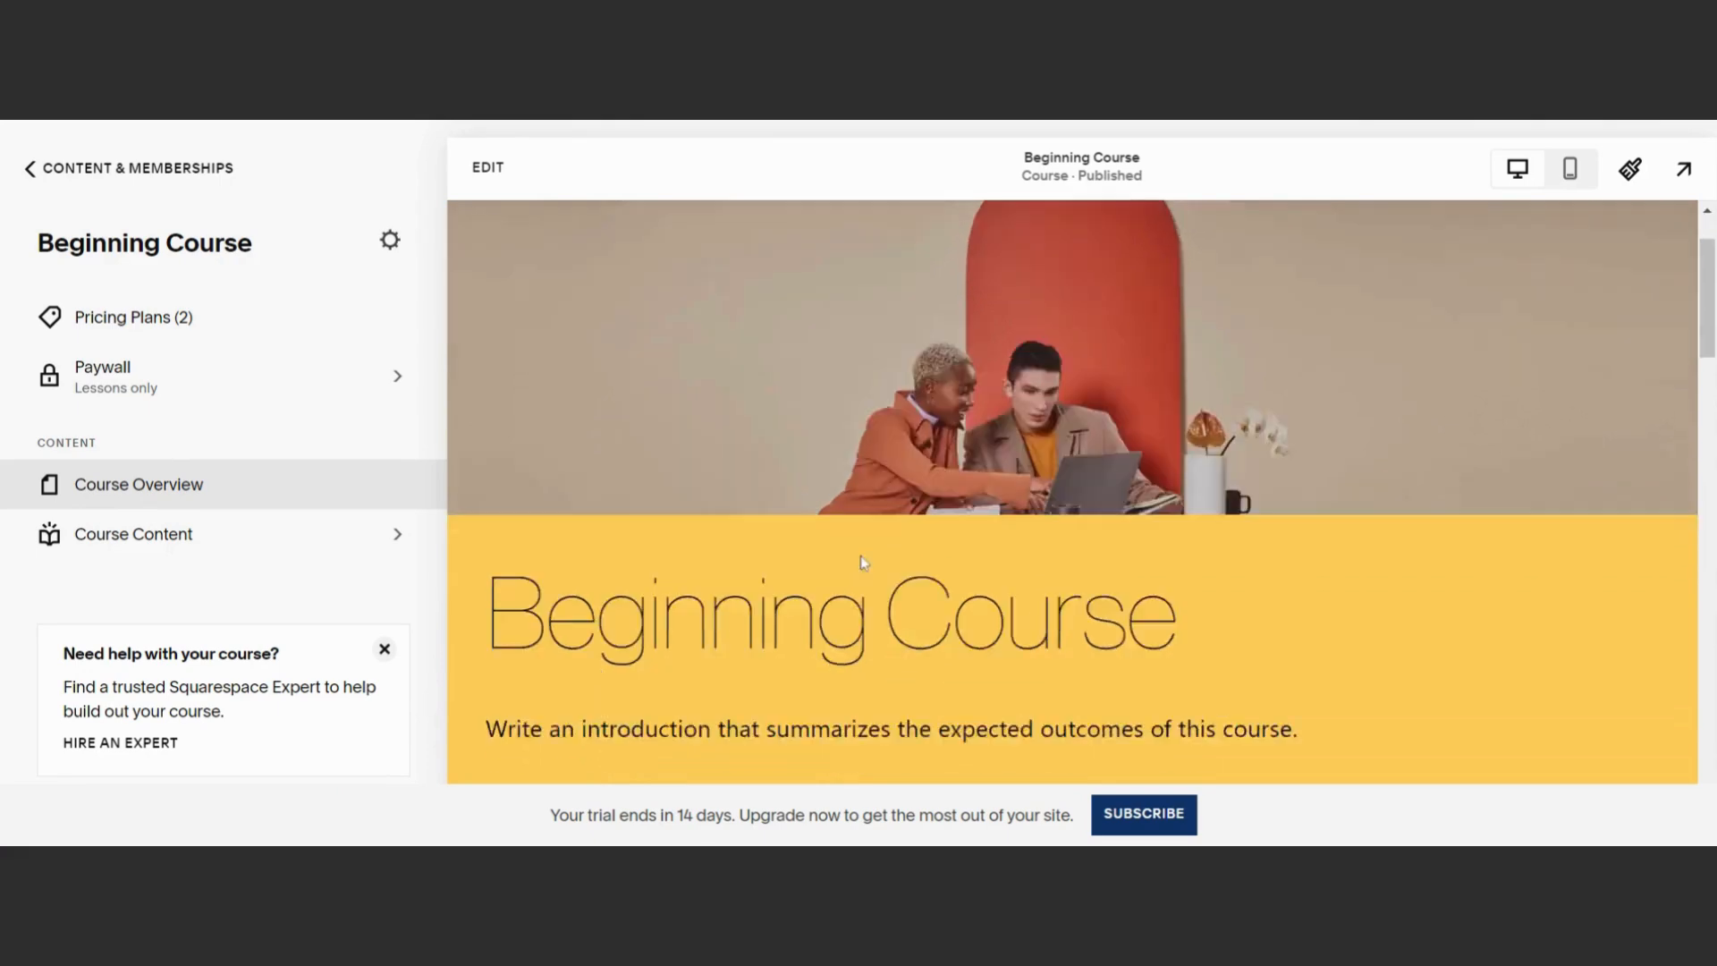
scroll(860, 544, up, 10)
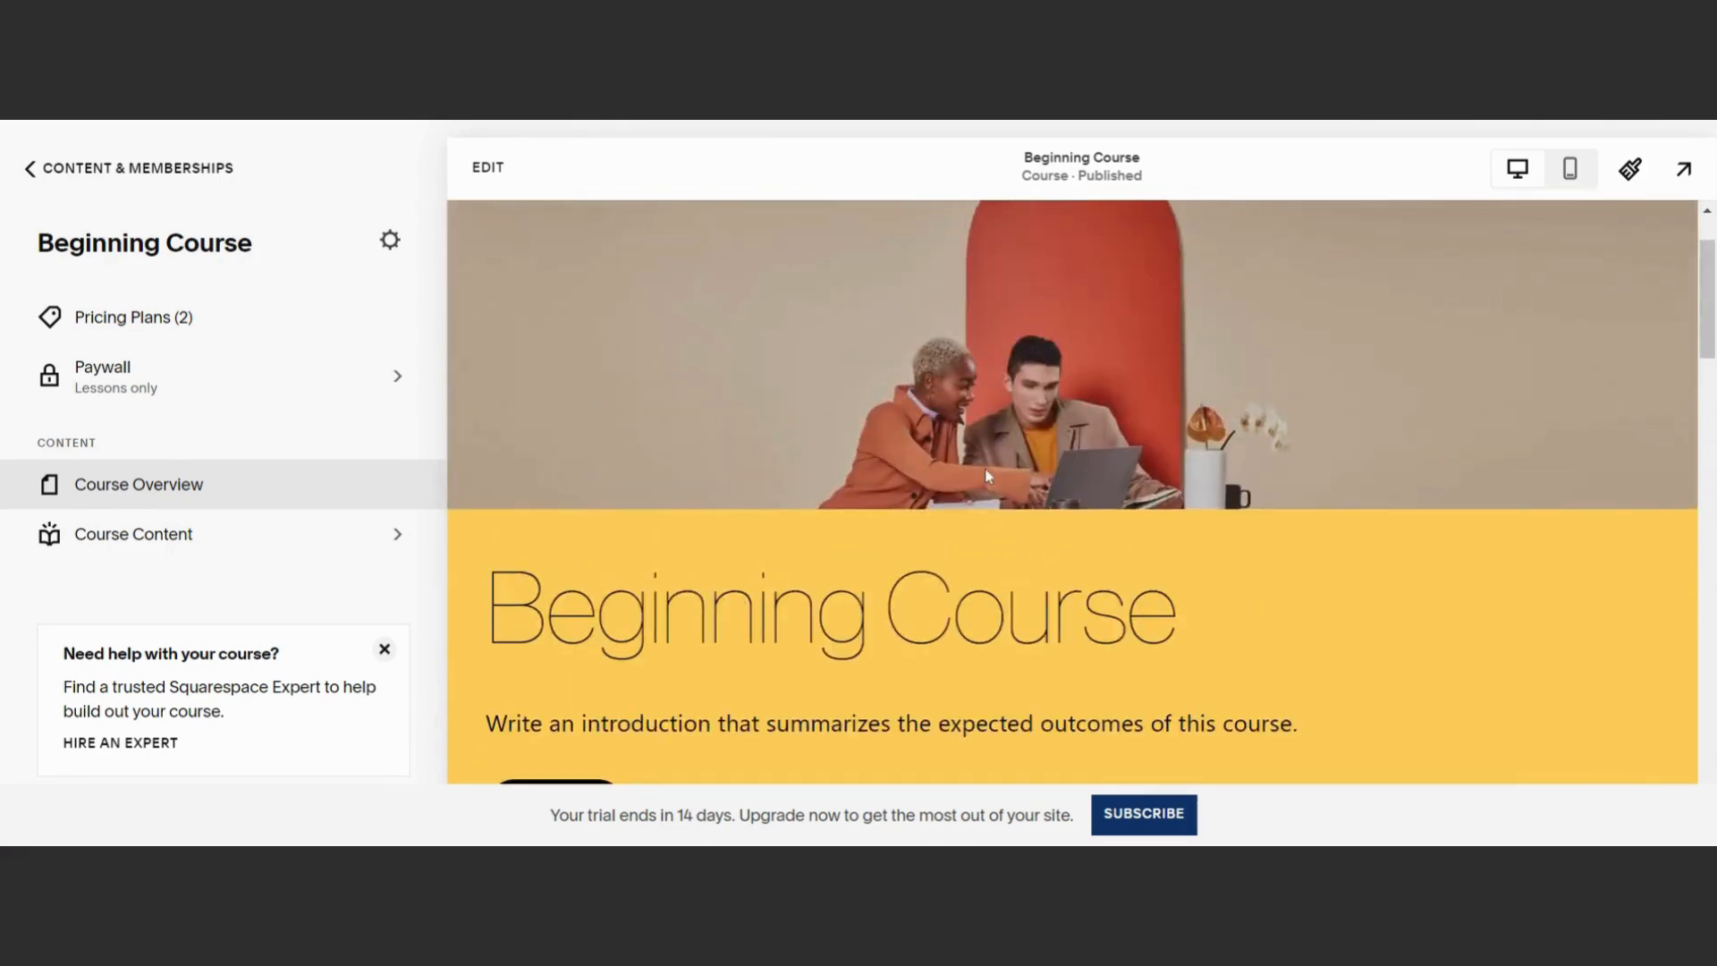
scroll(903, 528, down, 3)
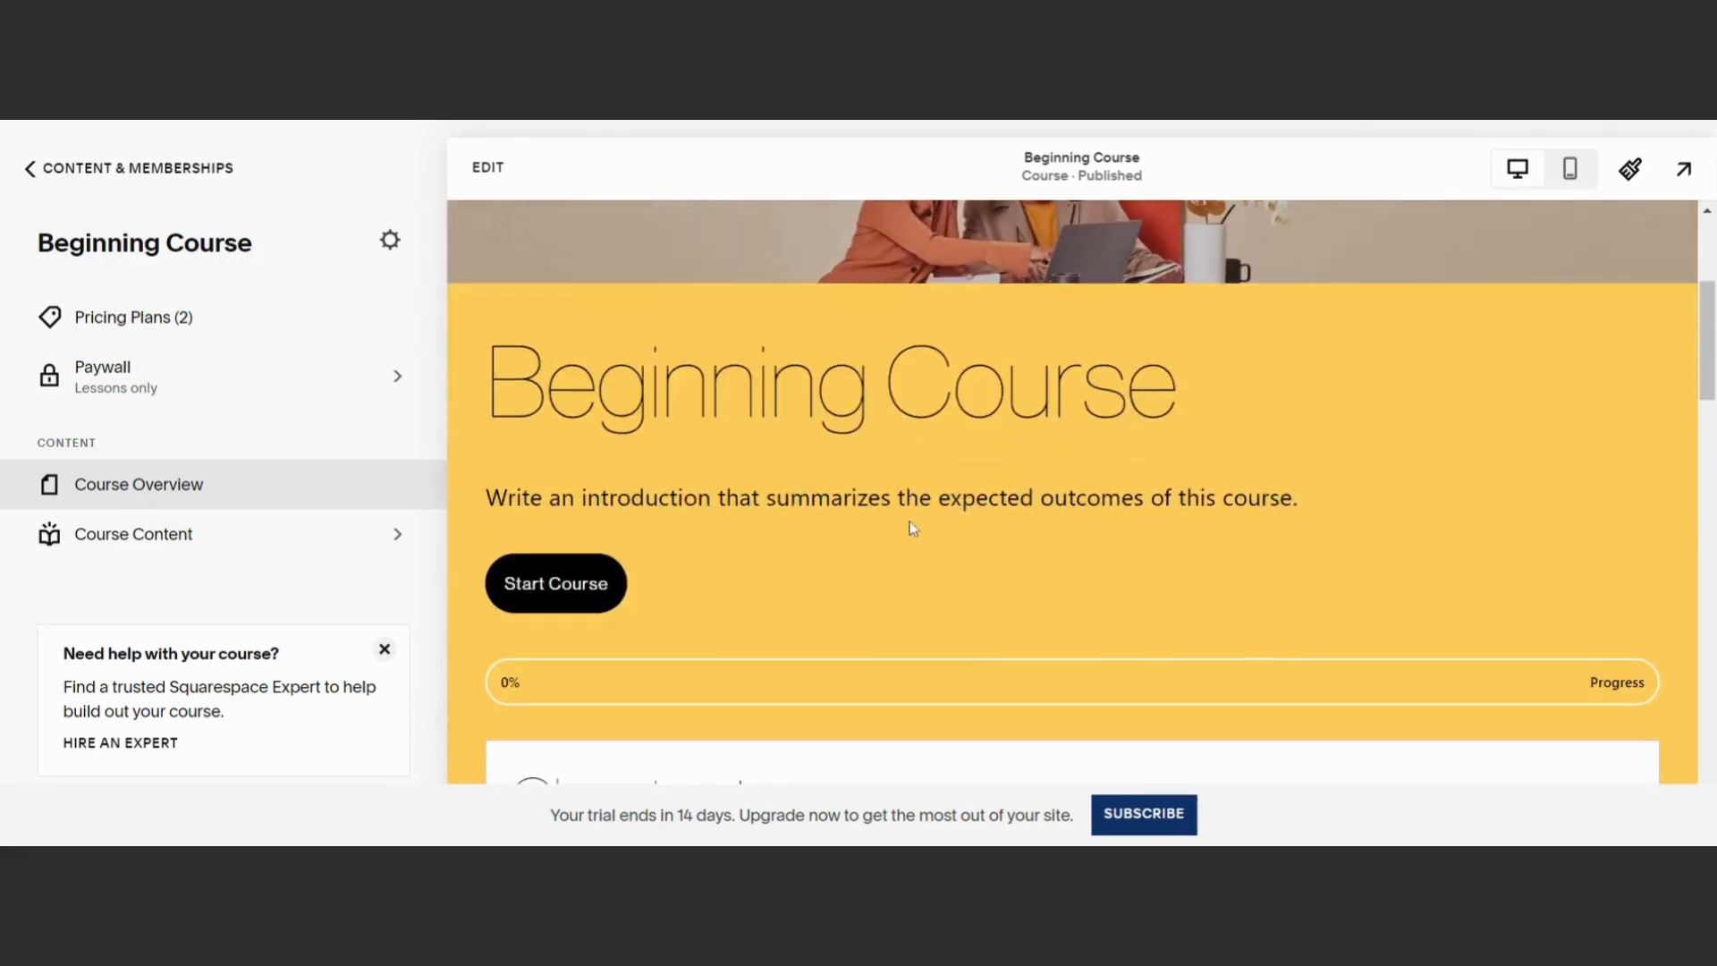
click(191, 541)
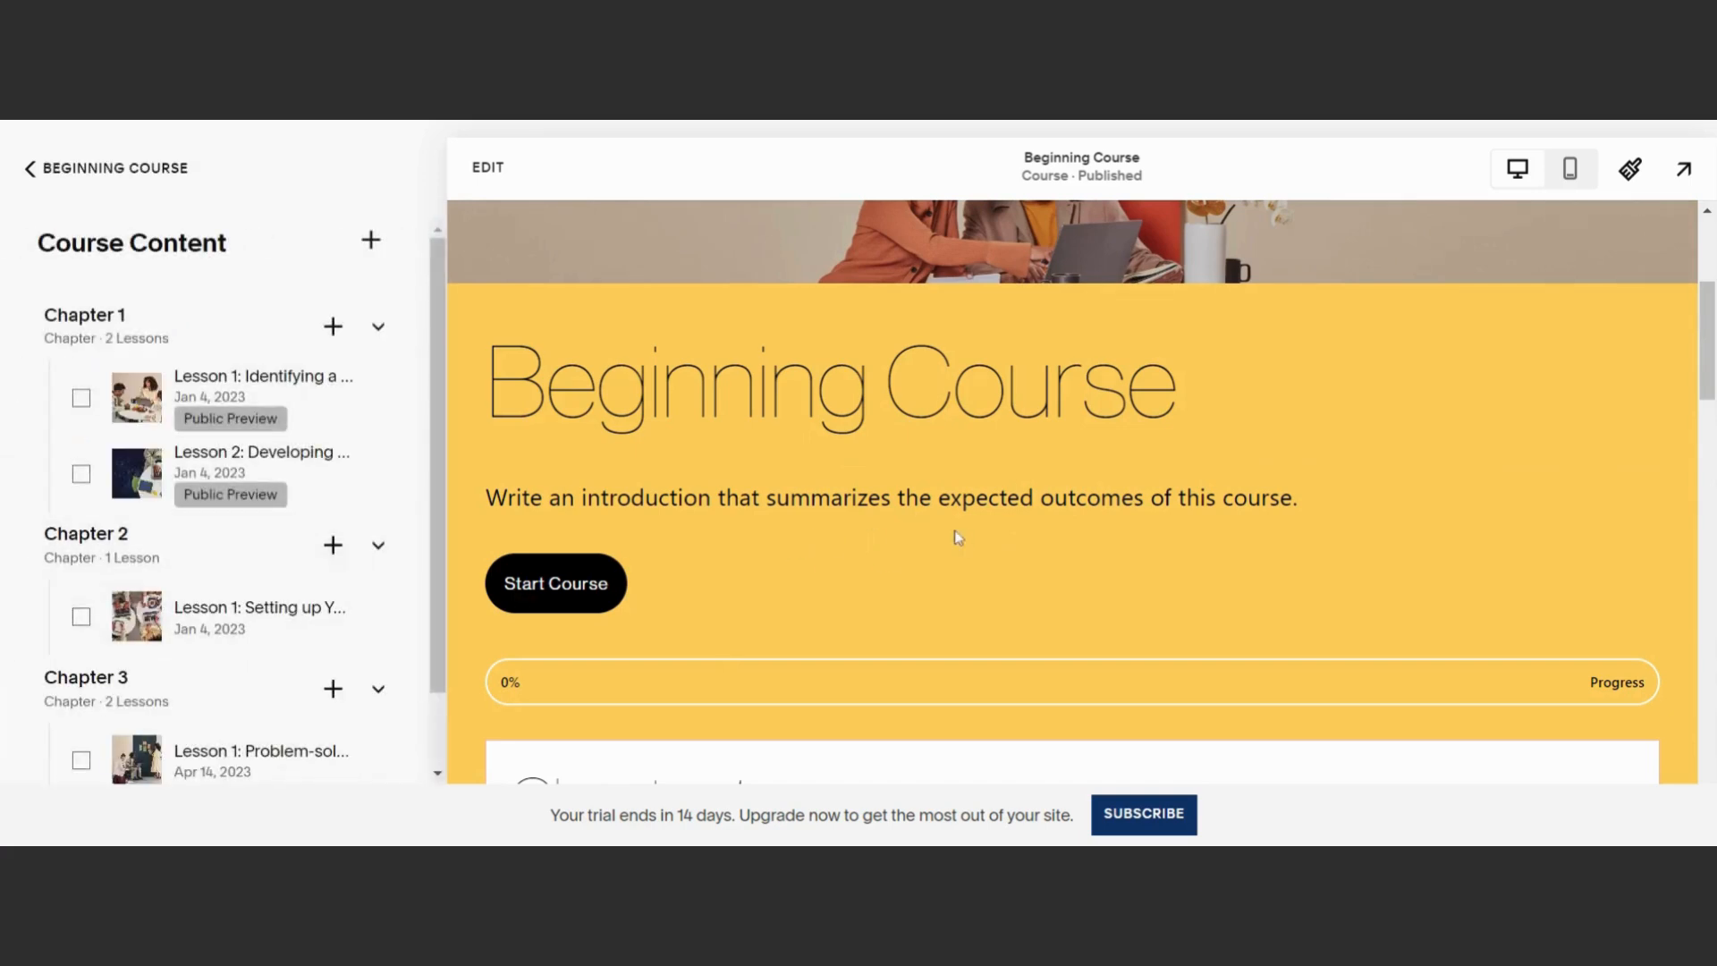
Start a new lesson in Chapter 1, view its video options, and discard the lesson
click(332, 327)
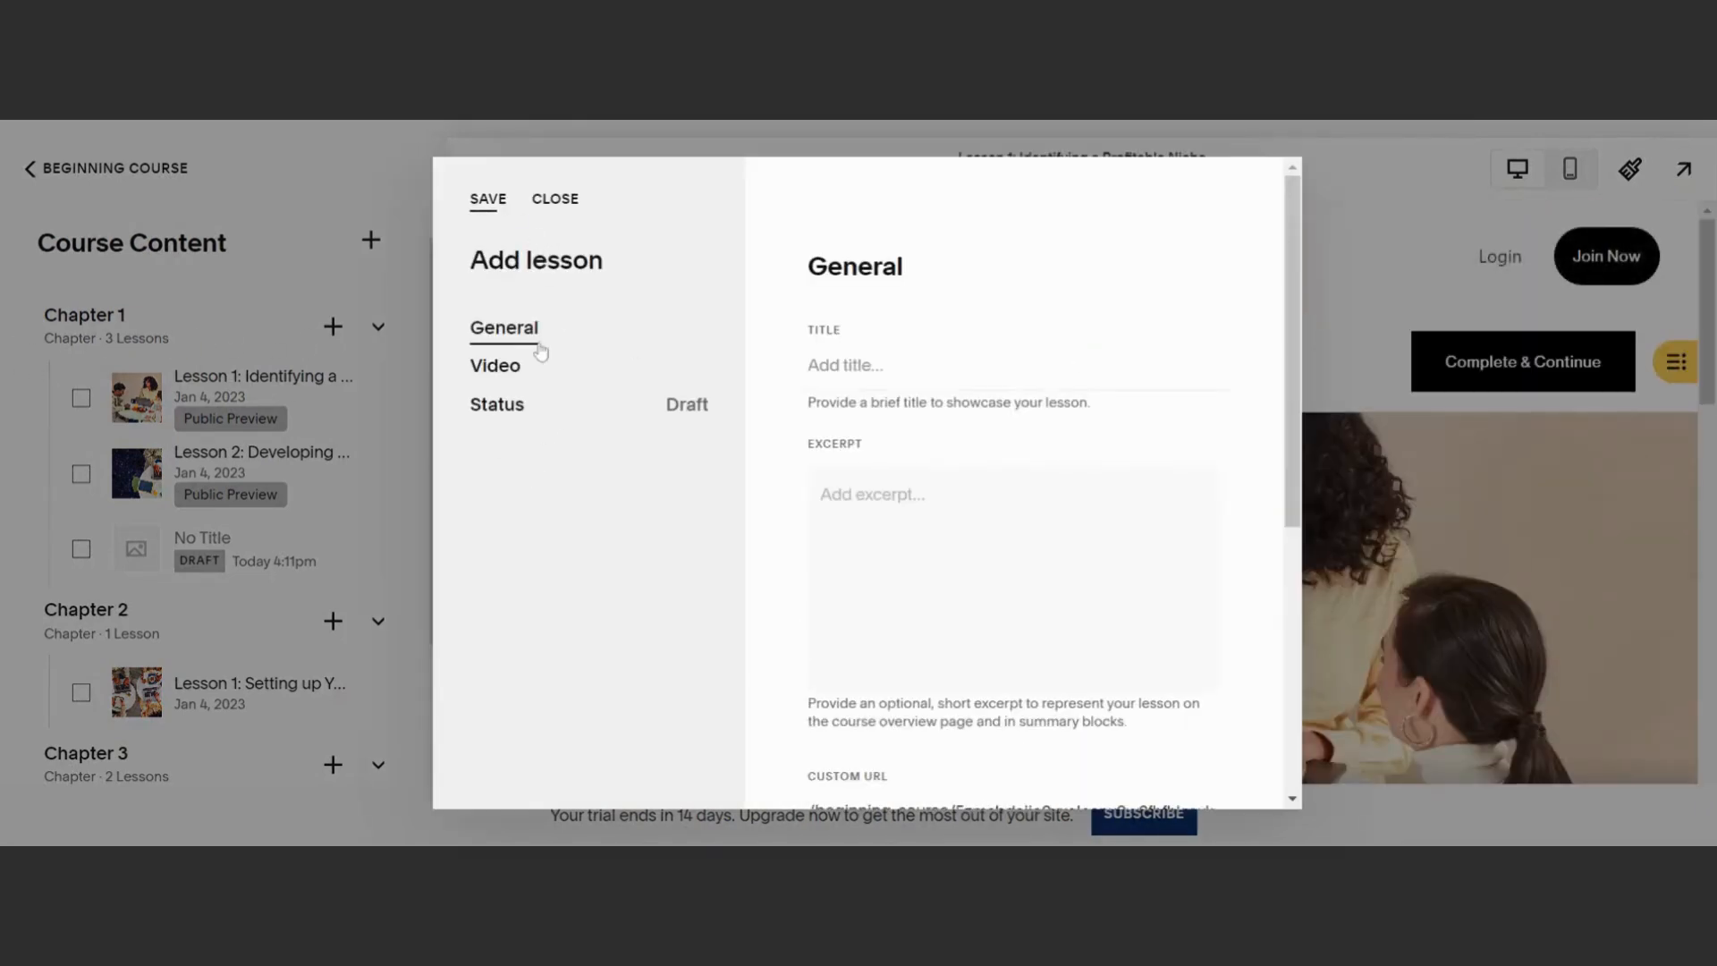
click(504, 383)
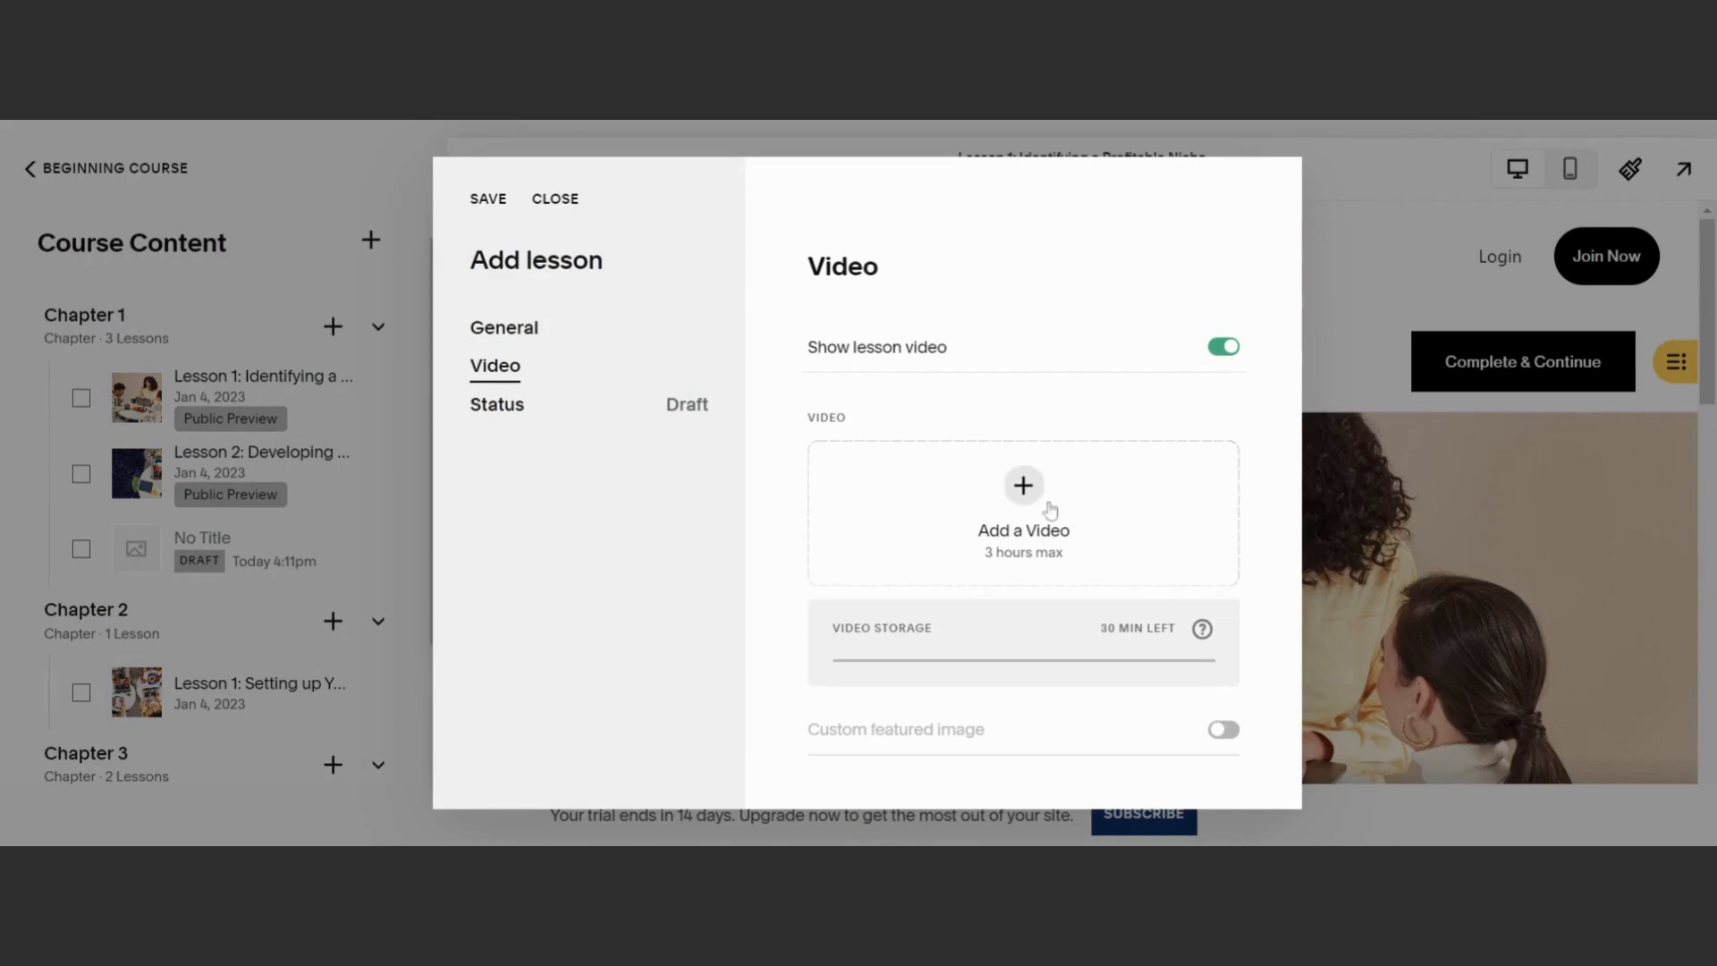
click(554, 200)
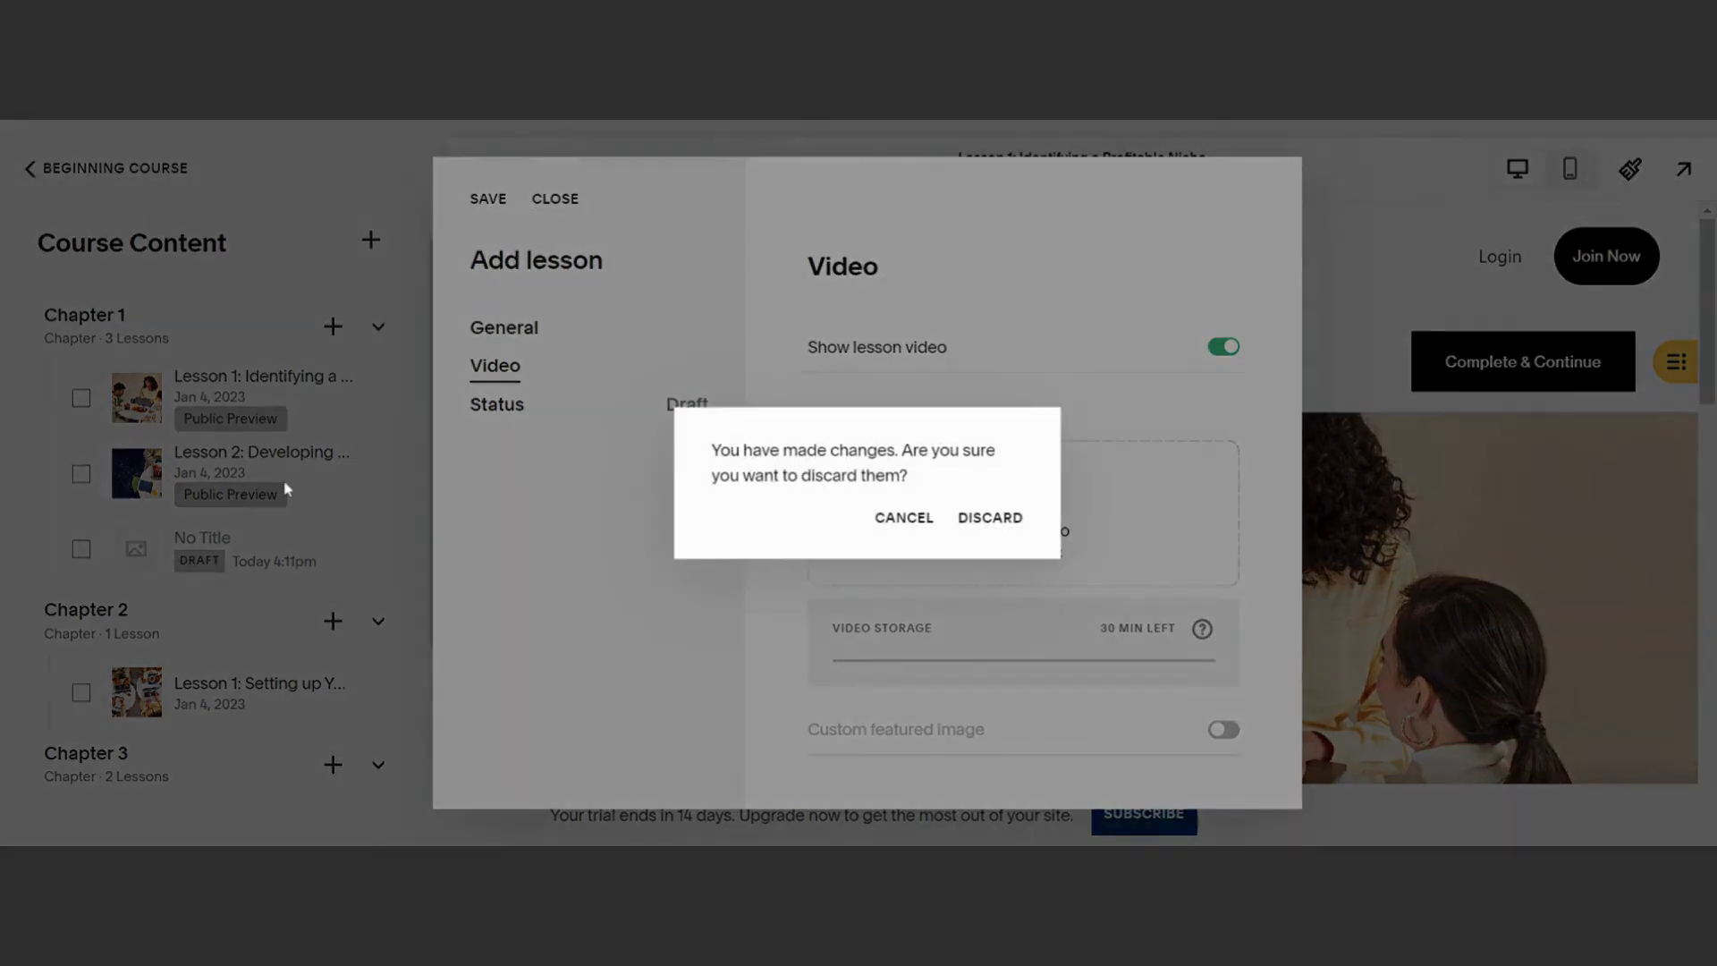
click(1026, 519)
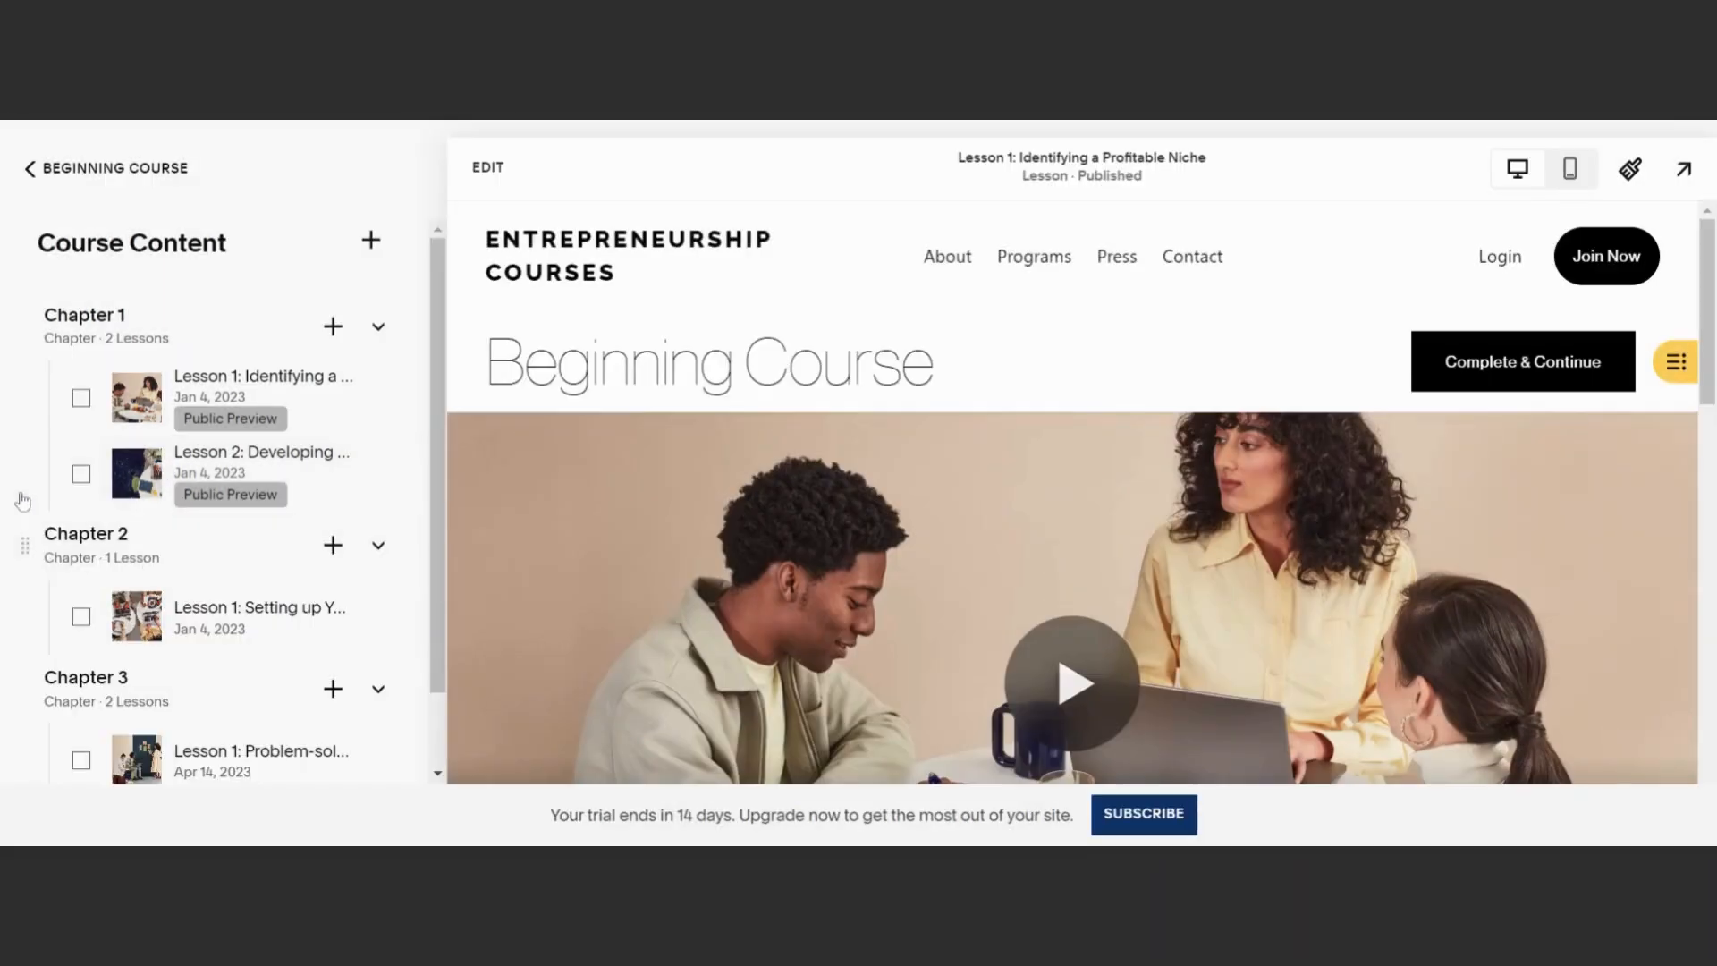
Move Lesson 2 from Chapter 1 to Chapter 2, below Setting up, and check the chapter list
drag(23, 477, 172, 599)
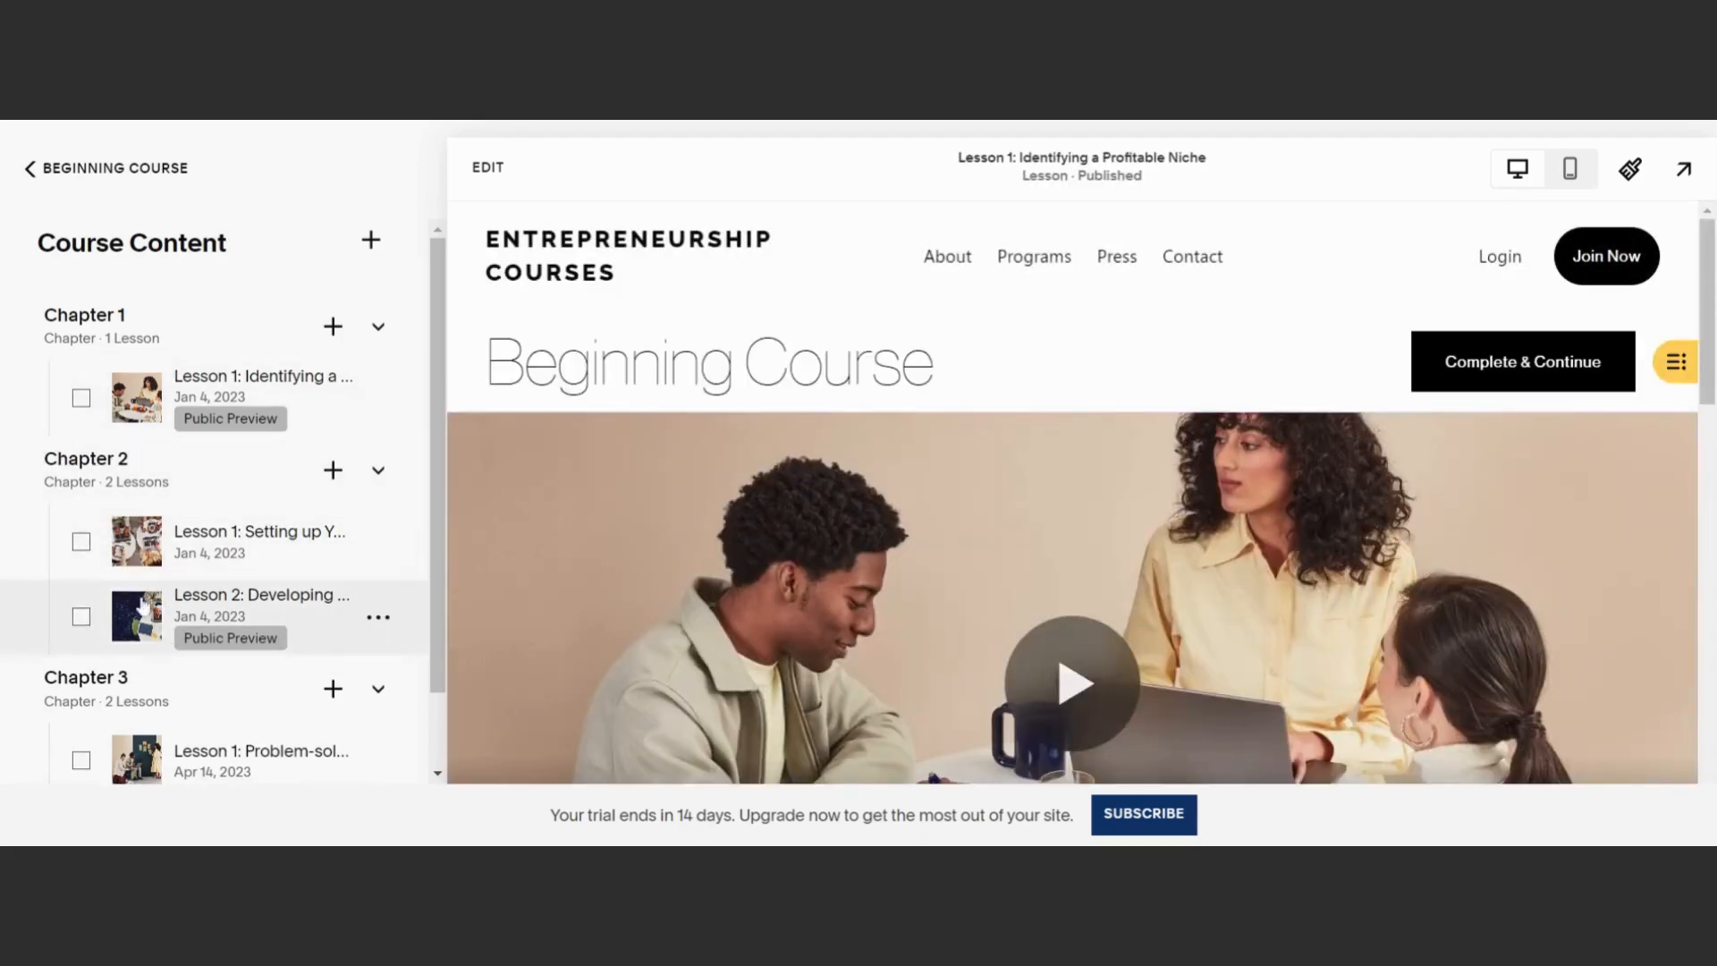
scroll(148, 647, down, 1)
scroll(147, 647, down, 2)
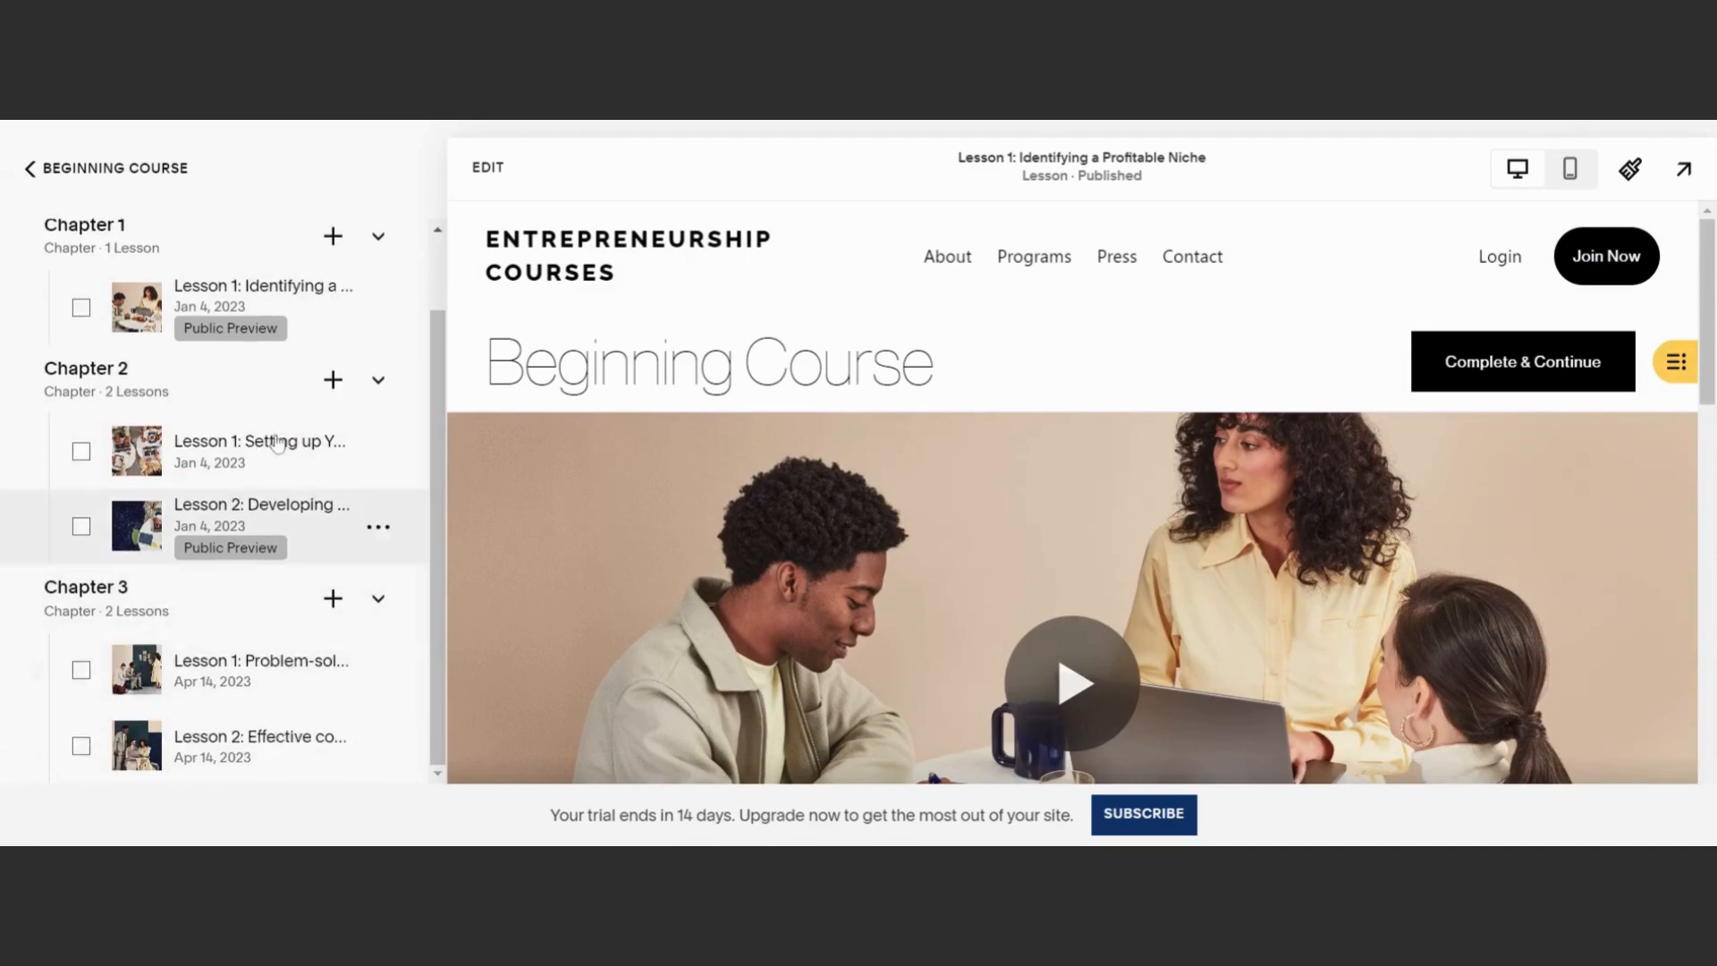
scroll(148, 536, up, 3)
Add a chapter titled "New Chapter" to the course content and start creating another lesson
click(367, 255)
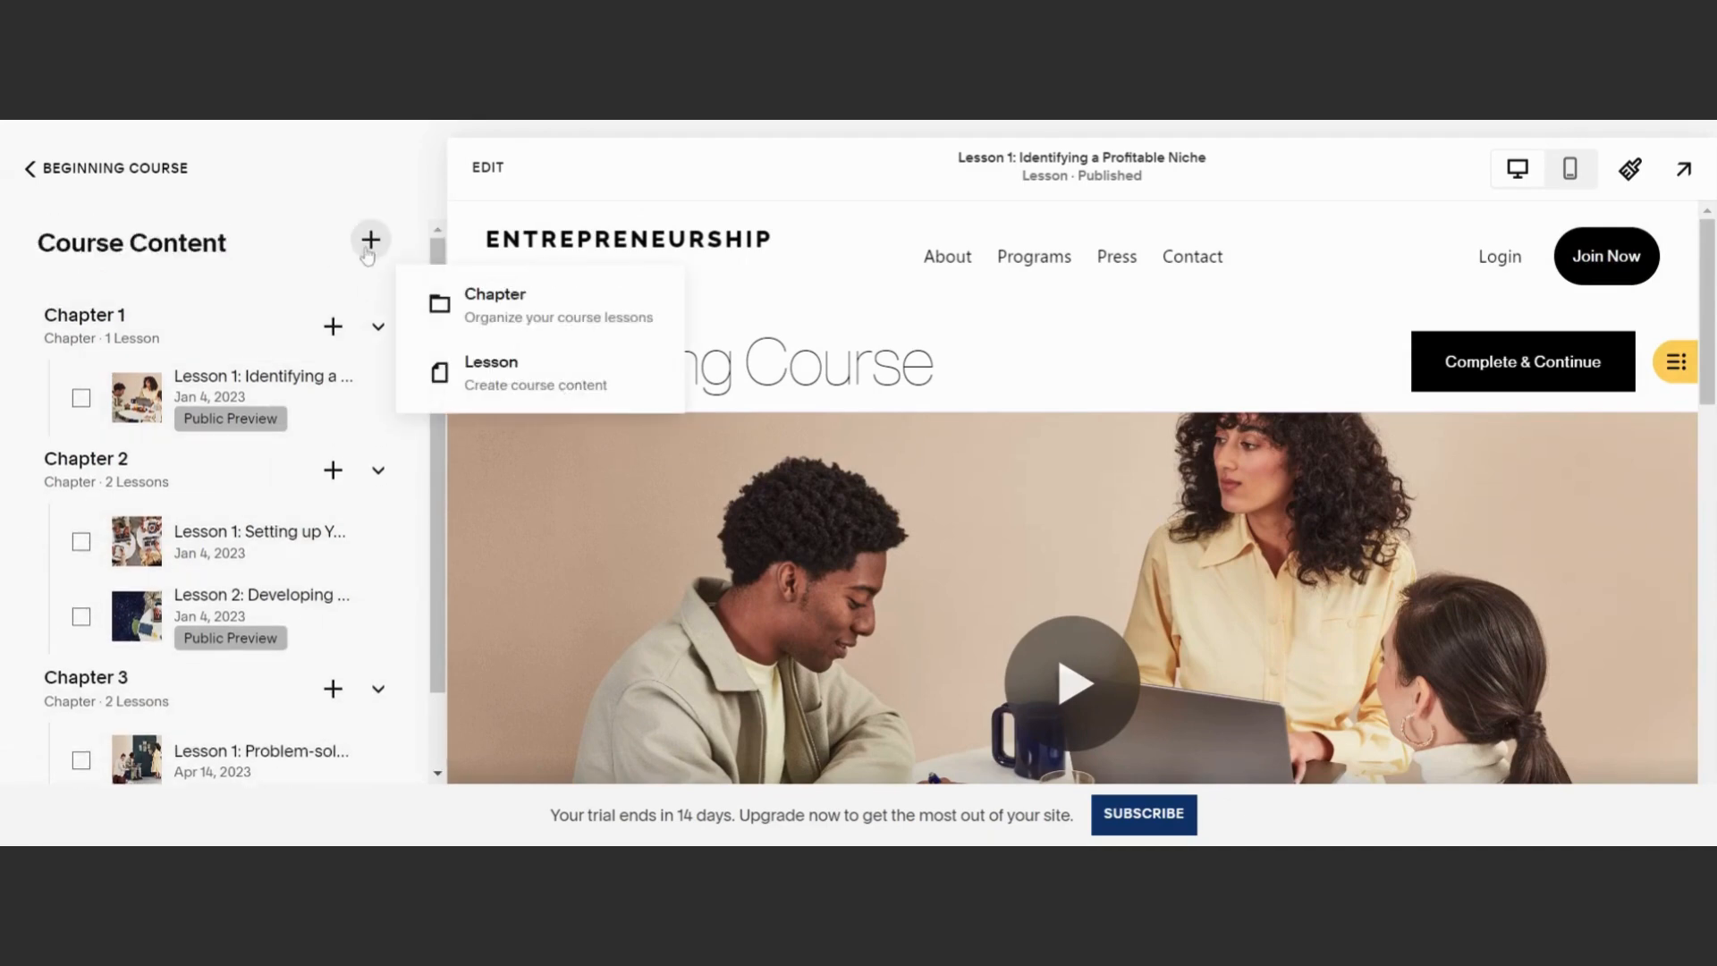
click(594, 295)
click(1043, 575)
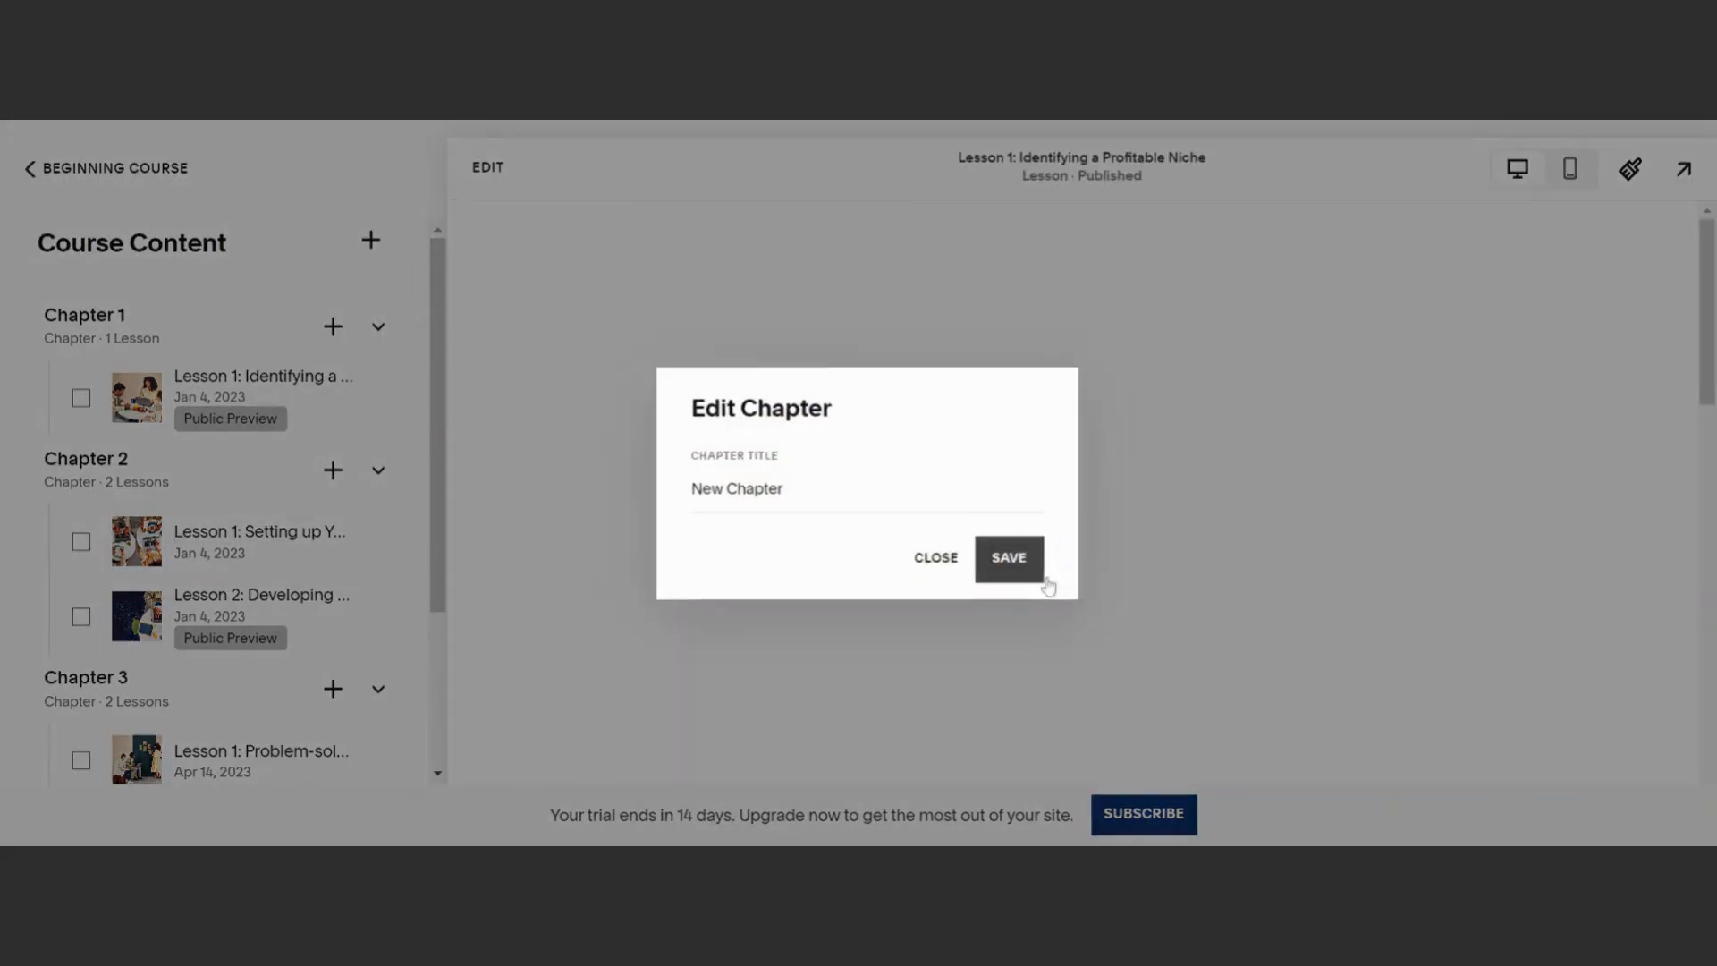
click(388, 246)
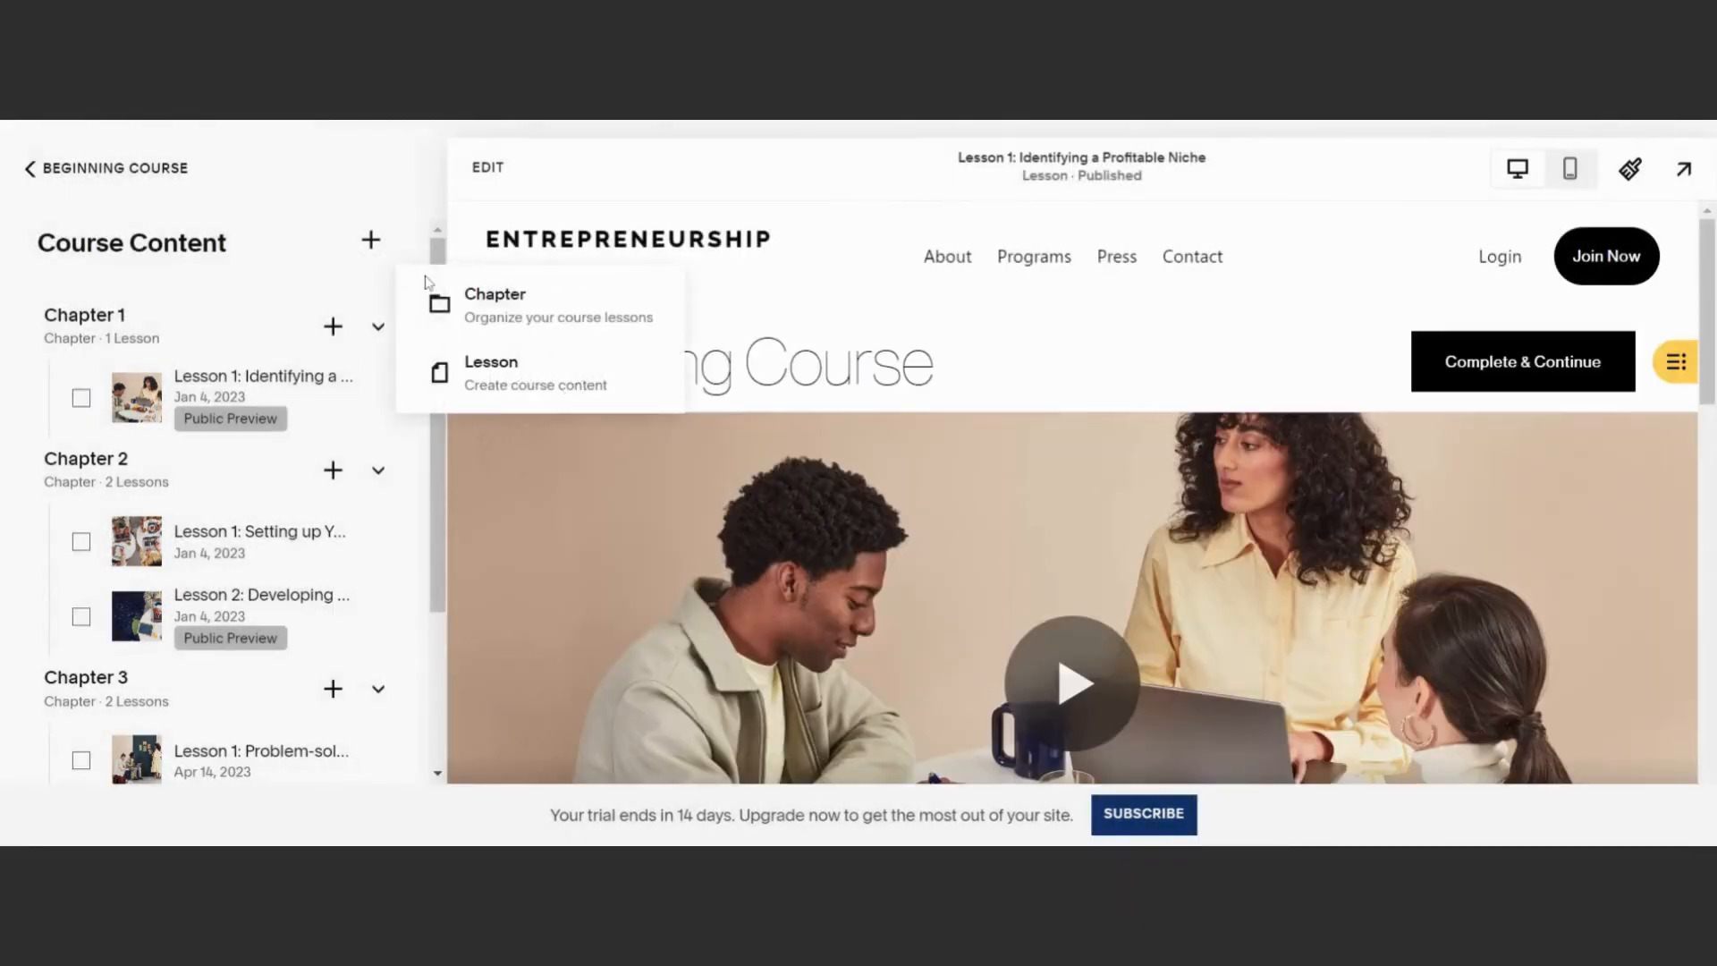
click(501, 383)
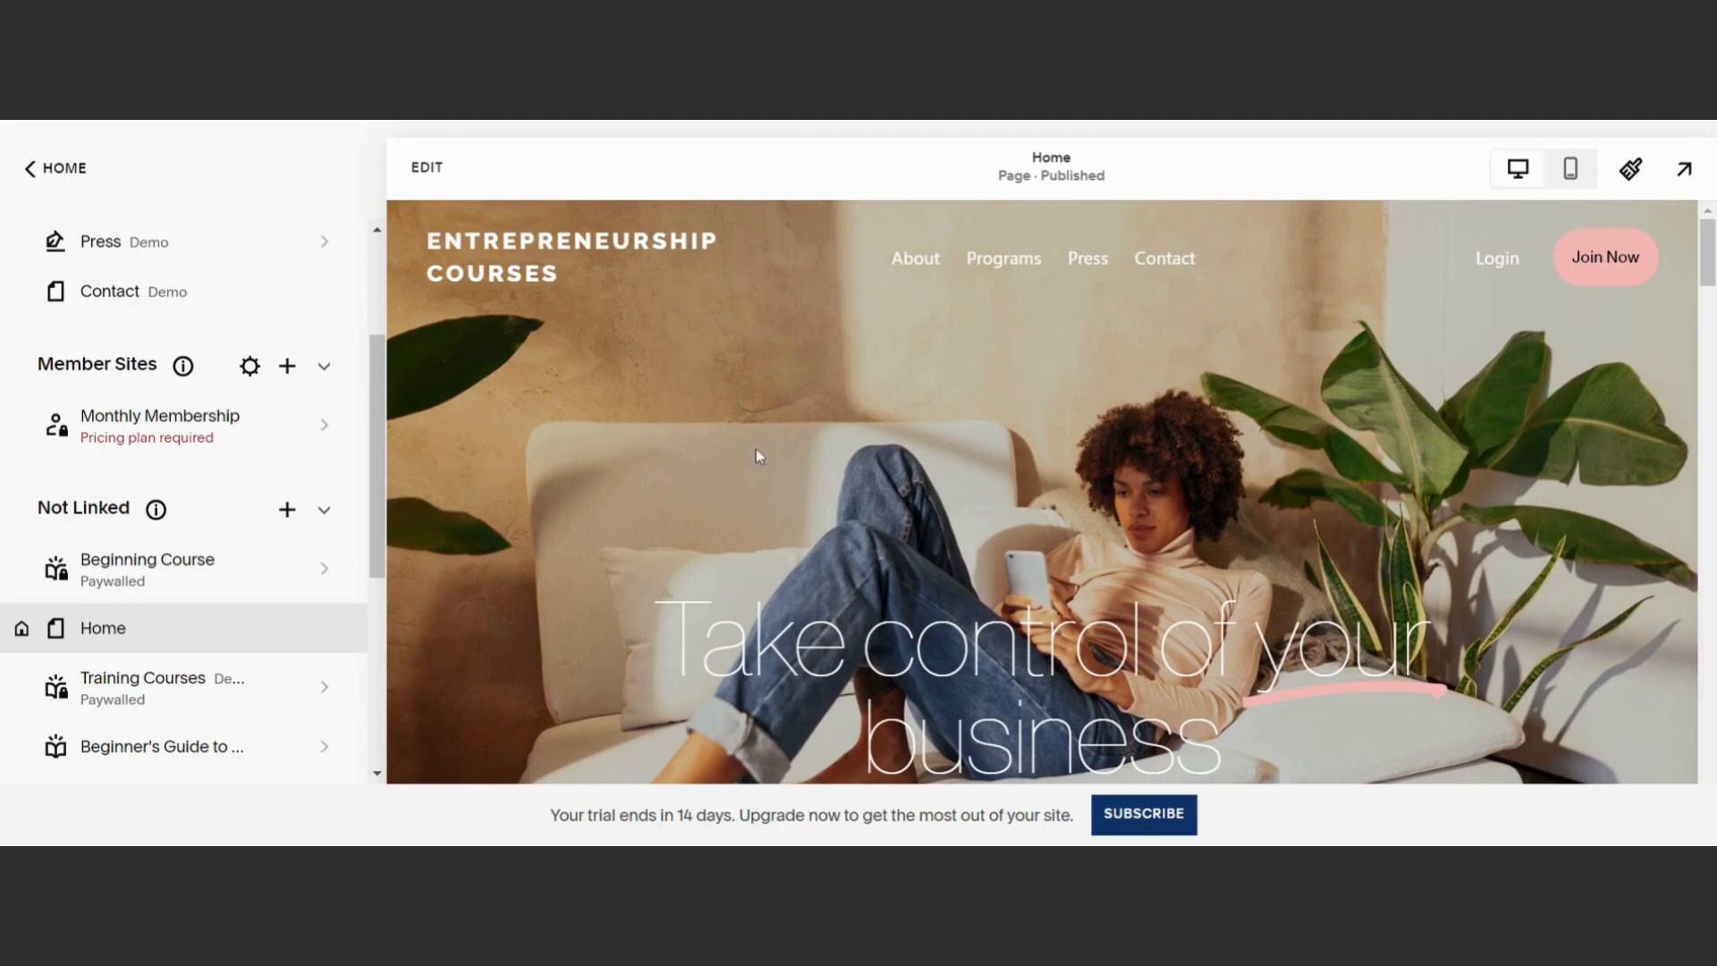
Look over the Home page's headline section and open the page for editing
scroll(1265, 411, down, 3)
scroll(1322, 447, down, 3)
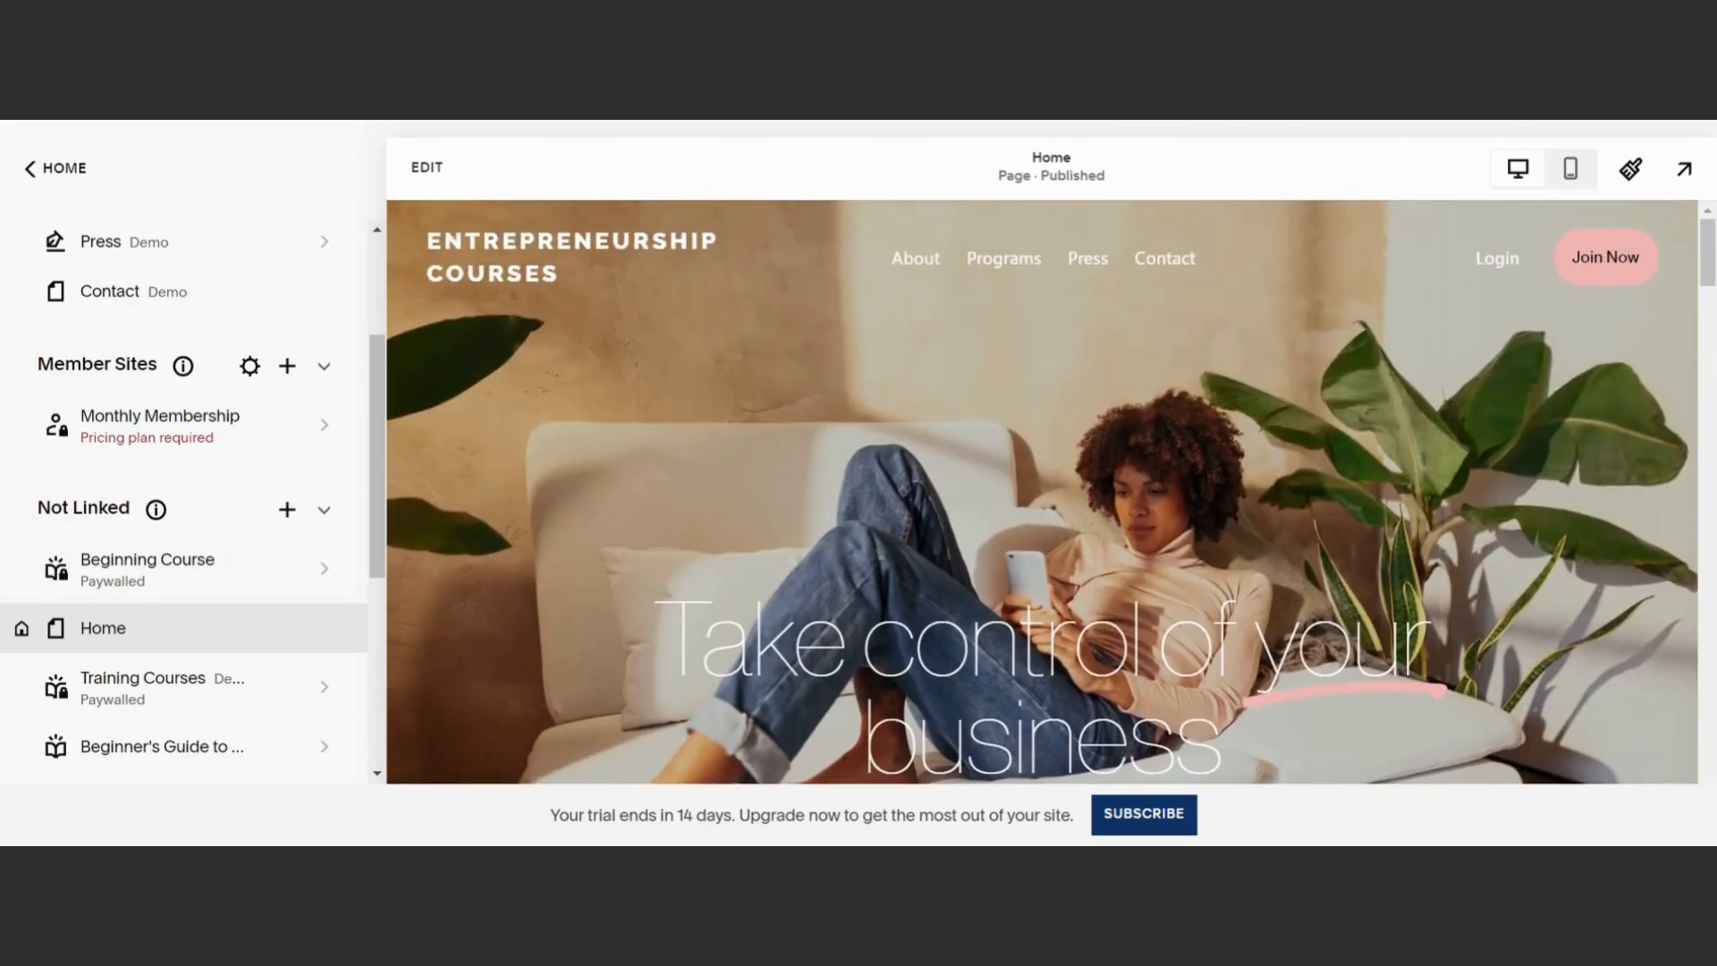
scroll(1042, 492, down, 3)
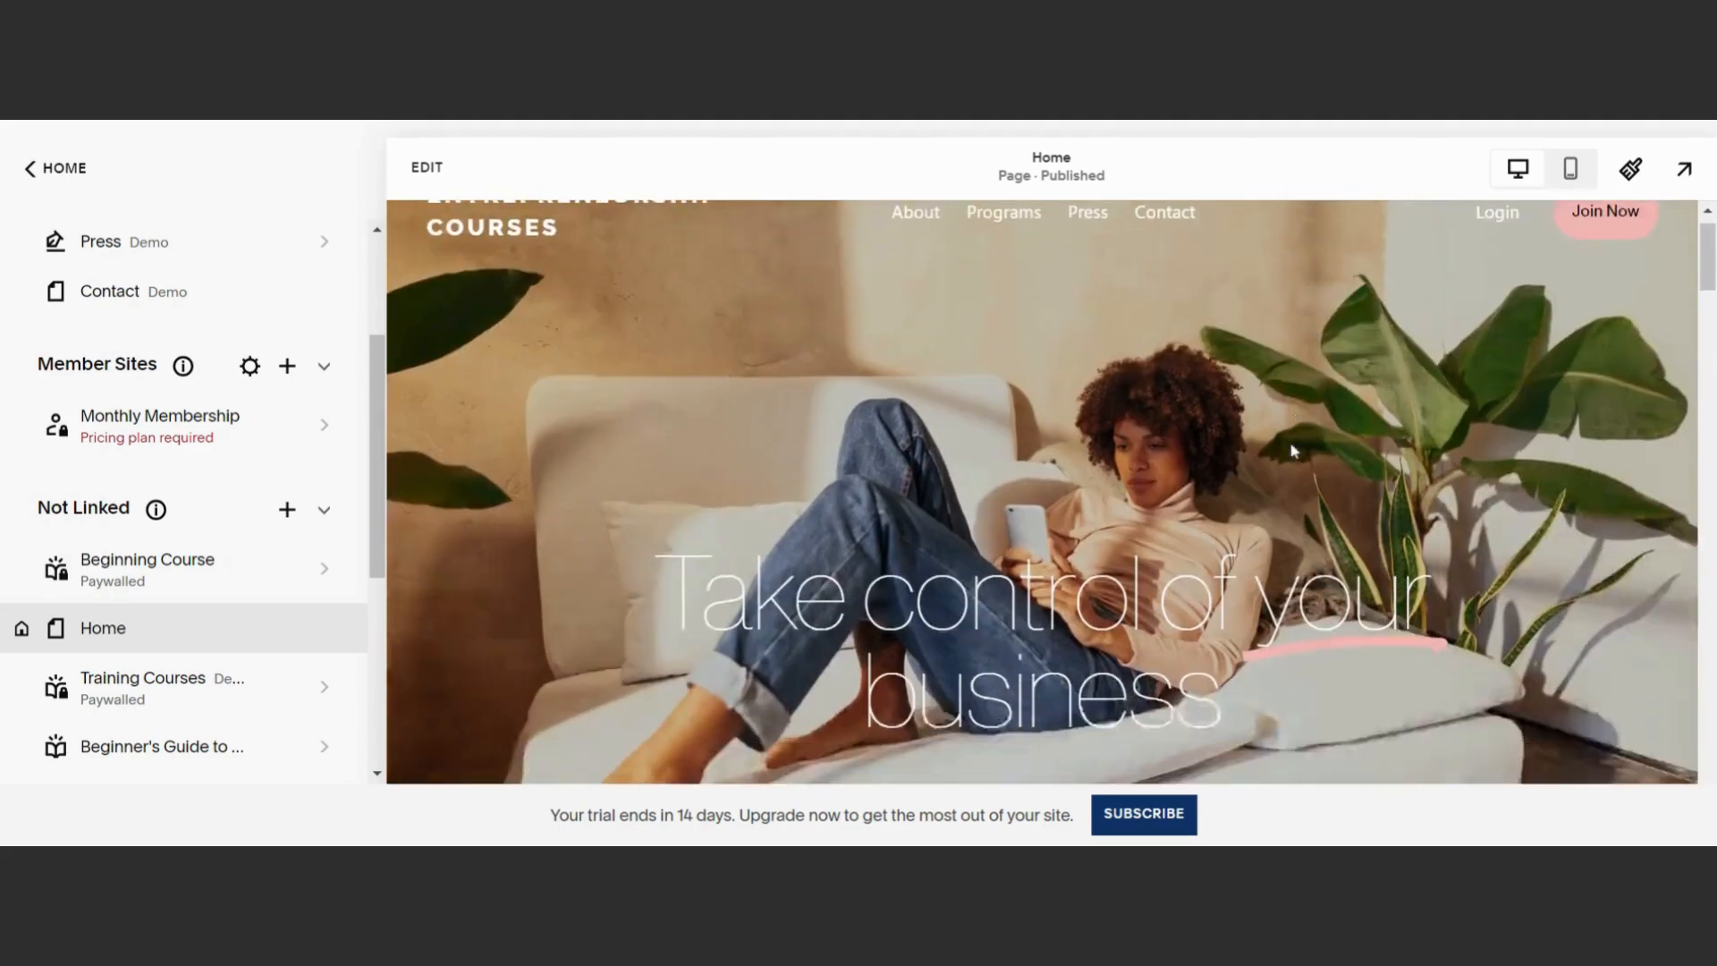
drag(658, 416, 1230, 507)
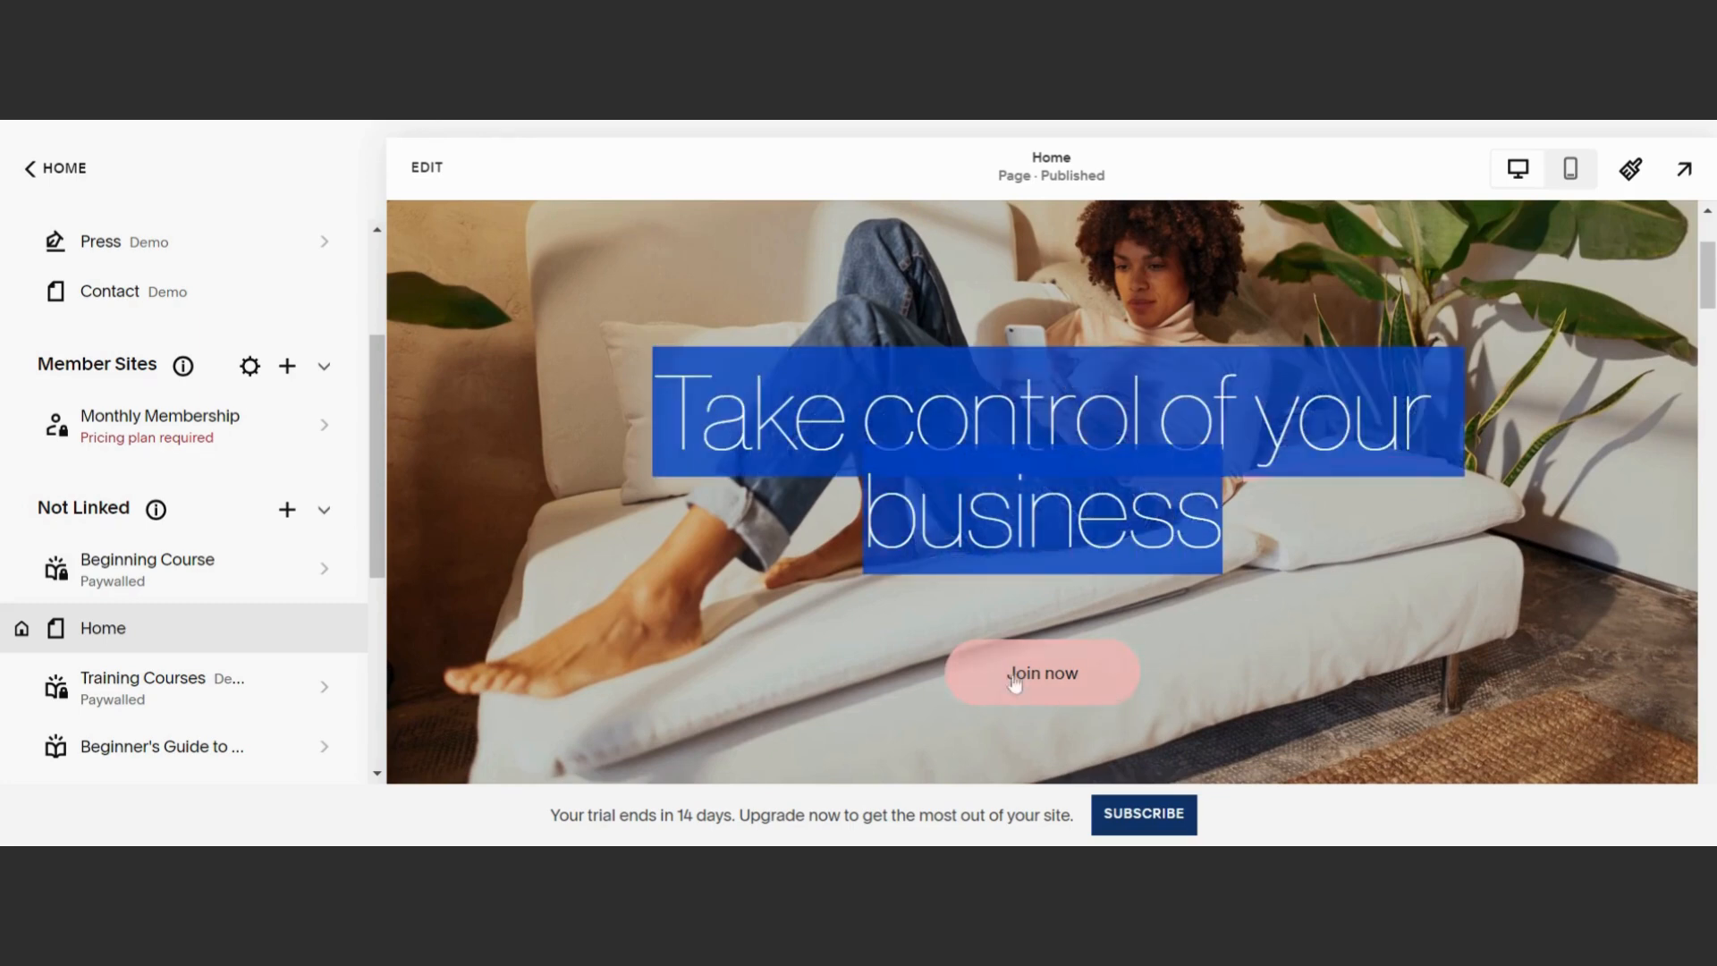
scroll(1114, 671, up, 3)
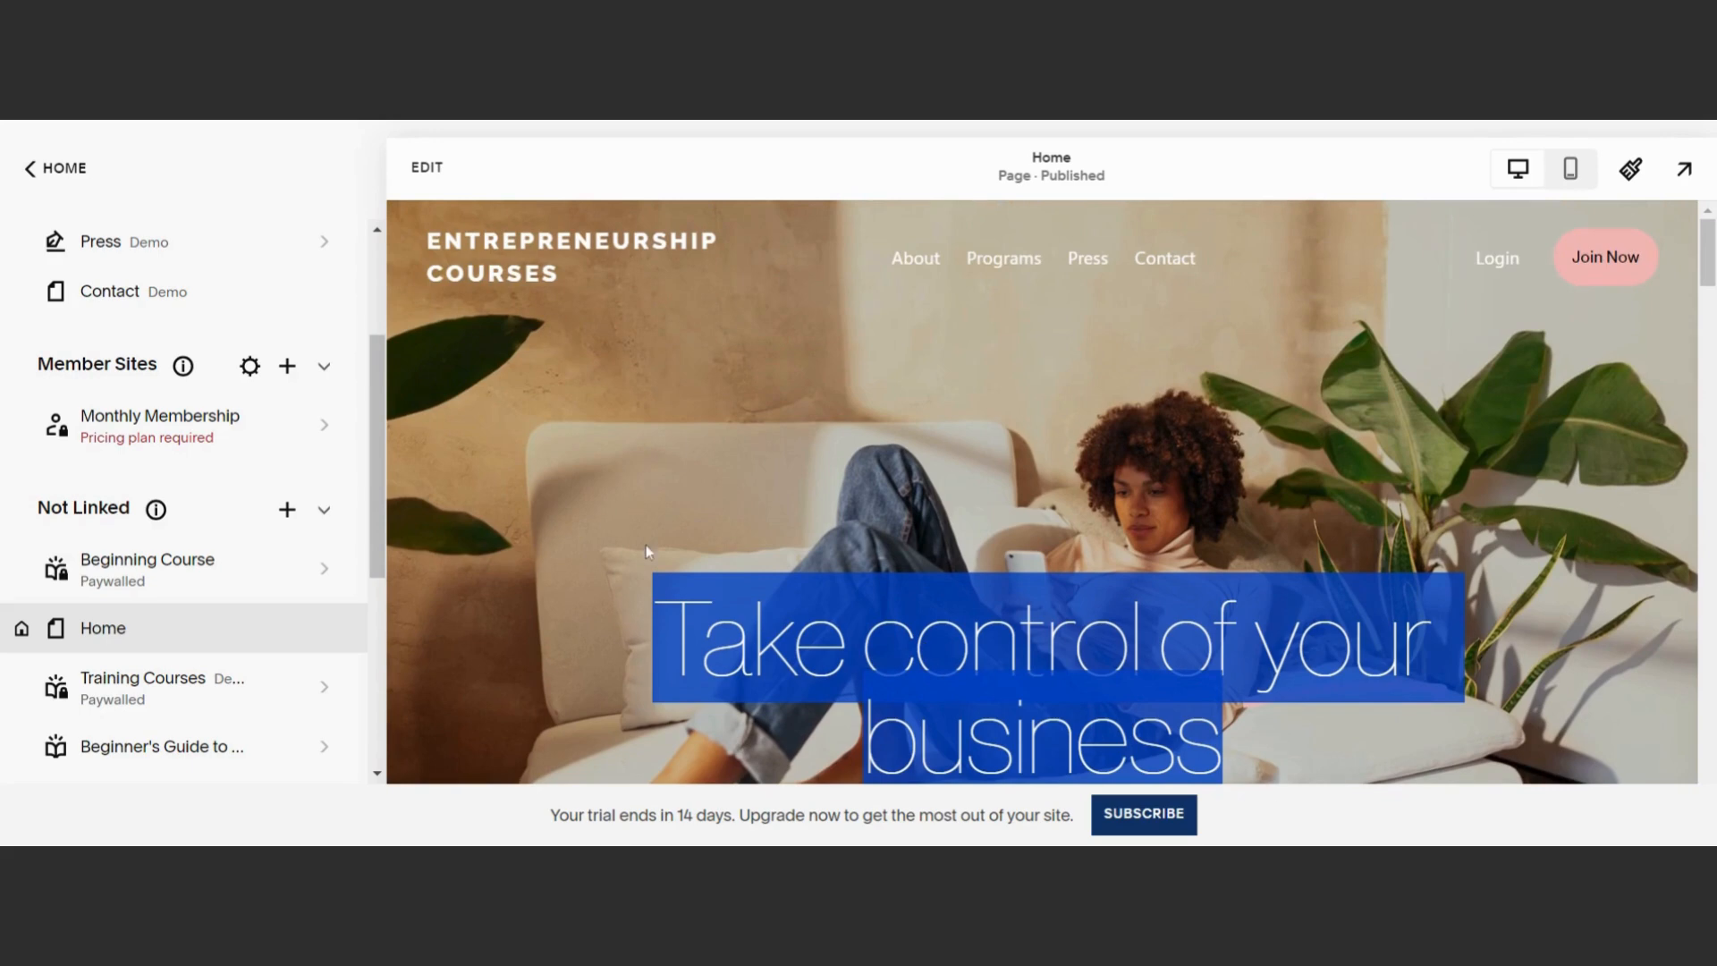
click(672, 524)
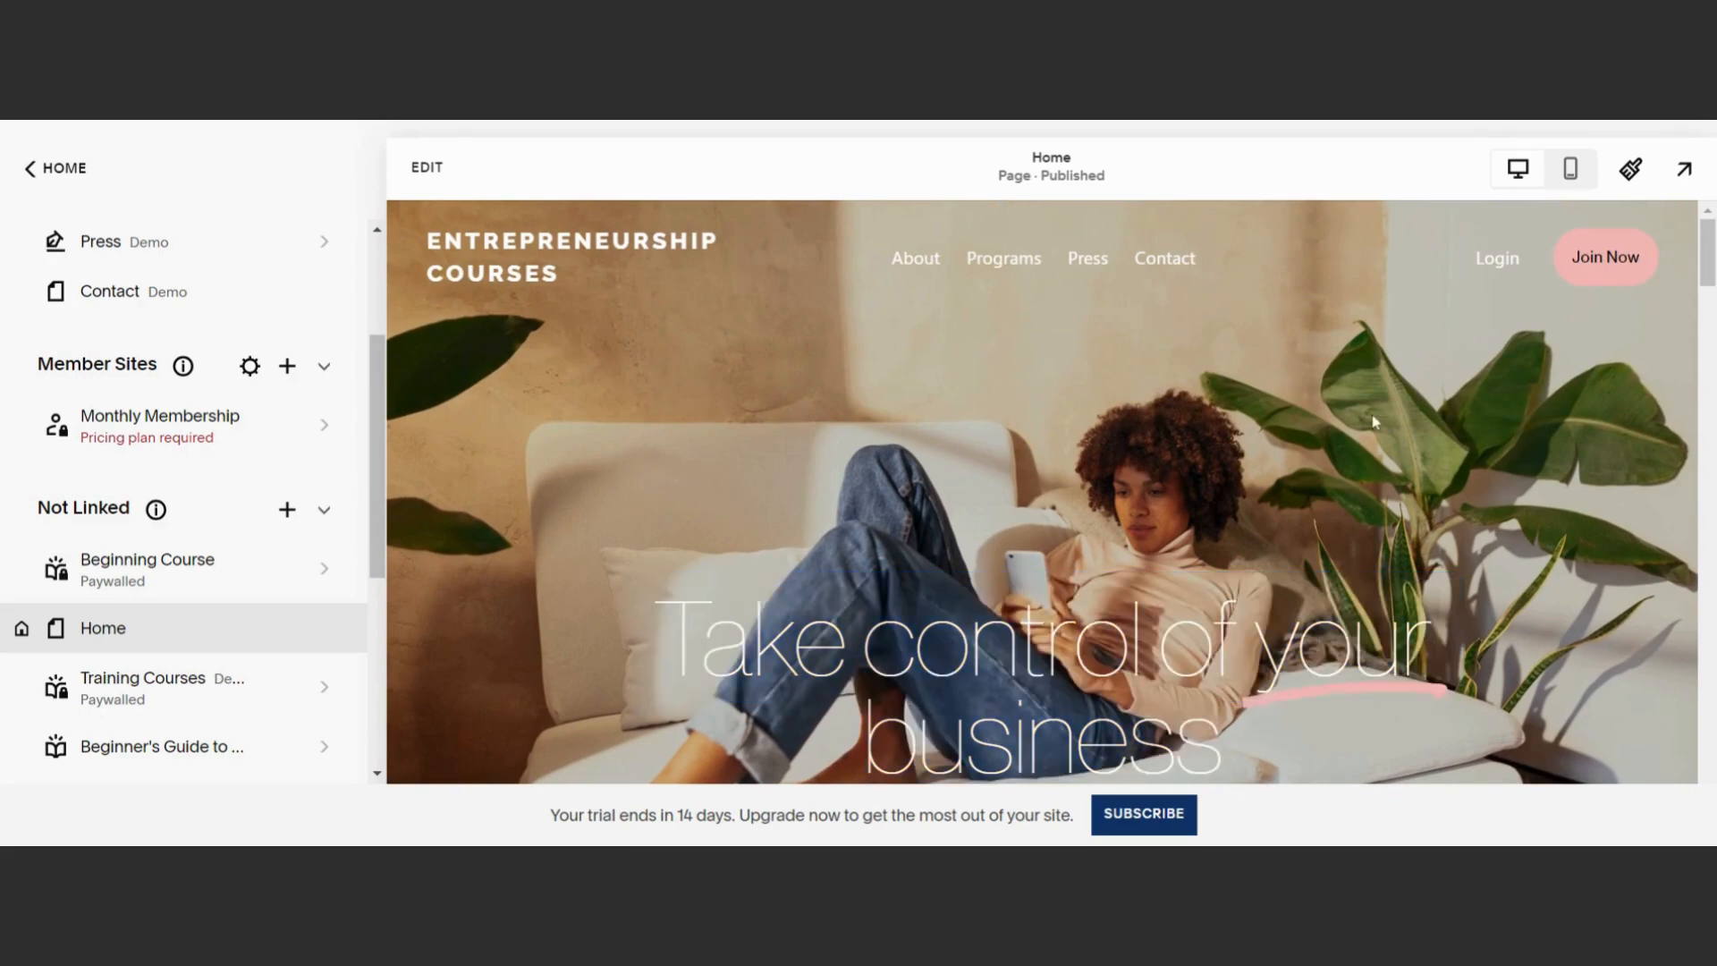
click(445, 170)
scroll(1082, 631, down, 5)
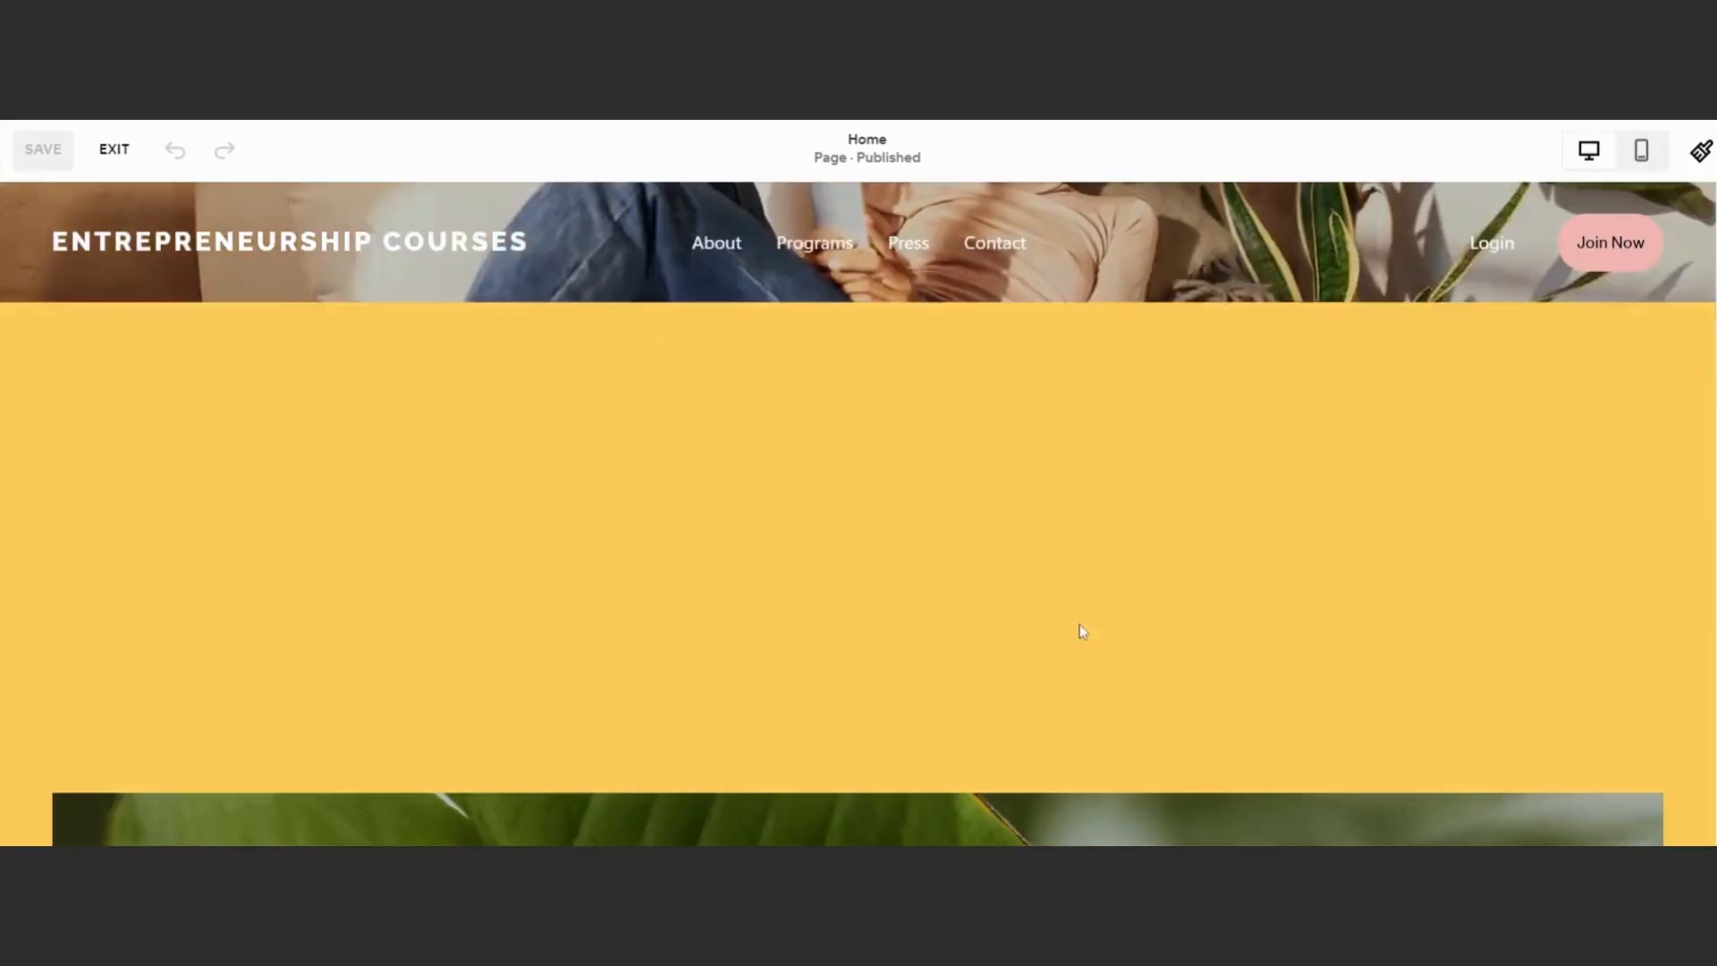
scroll(706, 502, up, 5)
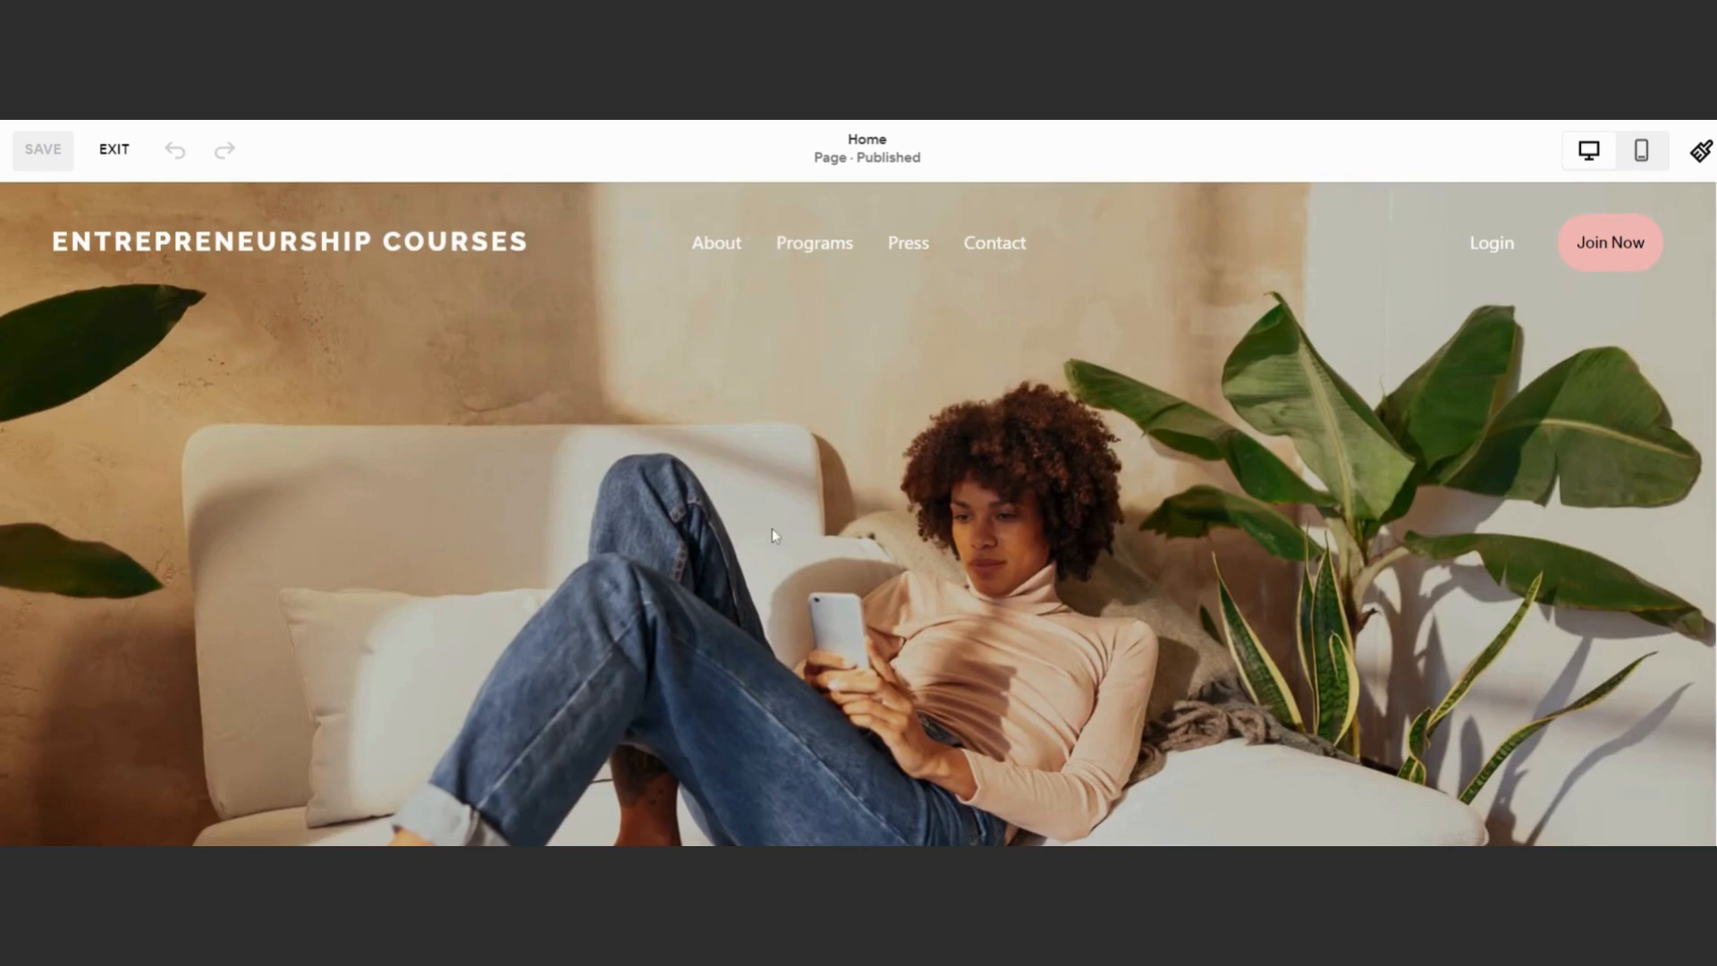
scroll(771, 529, down, 4)
scroll(697, 551, up, 3)
Move the "Take control of your business" text block and the Join now button higher in the hero section
click(650, 566)
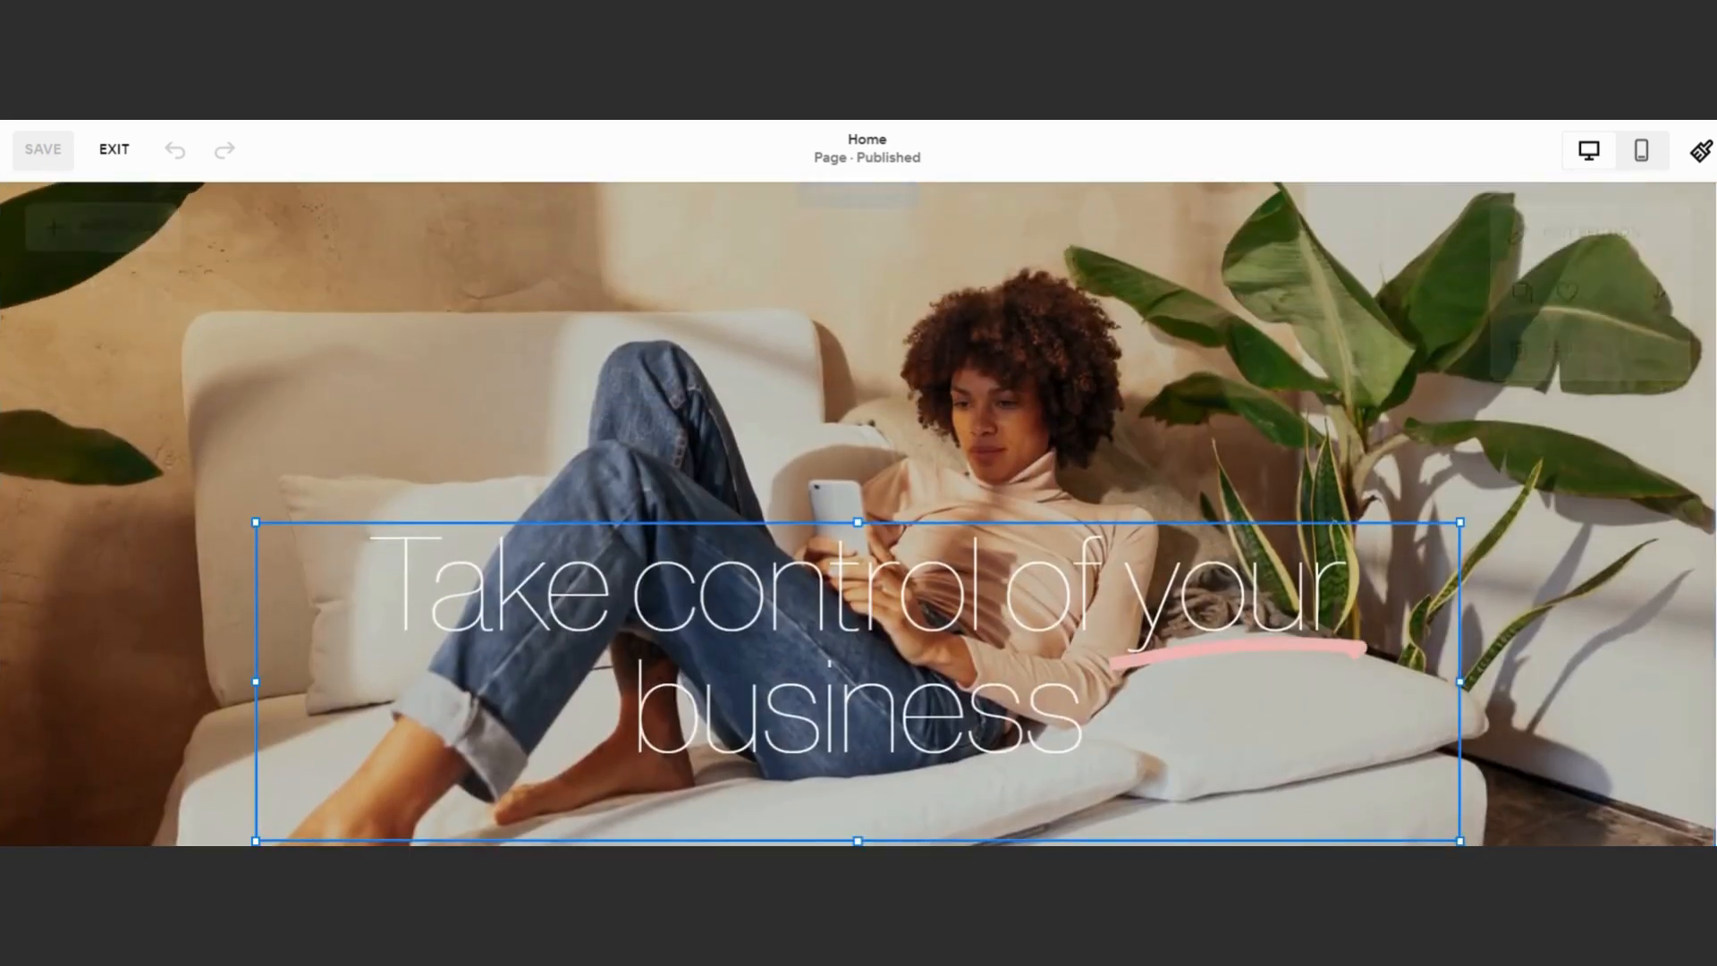
scroll(649, 565, up, 1)
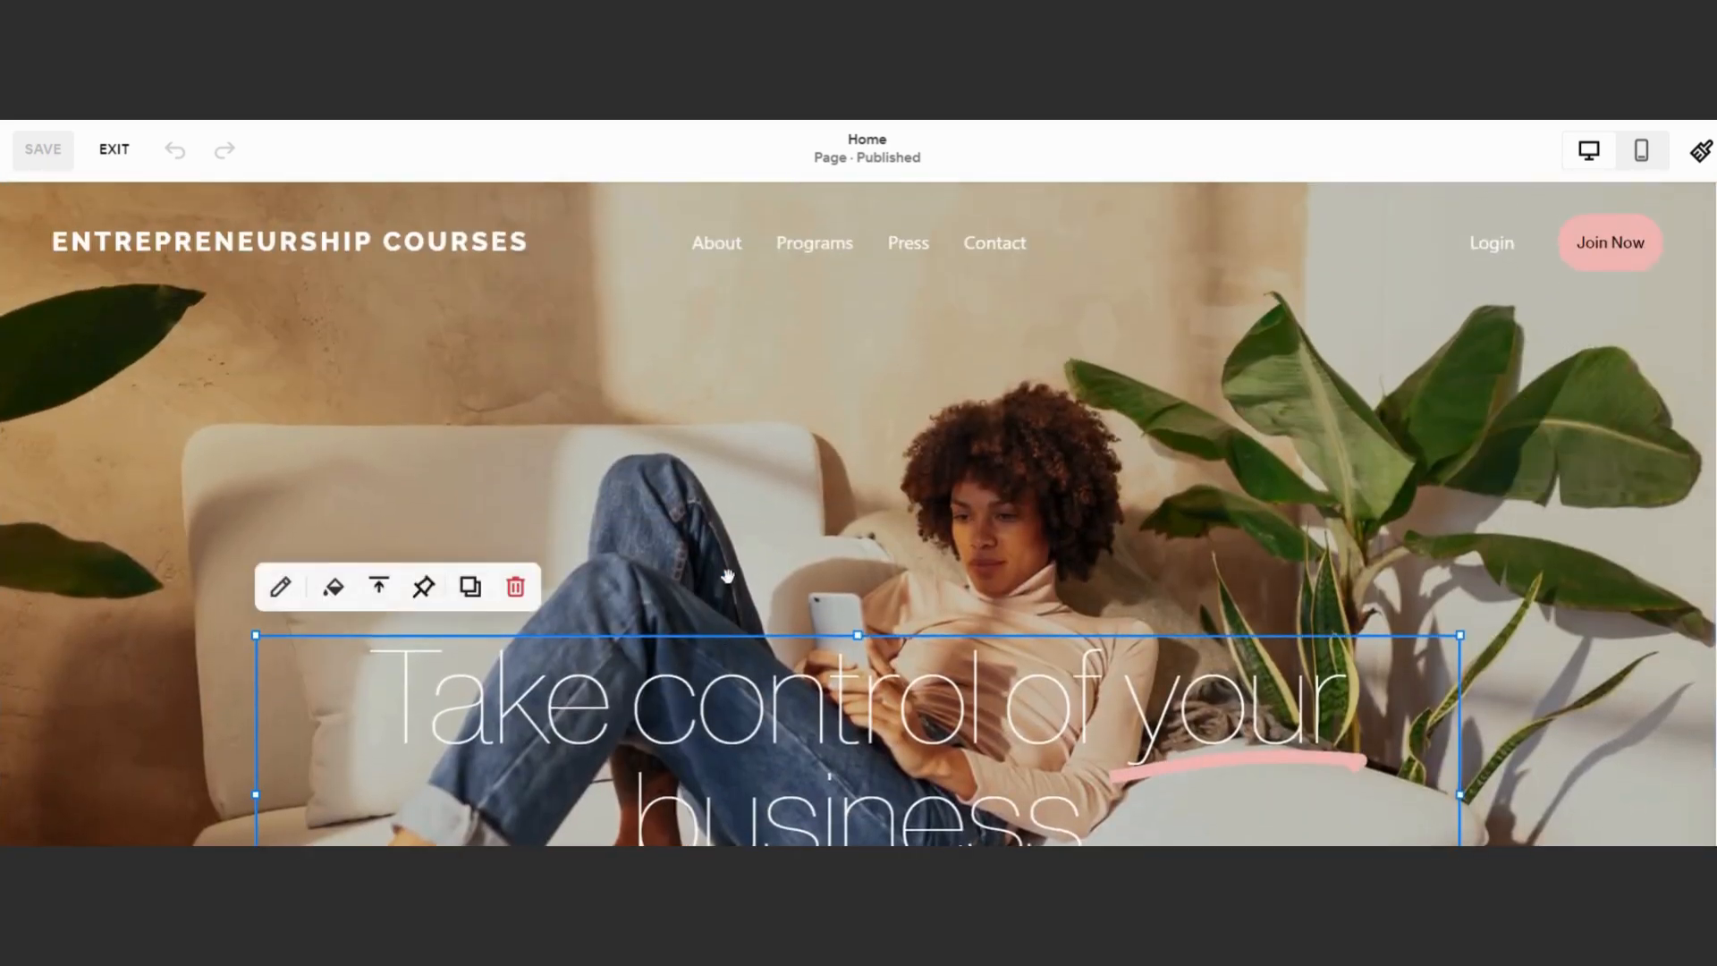
click(642, 583)
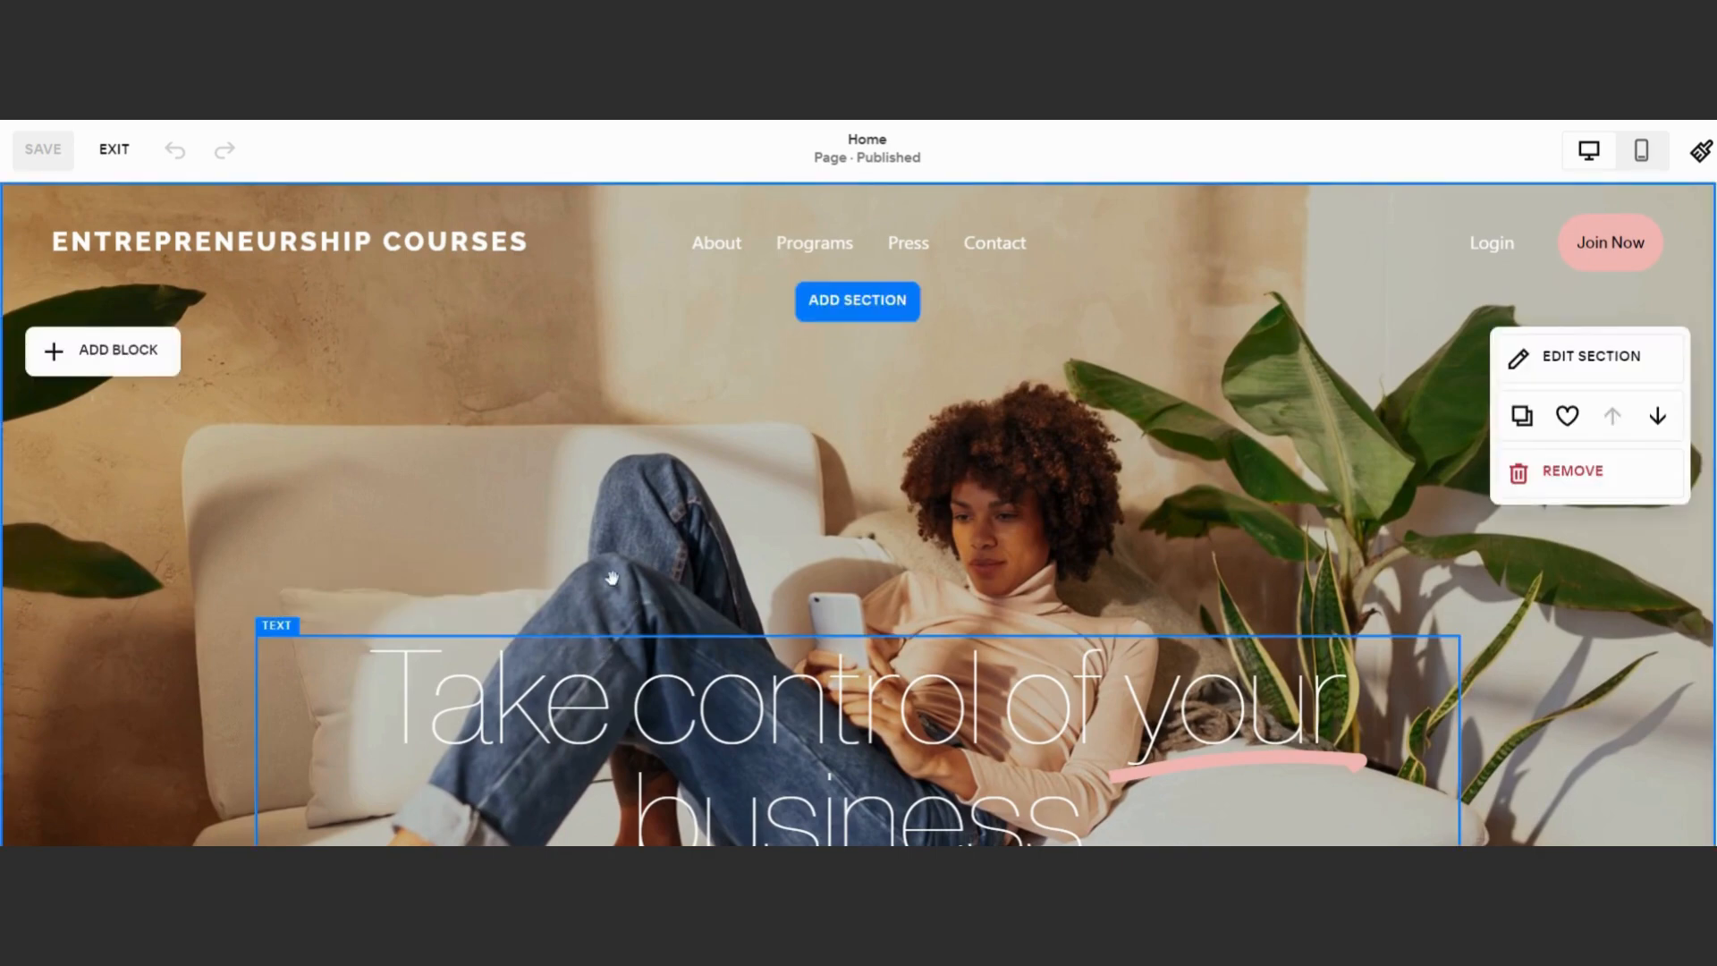
drag(613, 578, 611, 436)
scroll(840, 647, down, 3)
drag(840, 648, 840, 602)
scroll(1111, 564, up, 3)
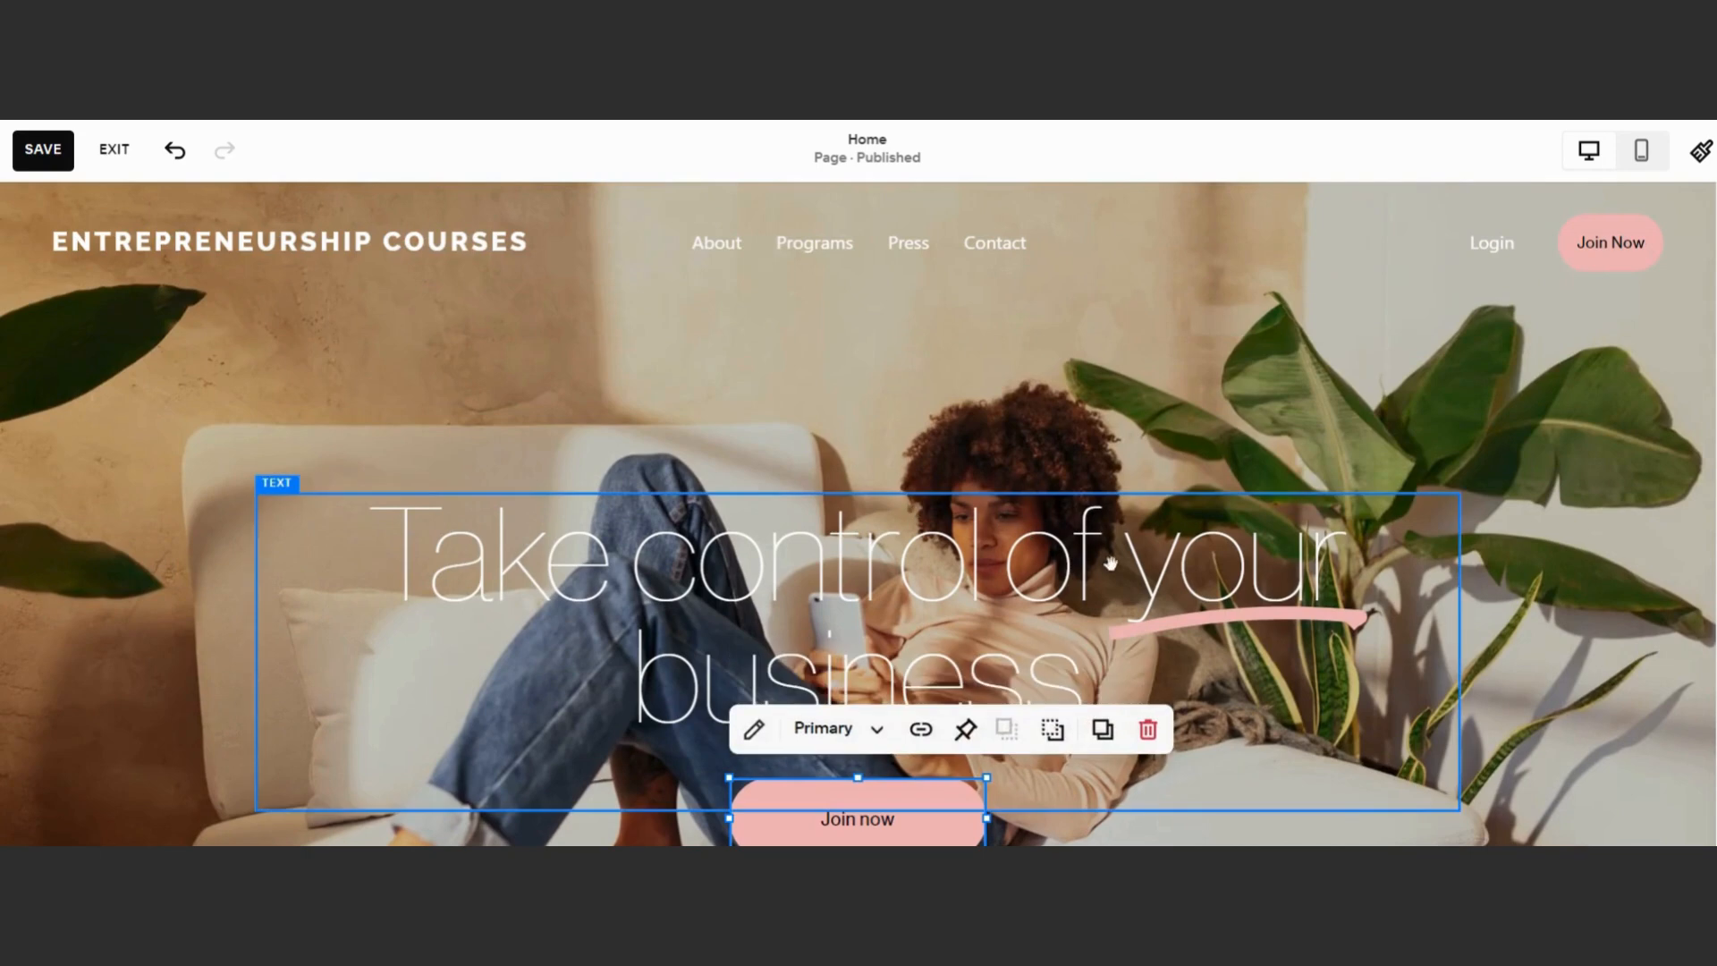
Open the hero headline "Take control of your business" for text editing and select its full text
double_click(661, 590)
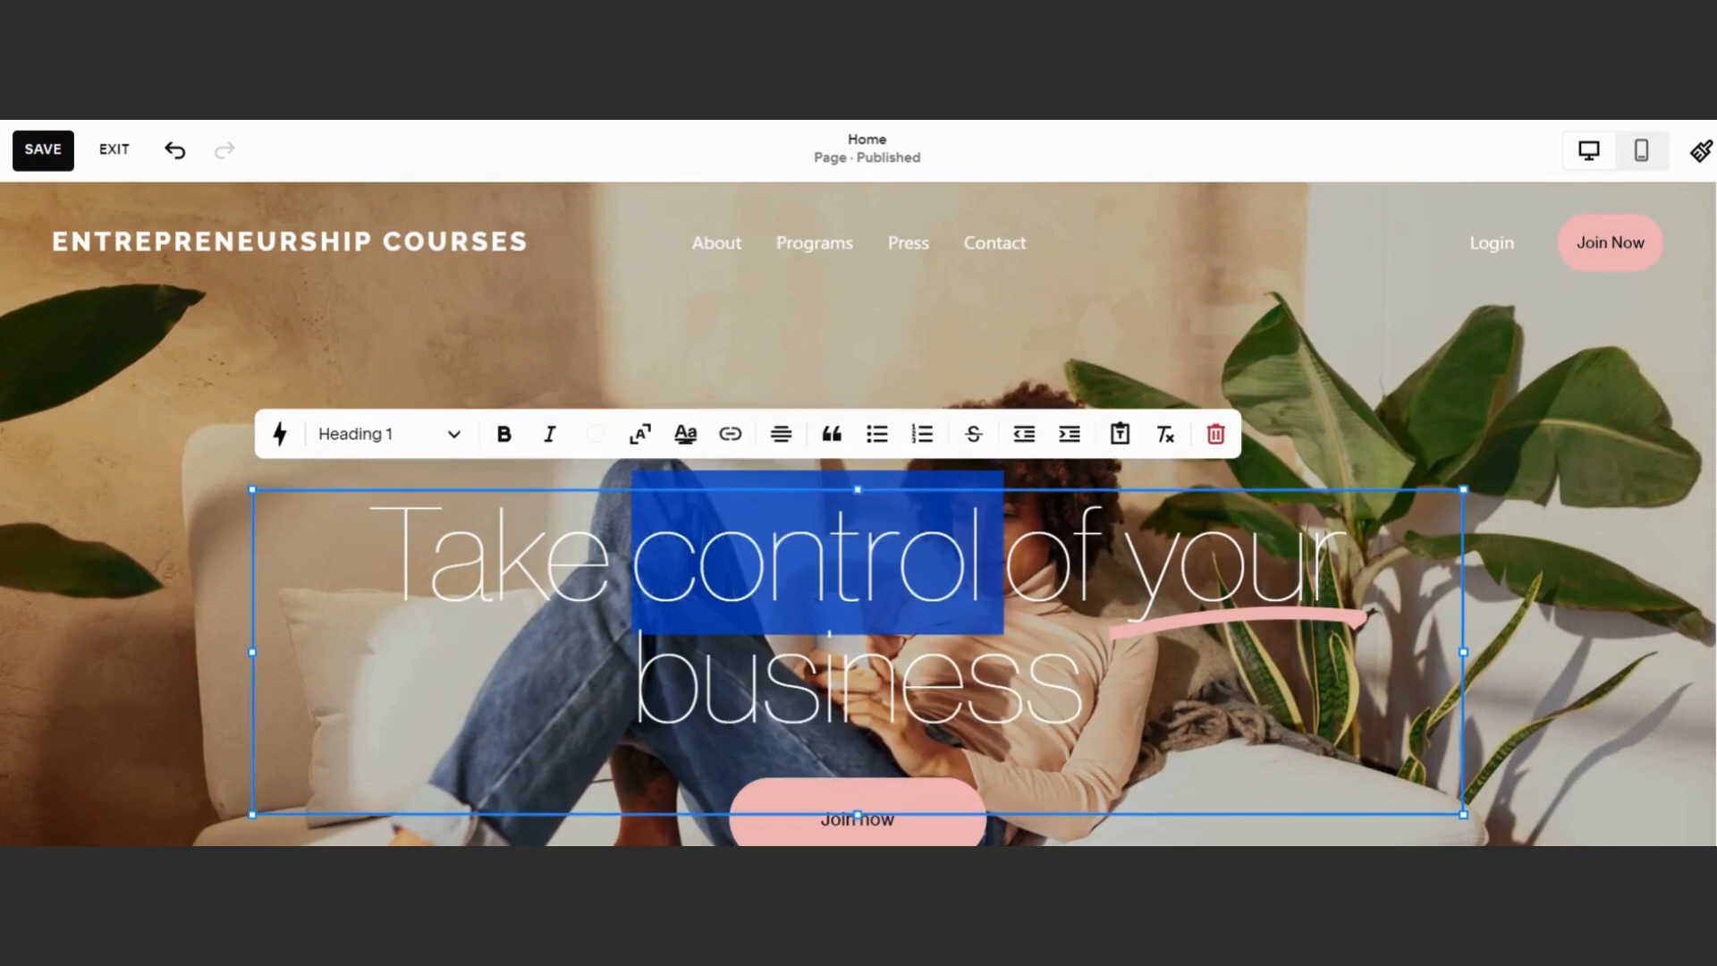
drag(372, 556, 1086, 696)
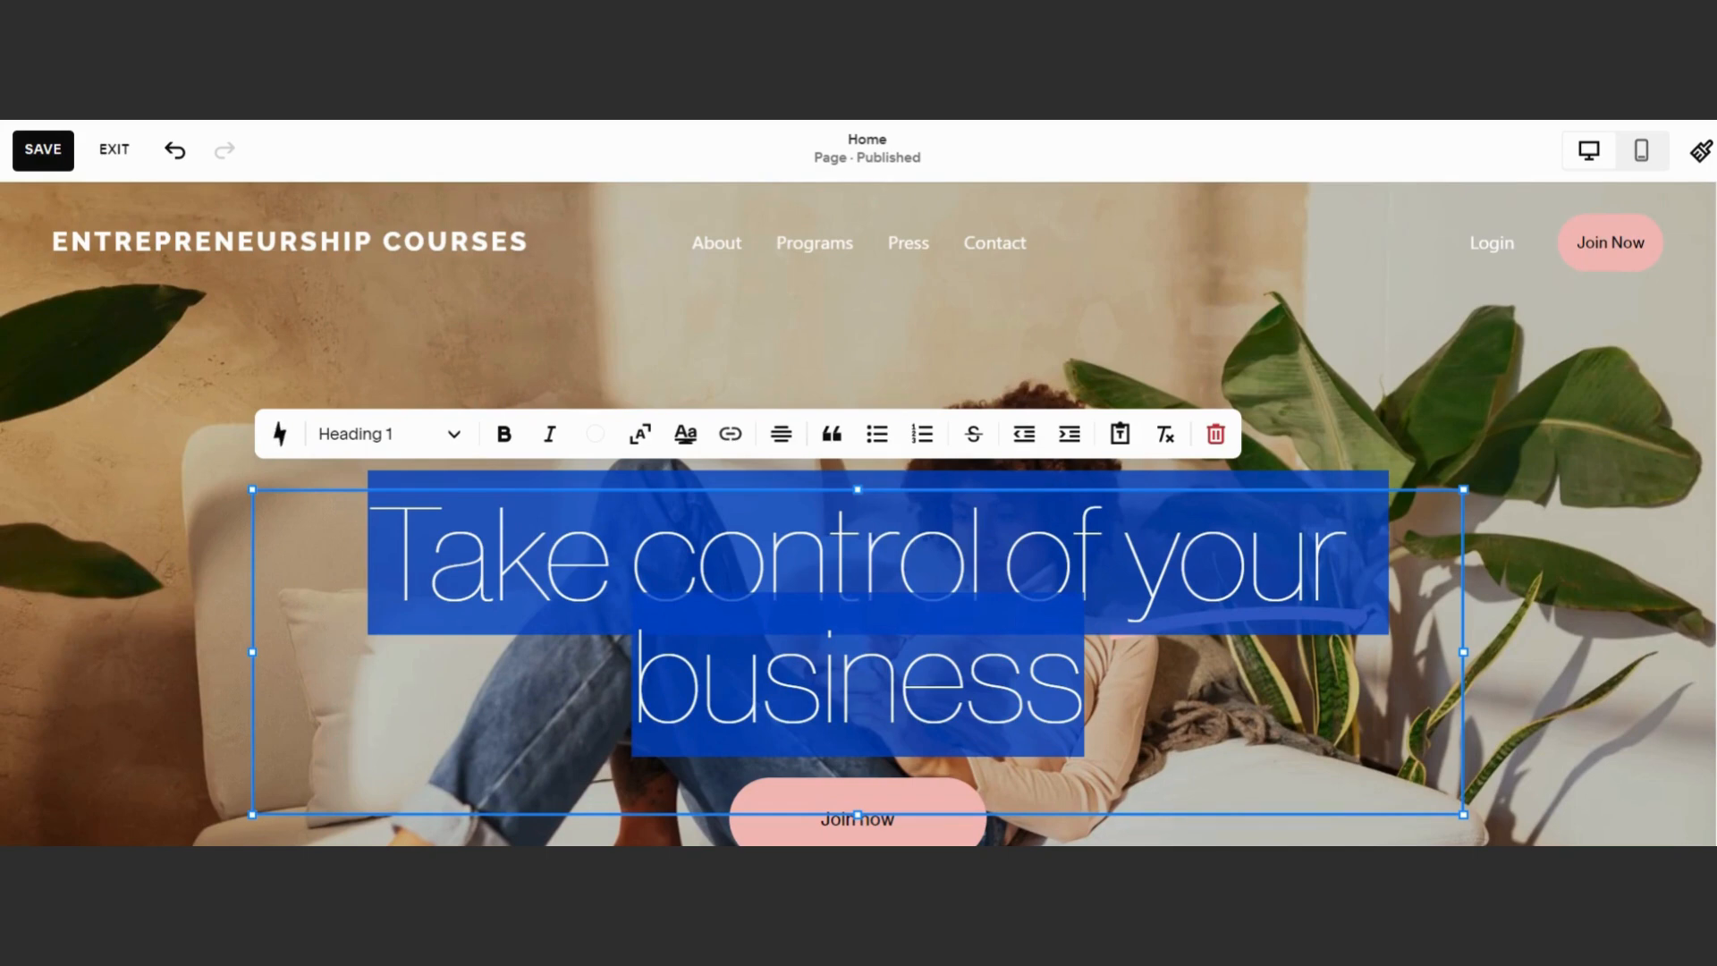
click(371, 554)
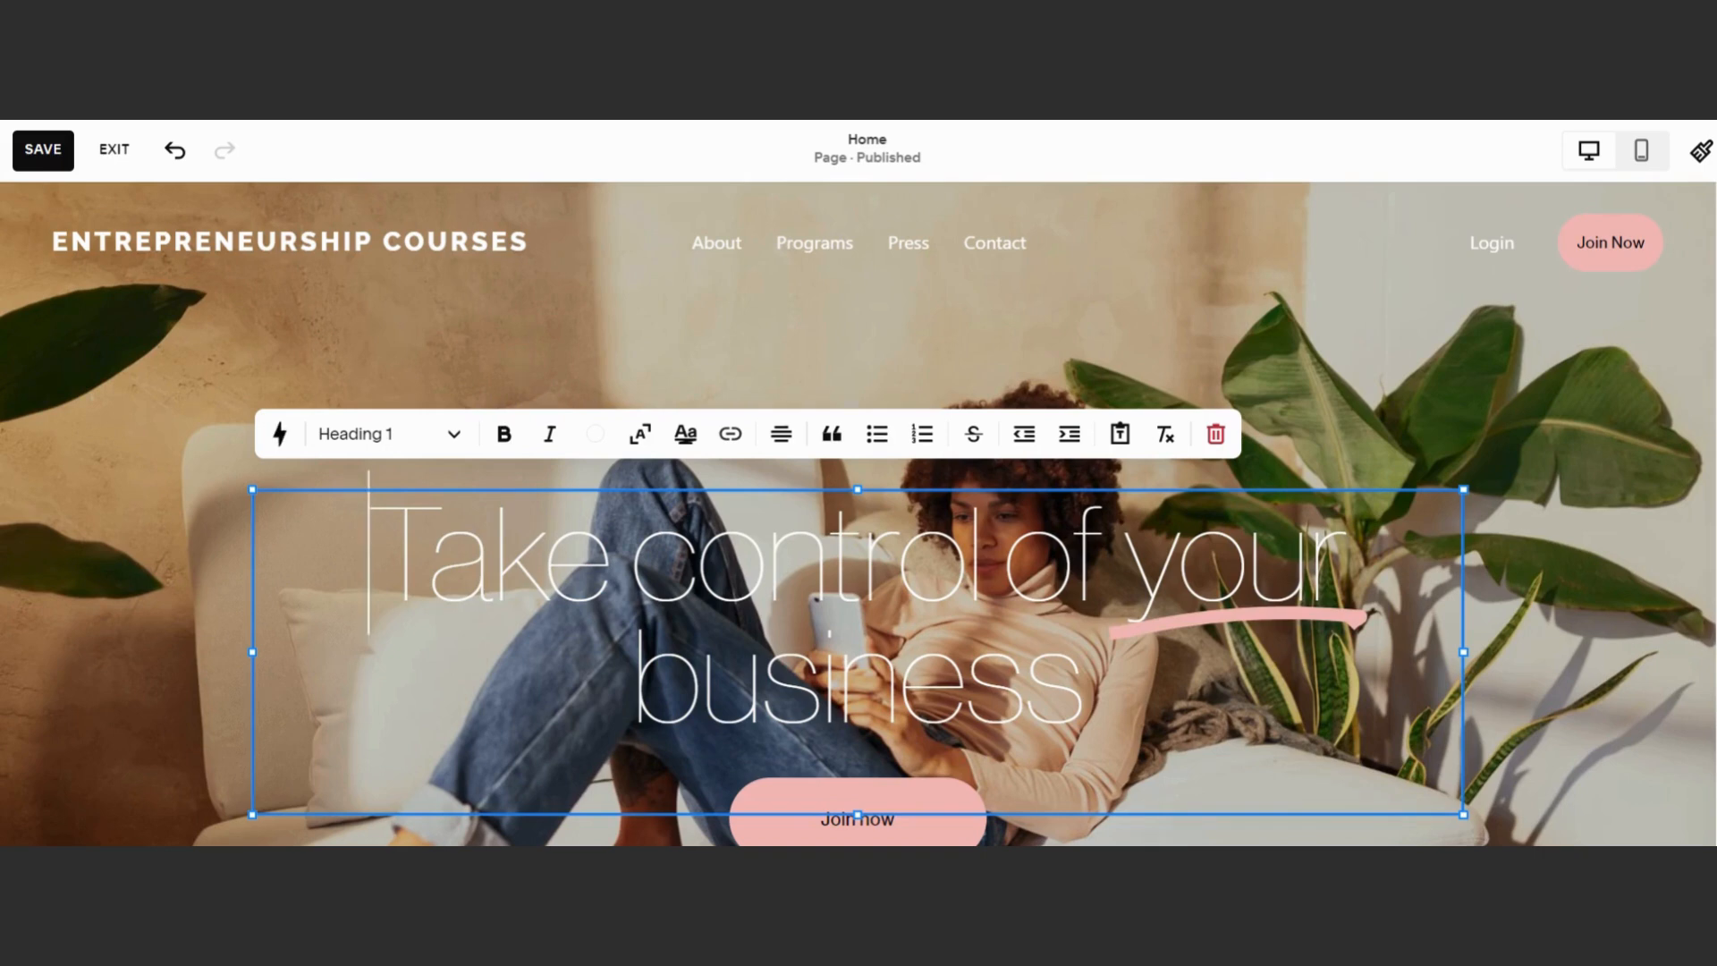
Look over the "We're here to help you thrive" section and open its heading and paragraph for text editing
scroll(143, 593, down, 6)
scroll(141, 592, down, 4)
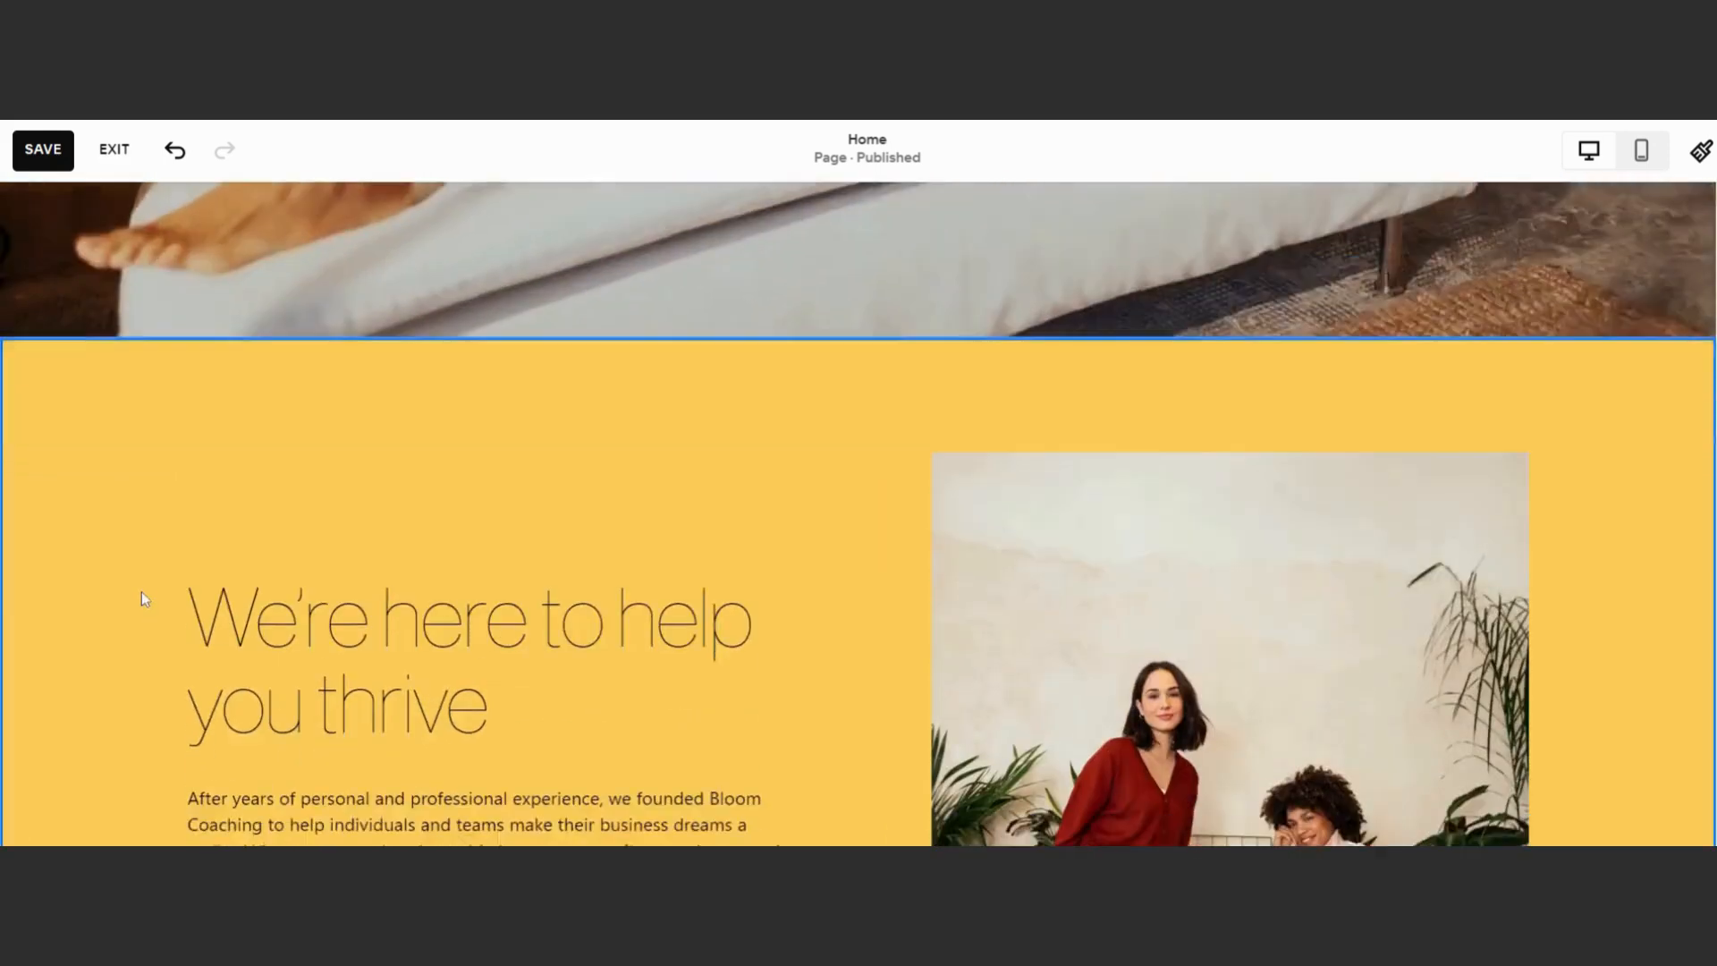
scroll(358, 495, up, 1)
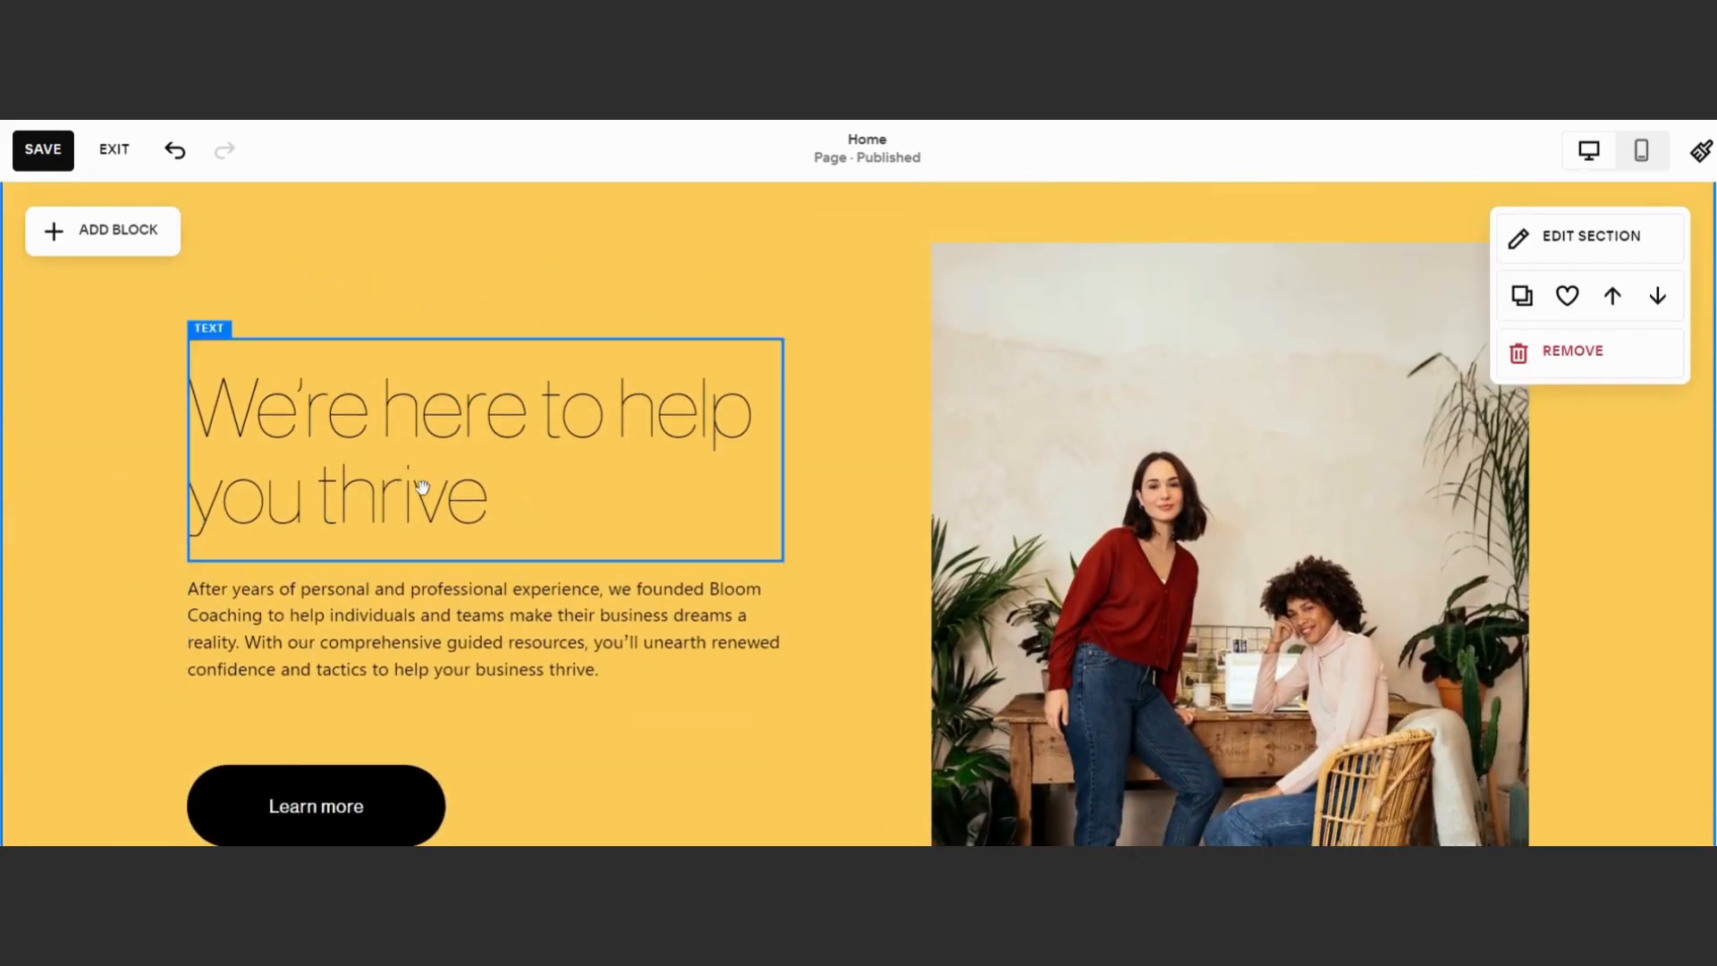
scroll(1234, 545, down, 1)
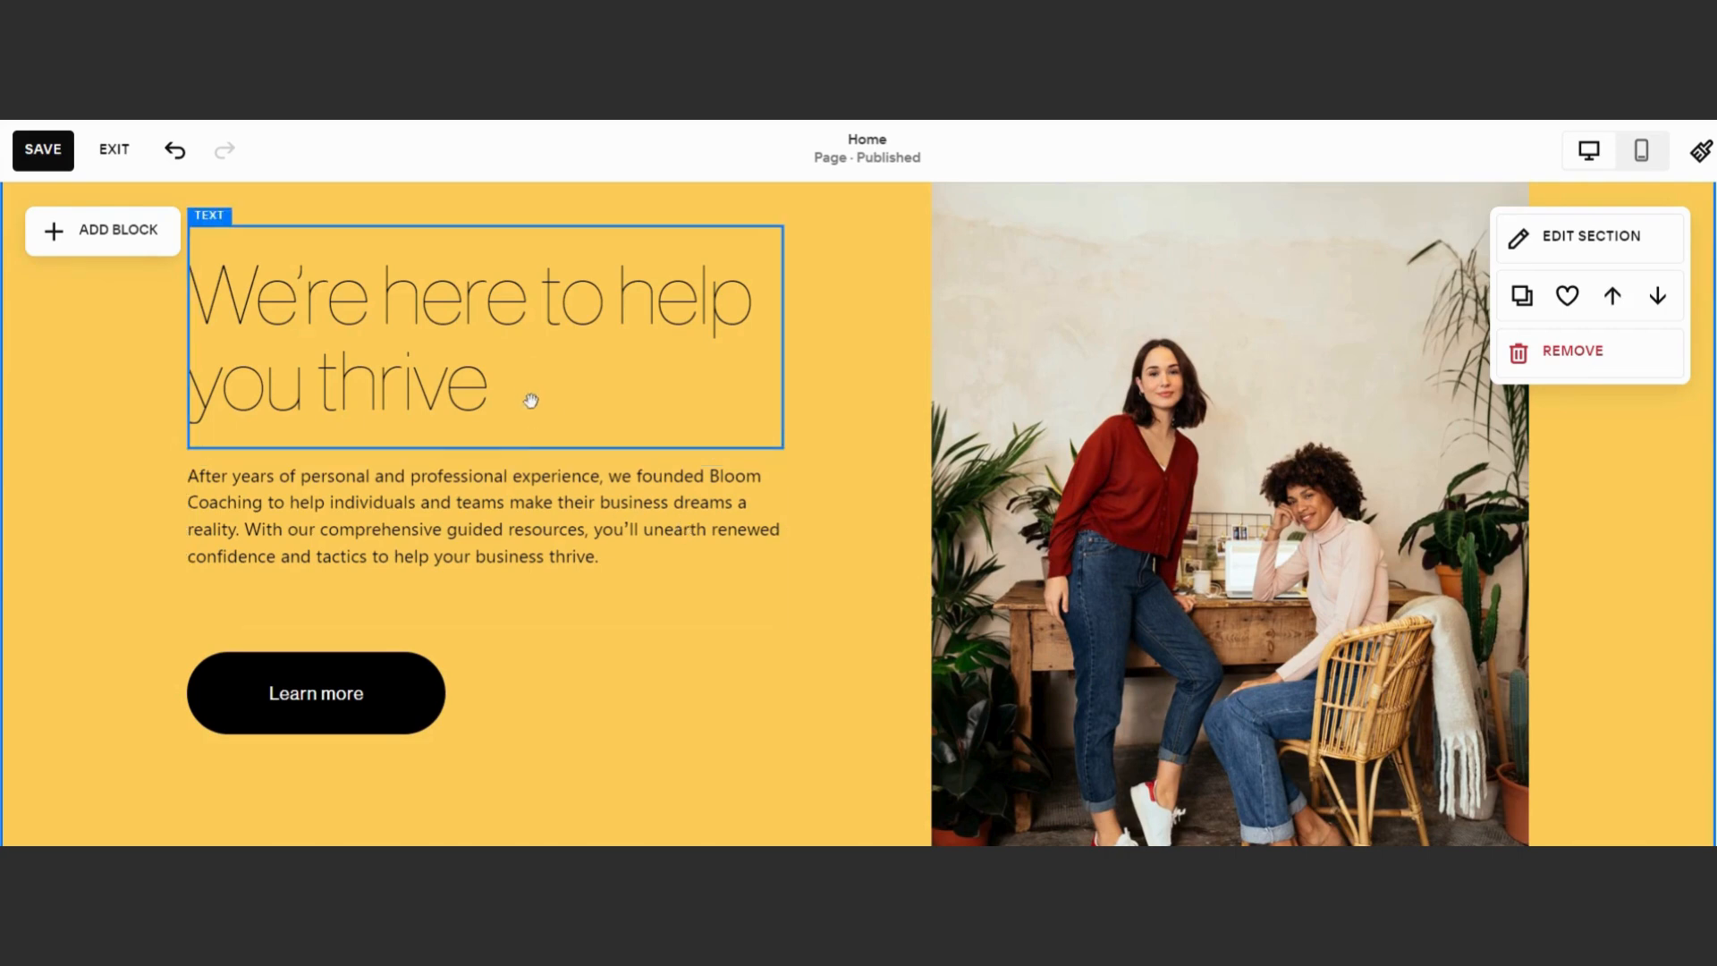
scroll(541, 496, up, 1)
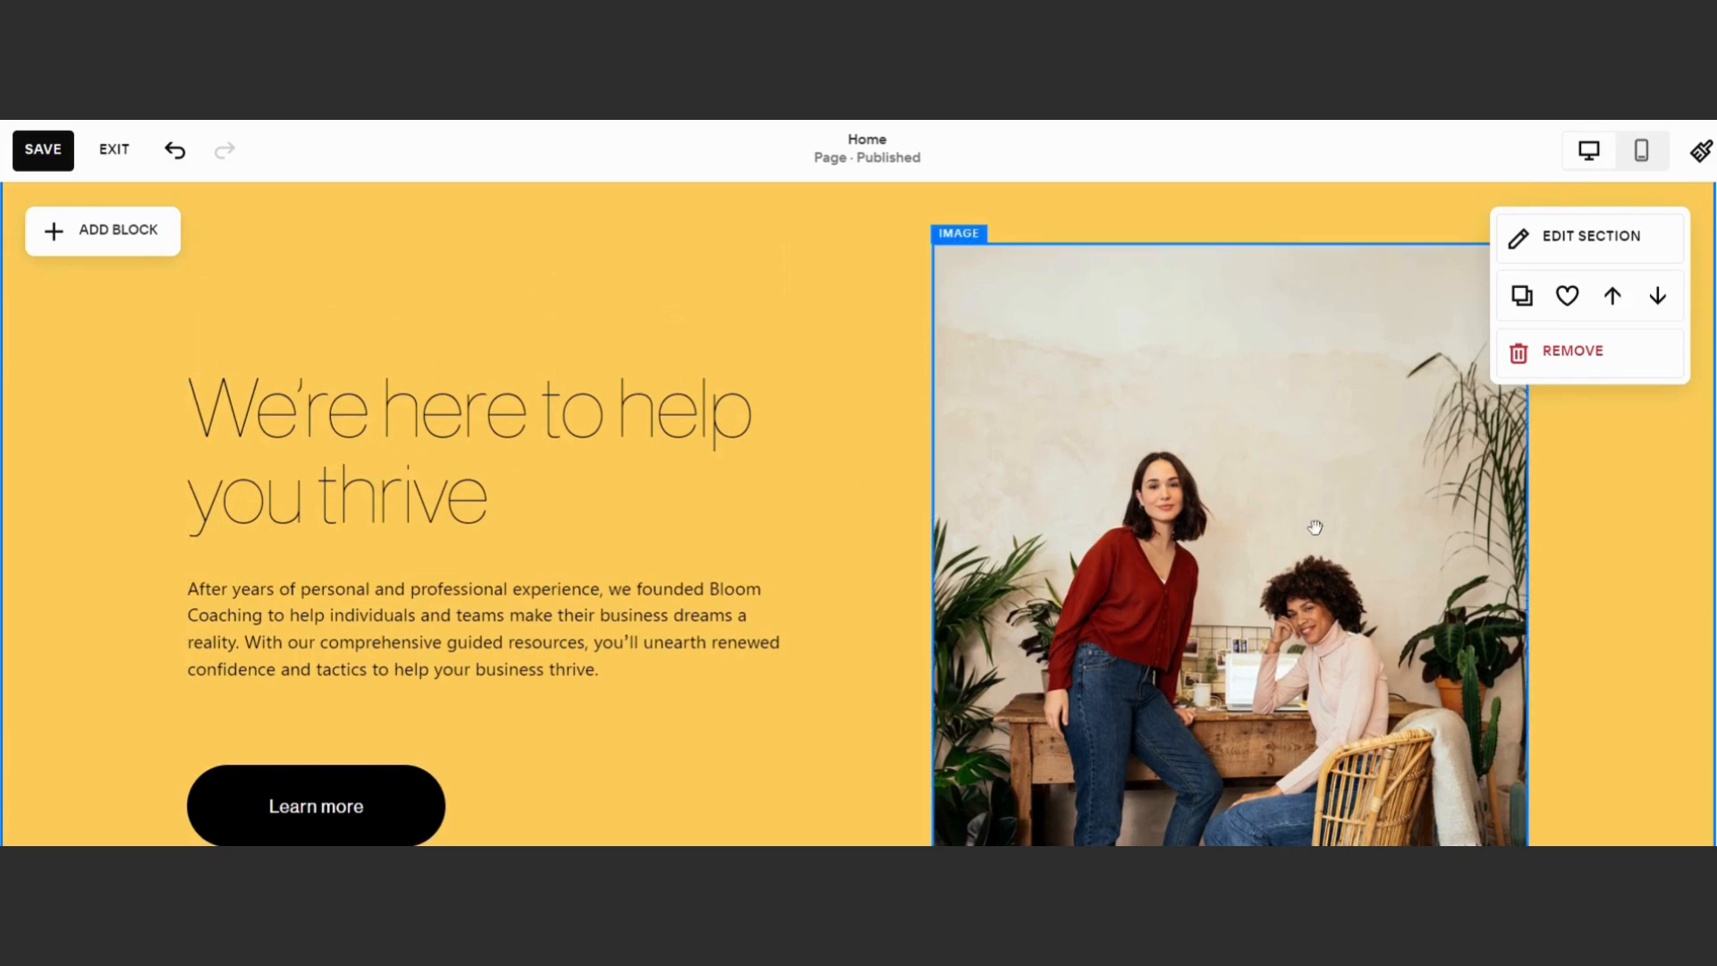
click(491, 483)
drag(491, 496, 258, 407)
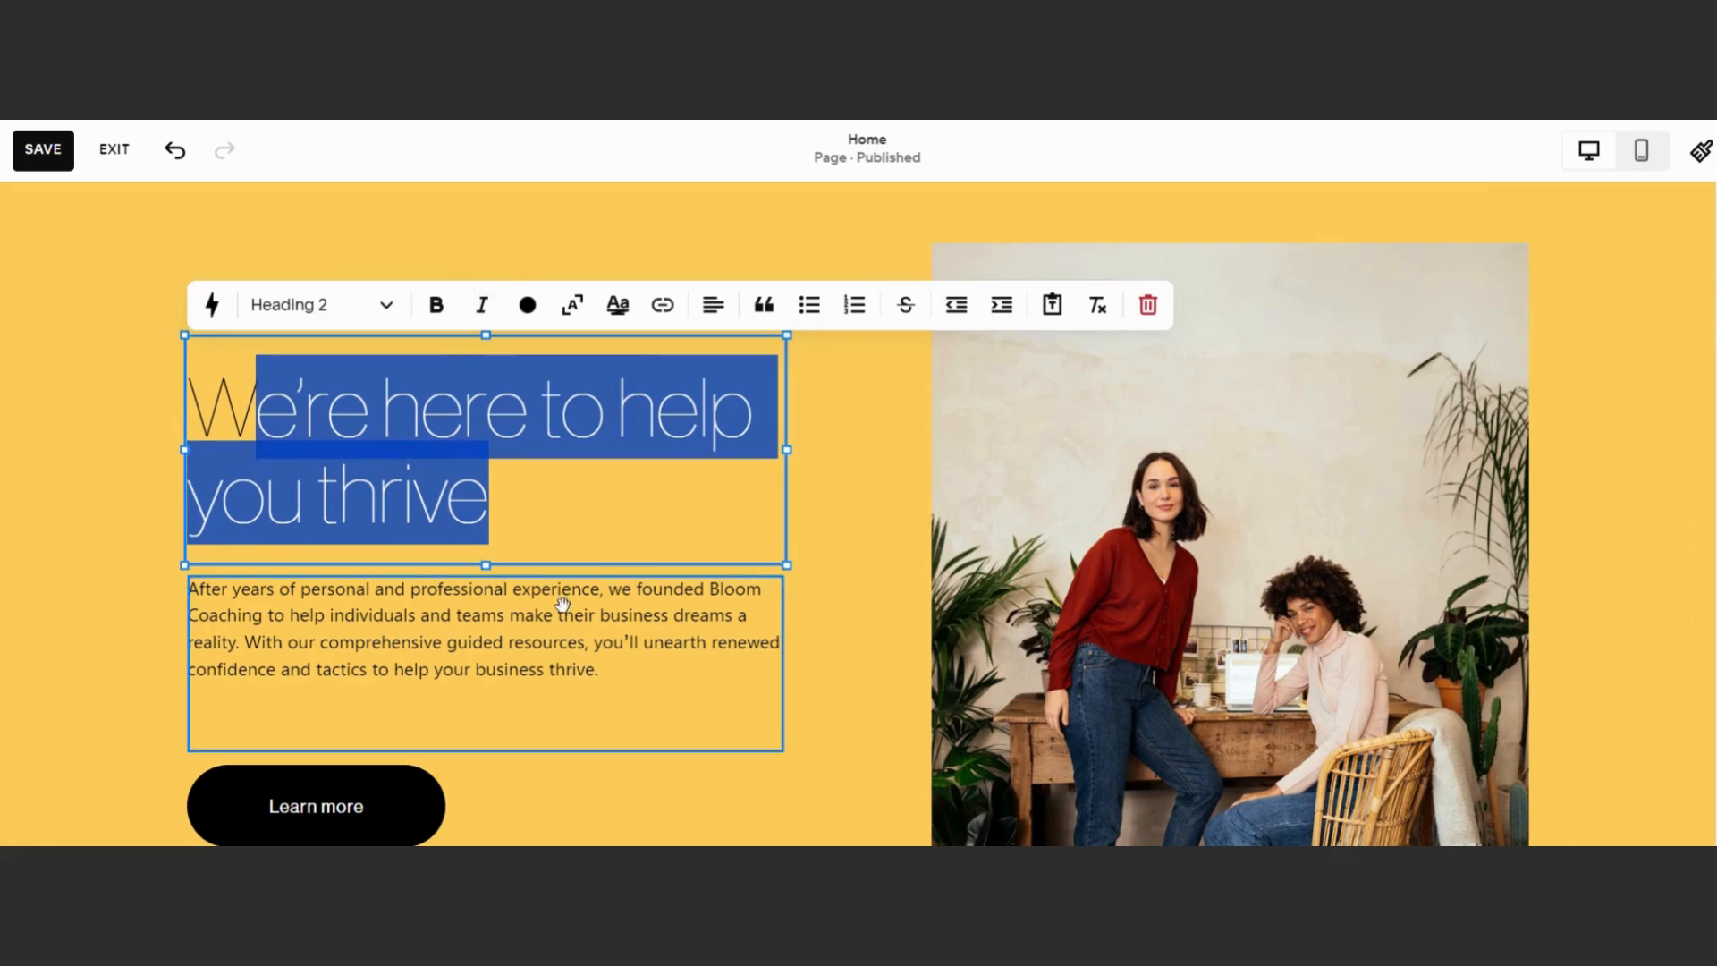
double_click(576, 615)
click(599, 669)
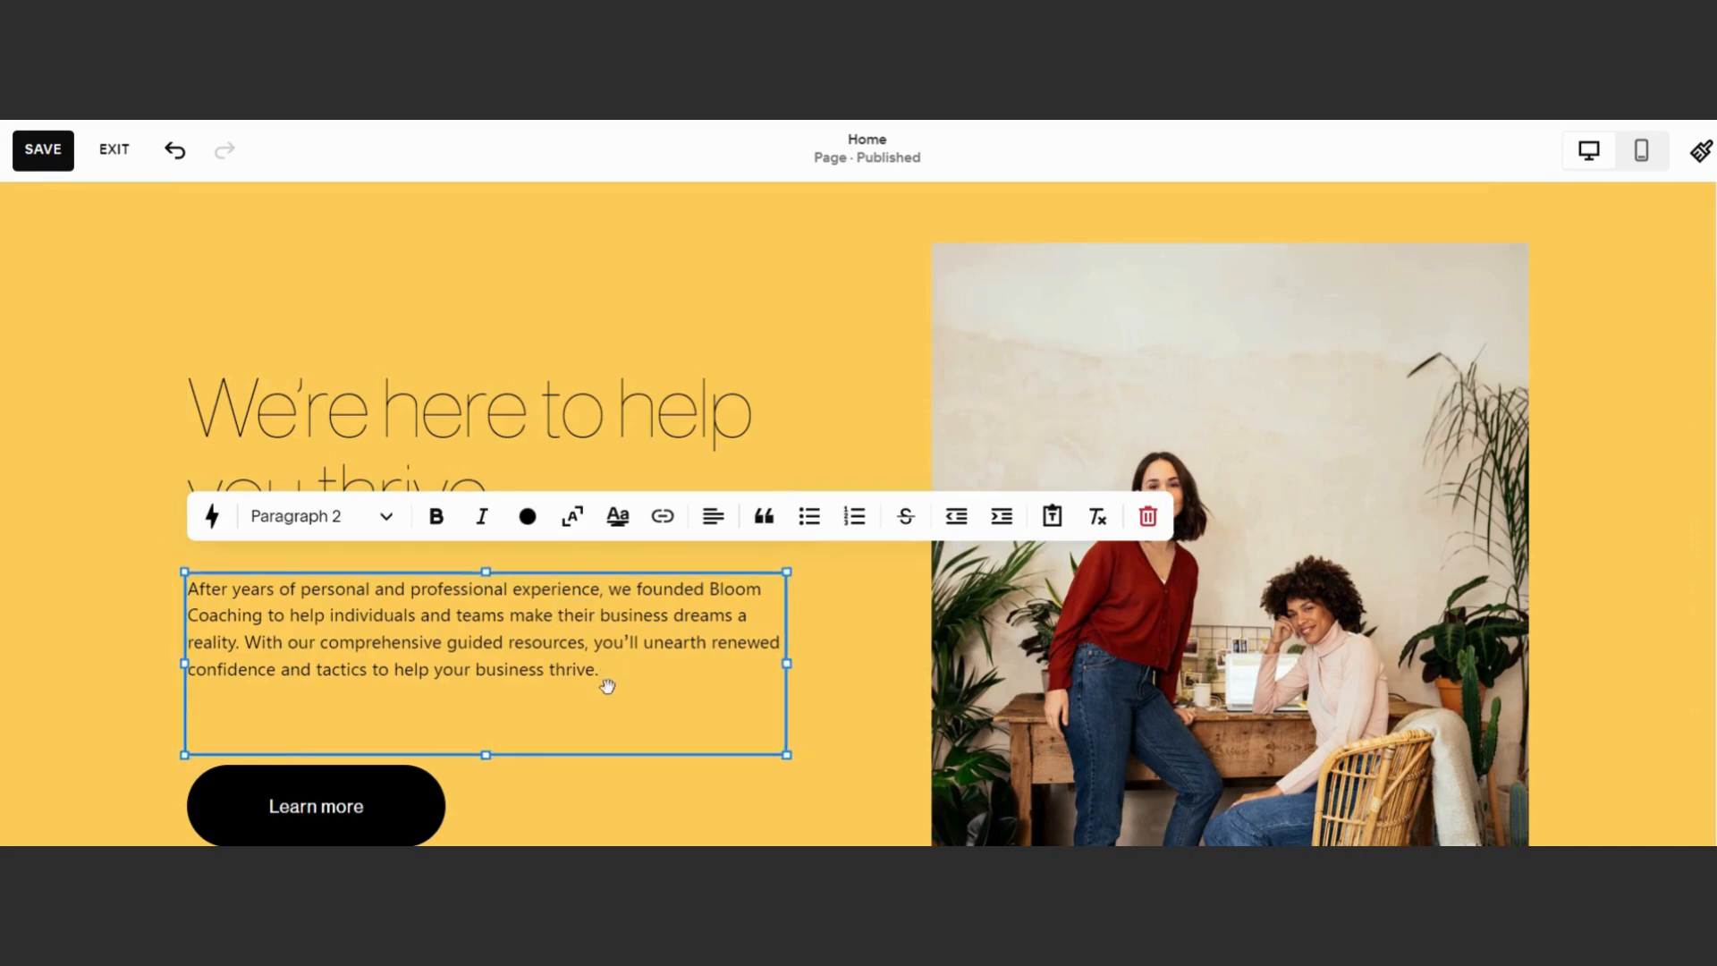
Examine the "Overcome your obstacles" section and its format settings for grid, height and alignment
scroll(606, 686, down, 5)
scroll(582, 654, up, 3)
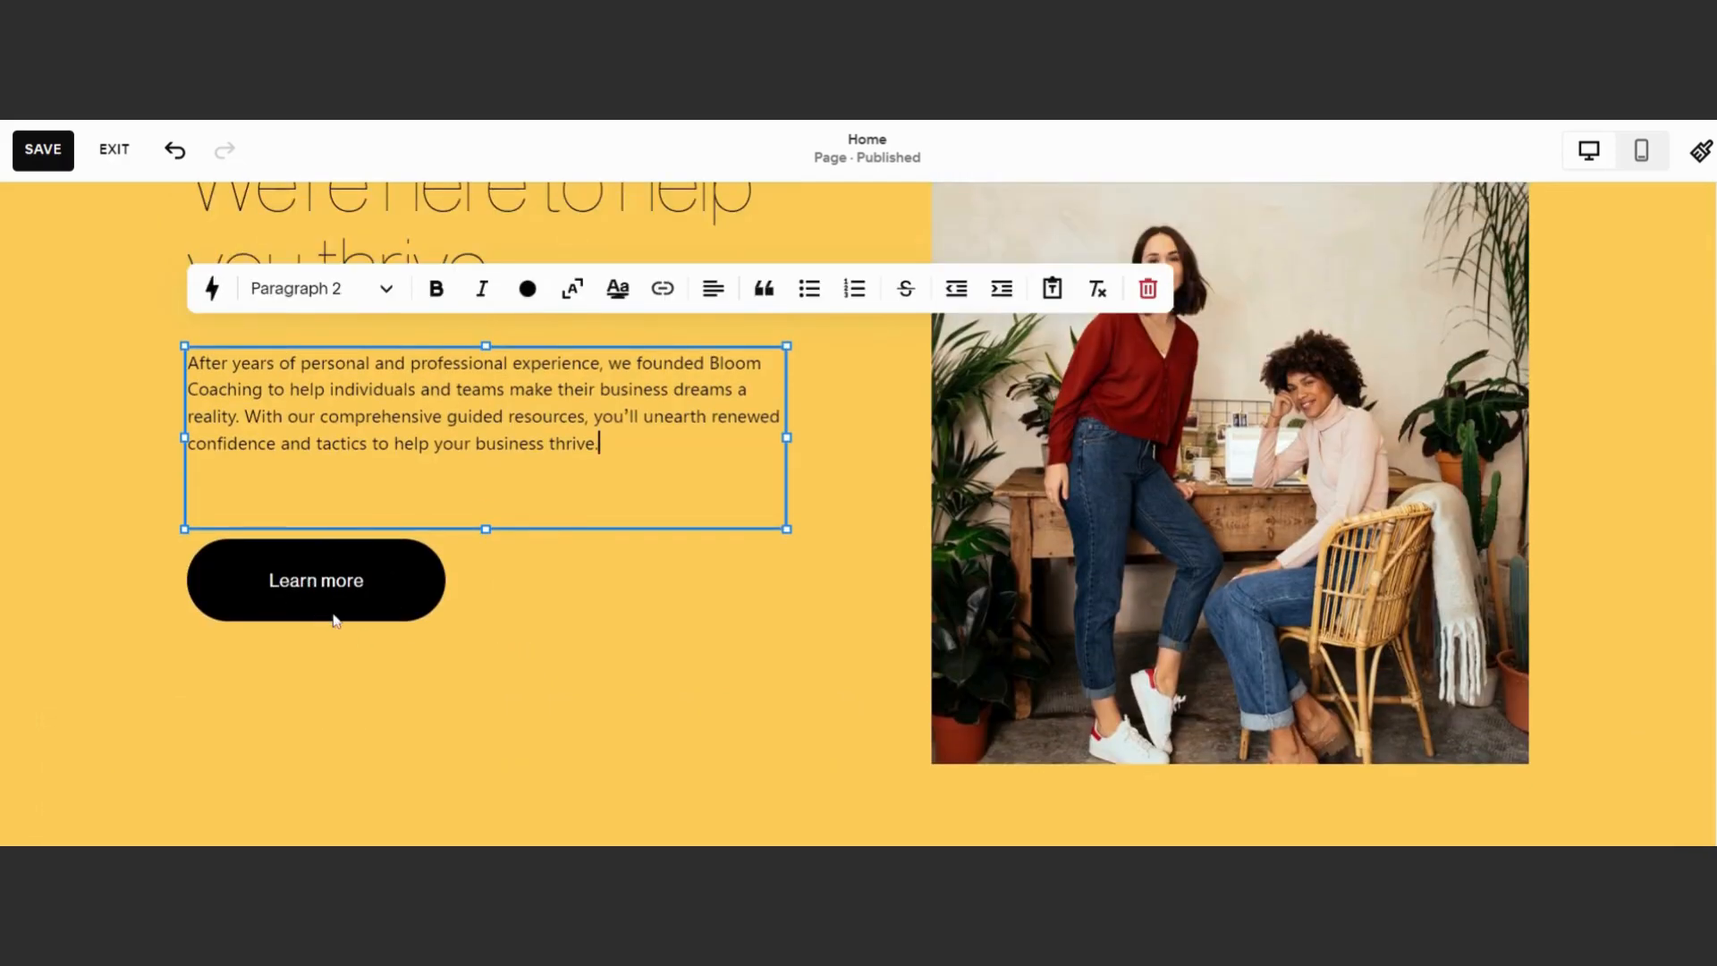
scroll(697, 617, down, 8)
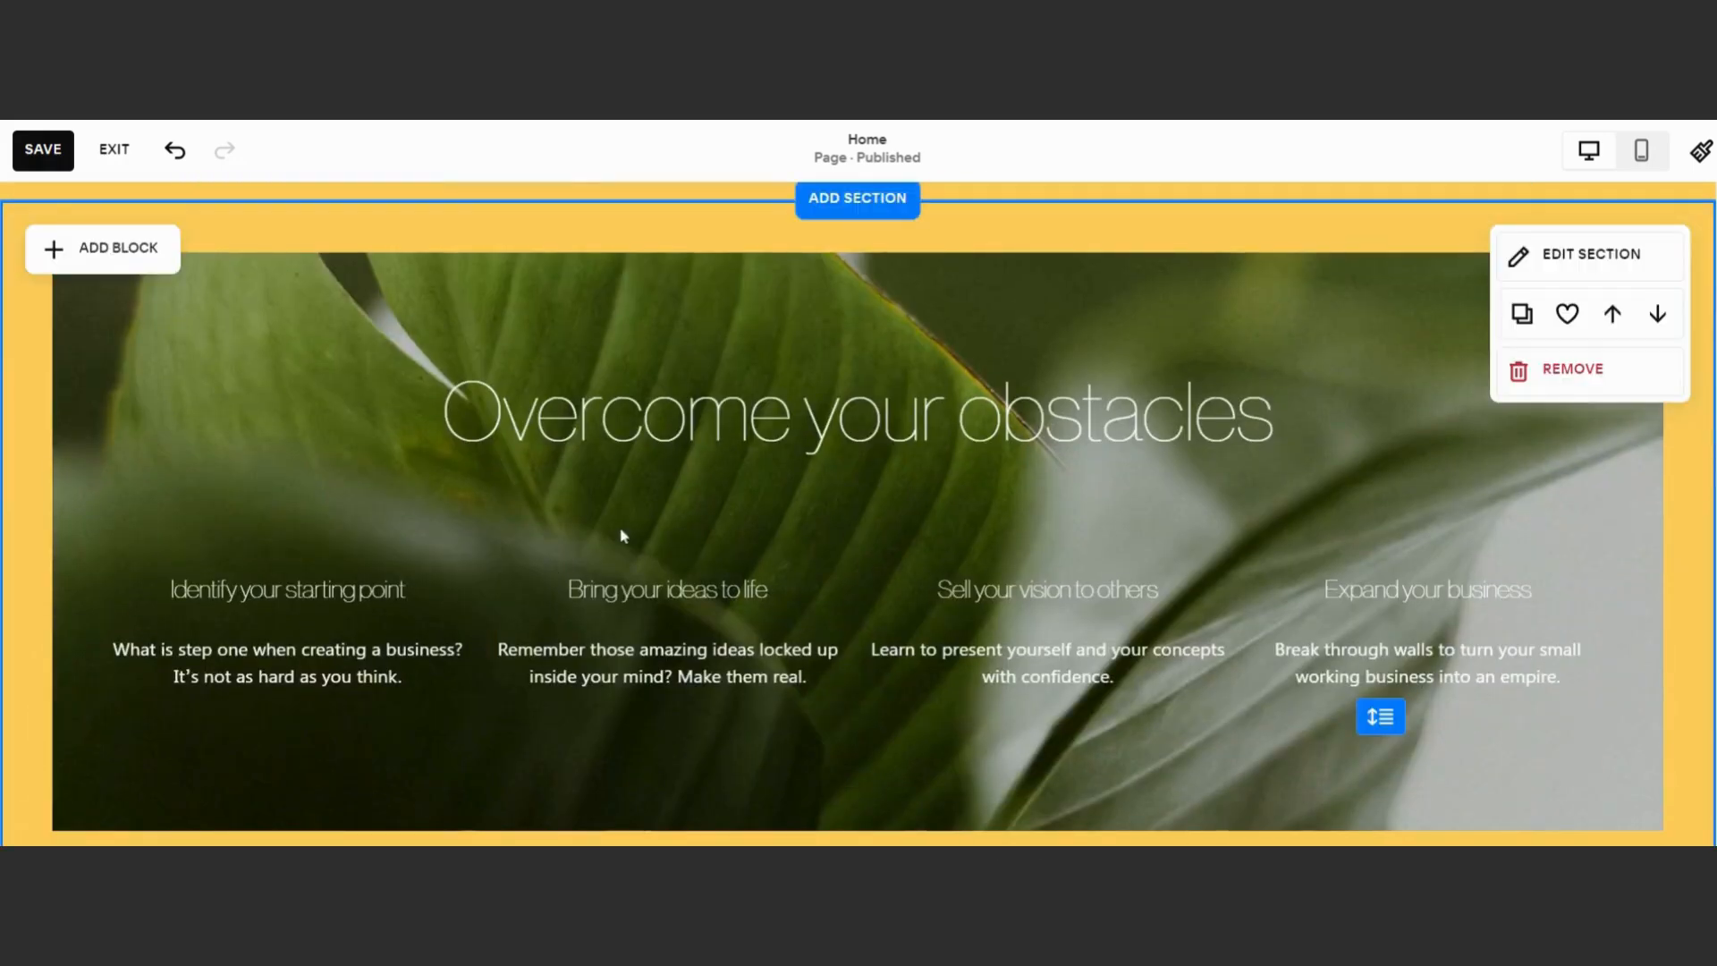
scroll(617, 537, down, 1)
scroll(594, 526, up, 1)
click(1533, 268)
scroll(920, 479, down, 3)
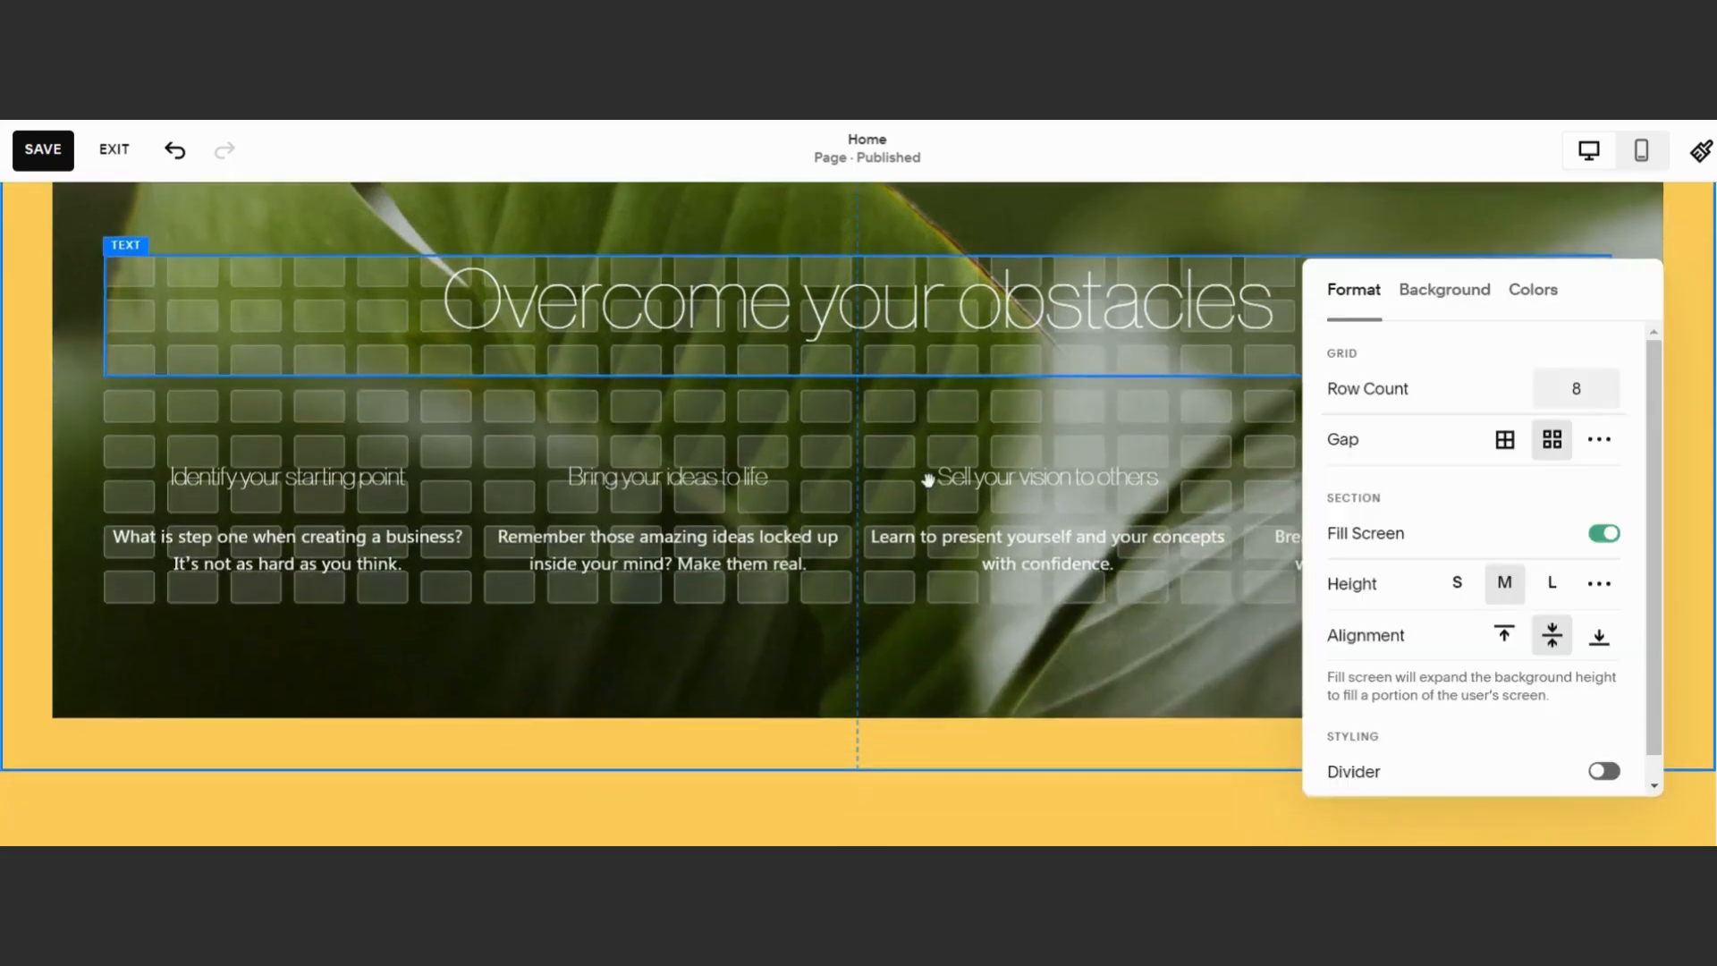
scroll(931, 461, up, 4)
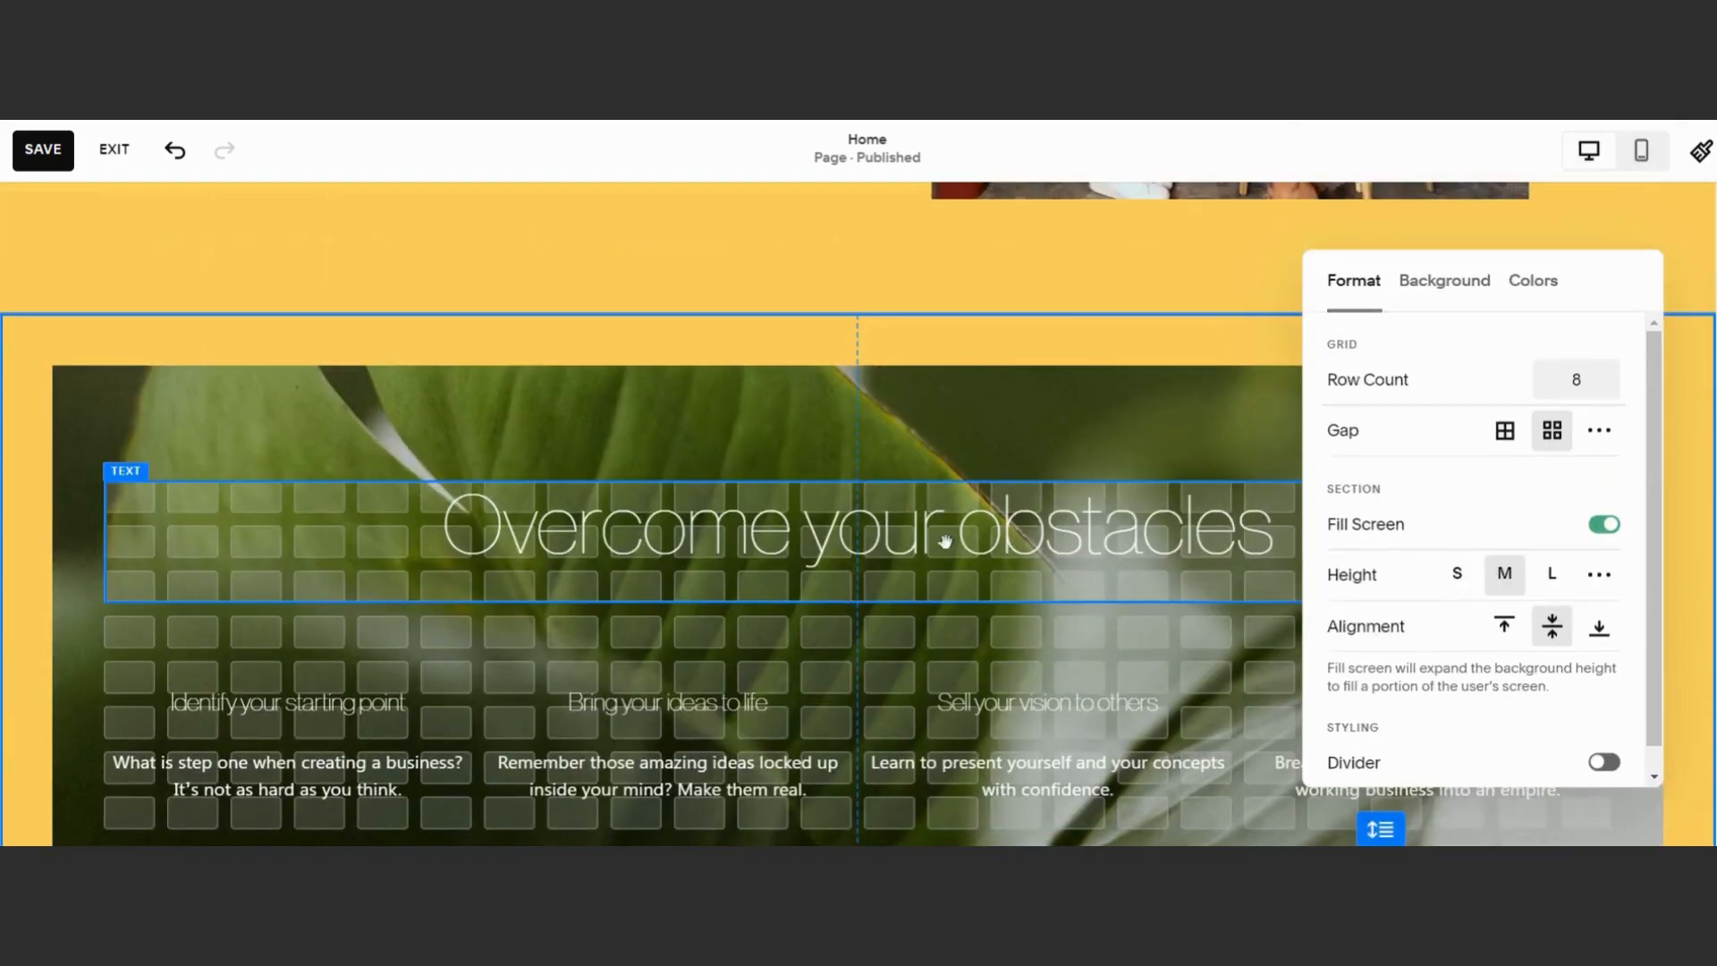
scroll(1492, 524, down, 1)
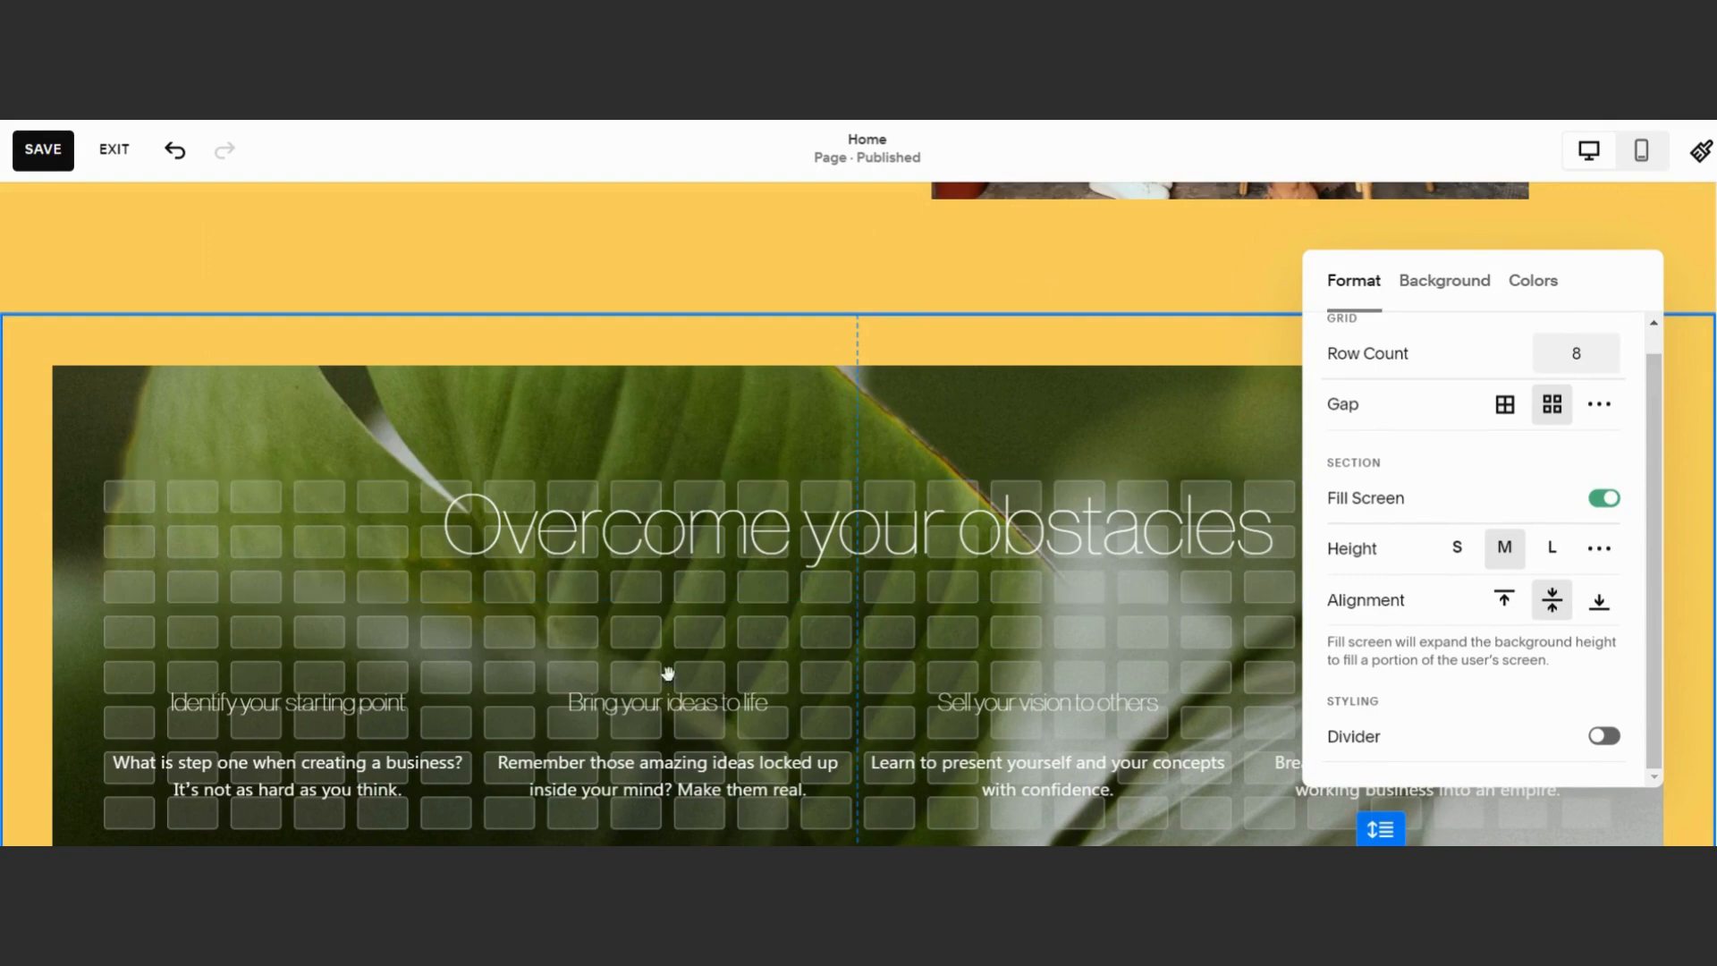
click(628, 683)
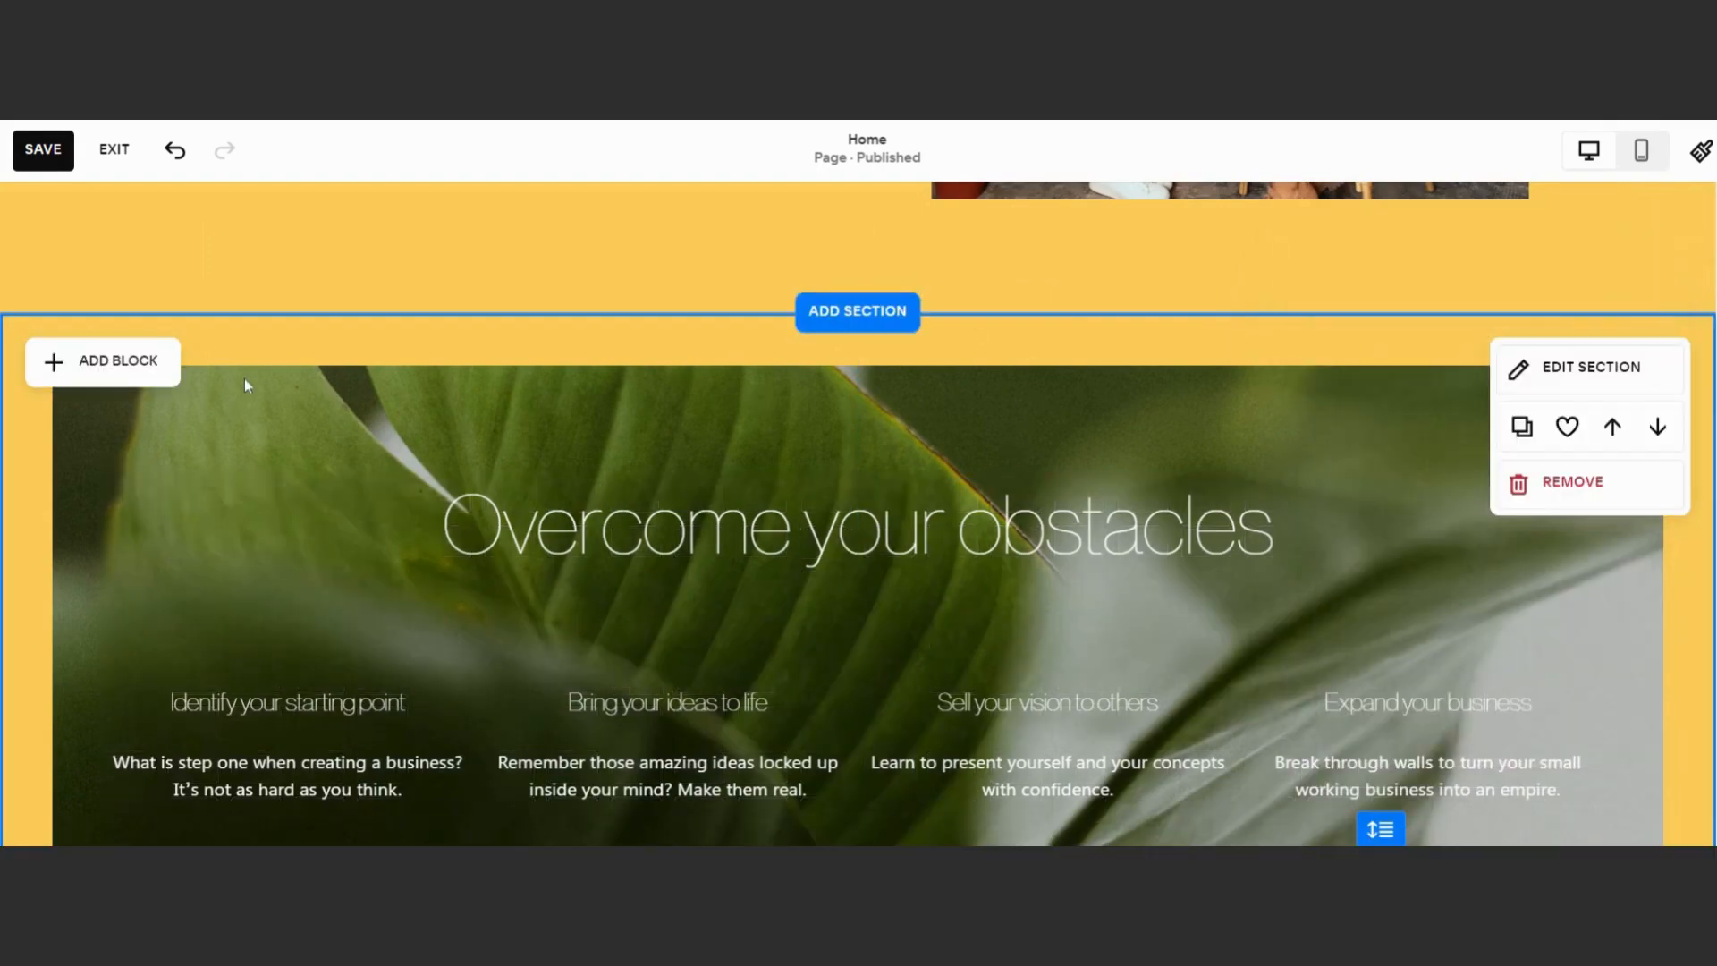
Add a Digital Product block to the "Overcome your obstacles" section
click(119, 362)
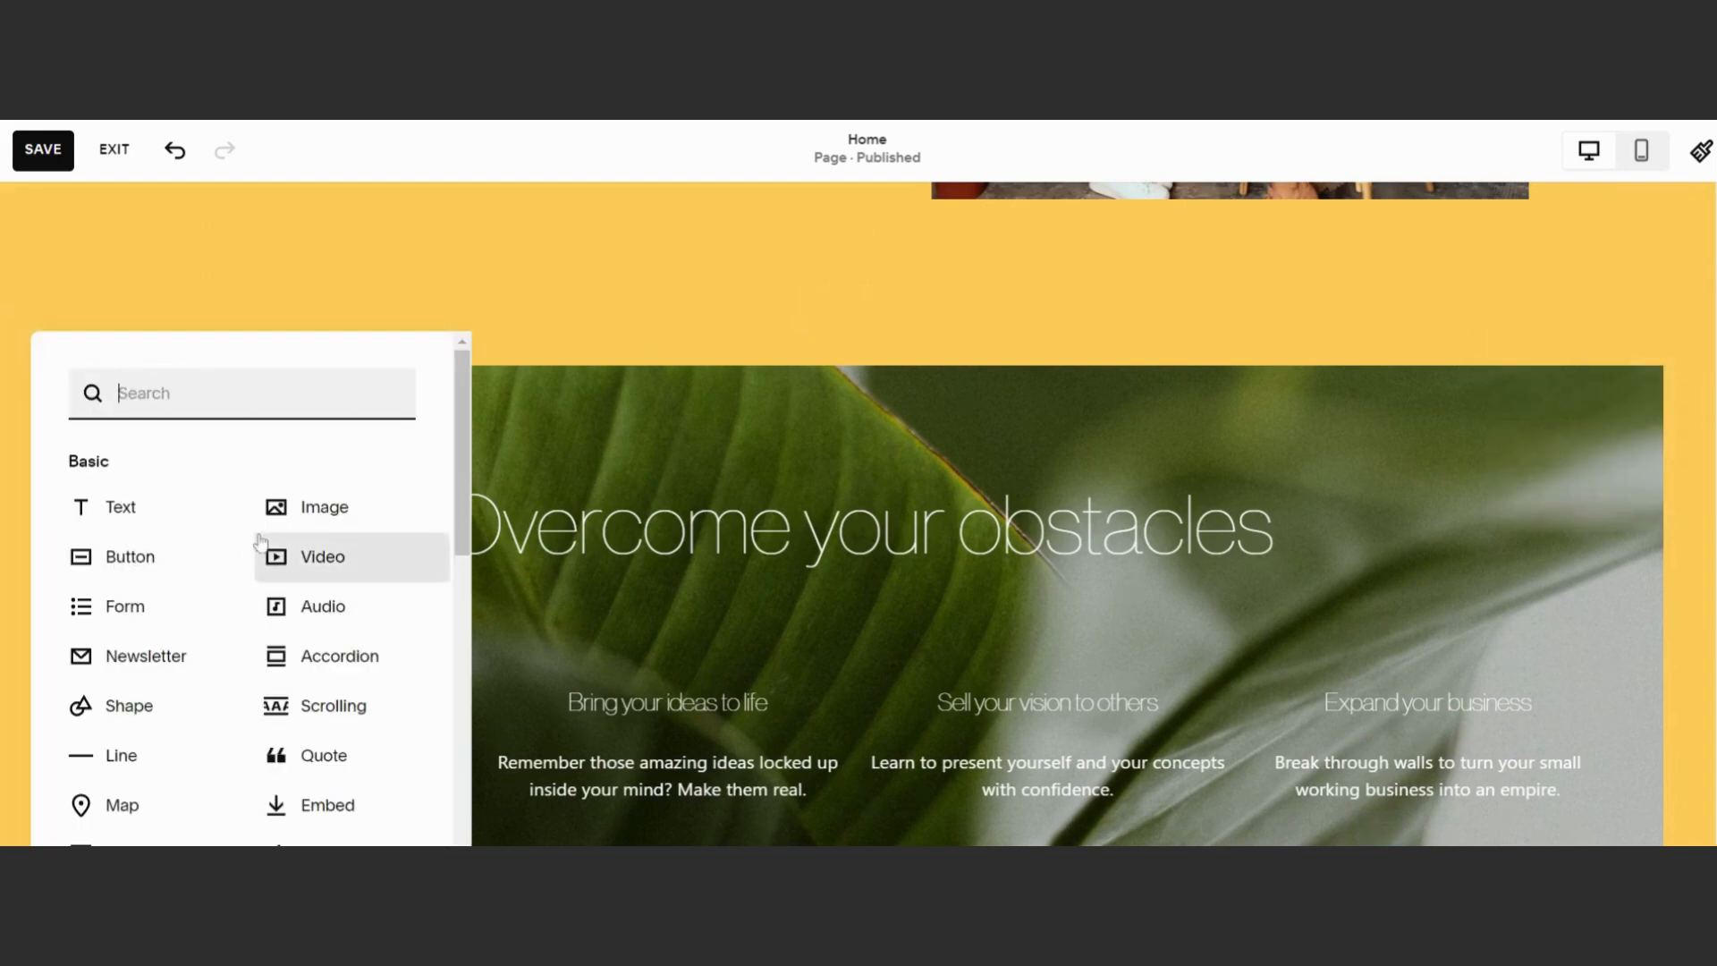
scroll(217, 547, down, 3)
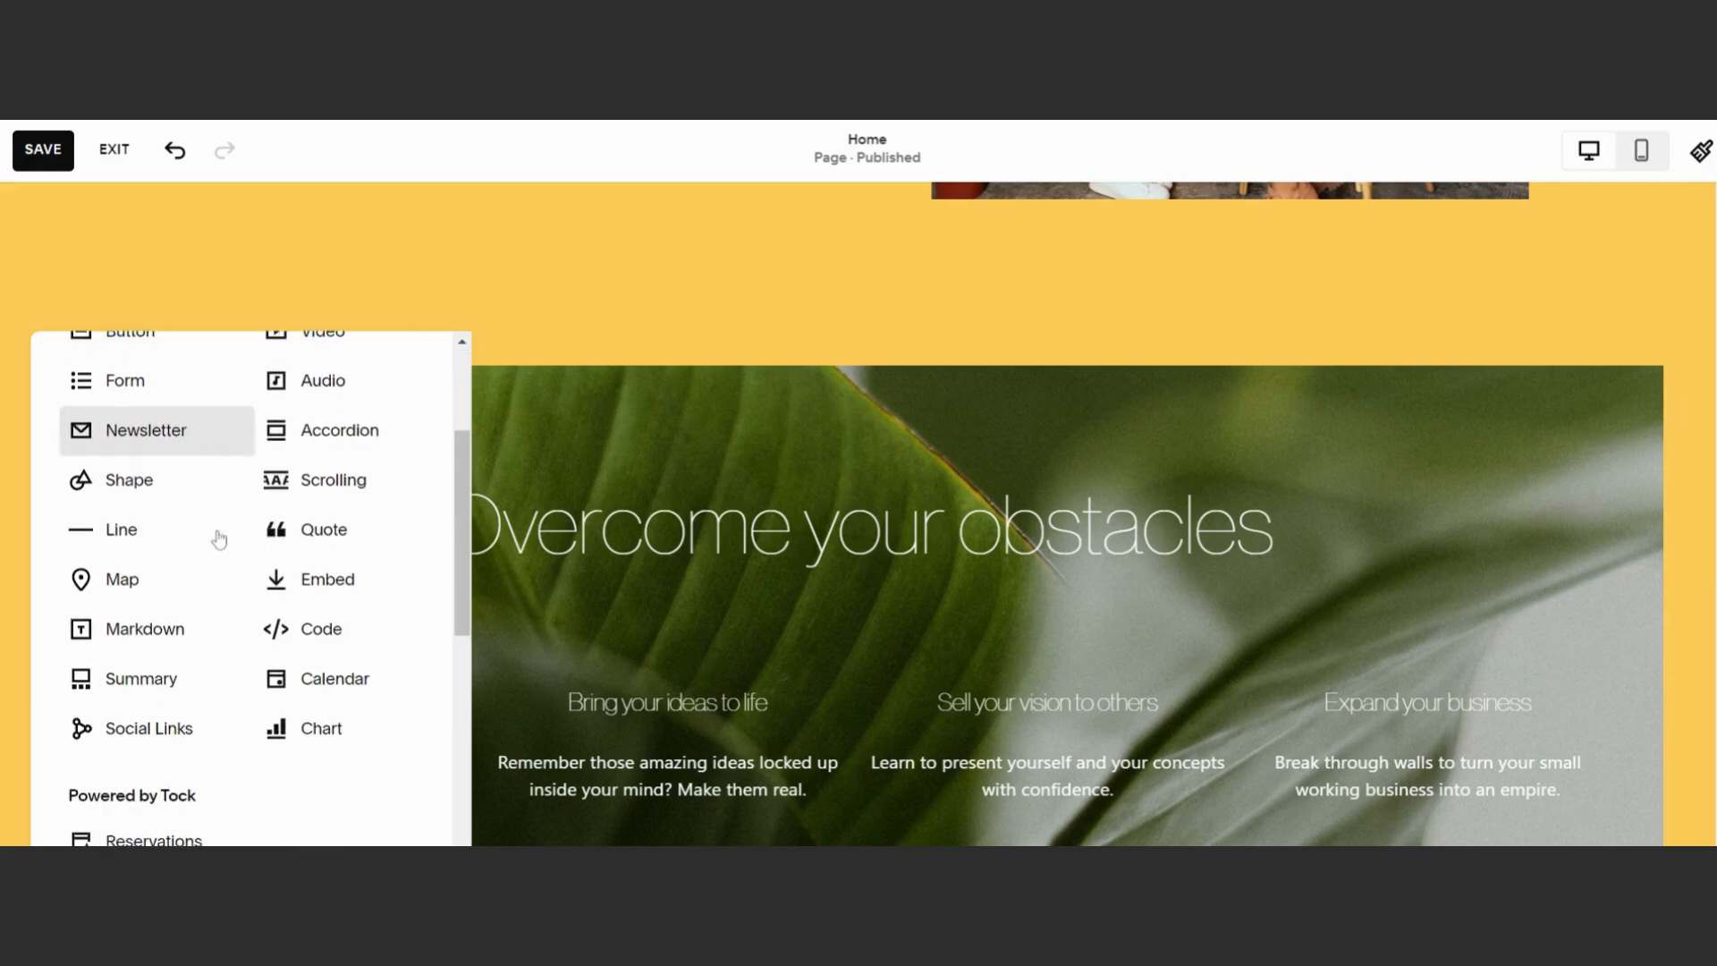
scroll(219, 536, down, 3)
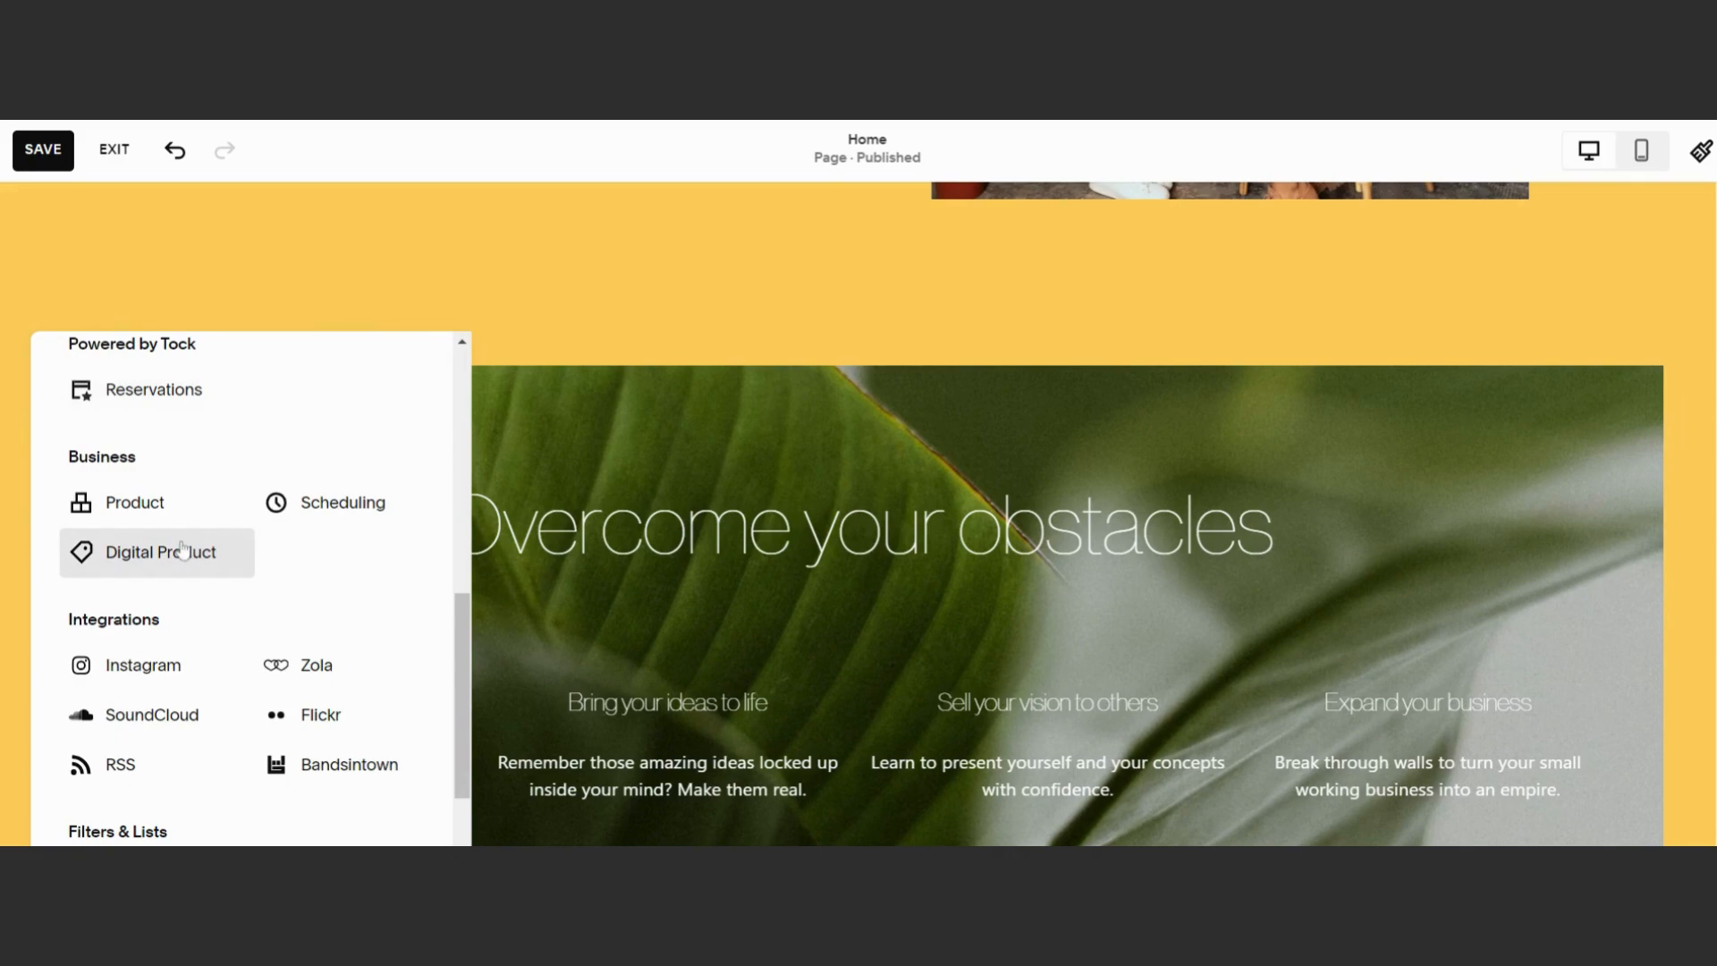
click(170, 569)
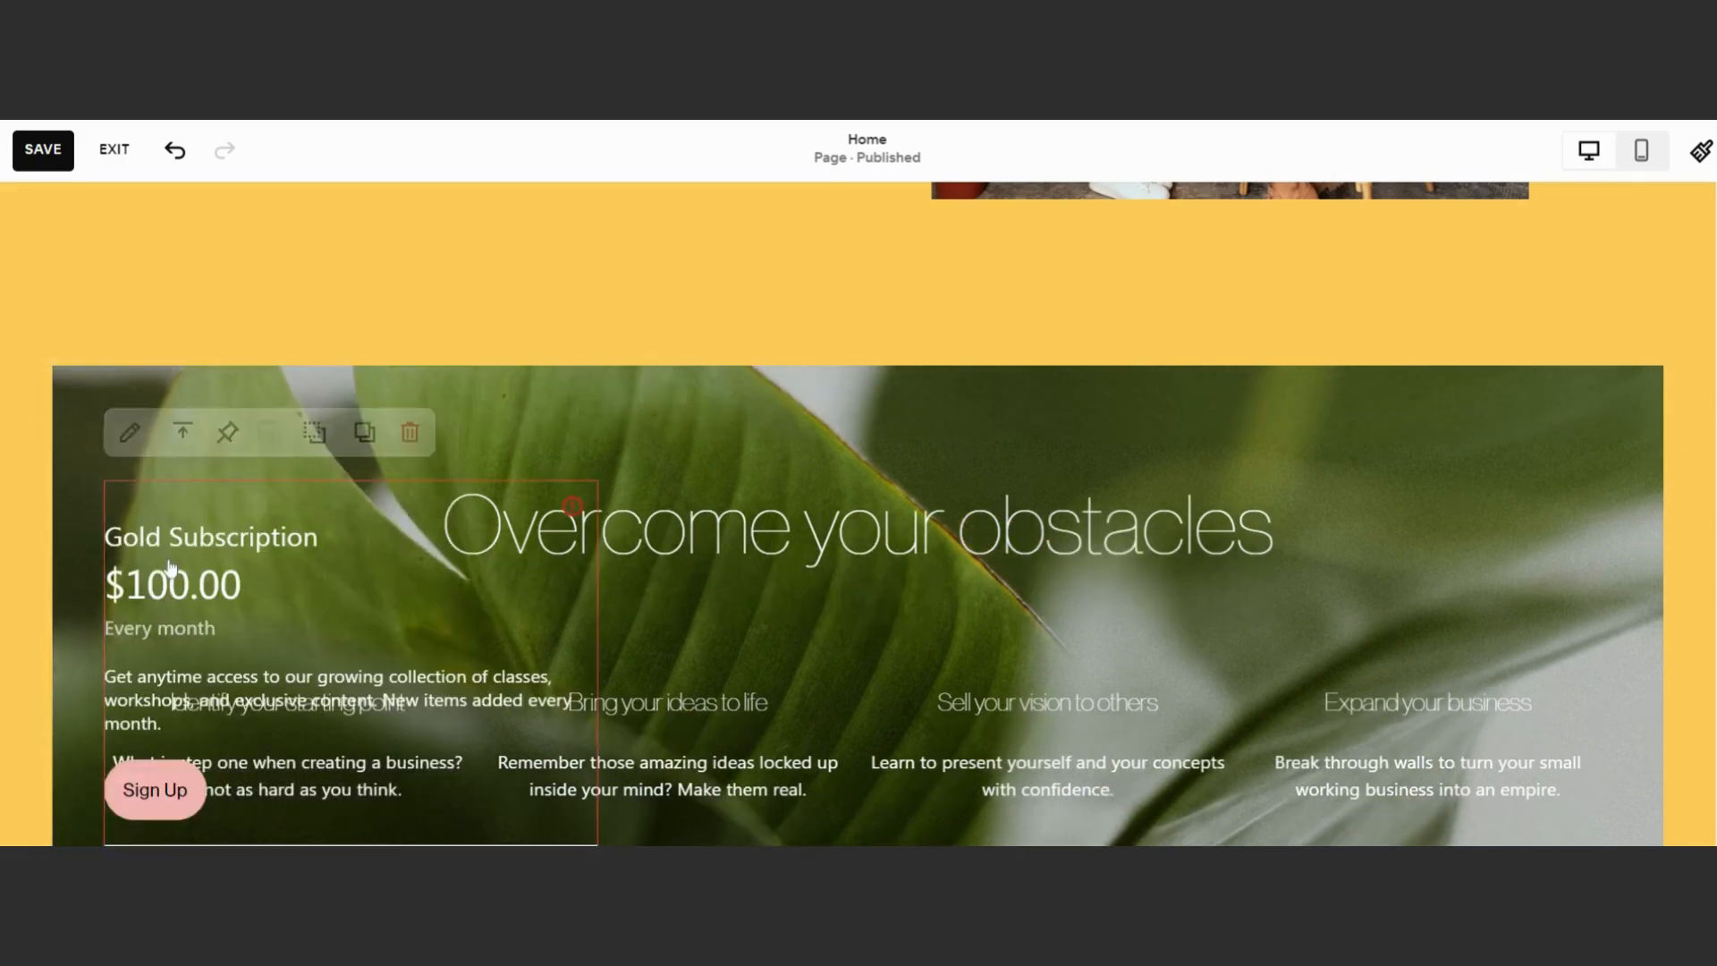
Move the Digital Product block to the middle of the section, below the four text columns
scroll(971, 497, down, 2)
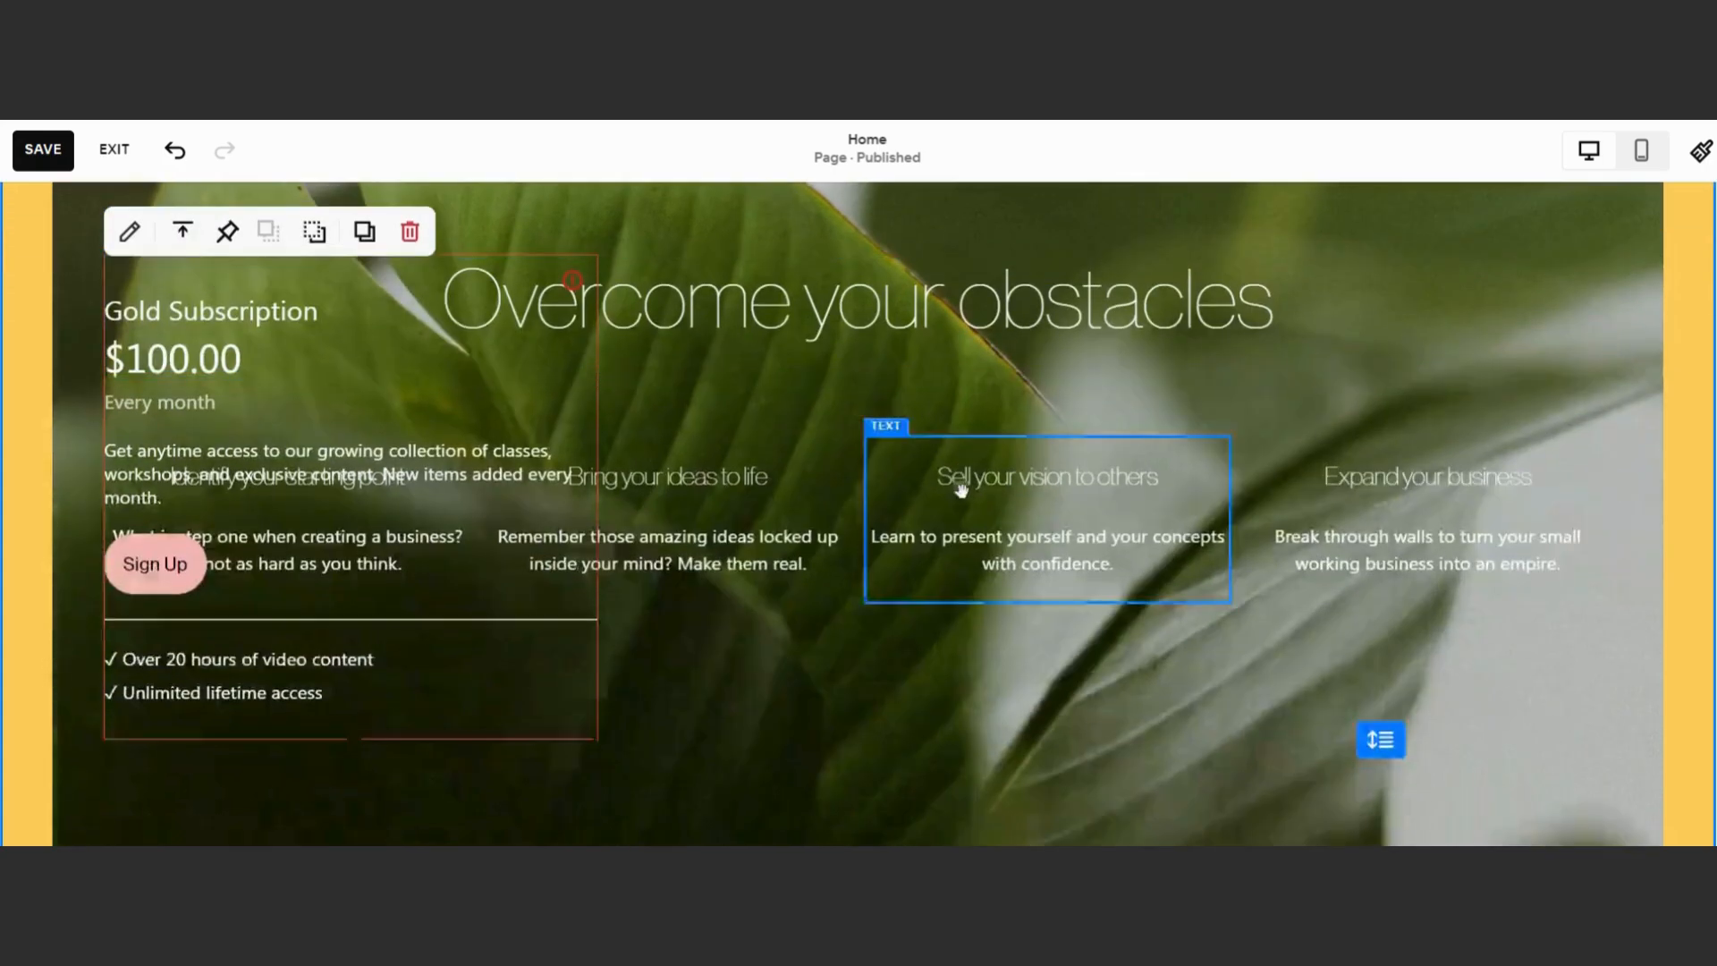
drag(353, 635, 564, 689)
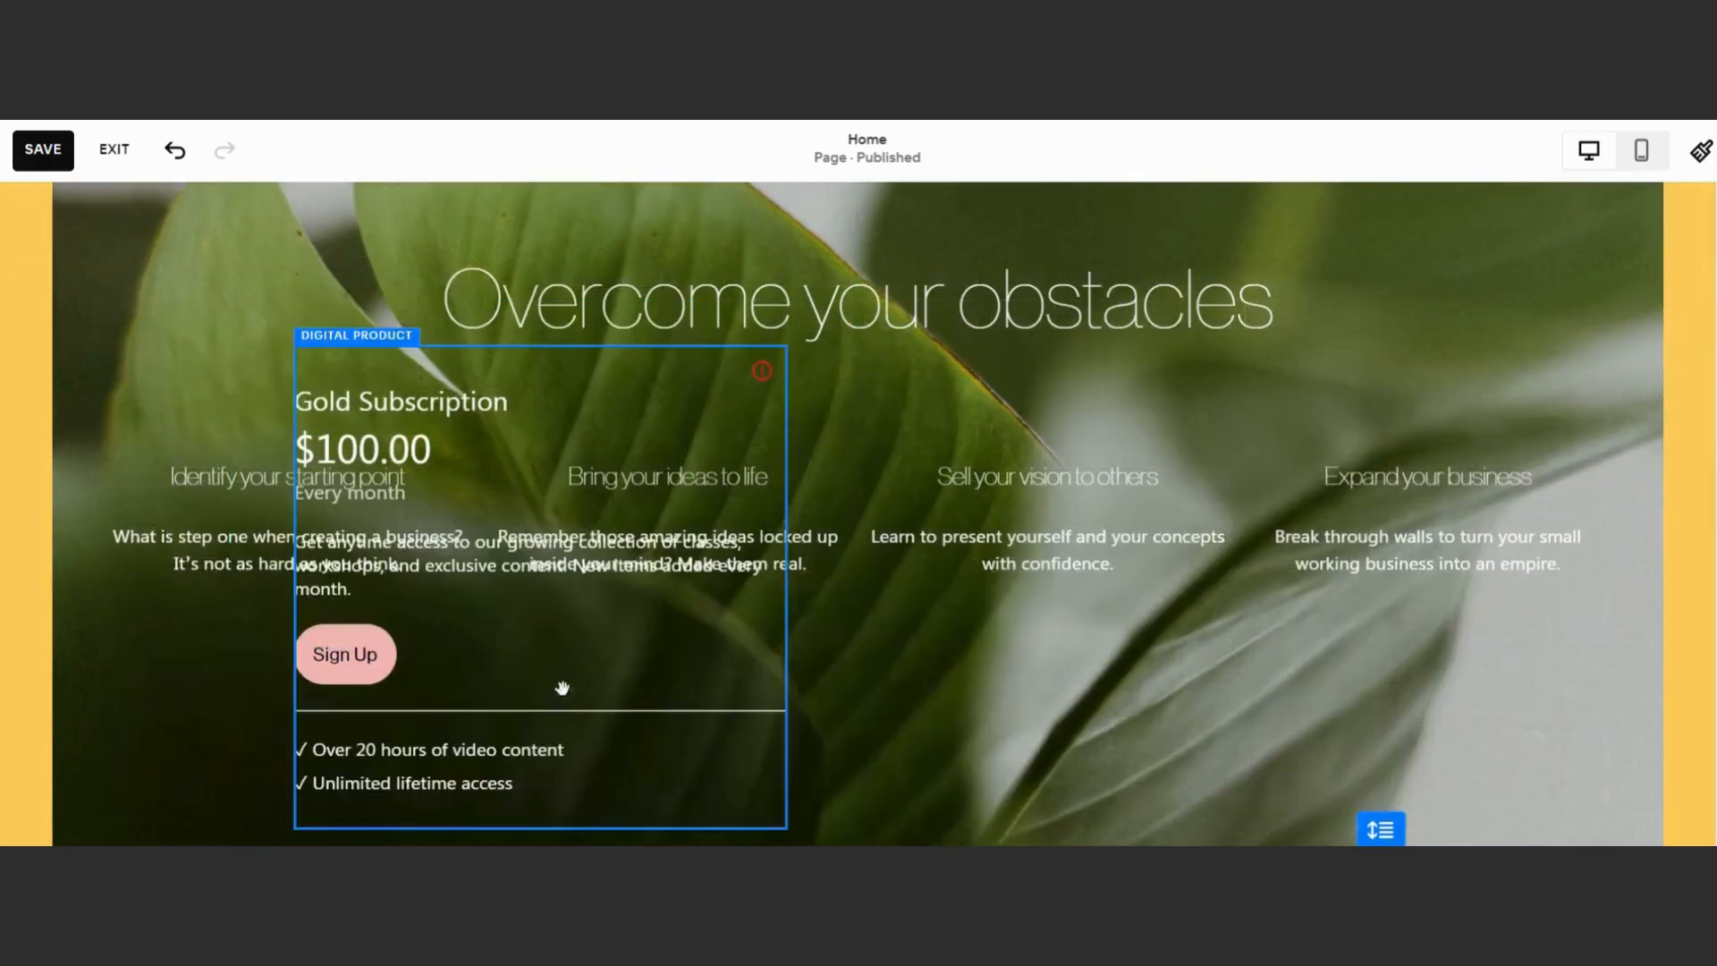
drag(634, 646, 668, 703)
scroll(1029, 680, down, 1)
scroll(1029, 599, down, 2)
scroll(1022, 587, up, 1)
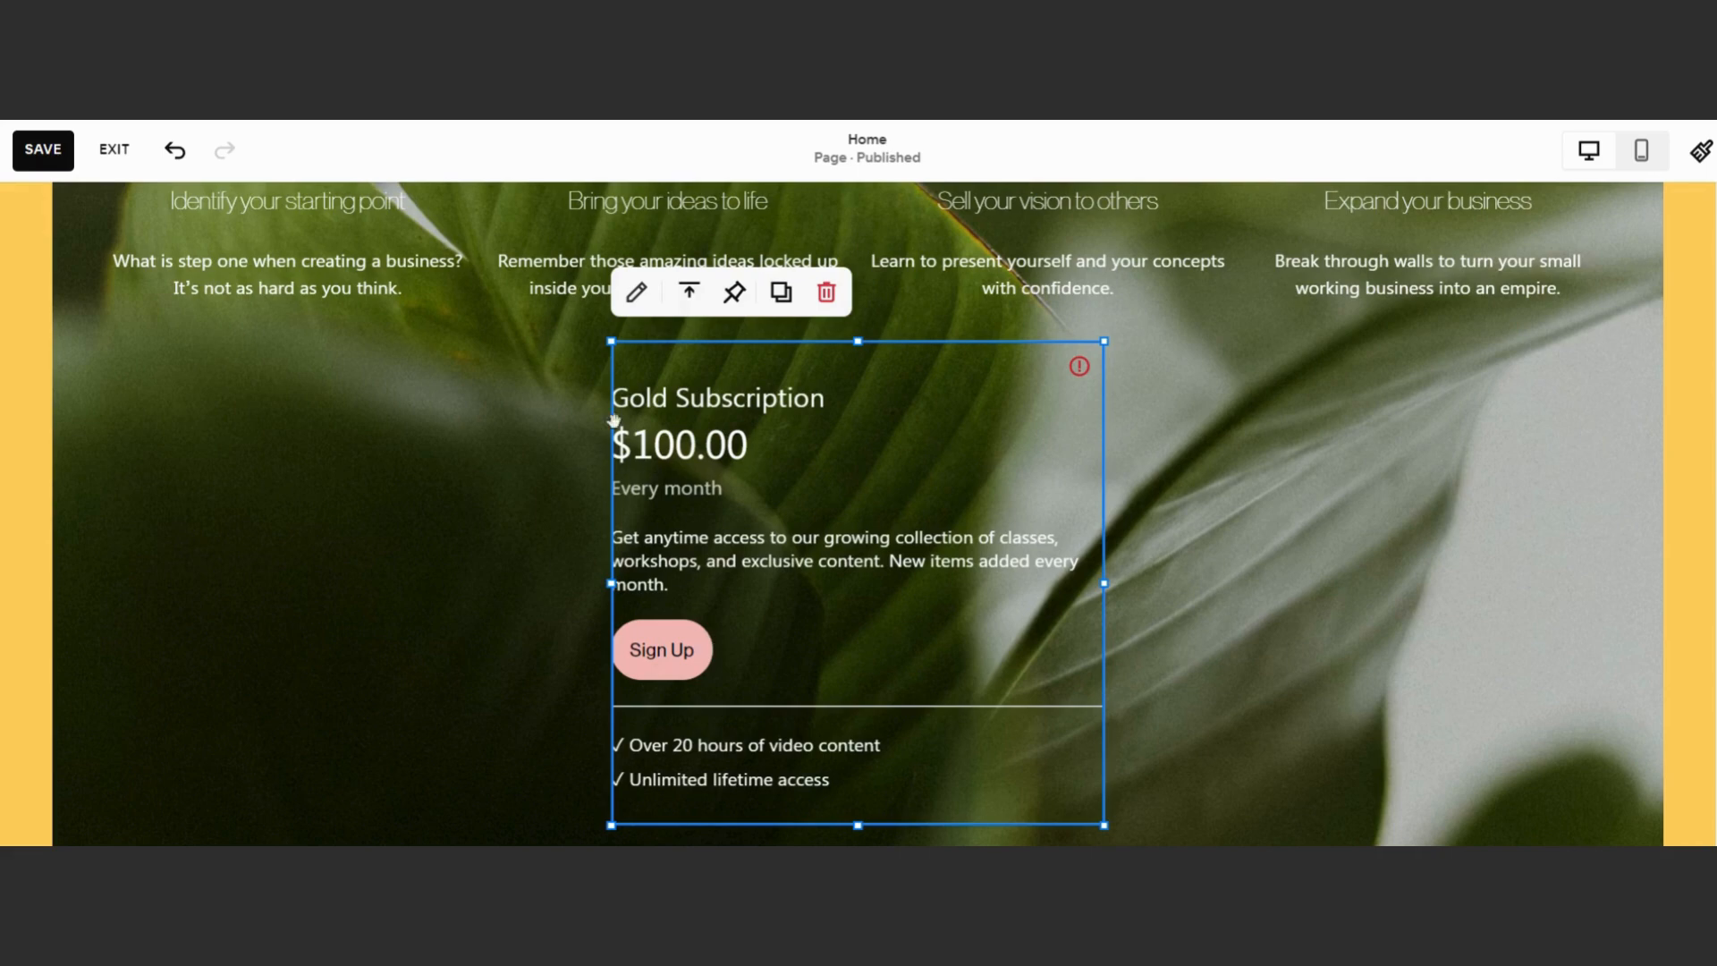
scroll(858, 617, up, 3)
scroll(717, 437, down, 4)
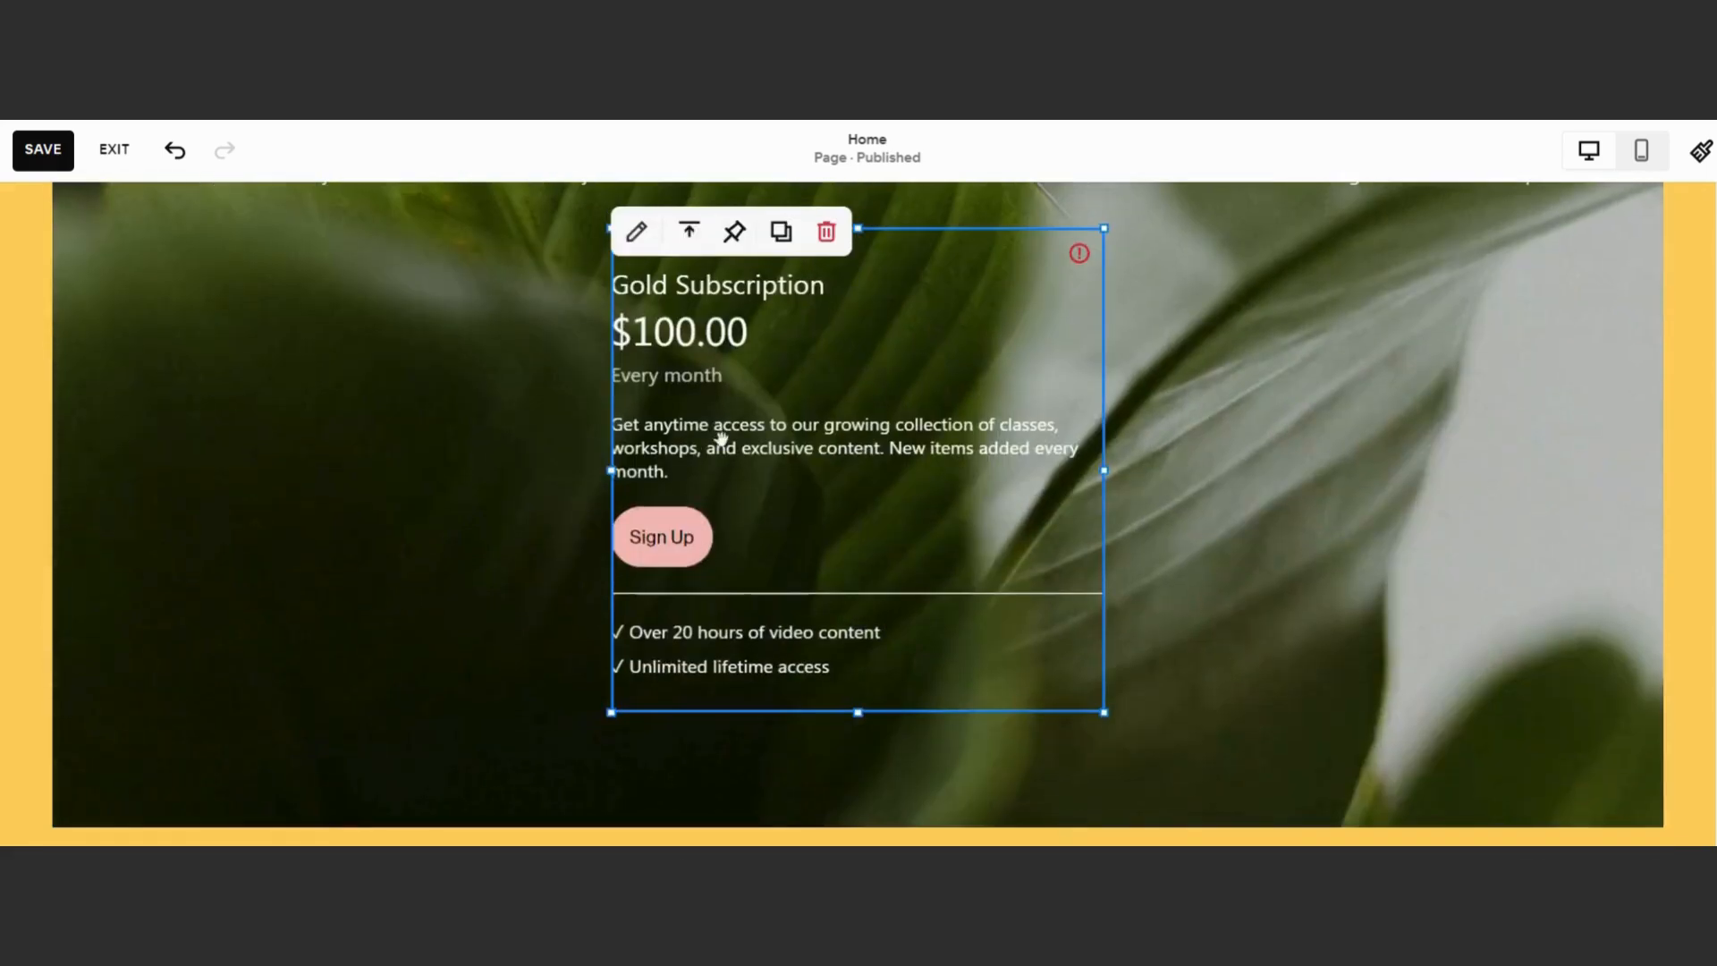
scroll(721, 448, up, 1)
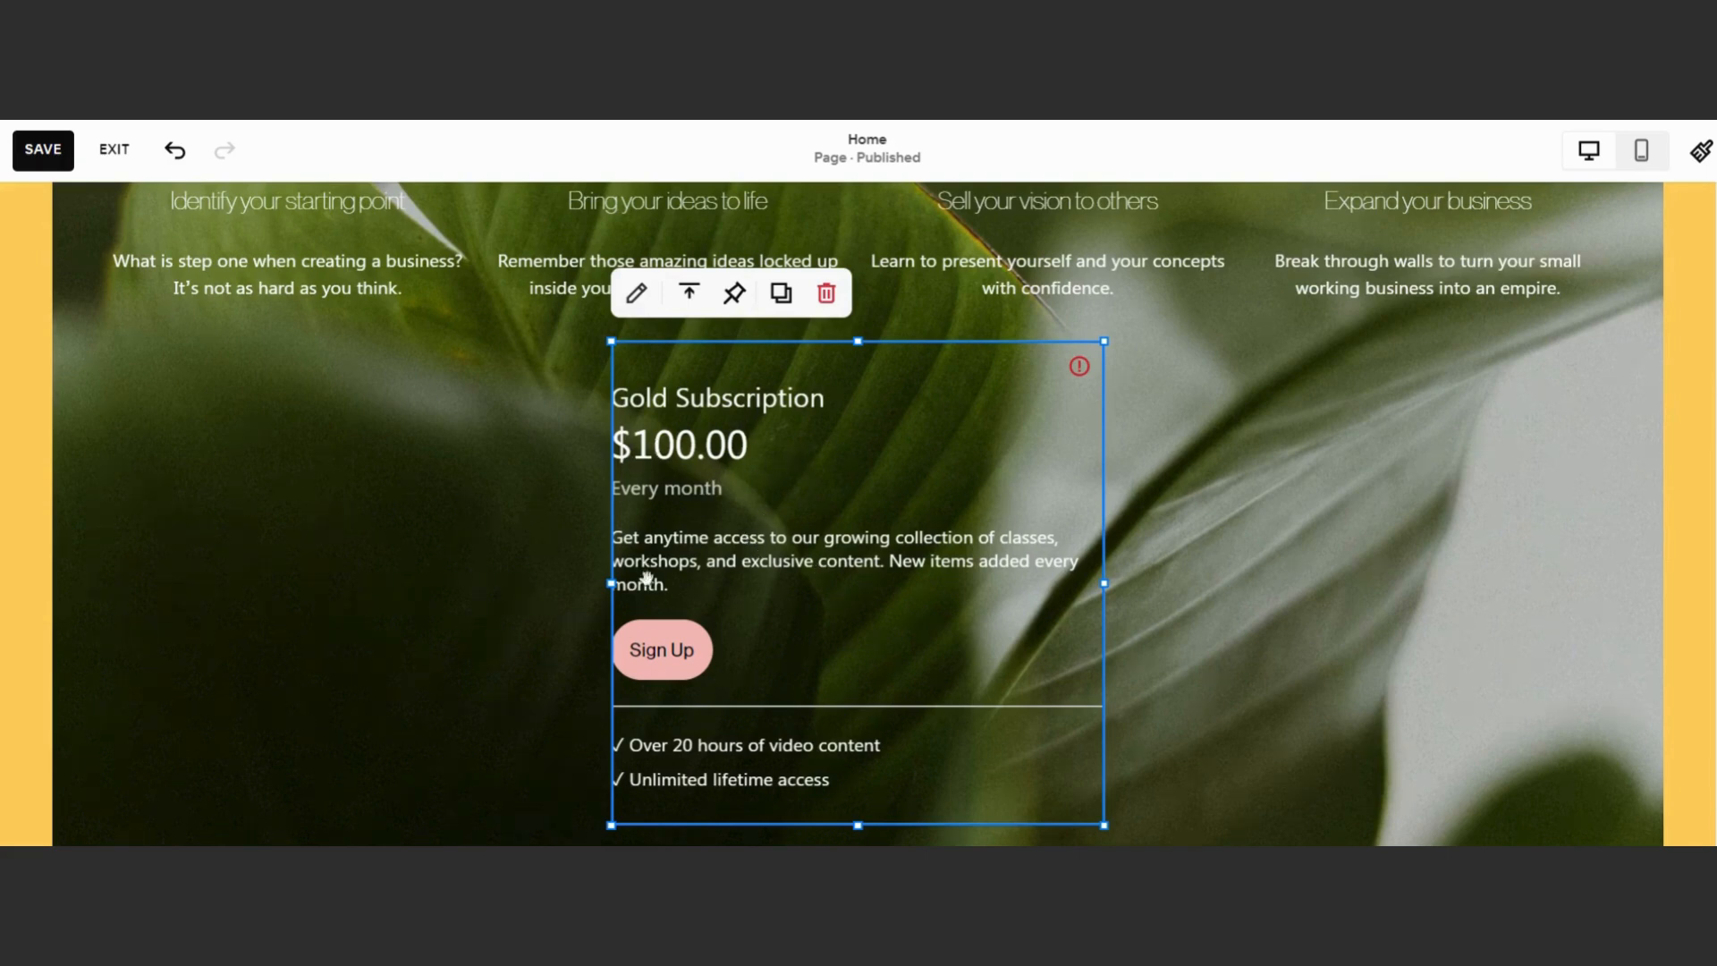
scroll(690, 711, up, 3)
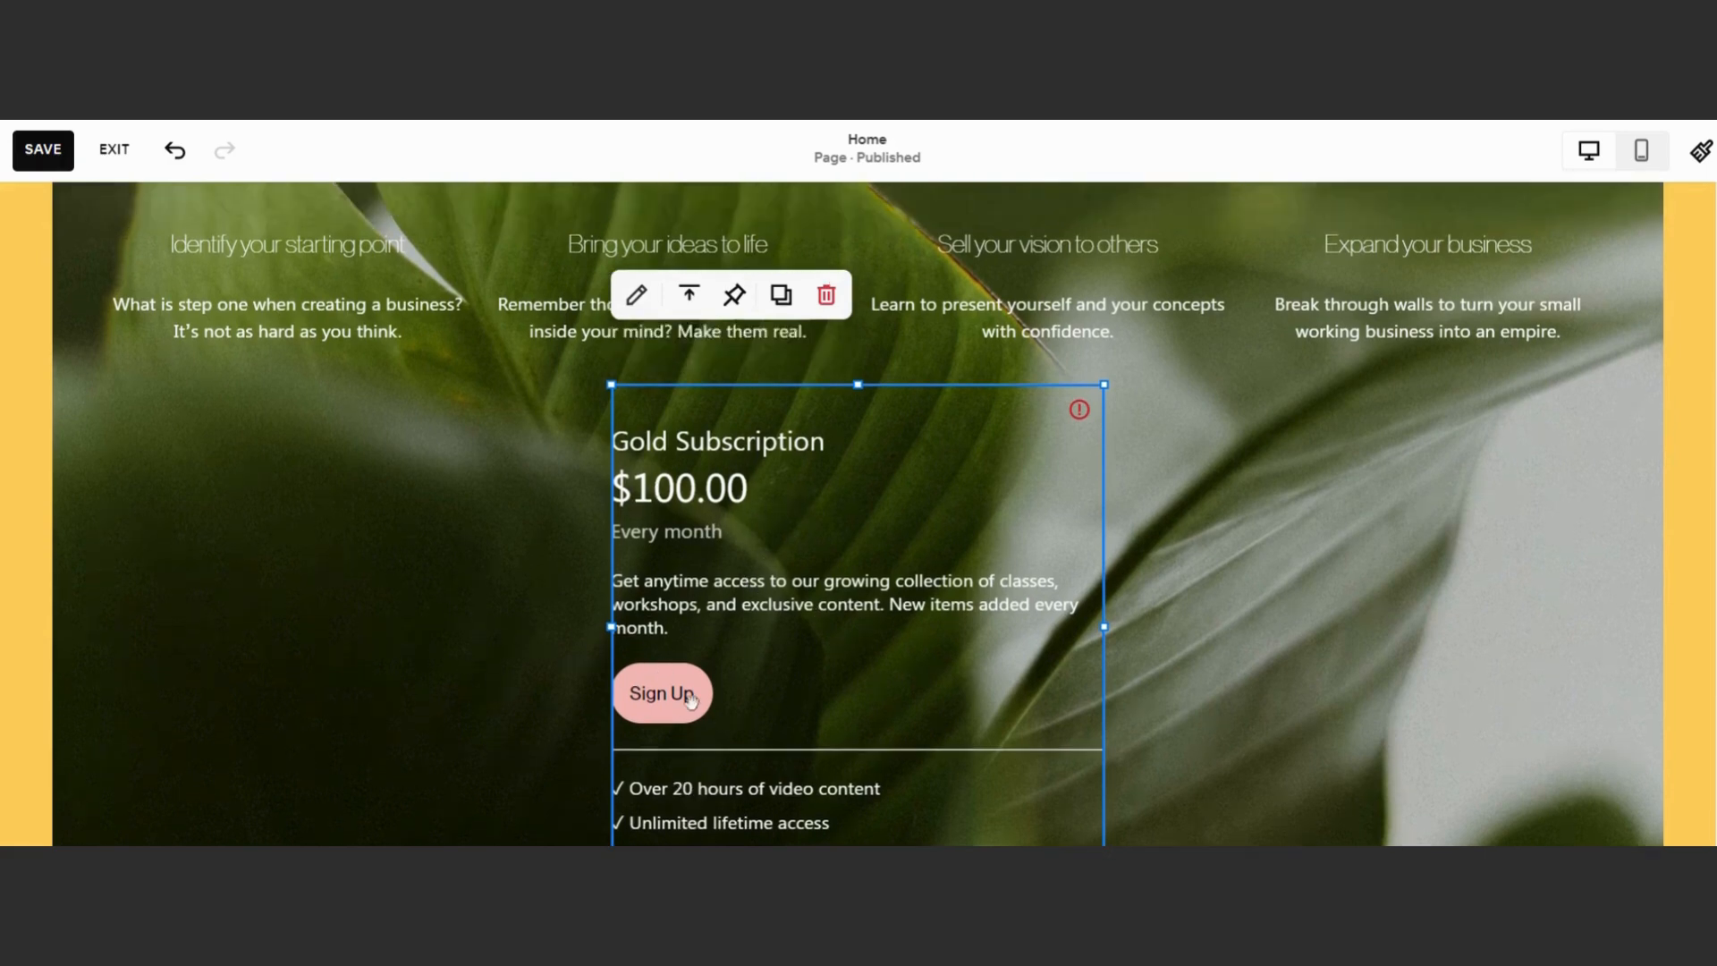
Delete the four text blocks beneath the "Overcome your obstacles" heading
click(332, 501)
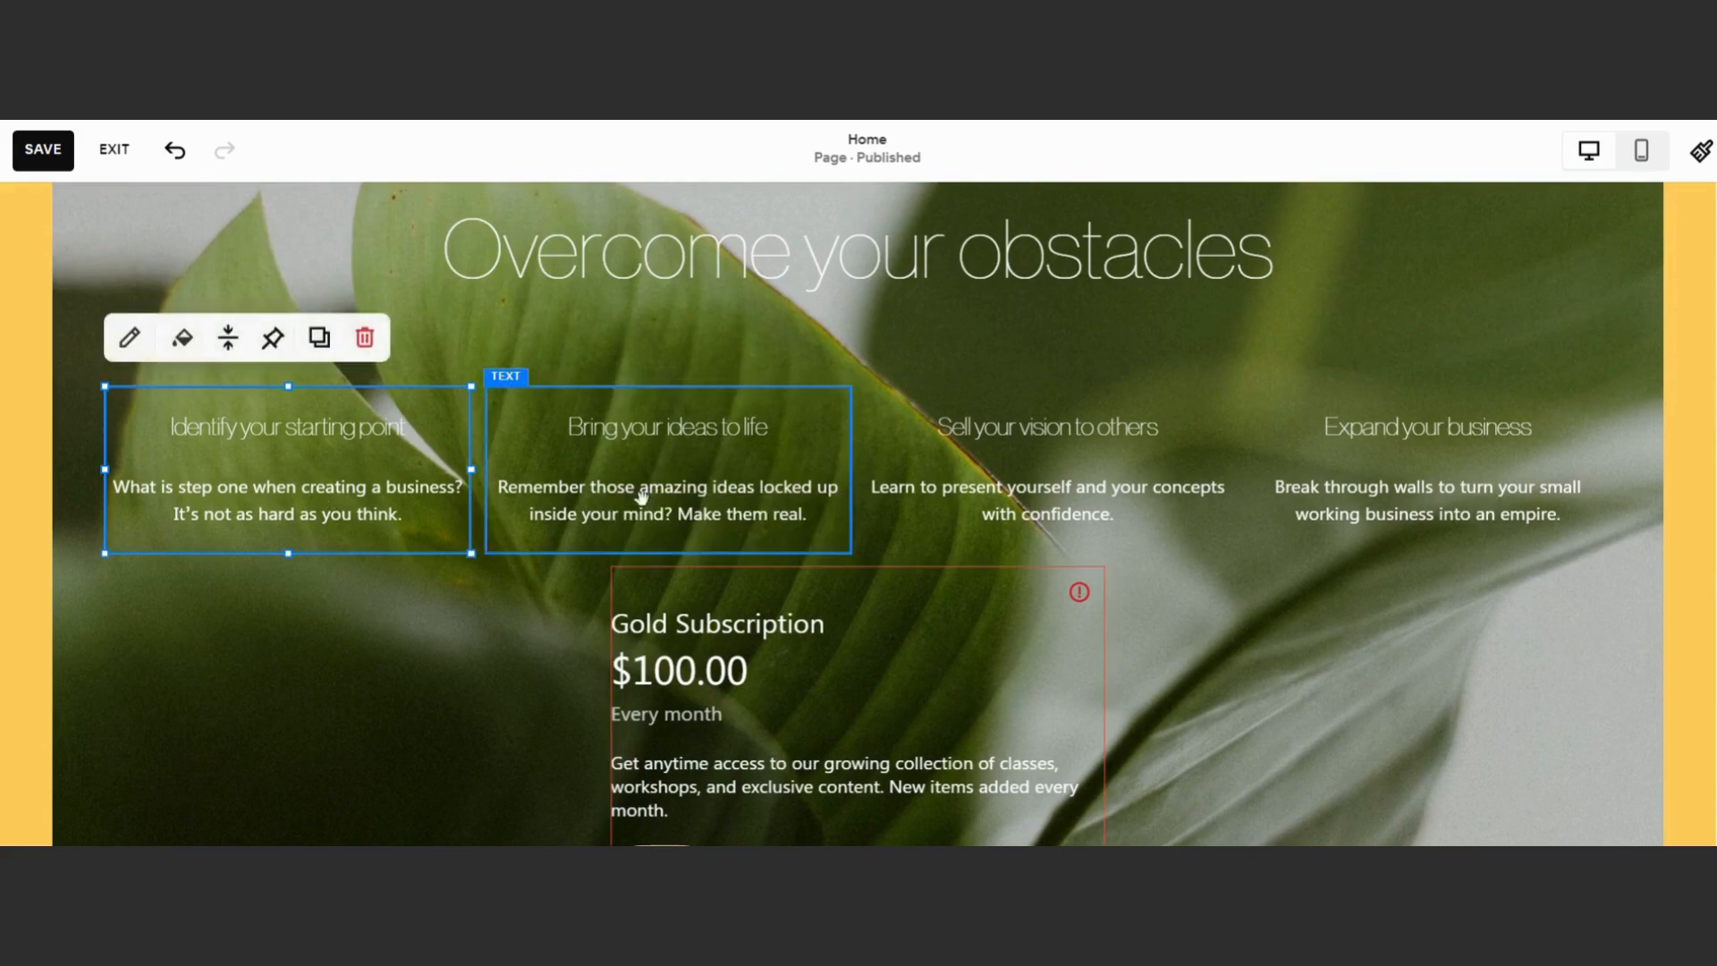
click(569, 524)
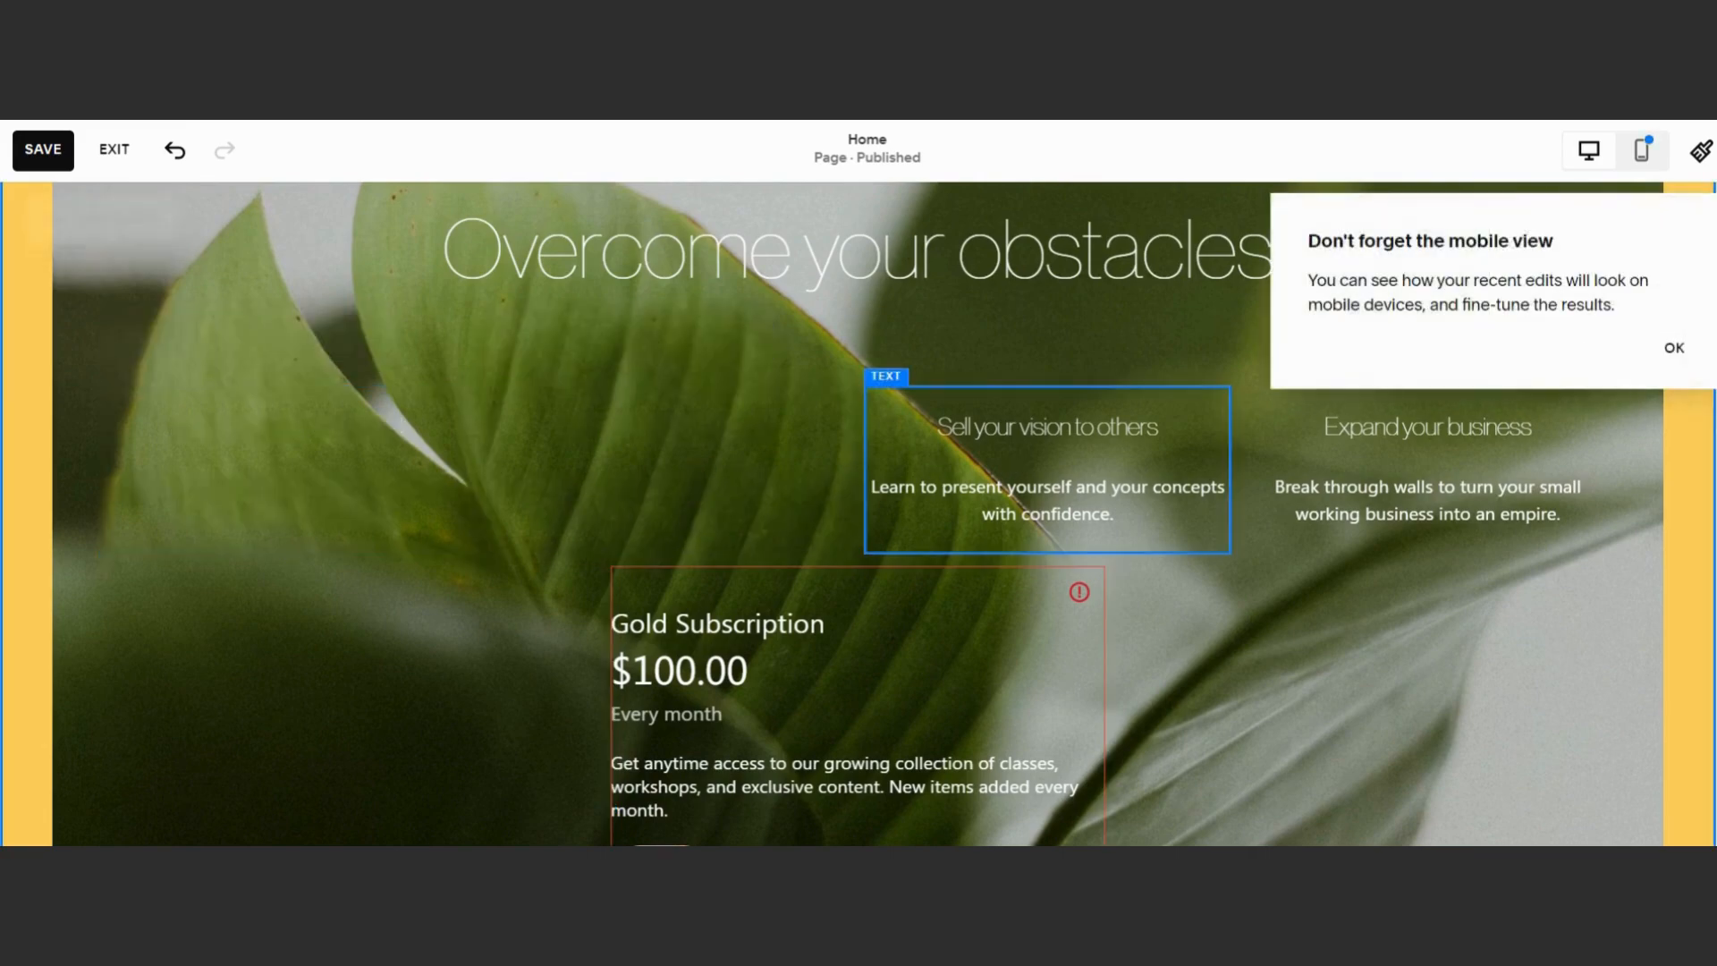
click(1380, 457)
Move the Digital Product block up to sit directly beneath the "Overcome your obstacles" heading
drag(839, 611, 839, 385)
scroll(864, 443, up, 1)
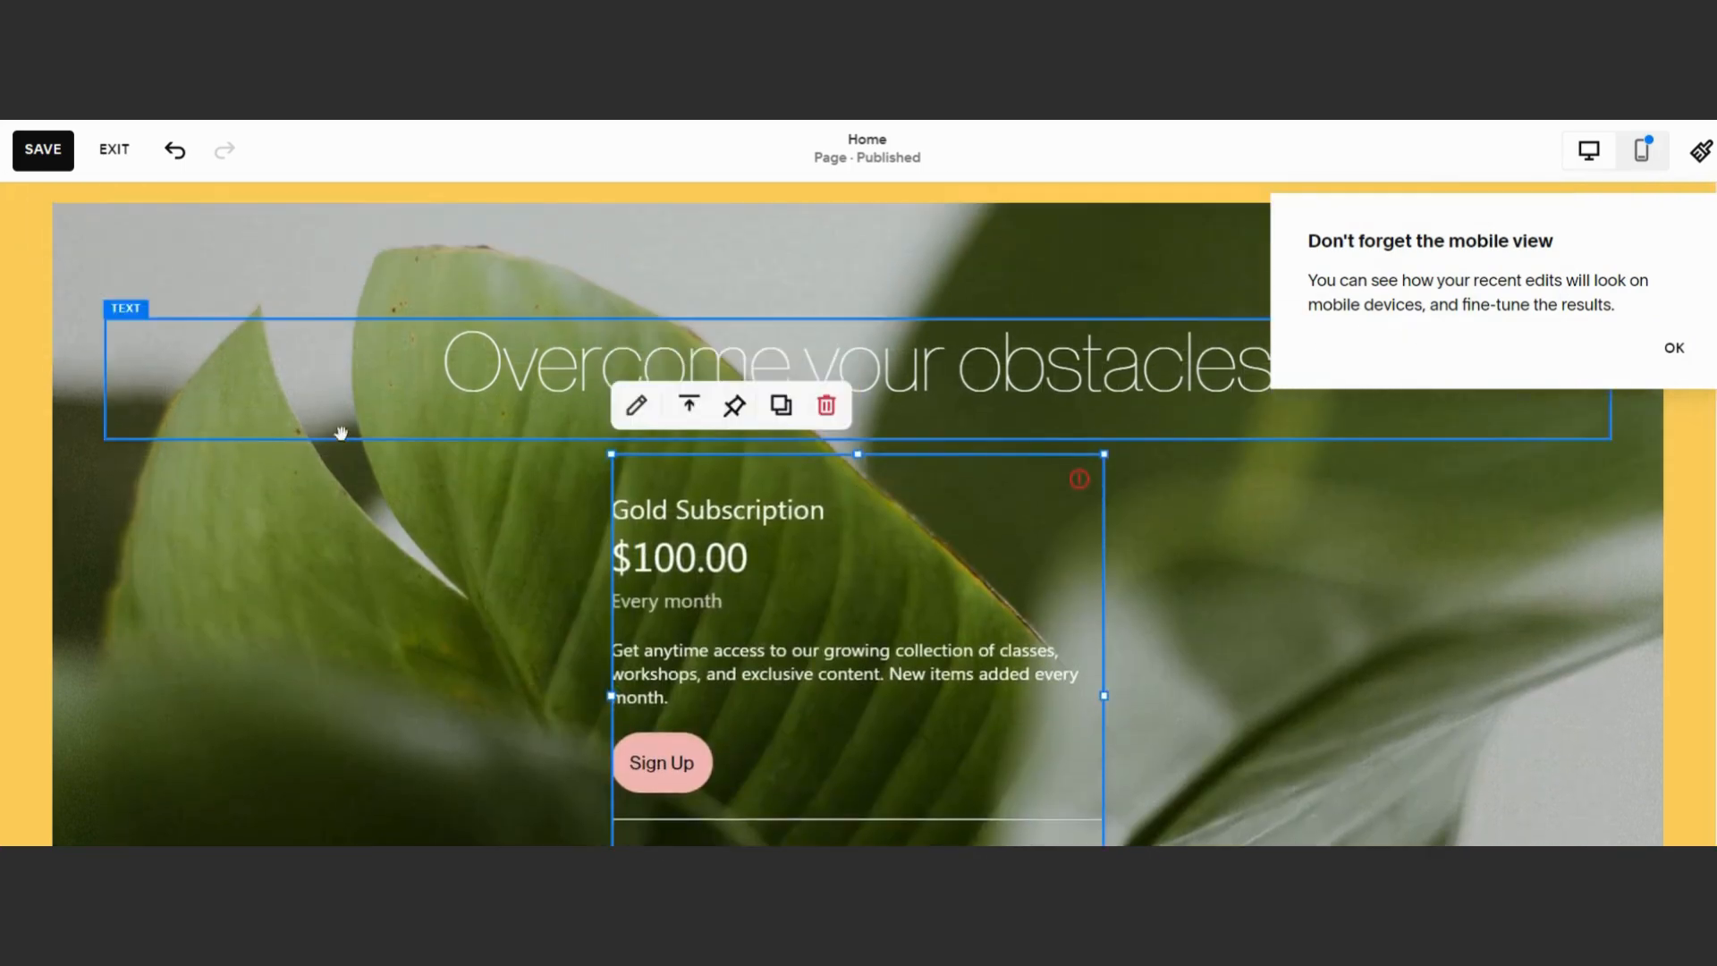
scroll(269, 407, up, 1)
click(250, 315)
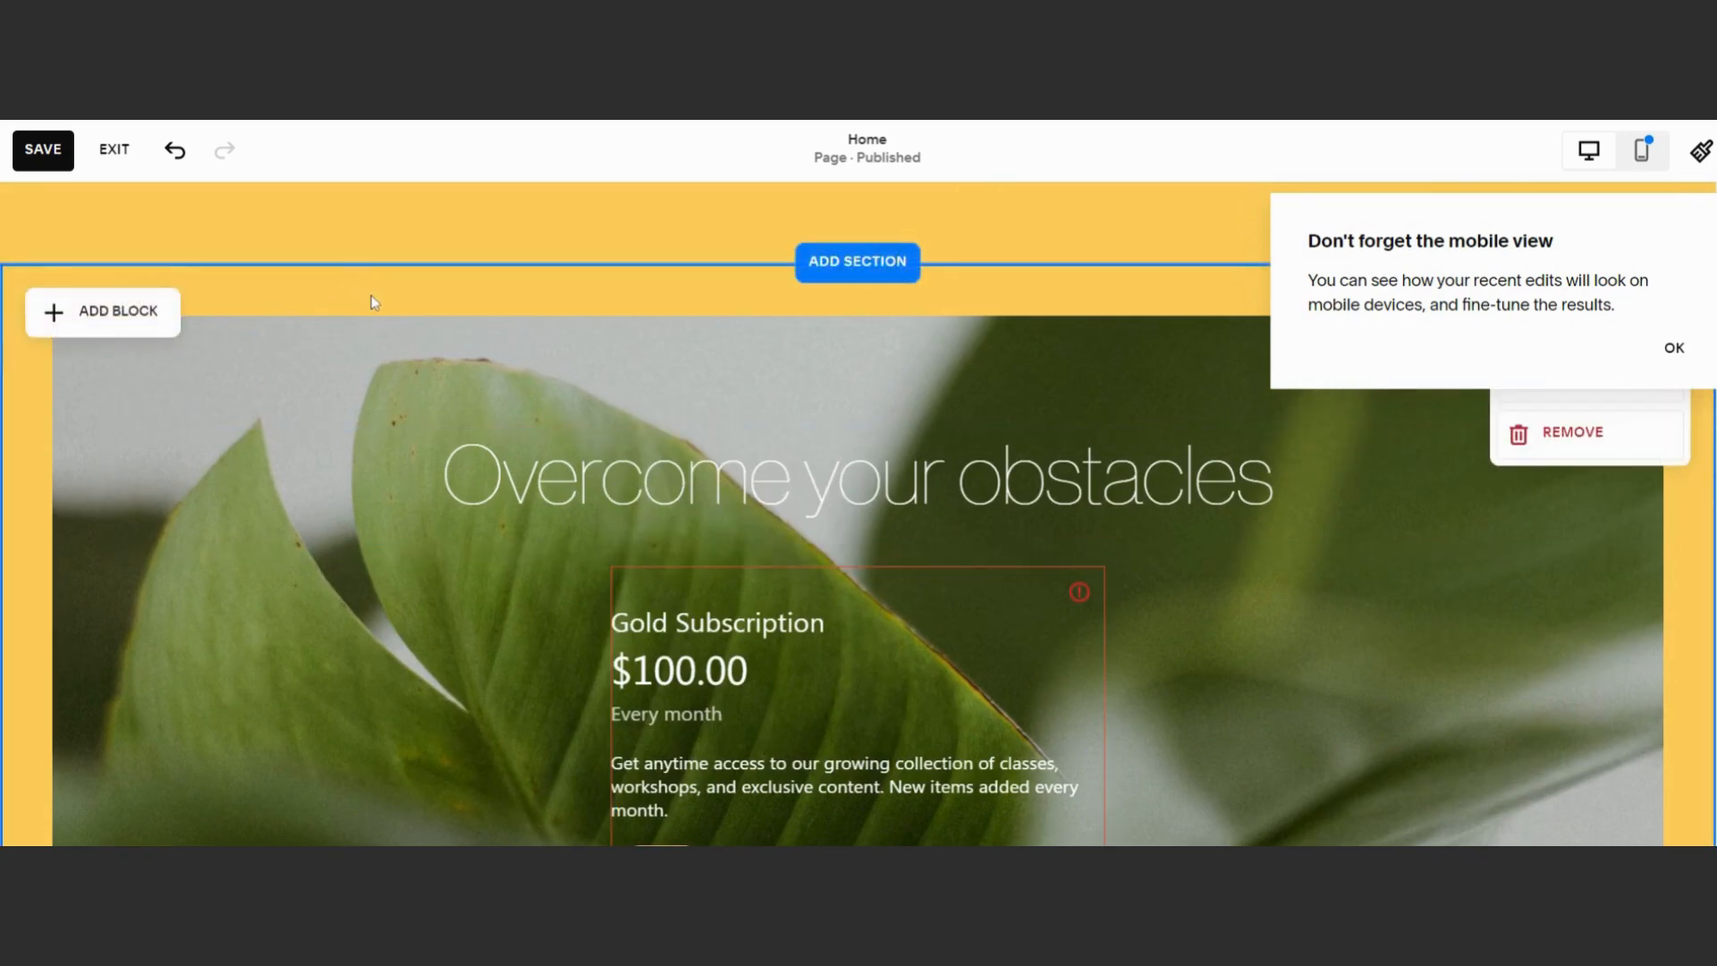
Dismiss the mobile view reminder and remove the leaf background image from the "Overcome your obstacles" section
click(1673, 356)
click(1591, 338)
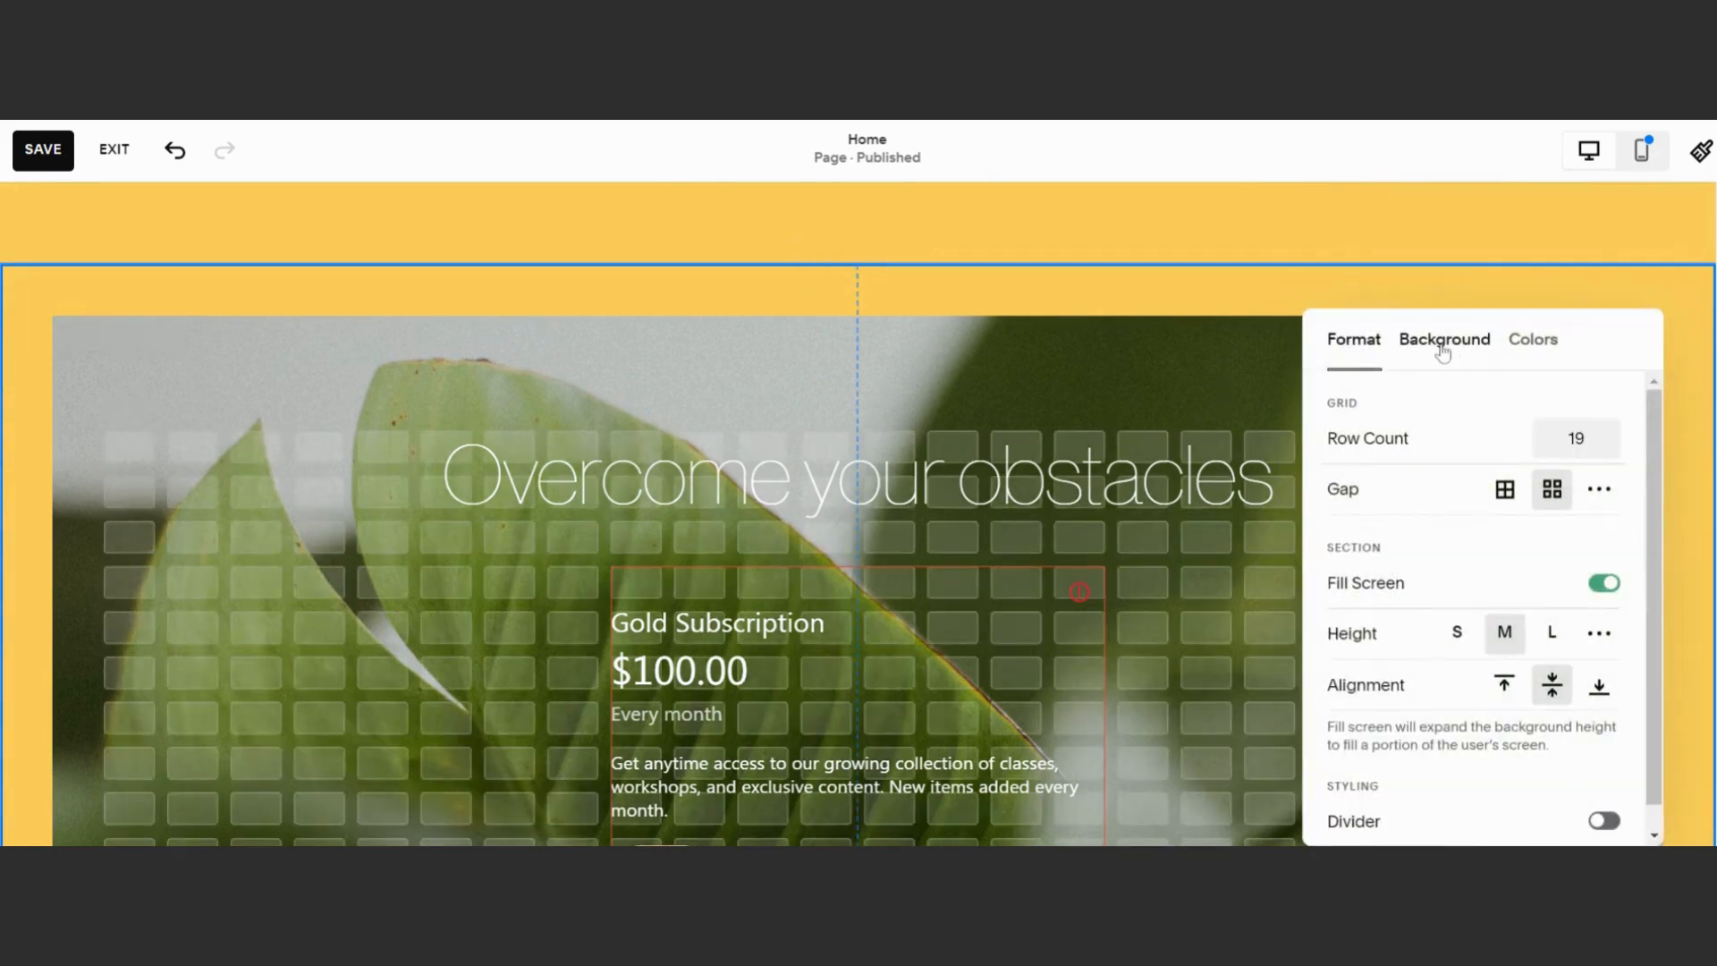
click(1443, 350)
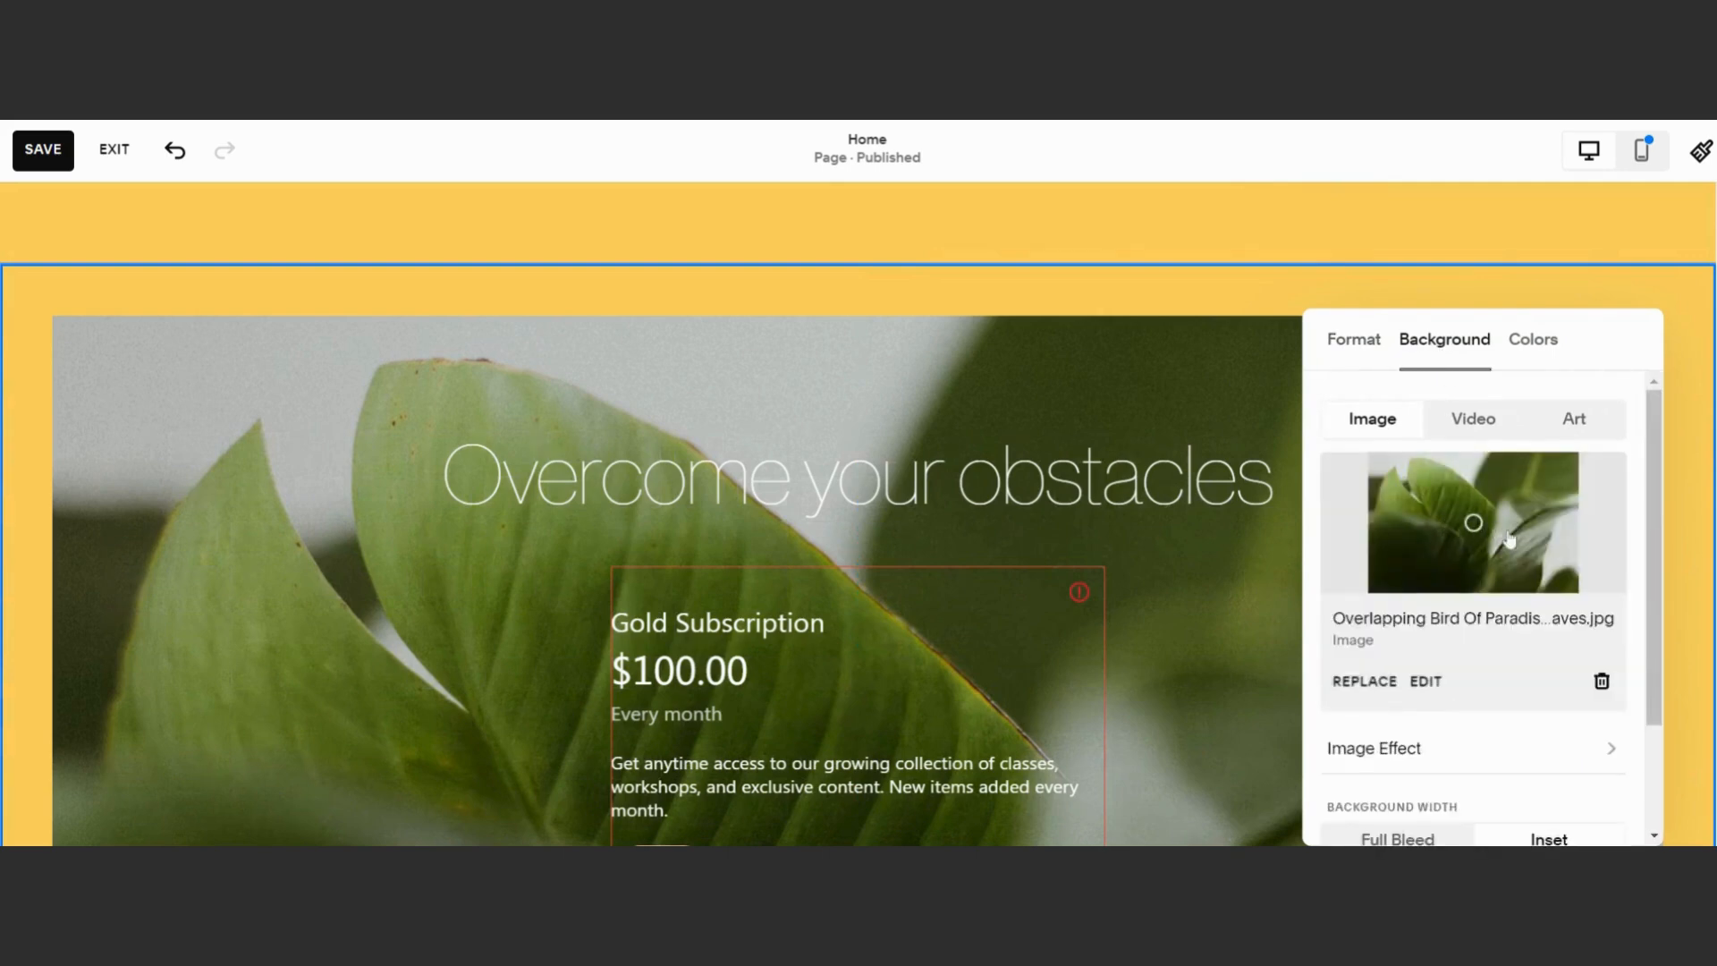
click(1602, 682)
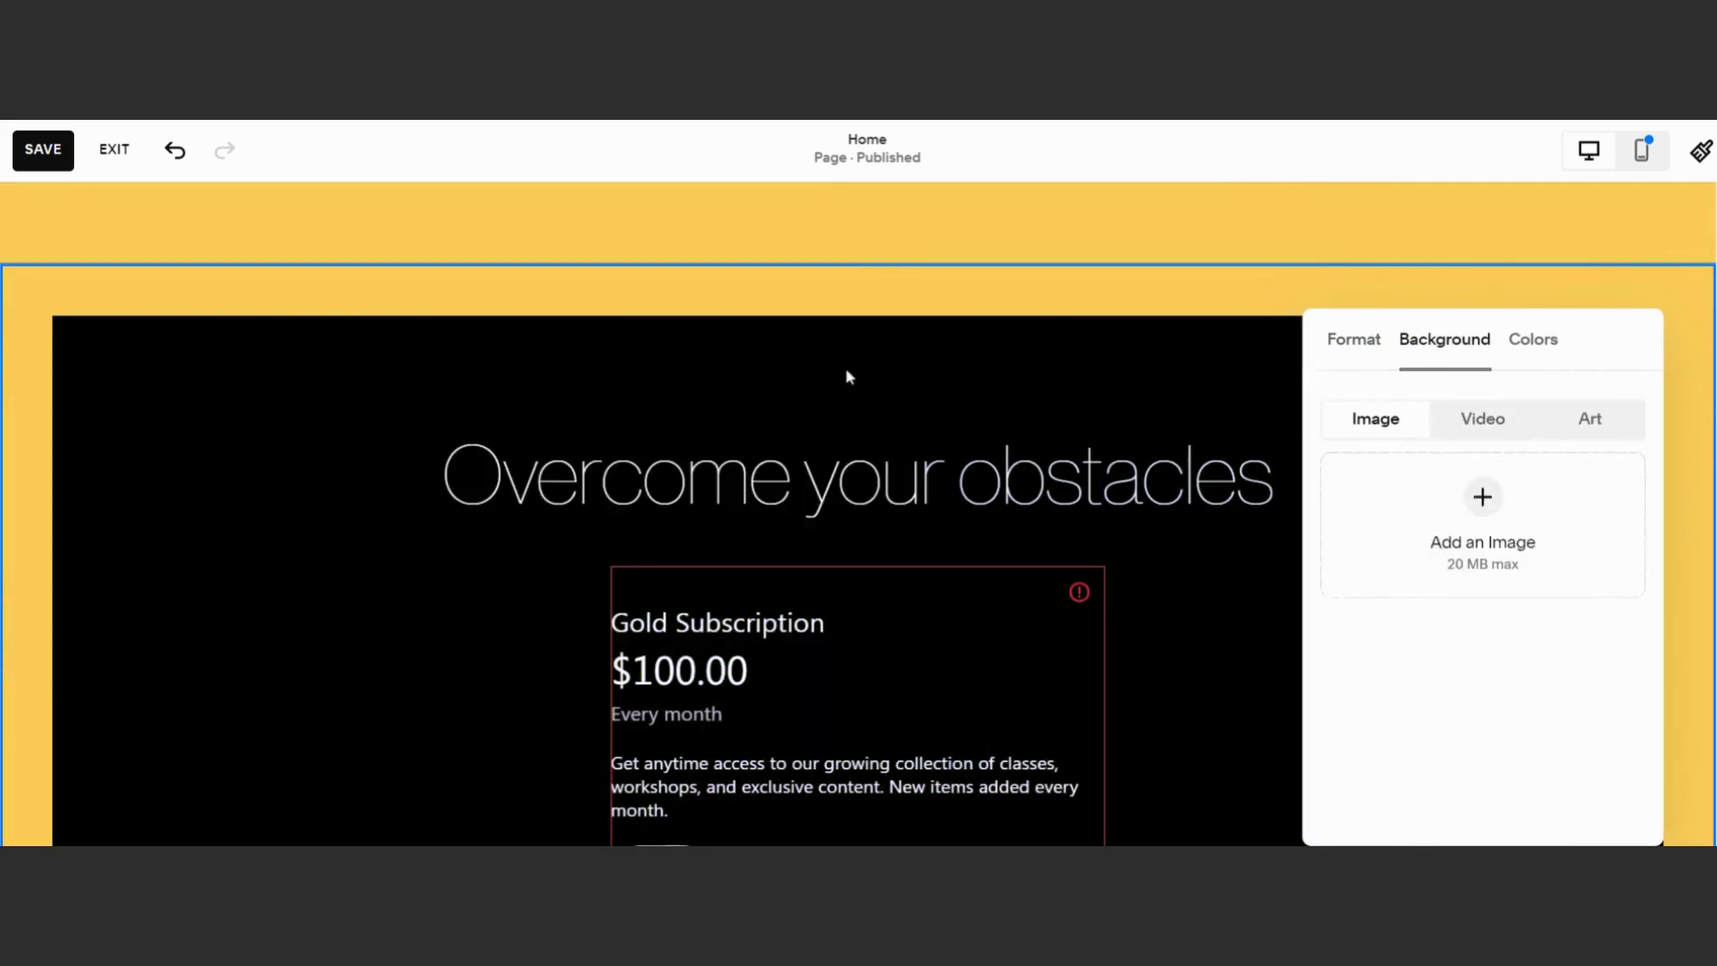
scroll(893, 444, down, 4)
scroll(770, 575, up, 3)
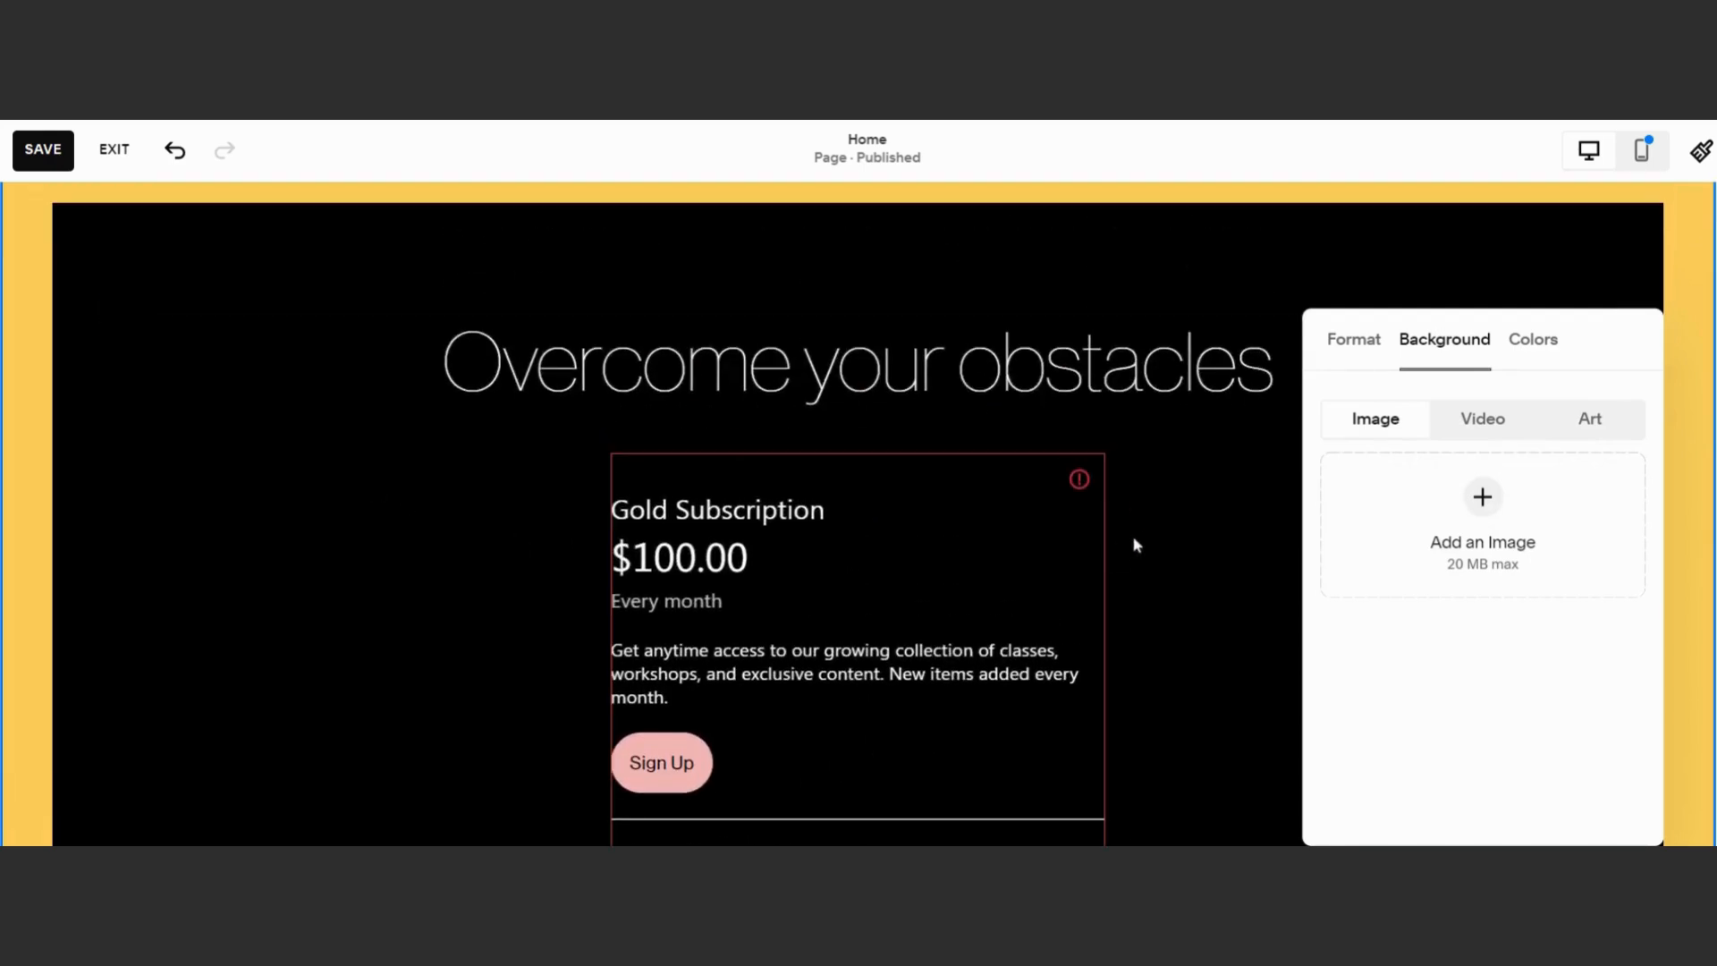
Try the Light 1 and Bright 2 color themes on the "Overcome your obstacles" section, settling on a purple Dark theme
click(1483, 503)
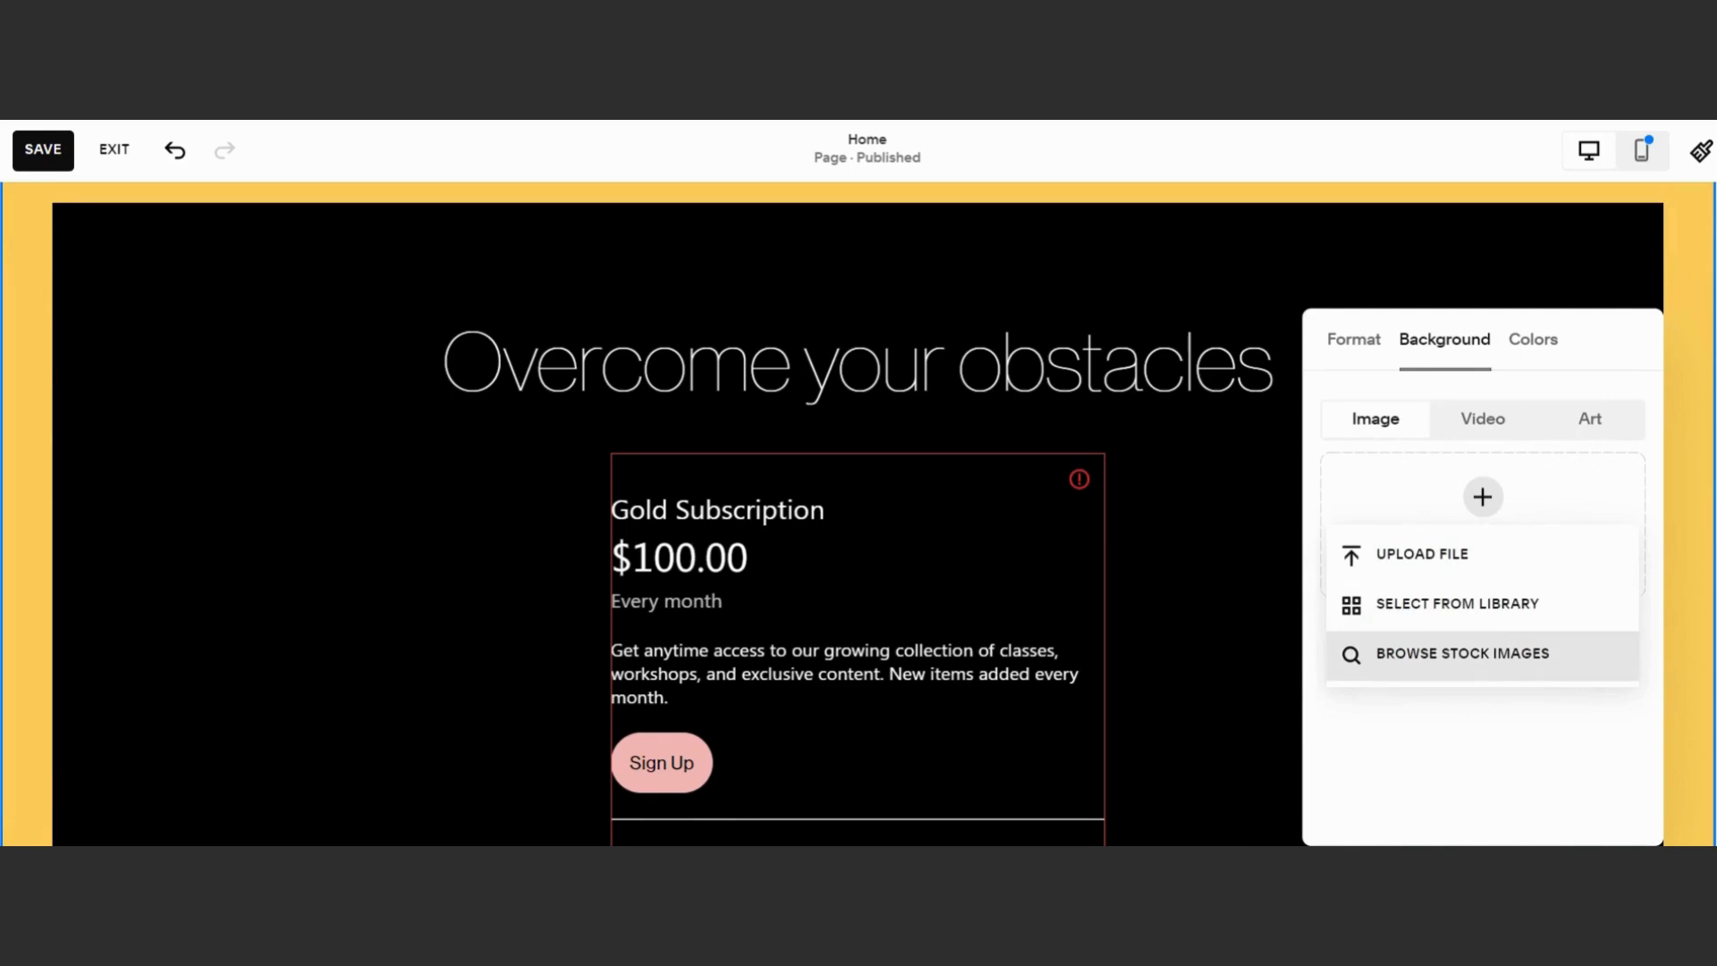
click(1533, 339)
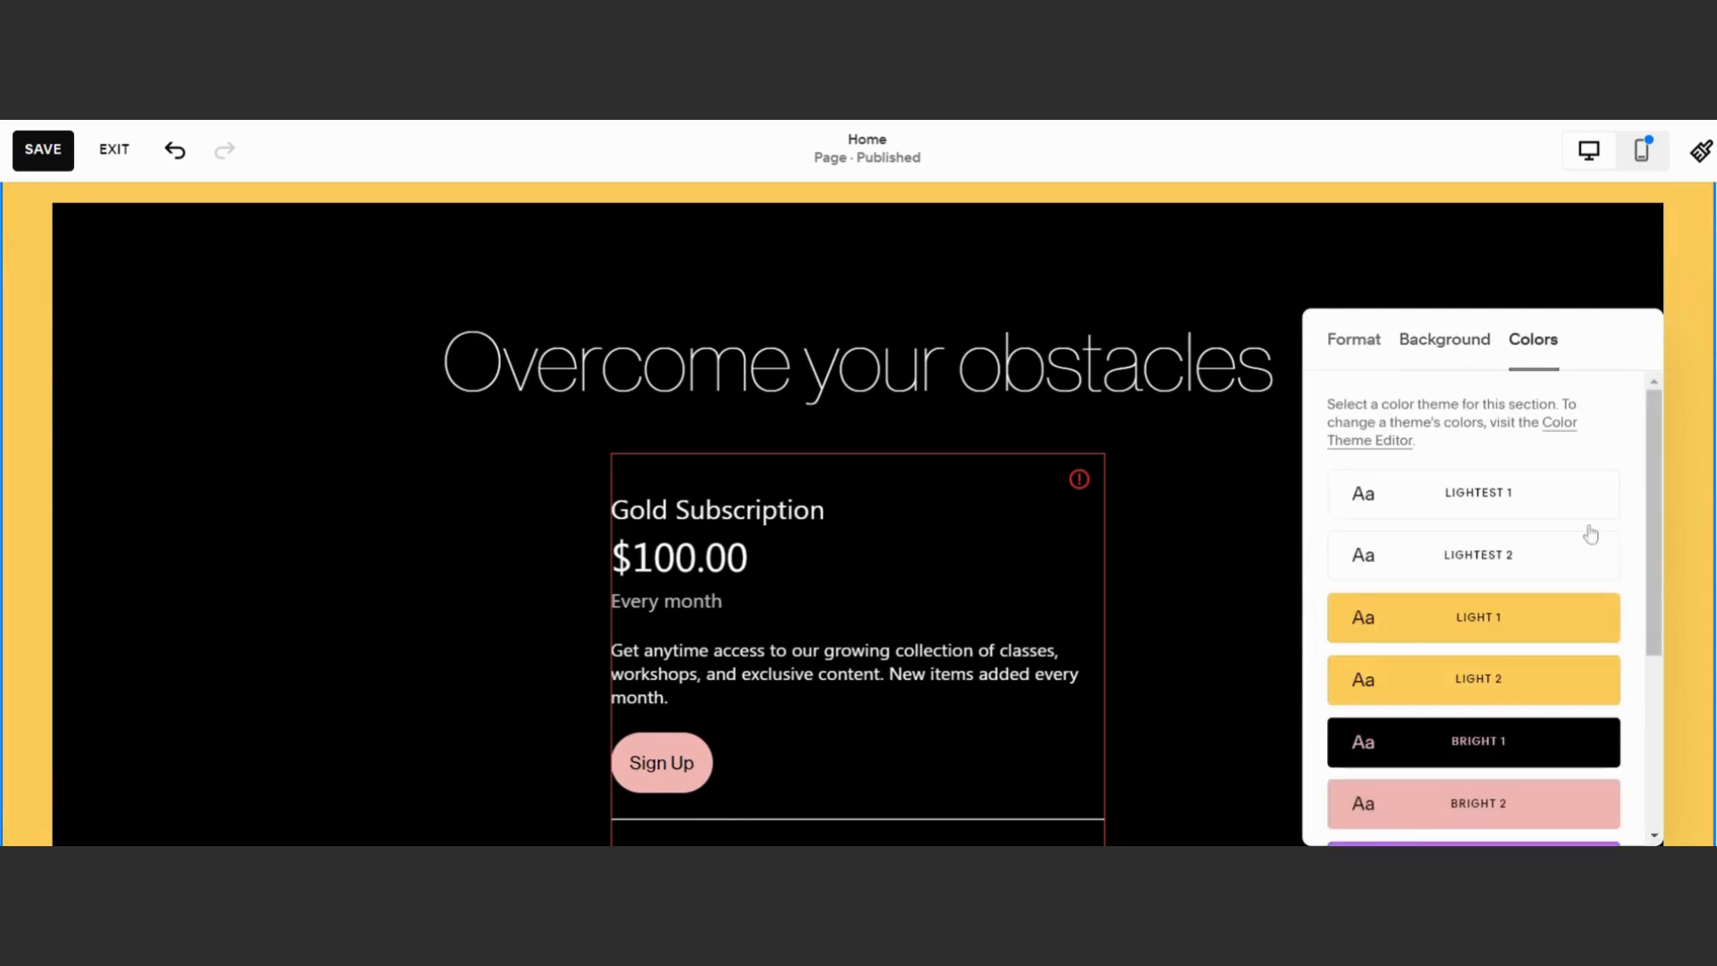
click(1501, 644)
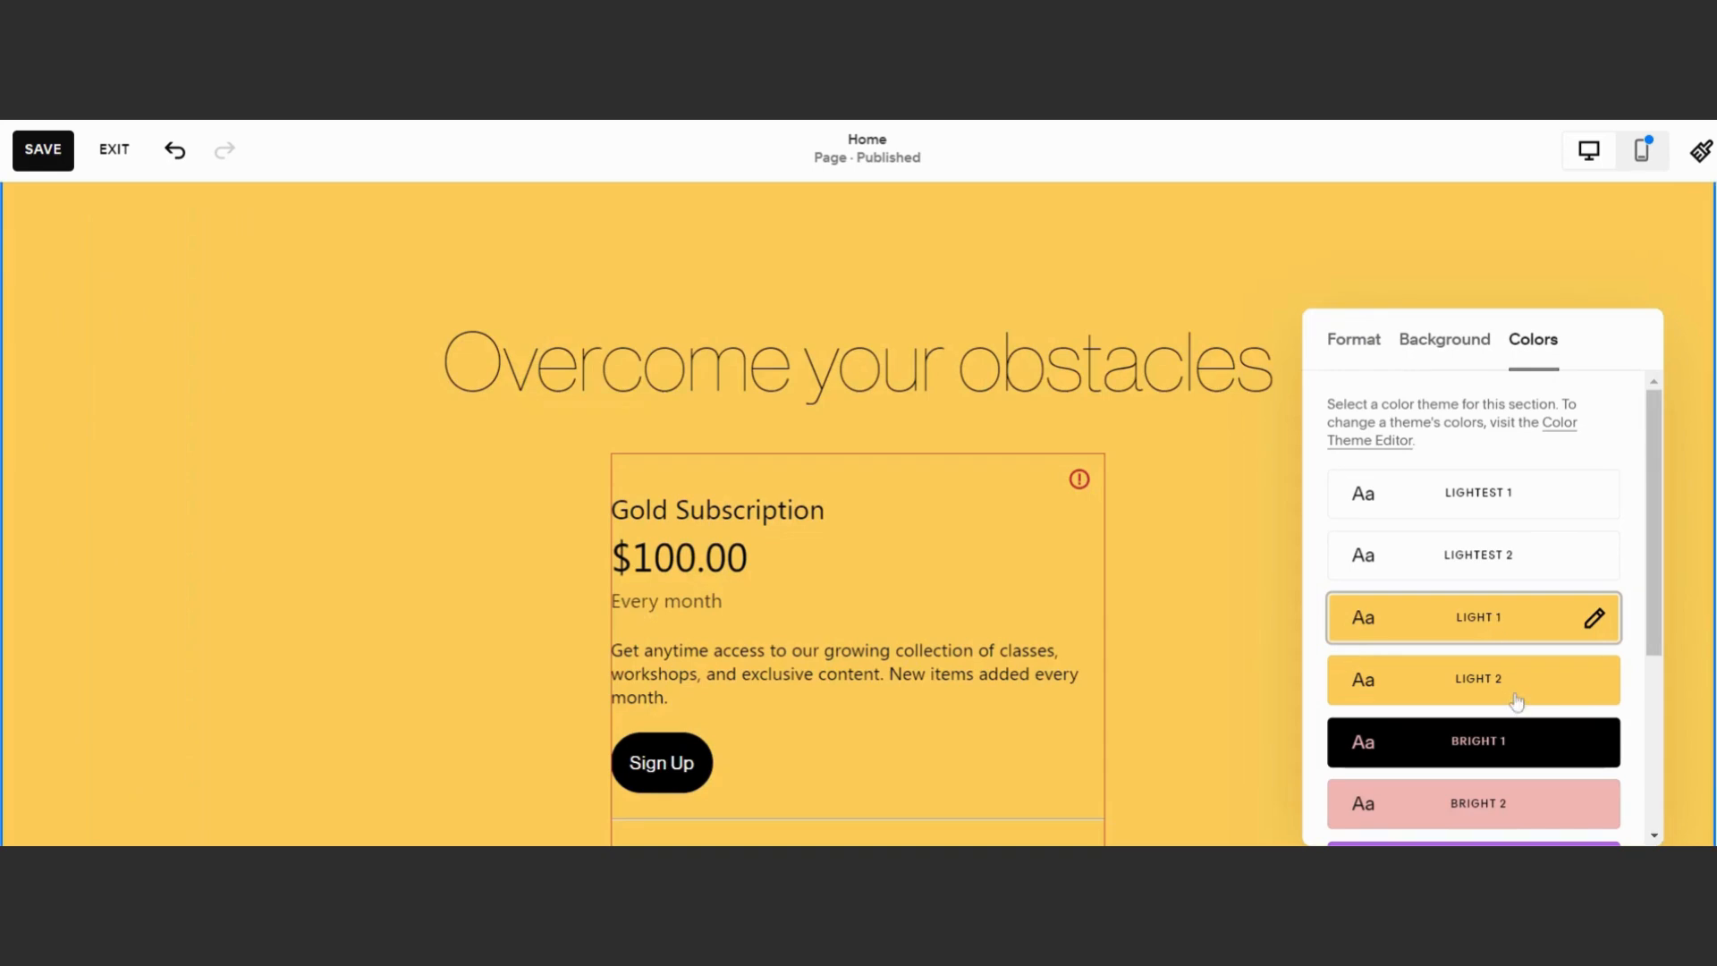
click(1517, 703)
scroll(1488, 748, down, 3)
click(1485, 583)
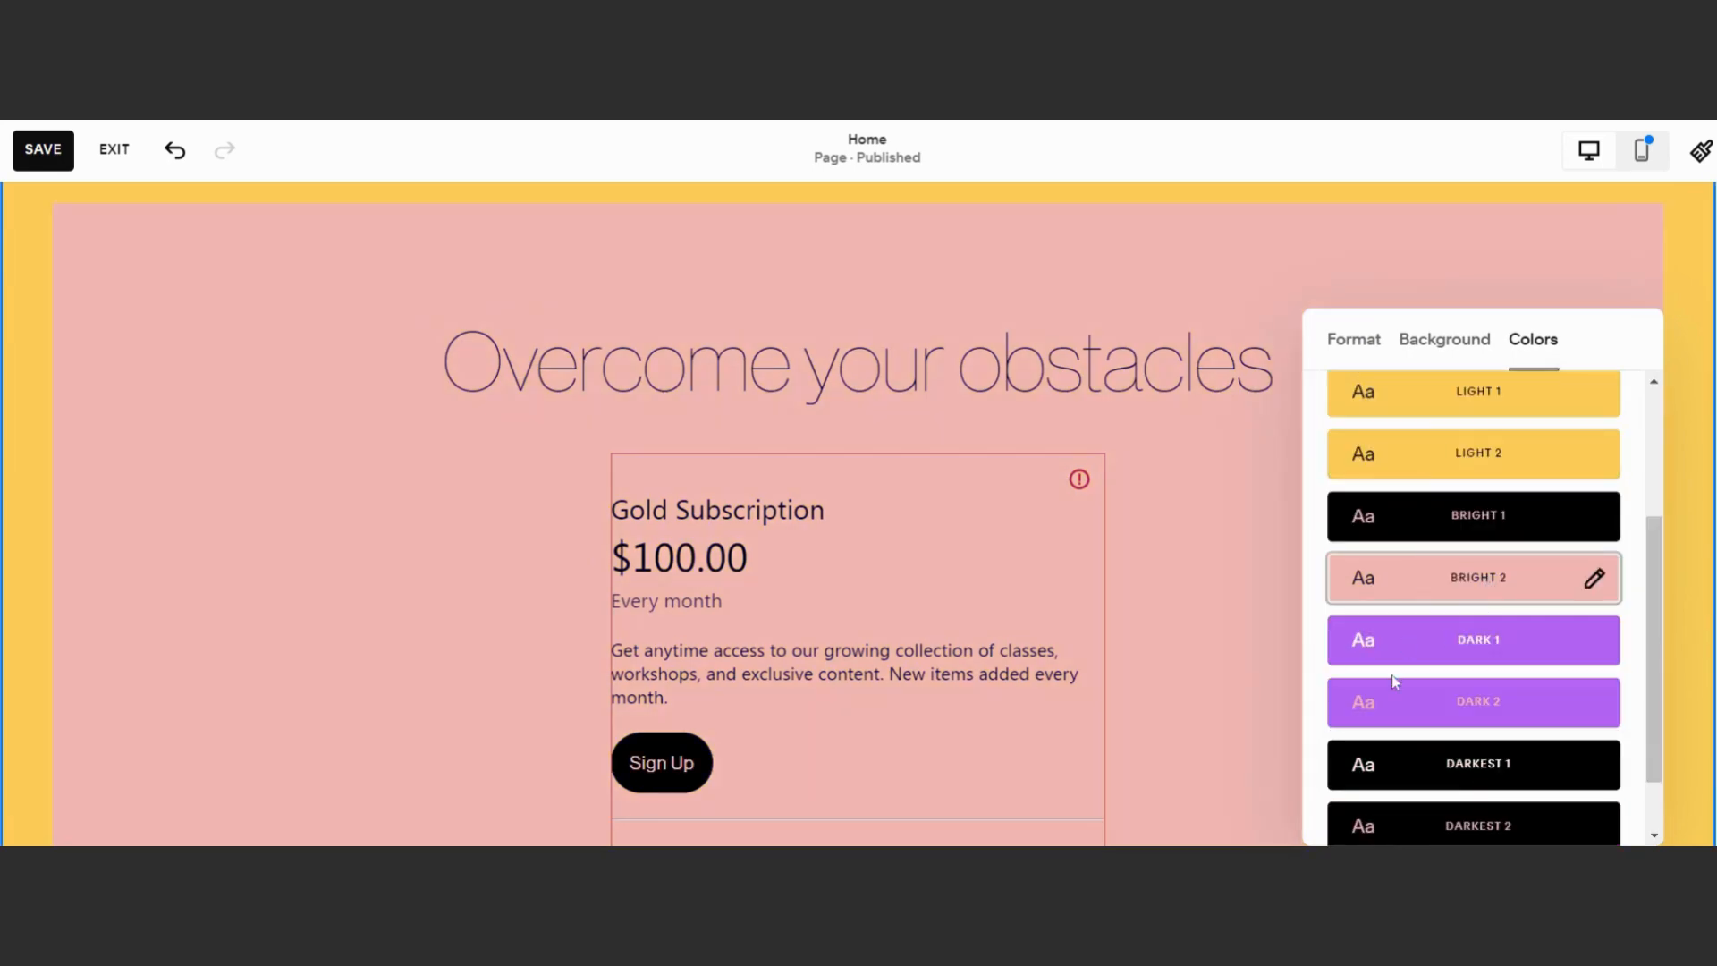
scroll(763, 563, up, 2)
scroll(1144, 568, down, 2)
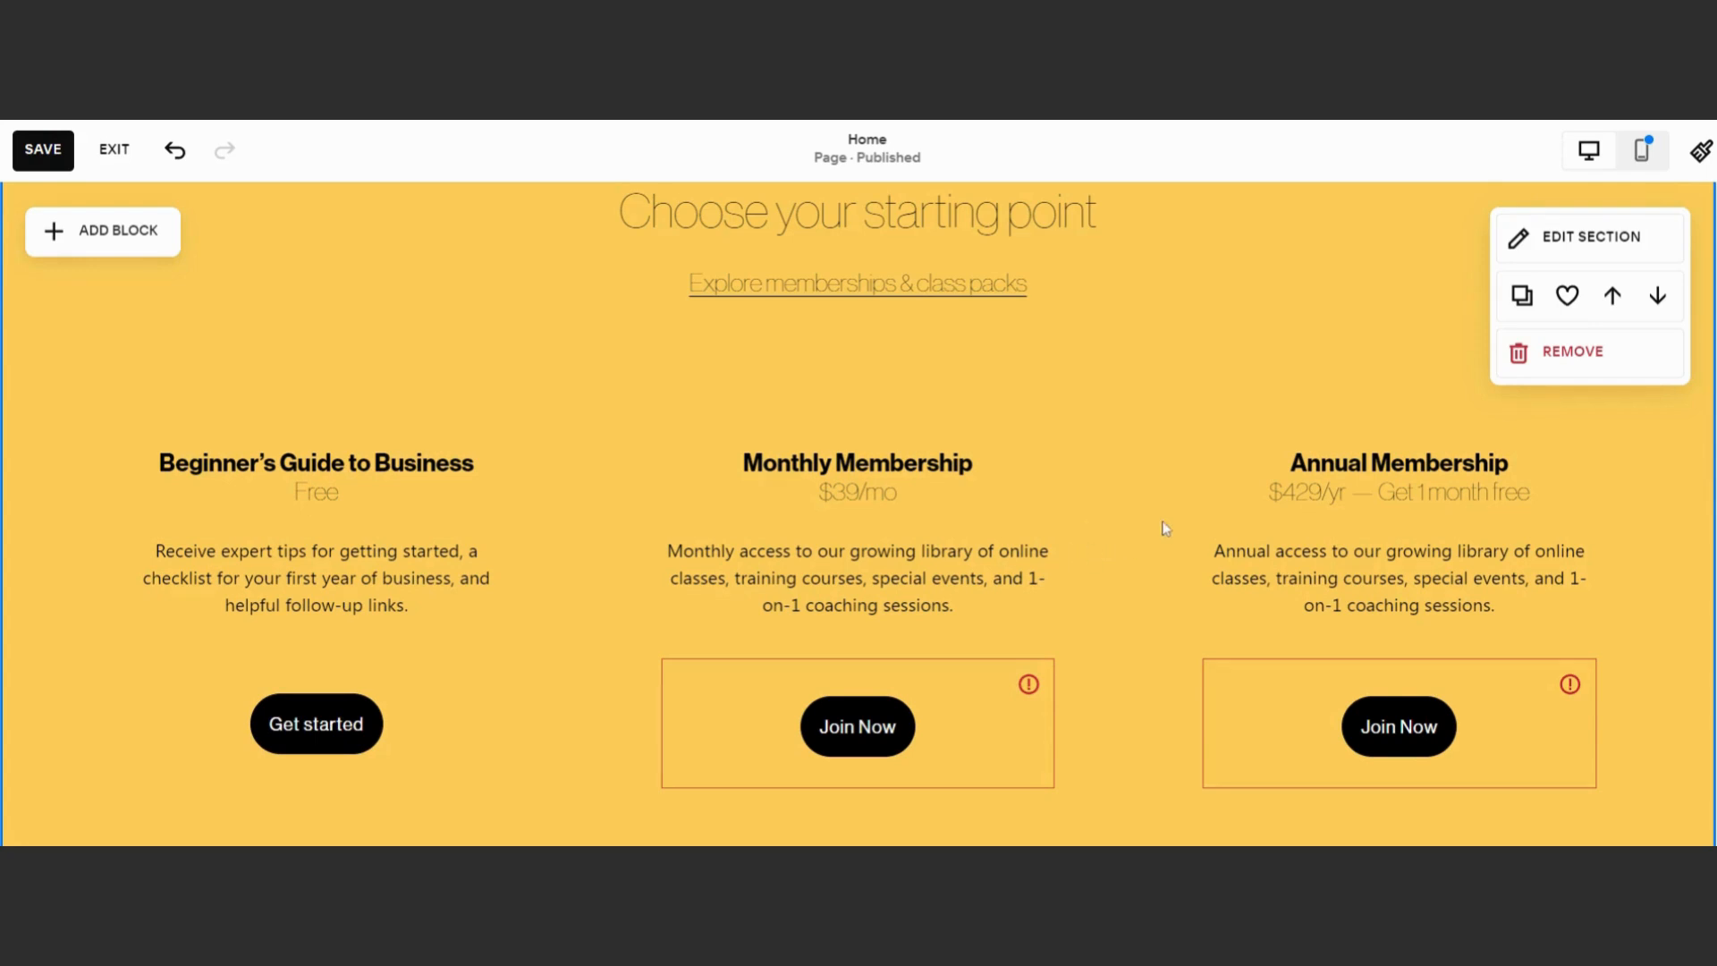
Shorten the "Overcome your obstacles" section to trim the empty space below the Gold Subscription block
scroll(1166, 529, up, 10)
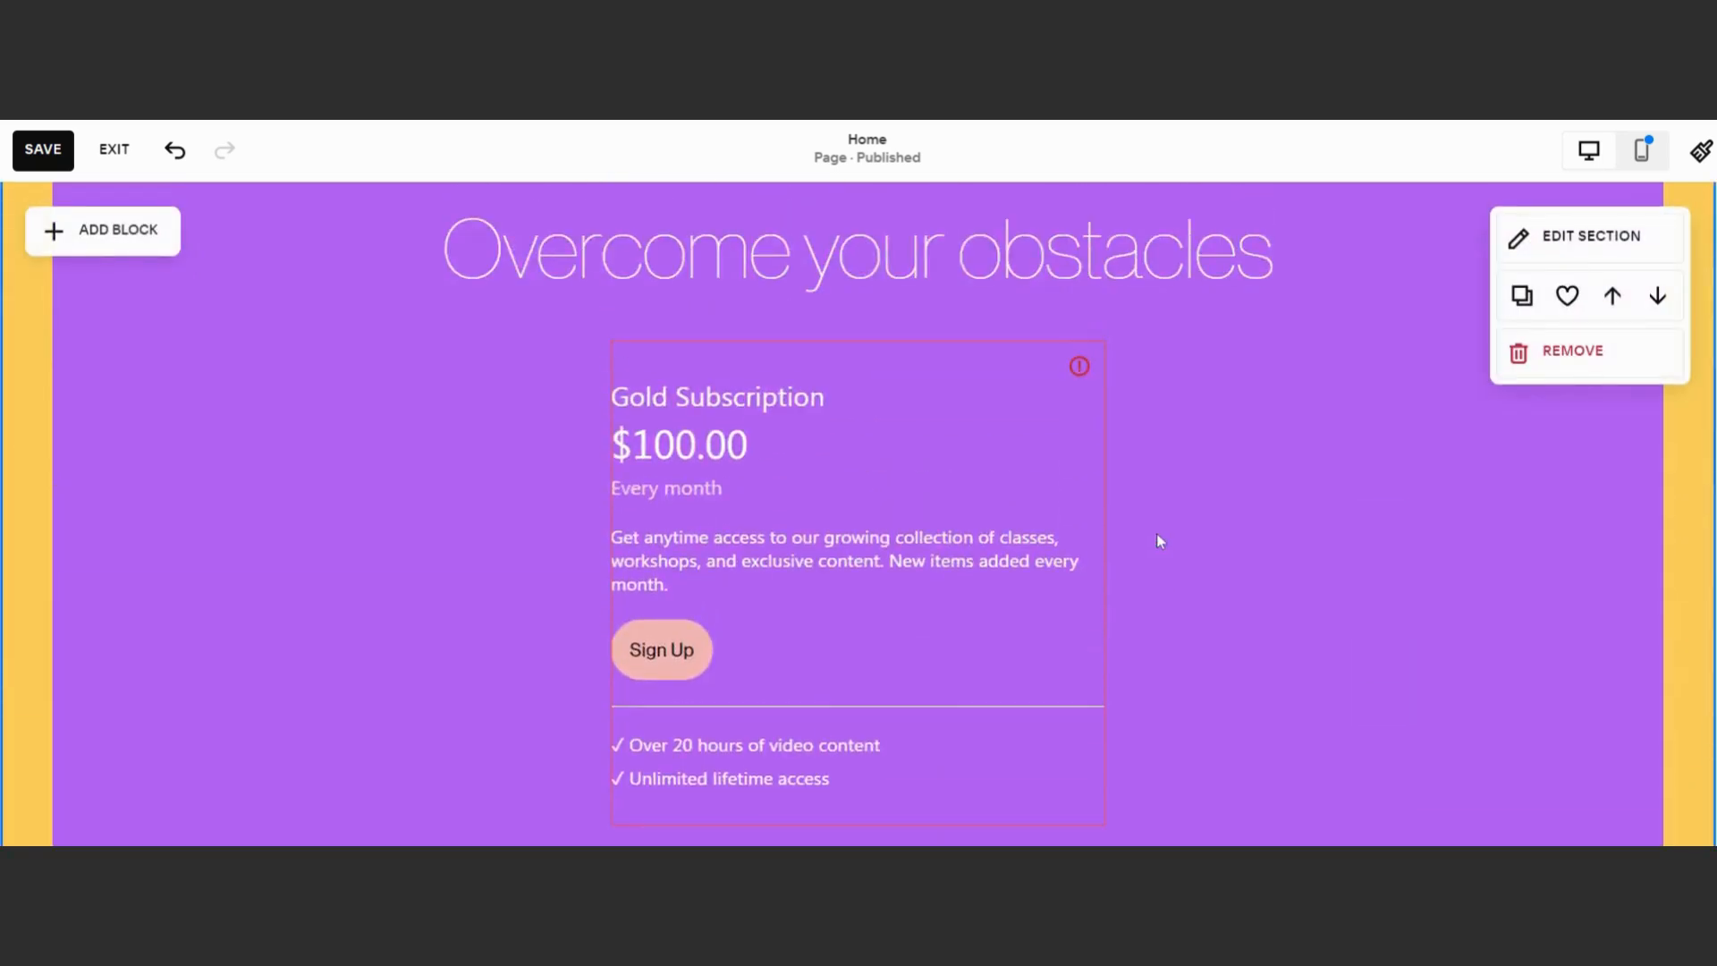
scroll(1154, 532, down, 6)
scroll(1395, 555, up, 1)
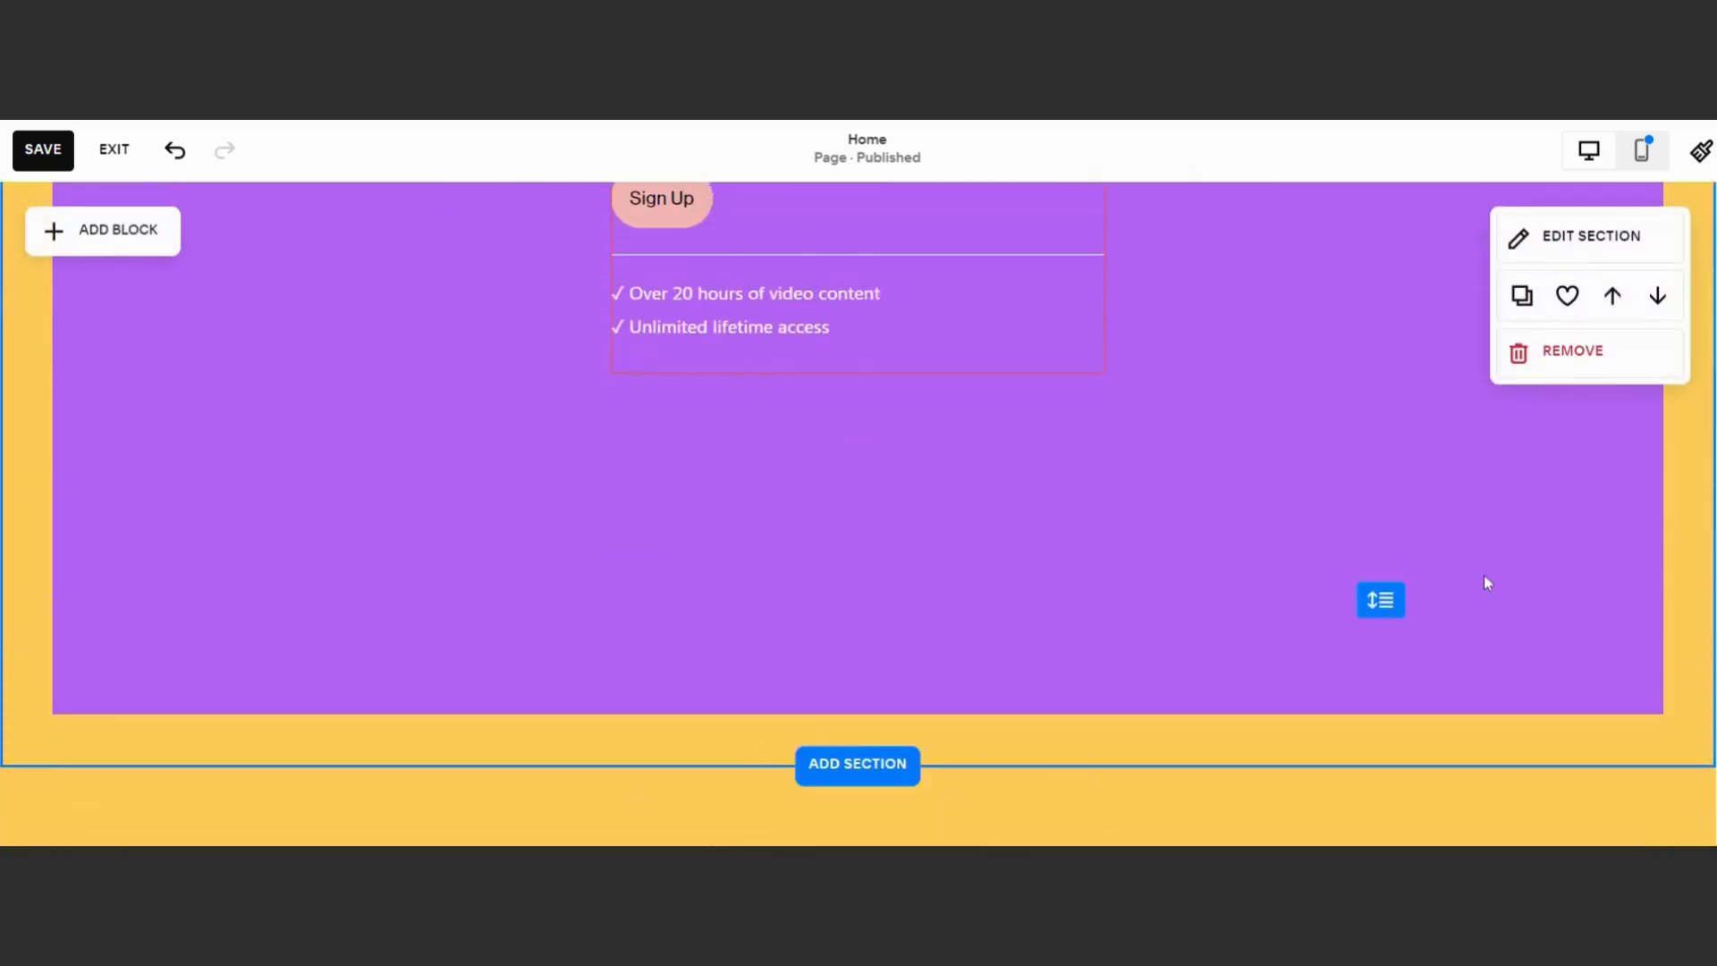
drag(1380, 599, 1380, 438)
scroll(898, 512, up, 8)
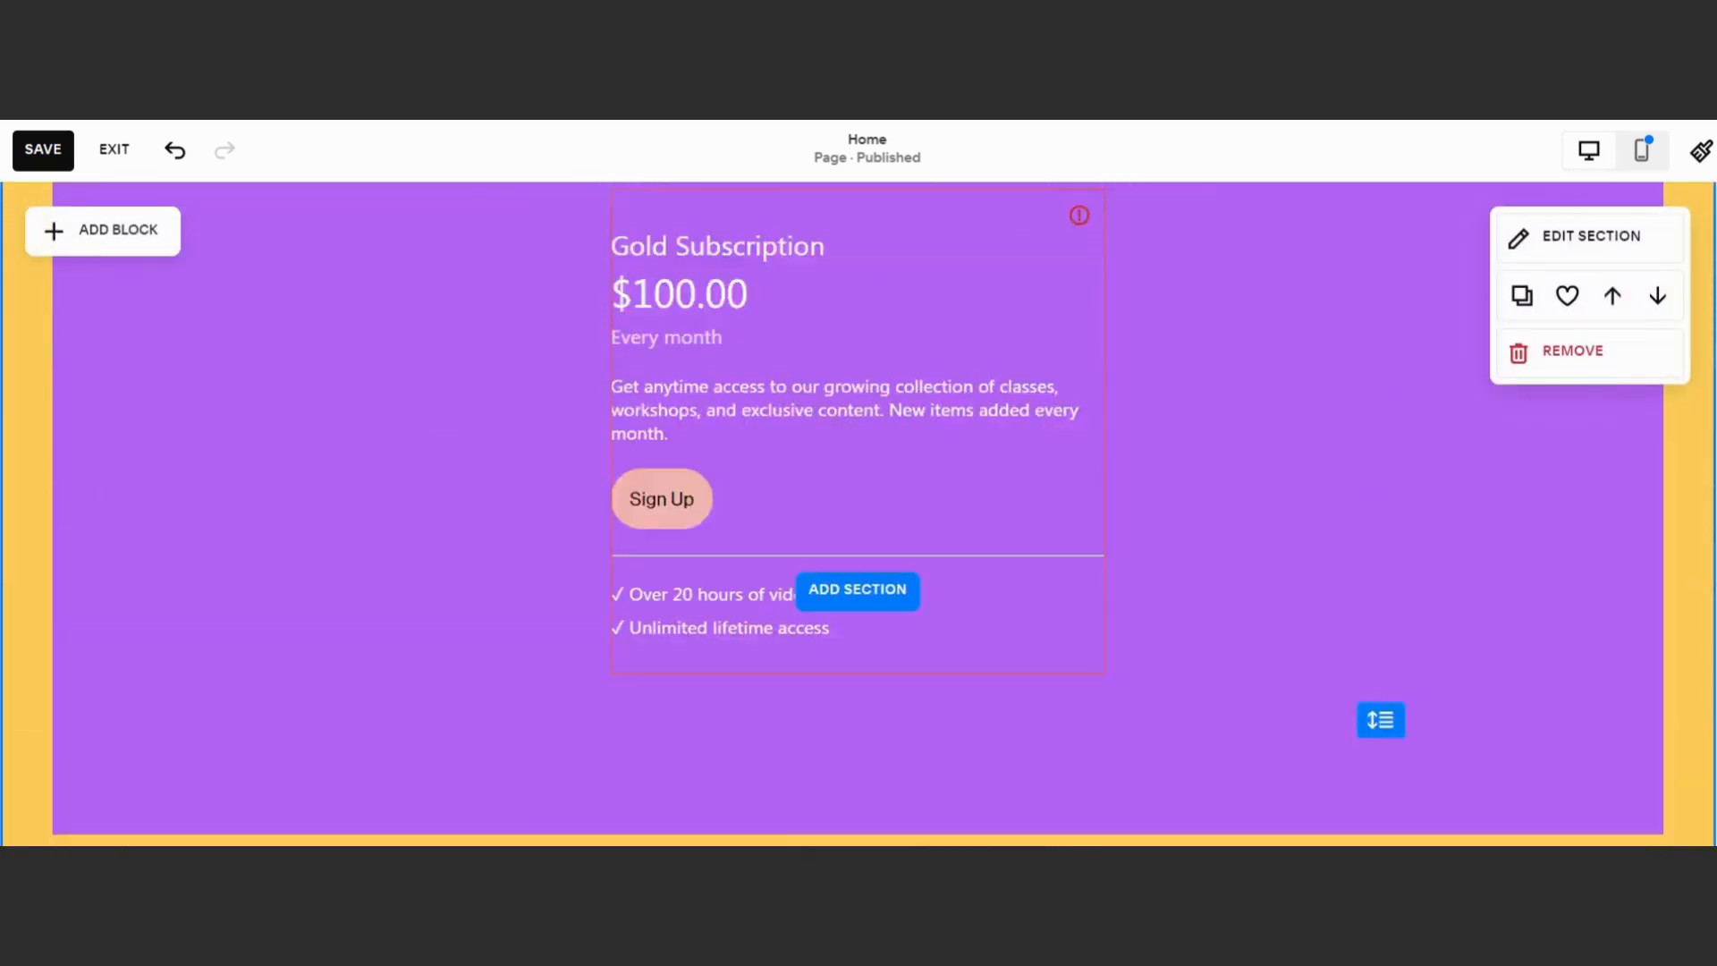
Review the other Home page sections and save the page changes
scroll(897, 513, up, 10)
scroll(897, 533, down, 6)
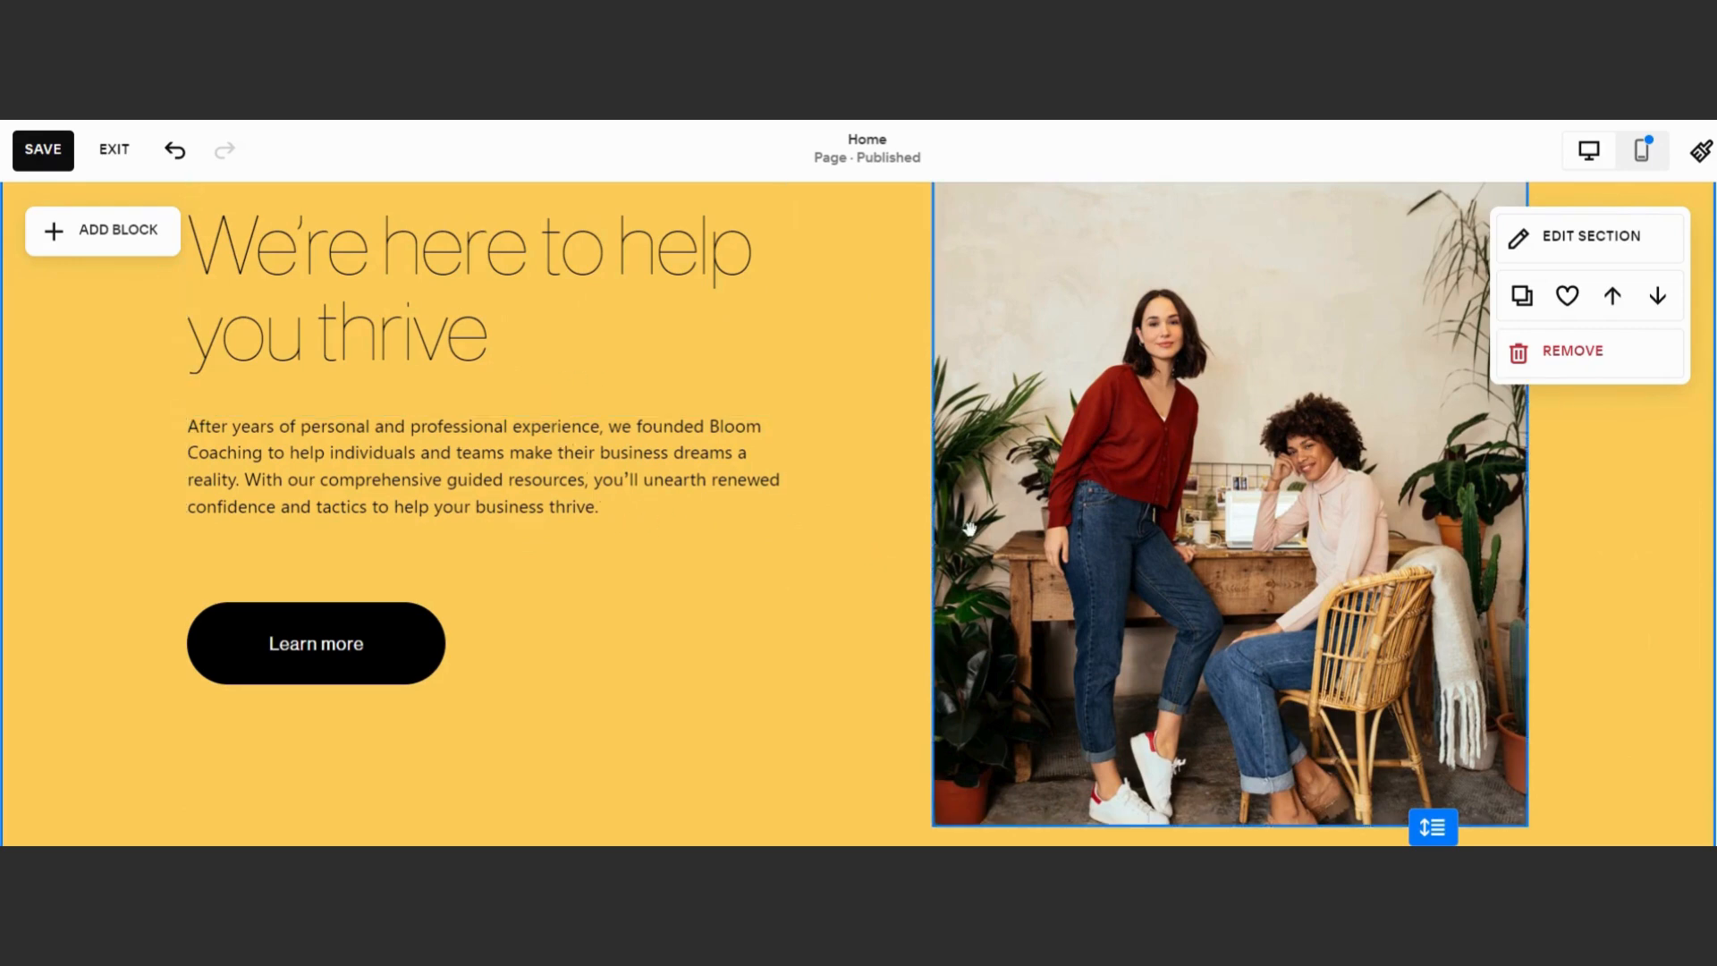
click(53, 154)
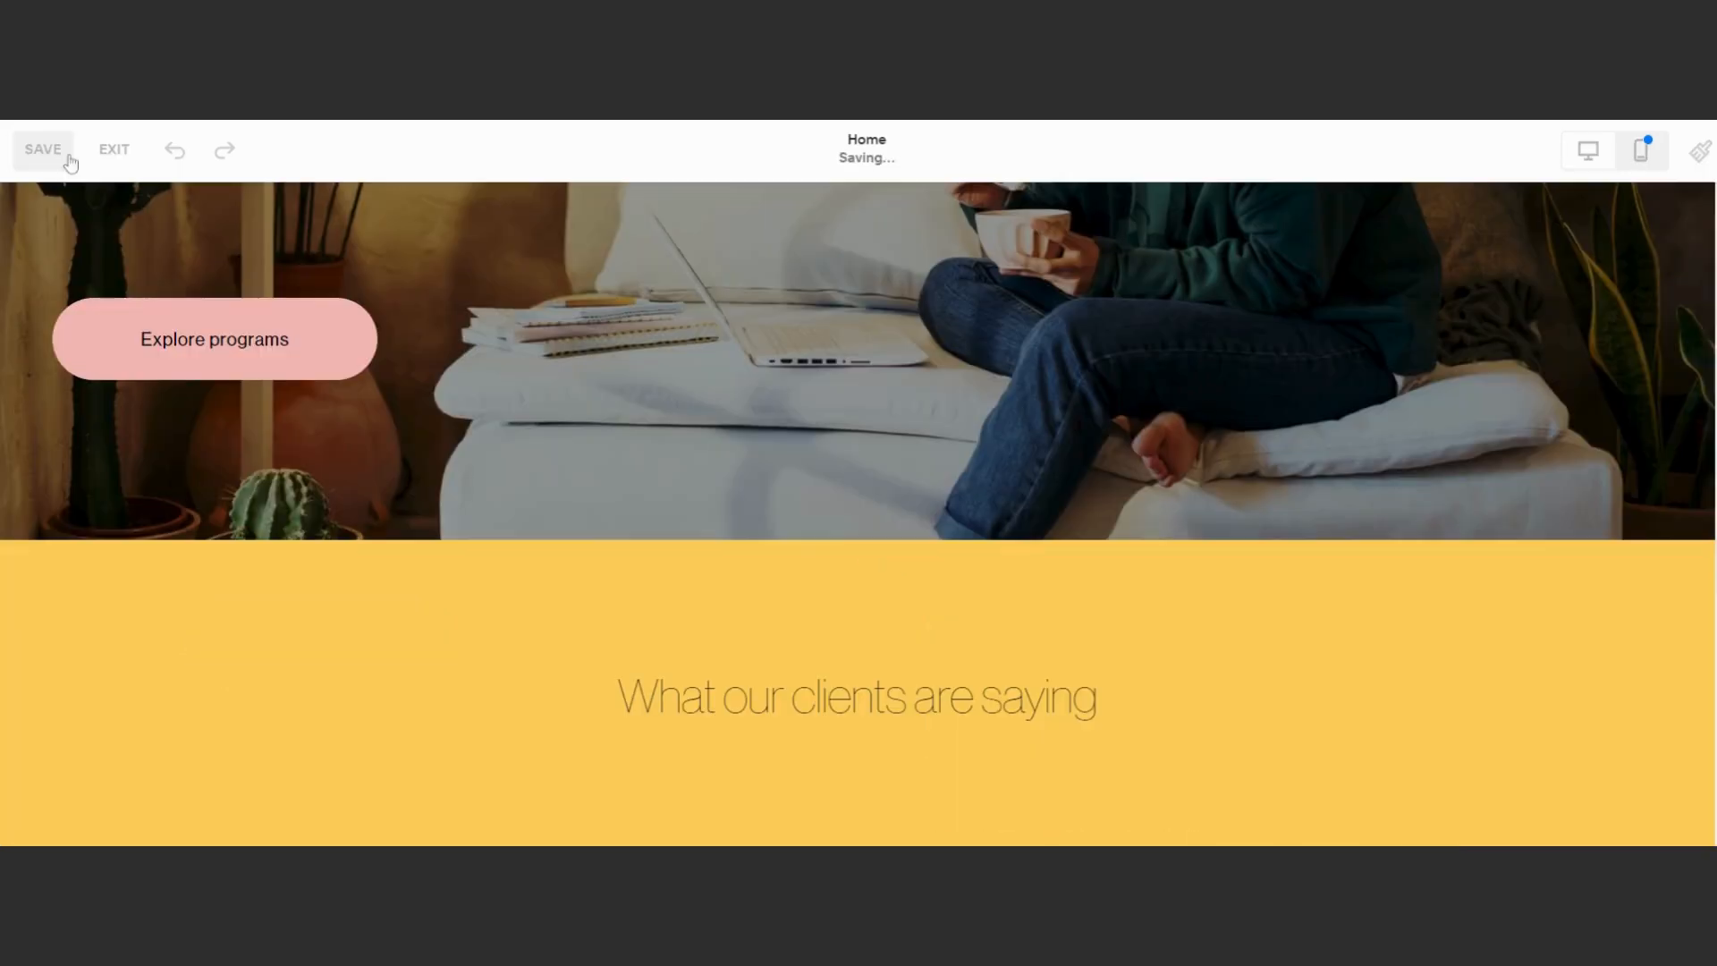
mouse_move(588, 268)
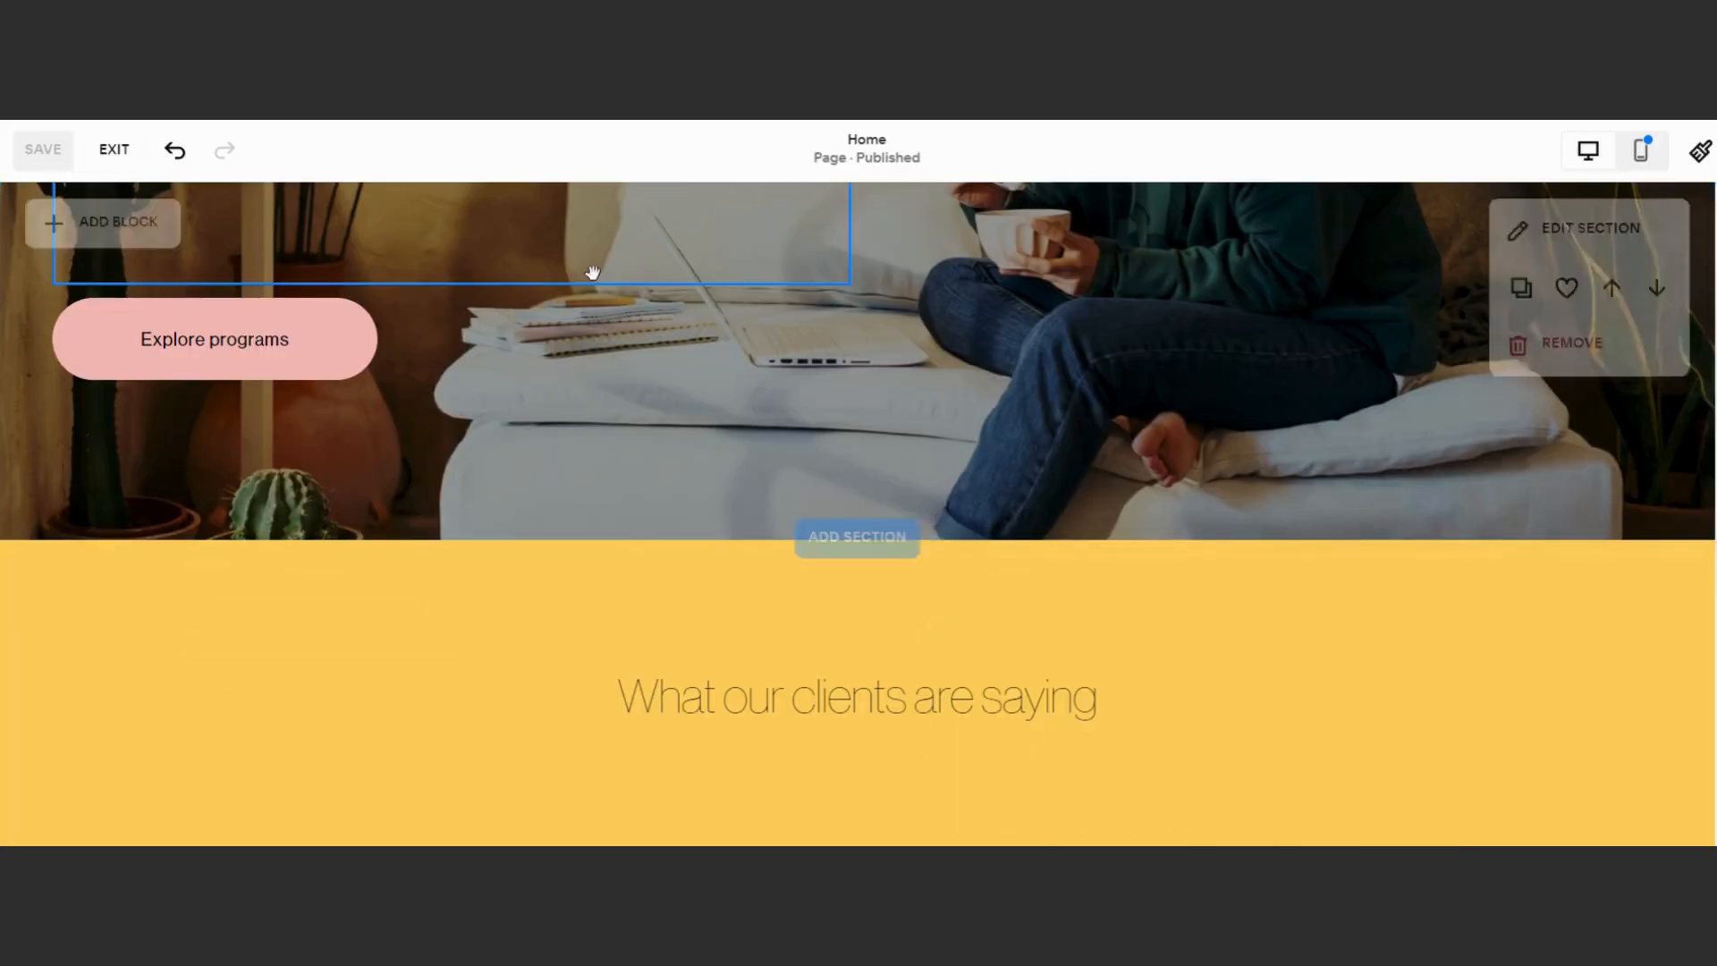